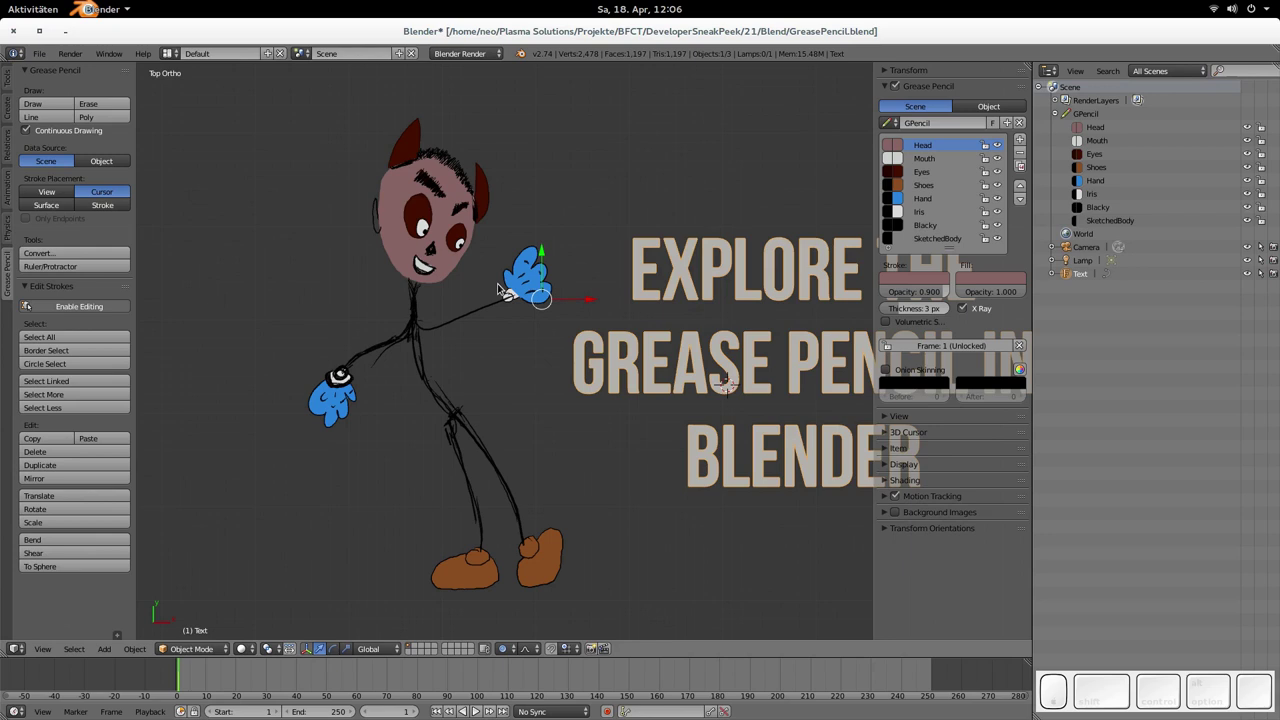
- Pan and zoom the viewport to frame the character's head and raised blue hand
key("shift")
scroll(572, 268, "up", 3)
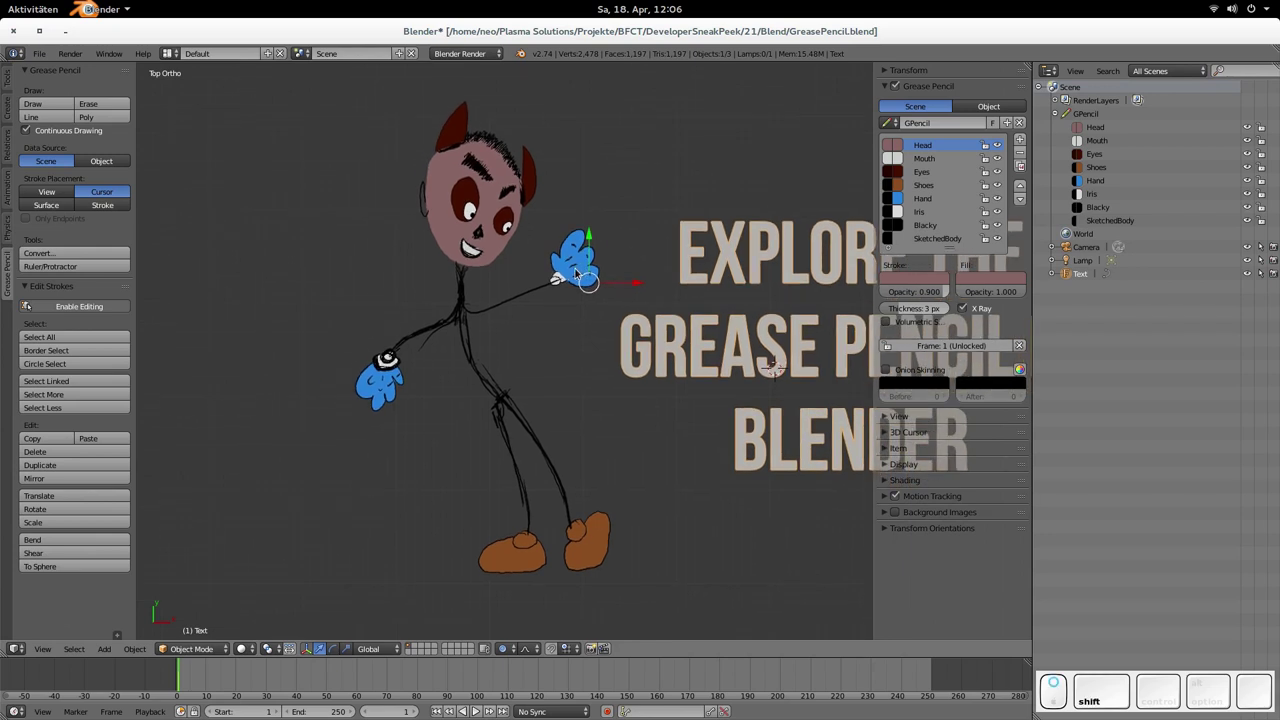
middle_click_drag(570, 210, 577, 323, "shift")
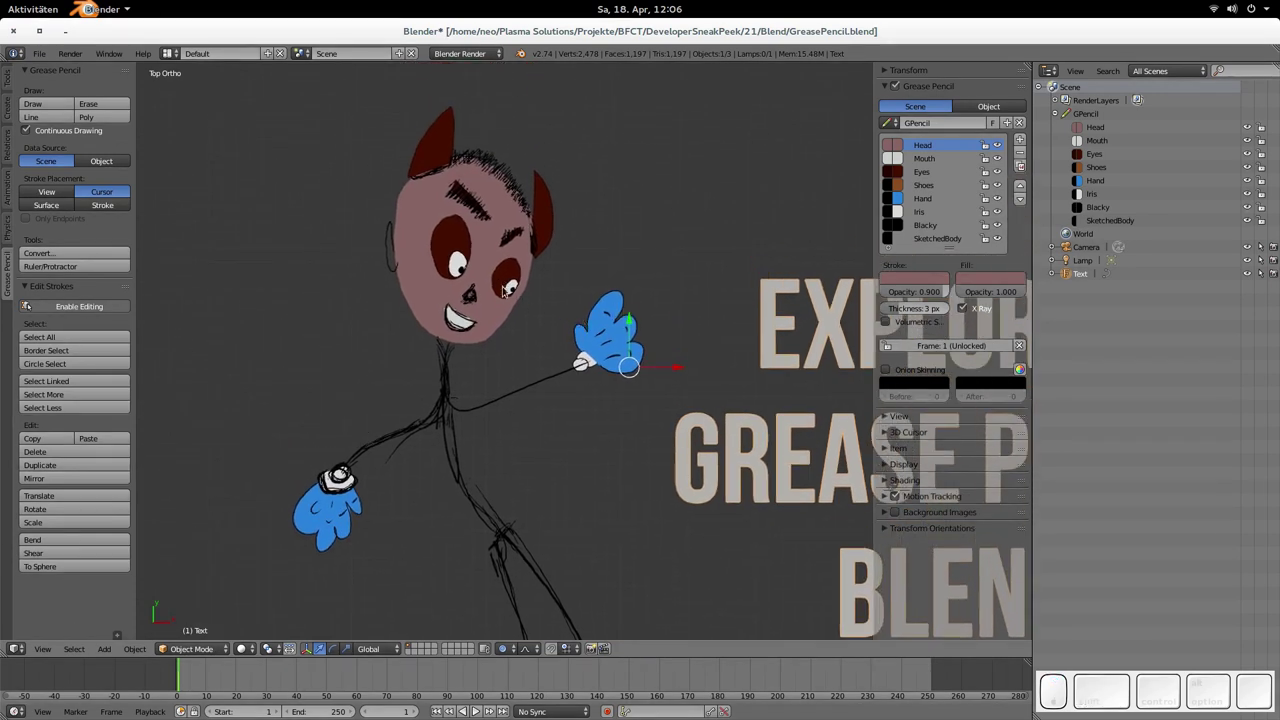
middle_click_drag(581, 424, 557, 323, "shift")
scroll(560, 324, "down", 2)
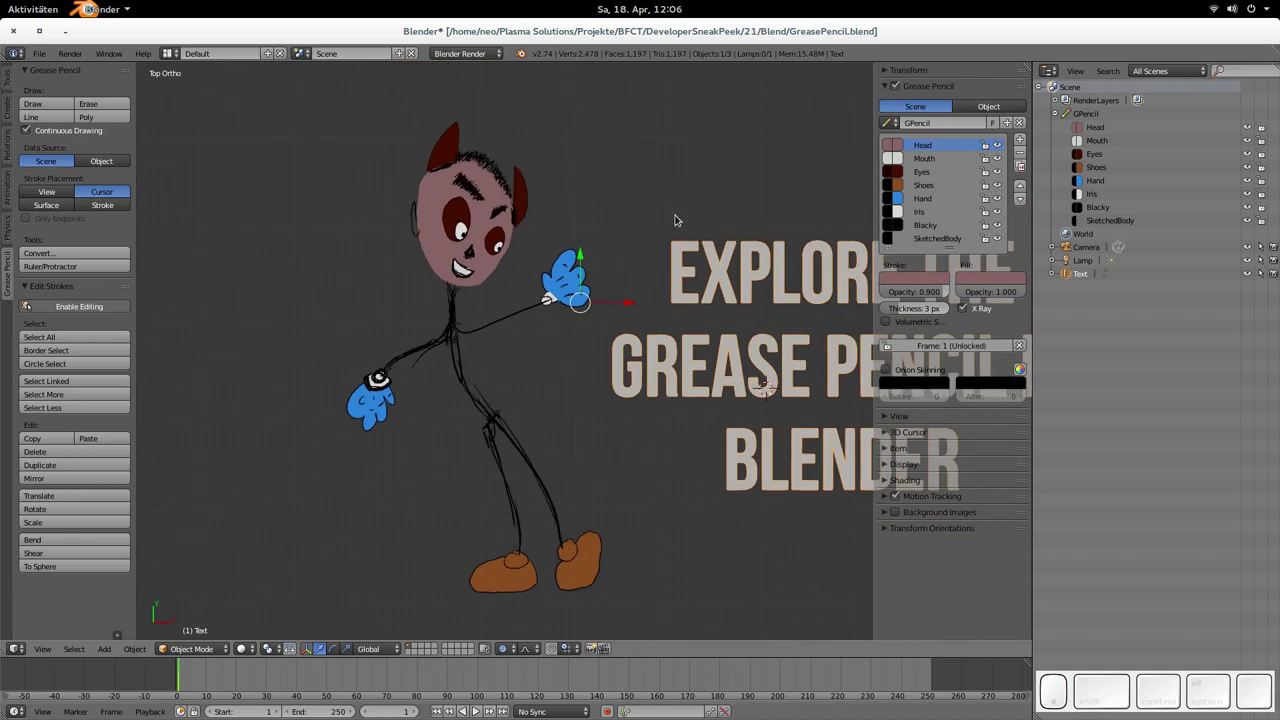
scroll(500, 271, "up", 3)
middle_click_drag(500, 271, 577, 423, "shift")
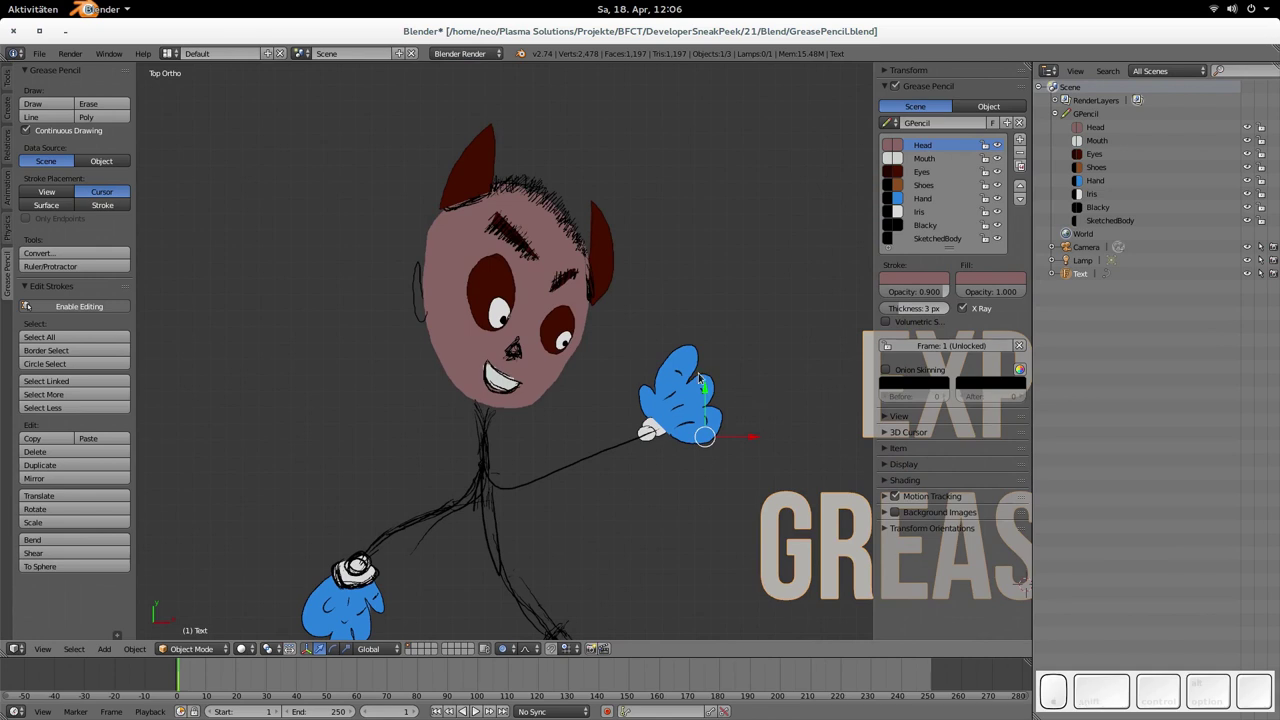
- Lock the Mouth through SketchedBody layers, then select and copy all Head strokes
left_click(985, 160)
left_click_drag(985, 172, 985, 240)
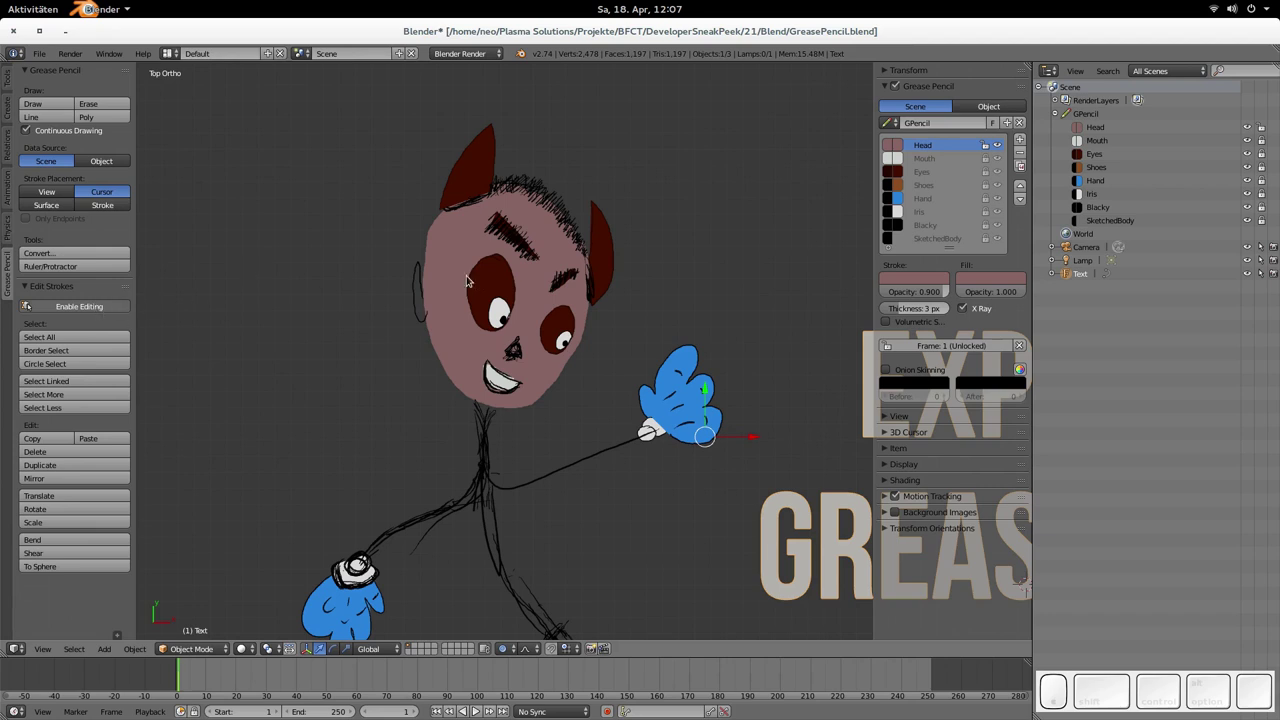
left_click(75, 309)
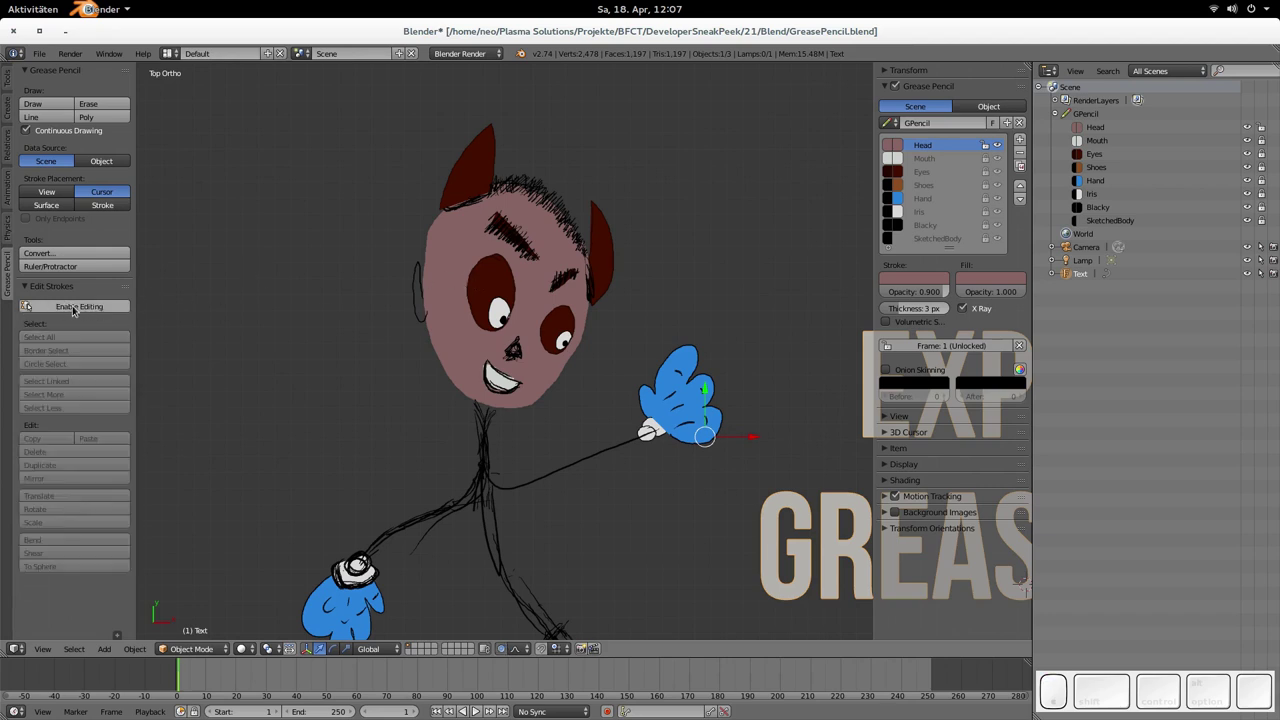
left_click(75, 309)
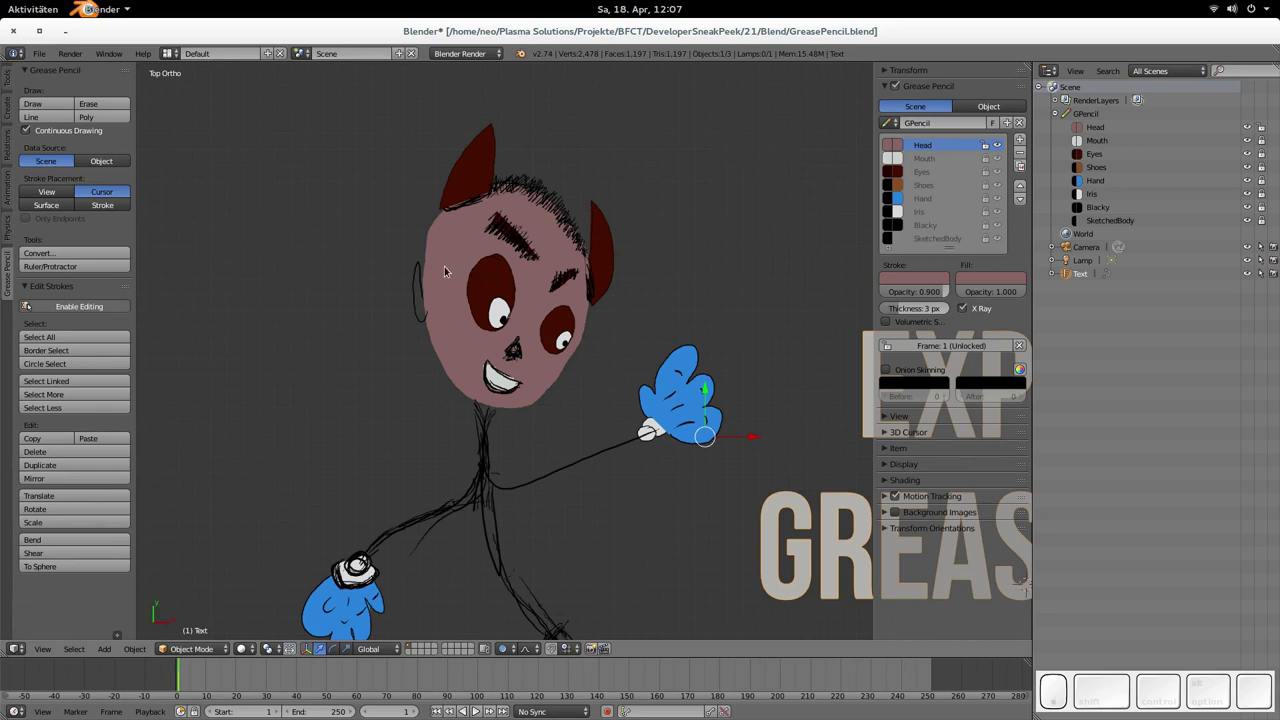
key("a")
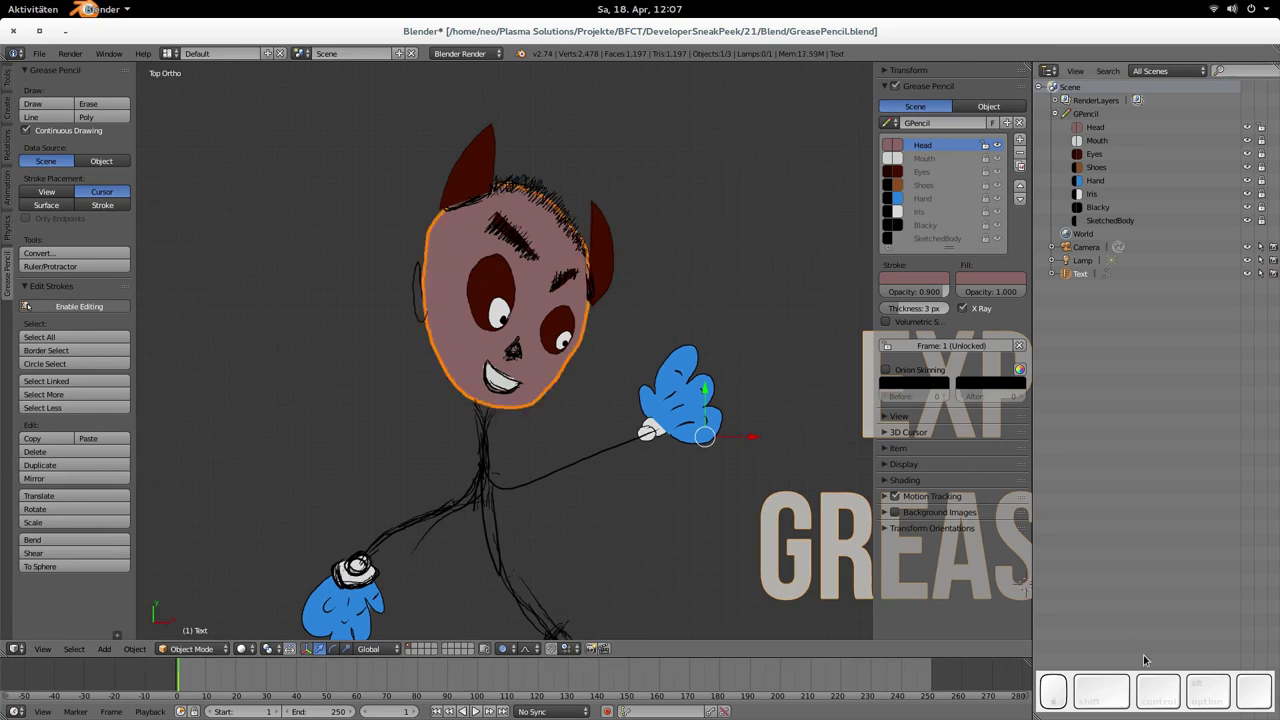
key("ctrl")
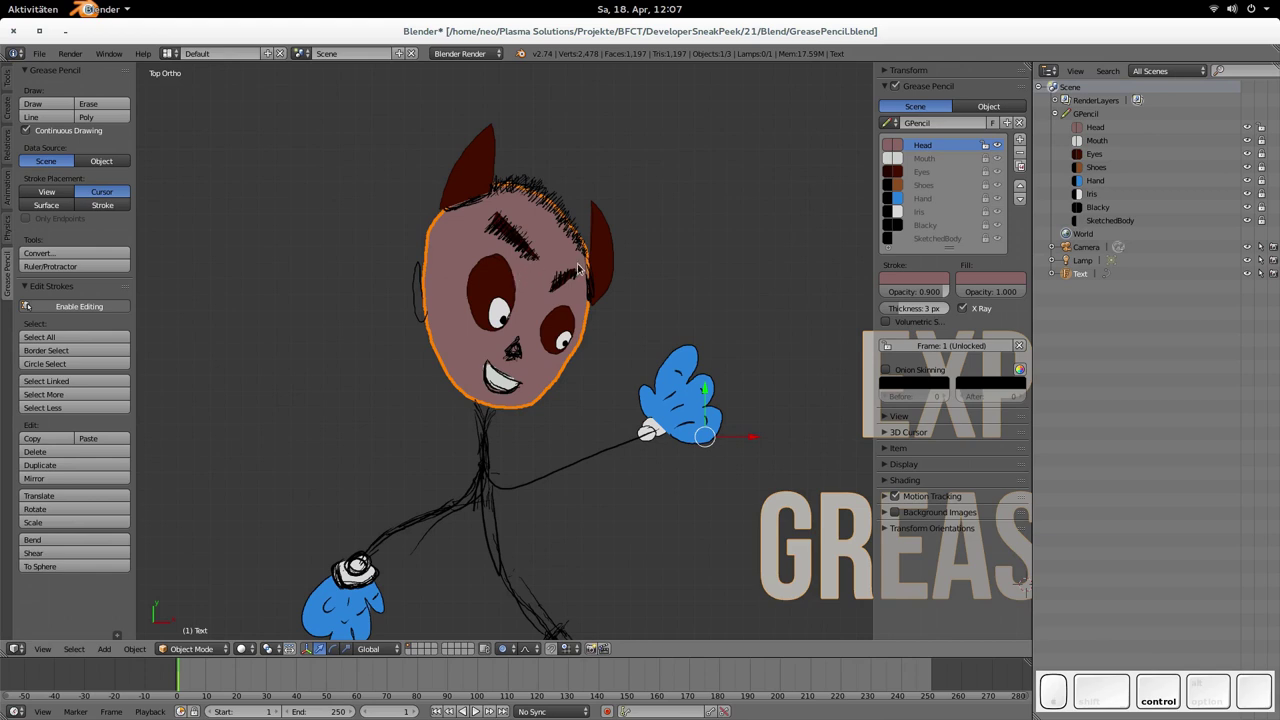
- Cancel the trial move and turn proportional editing off
key("g")
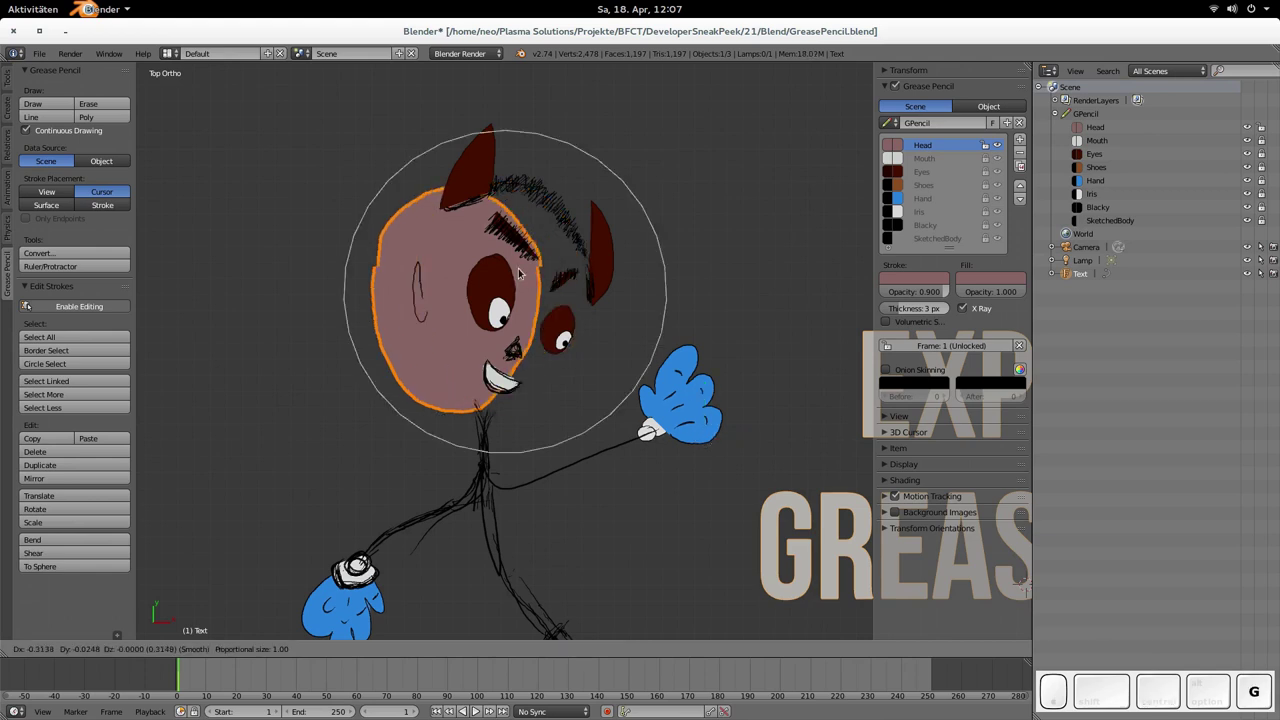
right_click(547, 263)
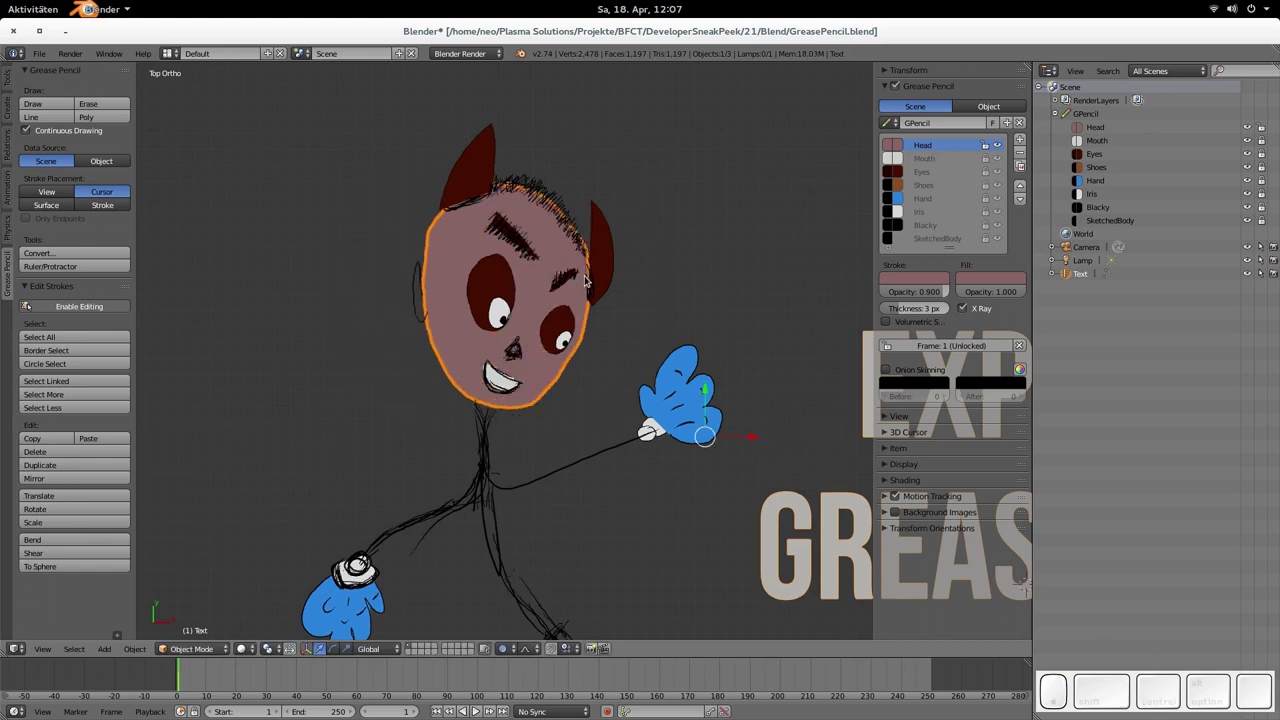
left_click(507, 648)
left_click(525, 633)
- Place head copies to the left, right and lower left of the head
key("g")
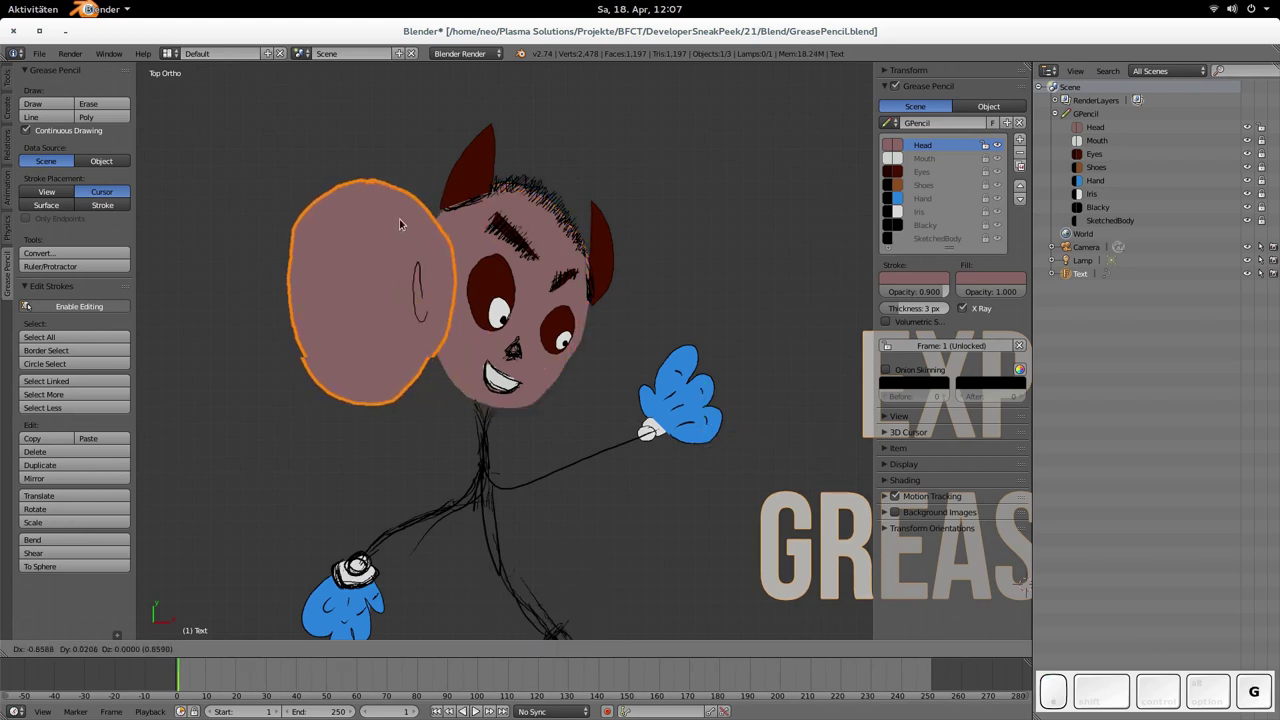
left_click(325, 188)
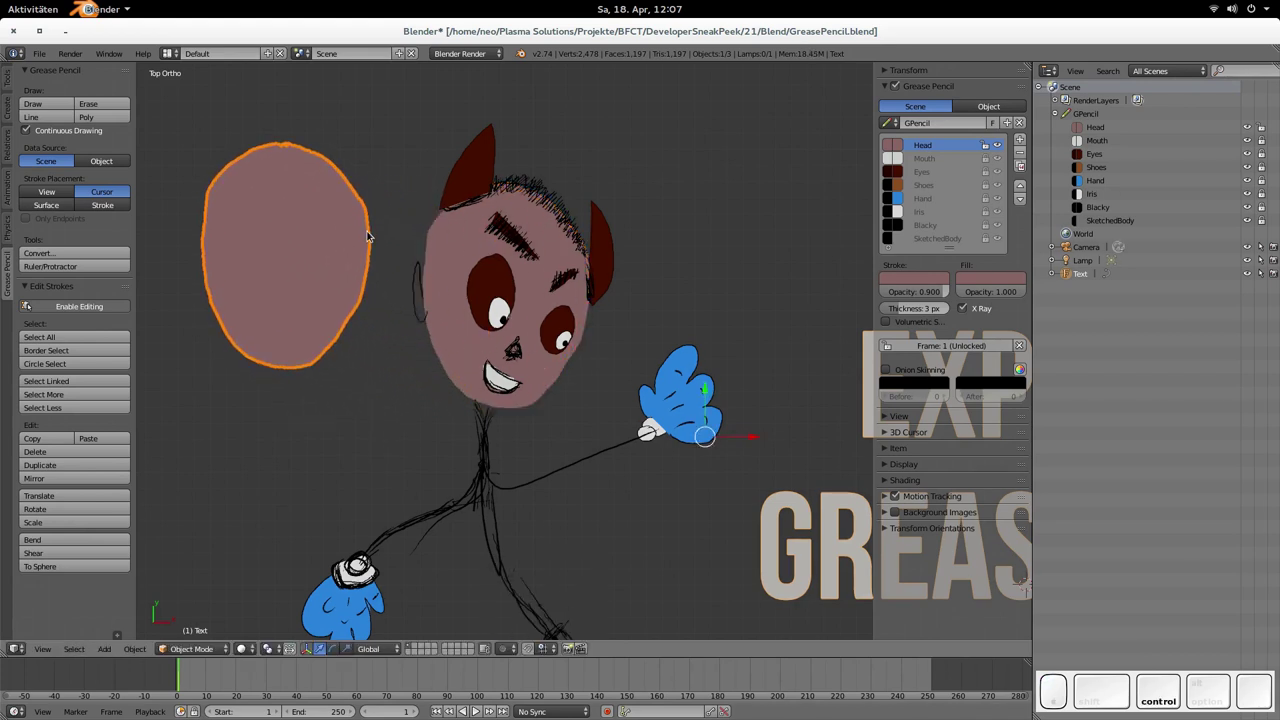
key("ctrl+v")
key("g")
left_click(692, 203)
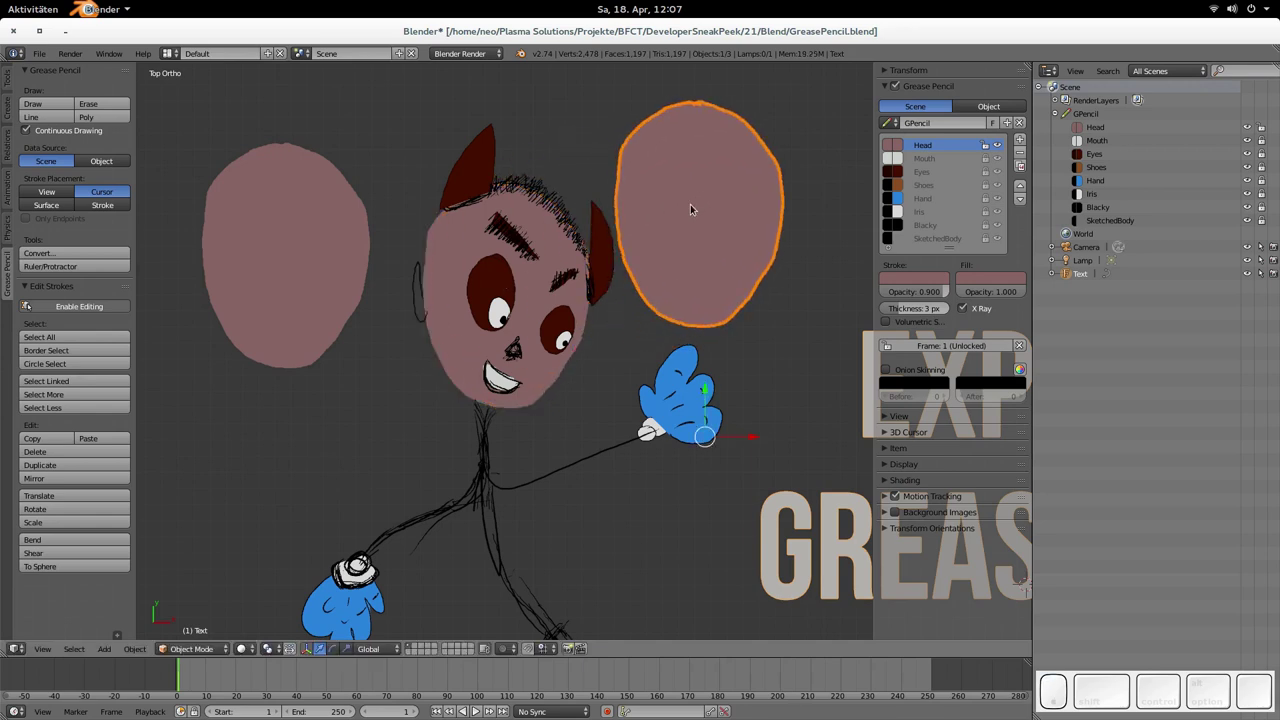
key("ctrl+v")
key("g")
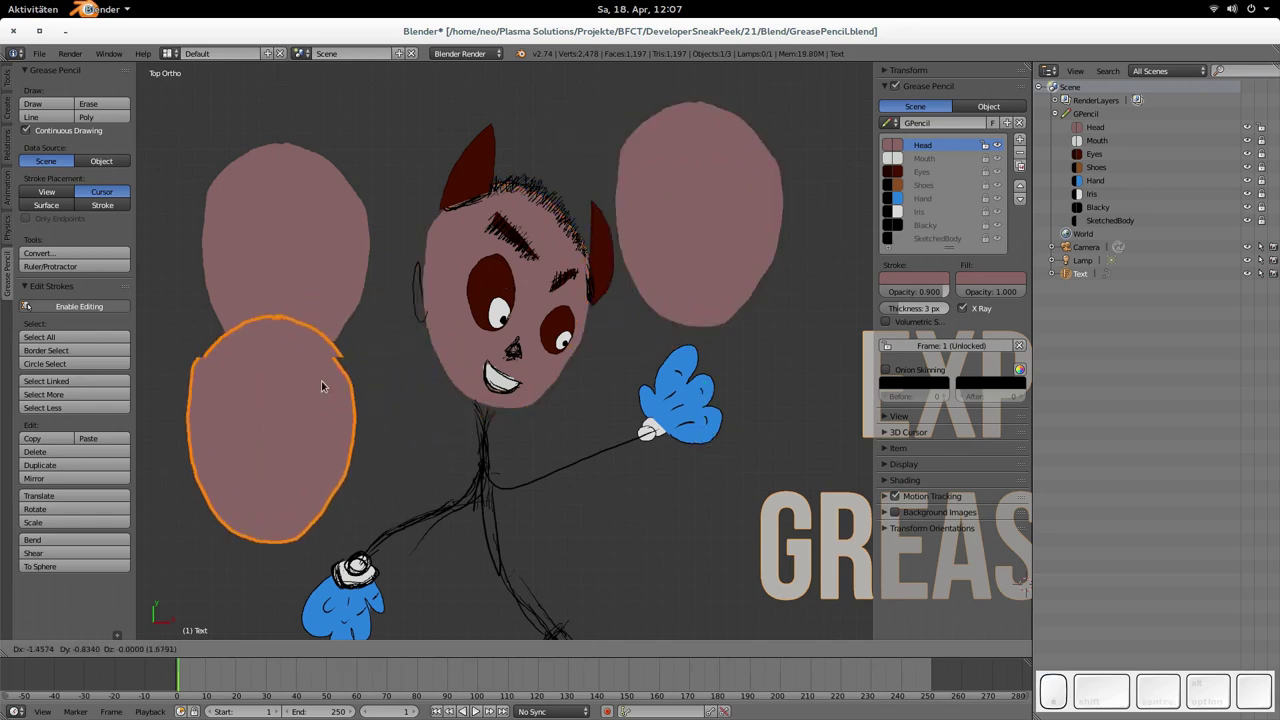
left_click(298, 393)
- Paste another head copy and place it left of the head
key("ctrl+v")
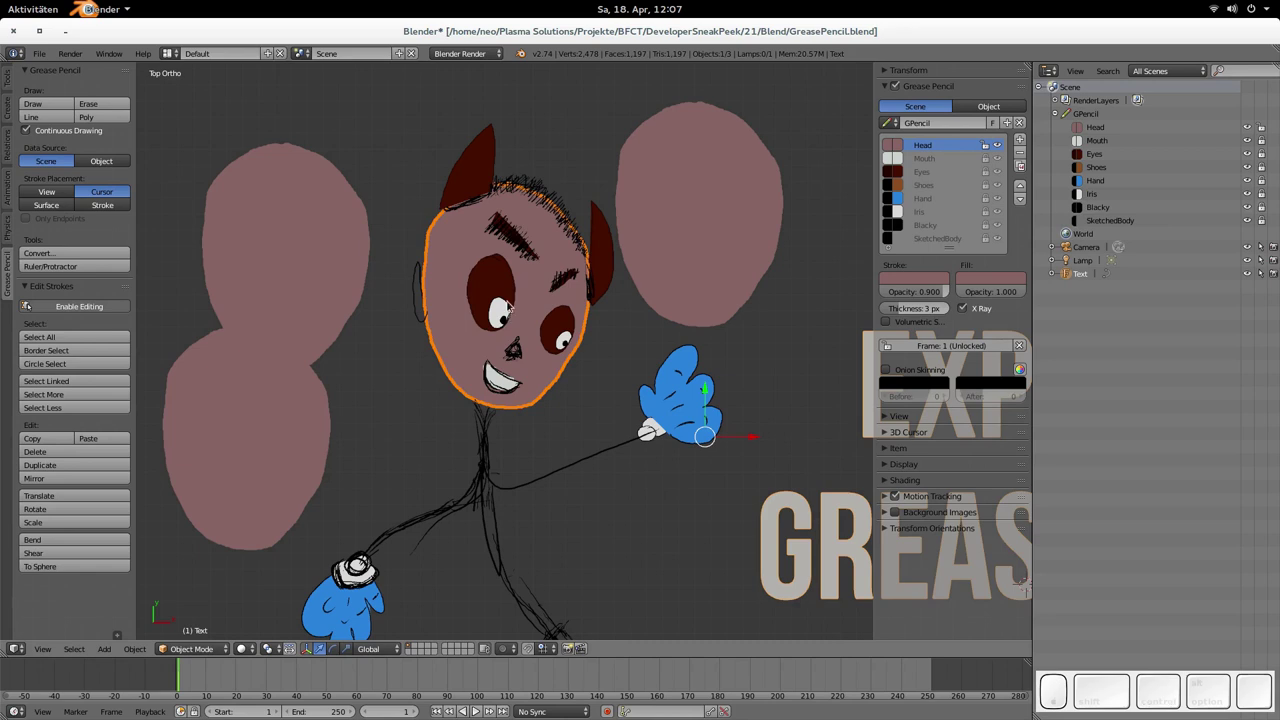
key("g")
left_click(358, 386)
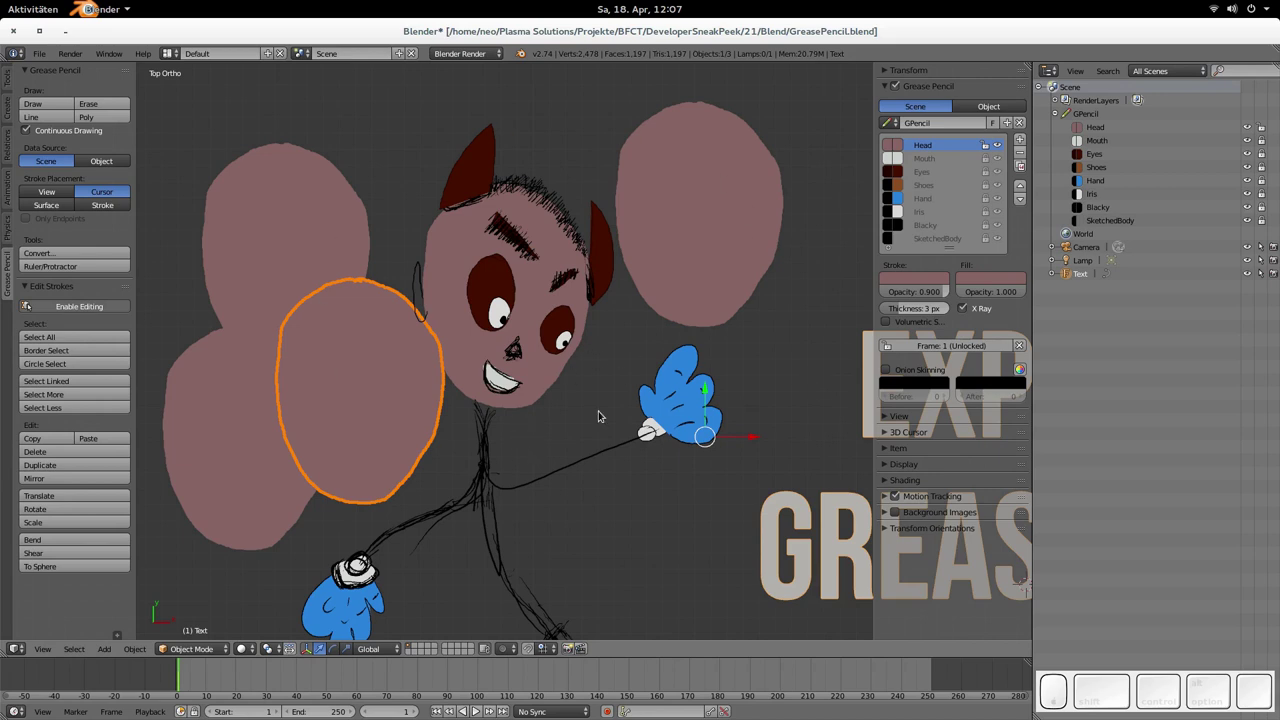
key("ctrl")
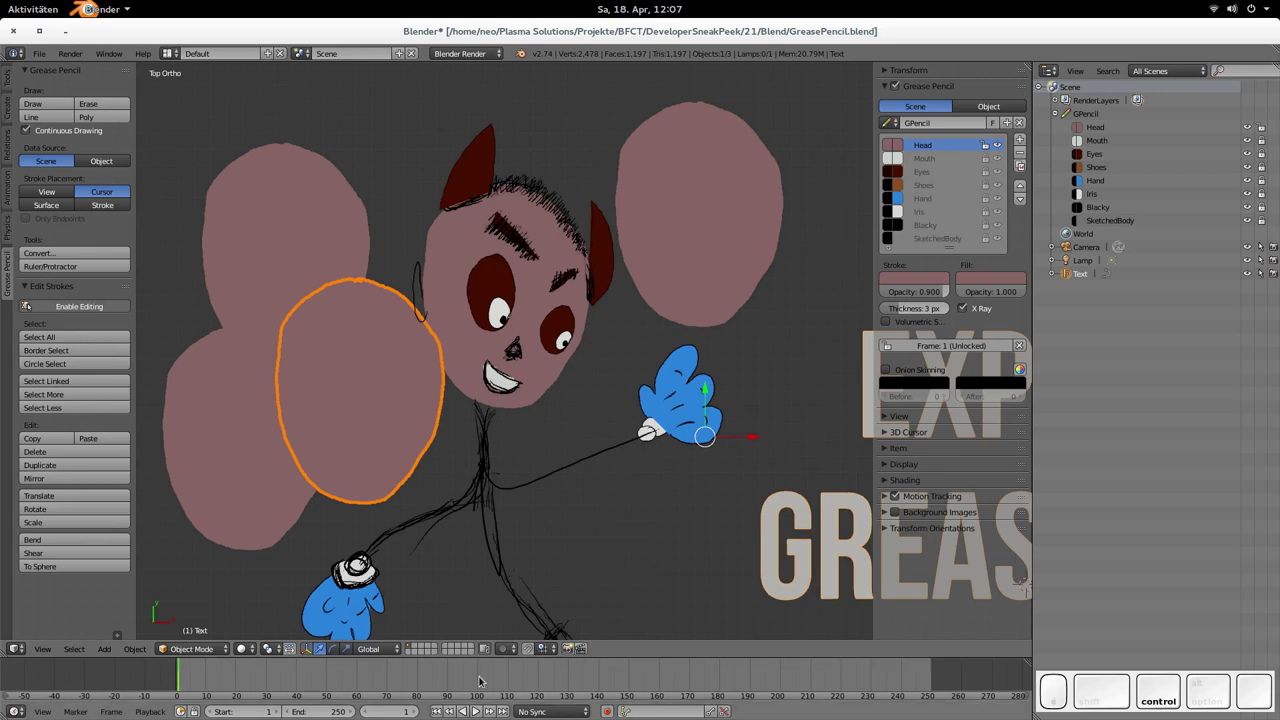
- Turn proportional editing back on and test a proportional rotation, then cancel it
left_click(503, 648)
left_click(520, 620)
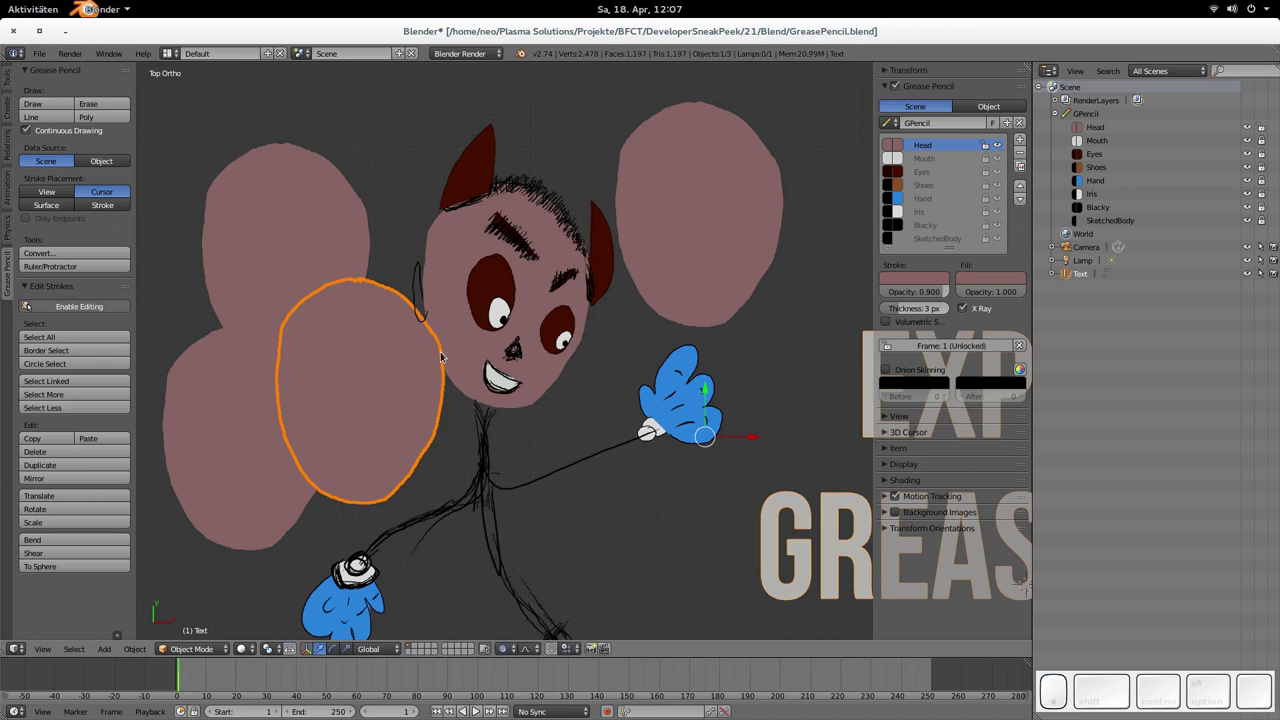
key("r")
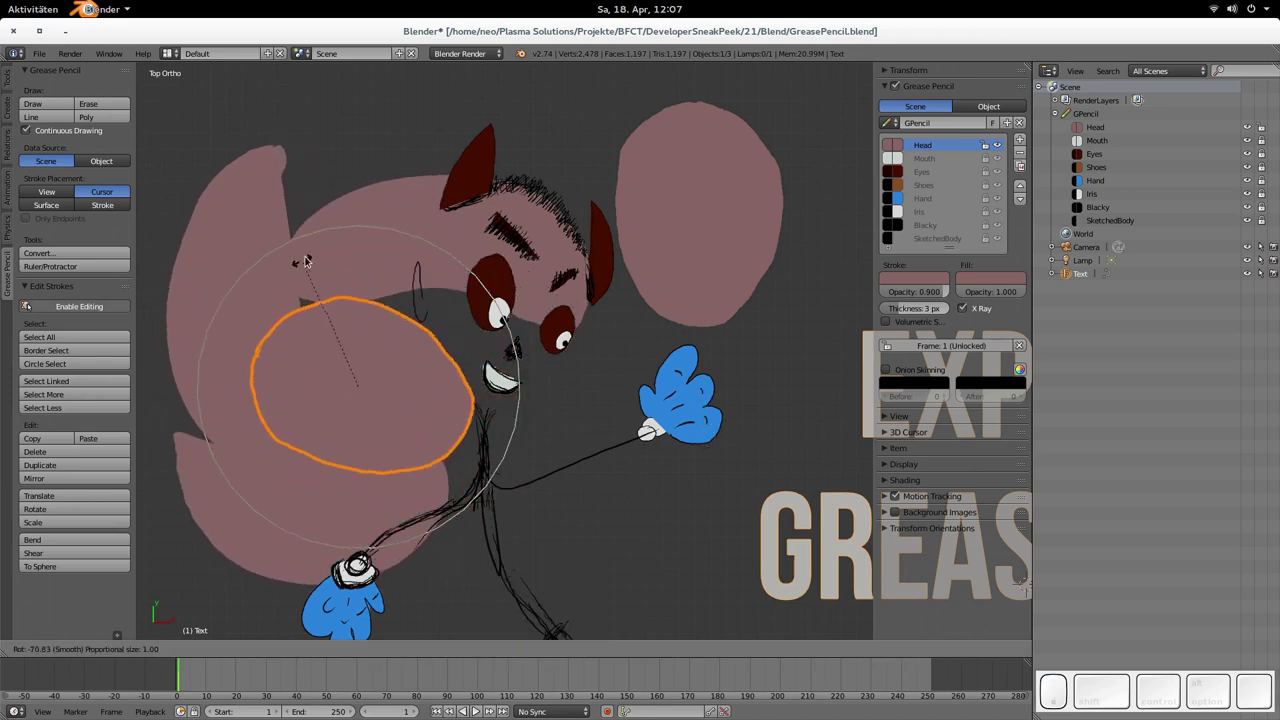
scroll(288, 253, "down", 5)
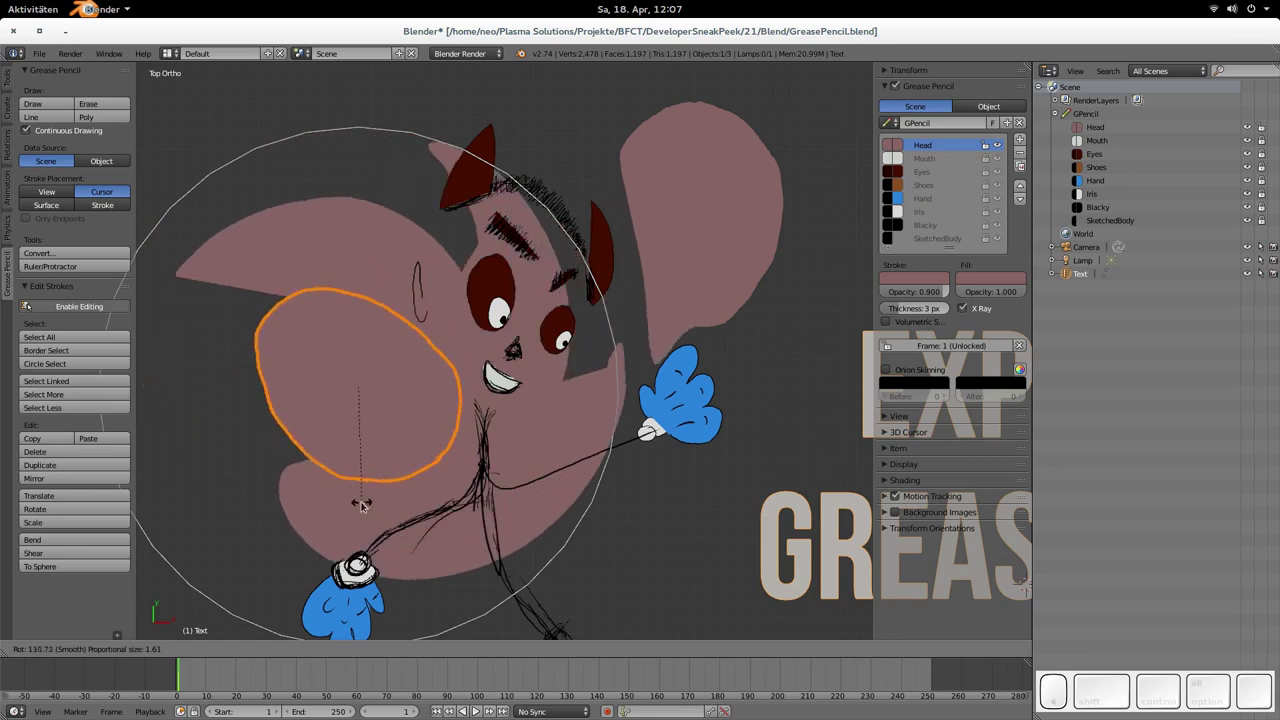
scroll(395, 300, "up", 8)
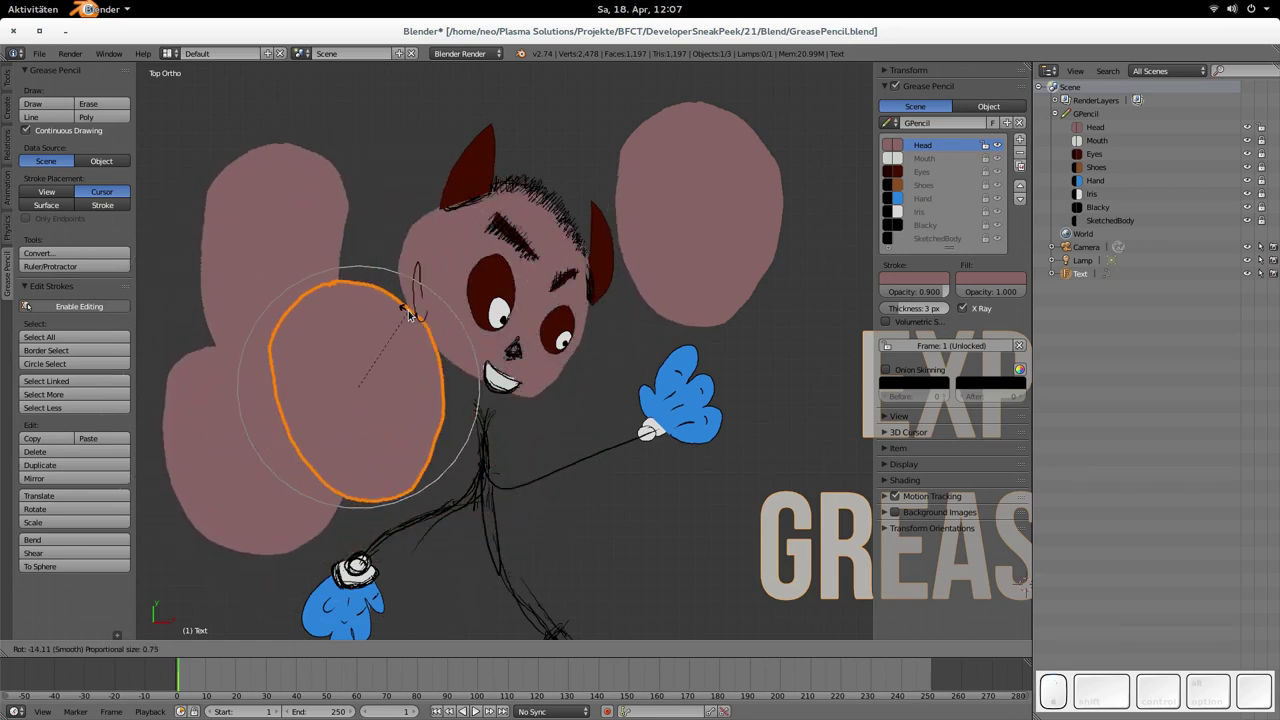
key("Escape")
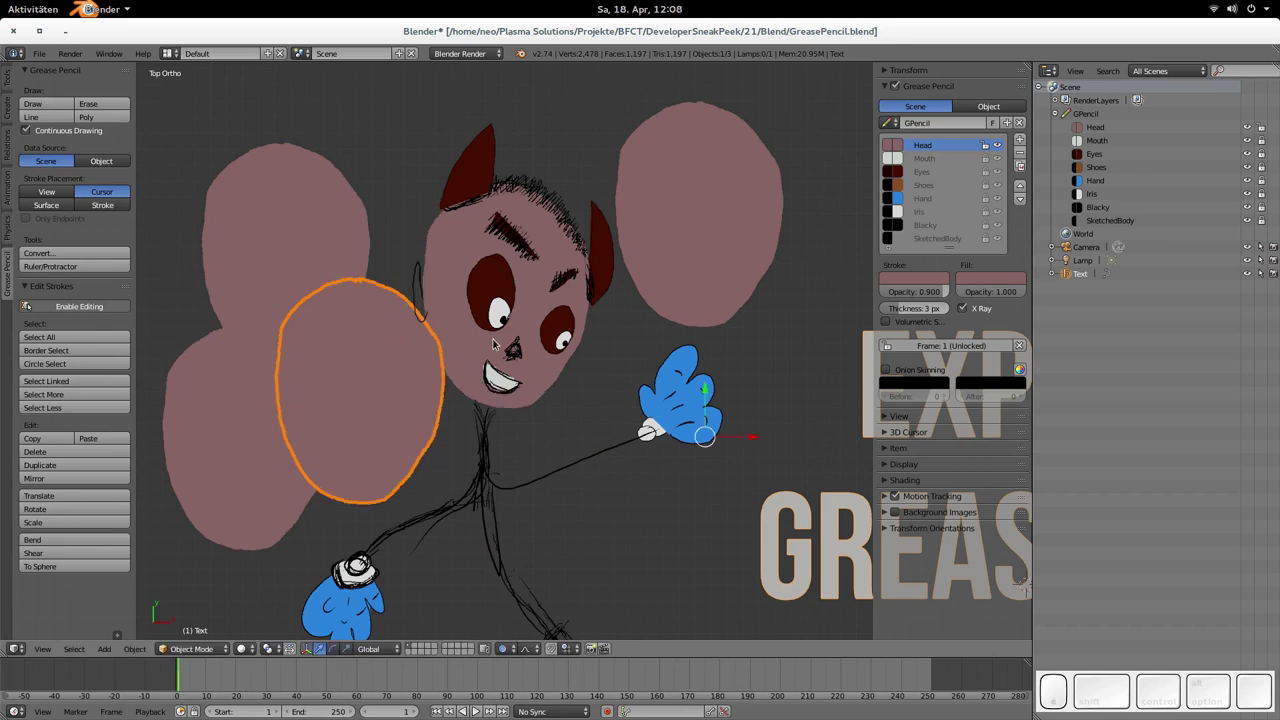
key("ctrl")
- Undo three head-copy edits, lock the Head layer and unlock Shoes
key("ctrl+z")
key("ctrl+z")
key("ctrl+z")
key("ctrl+z")
key("ctrl+z")
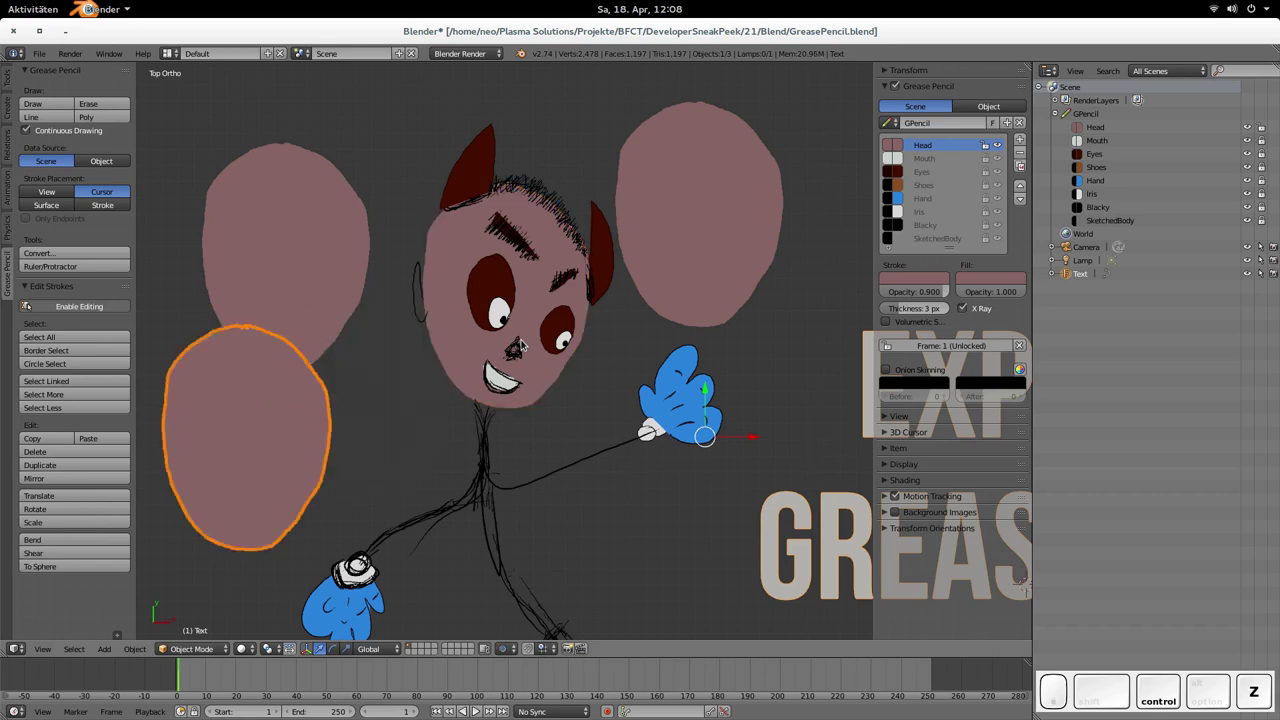
key("ctrl+z")
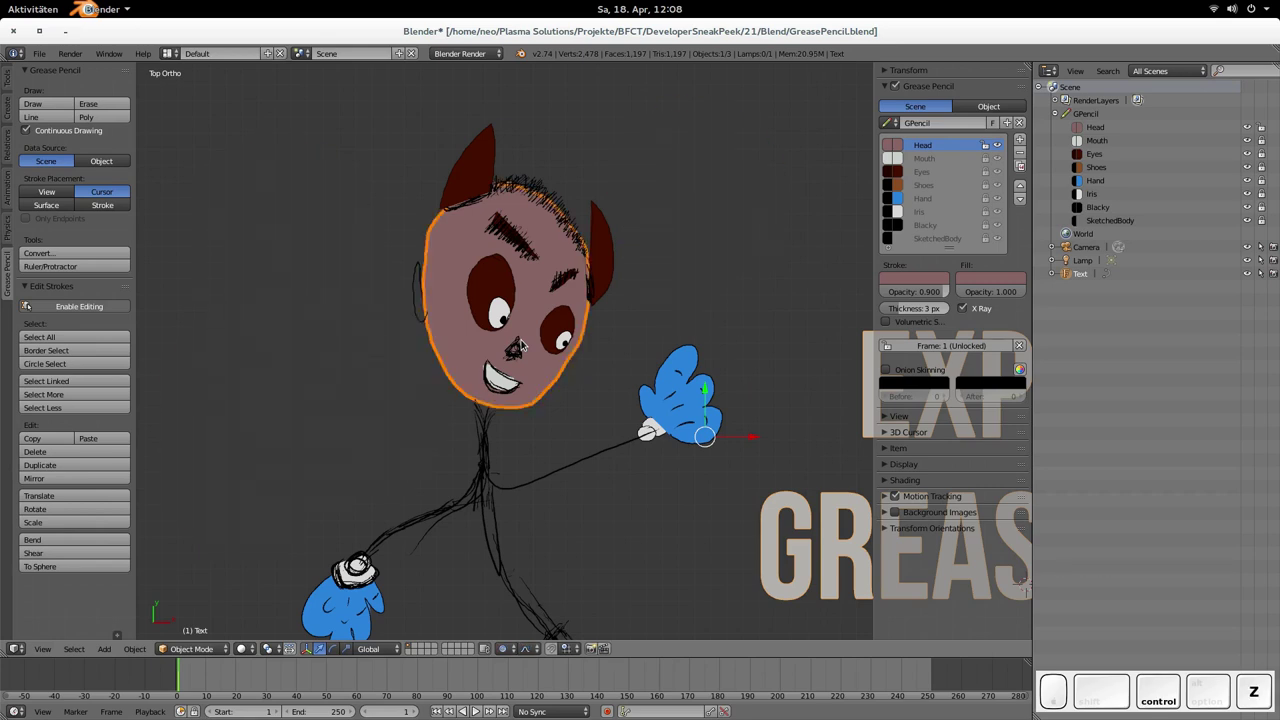
key("ctrl+z")
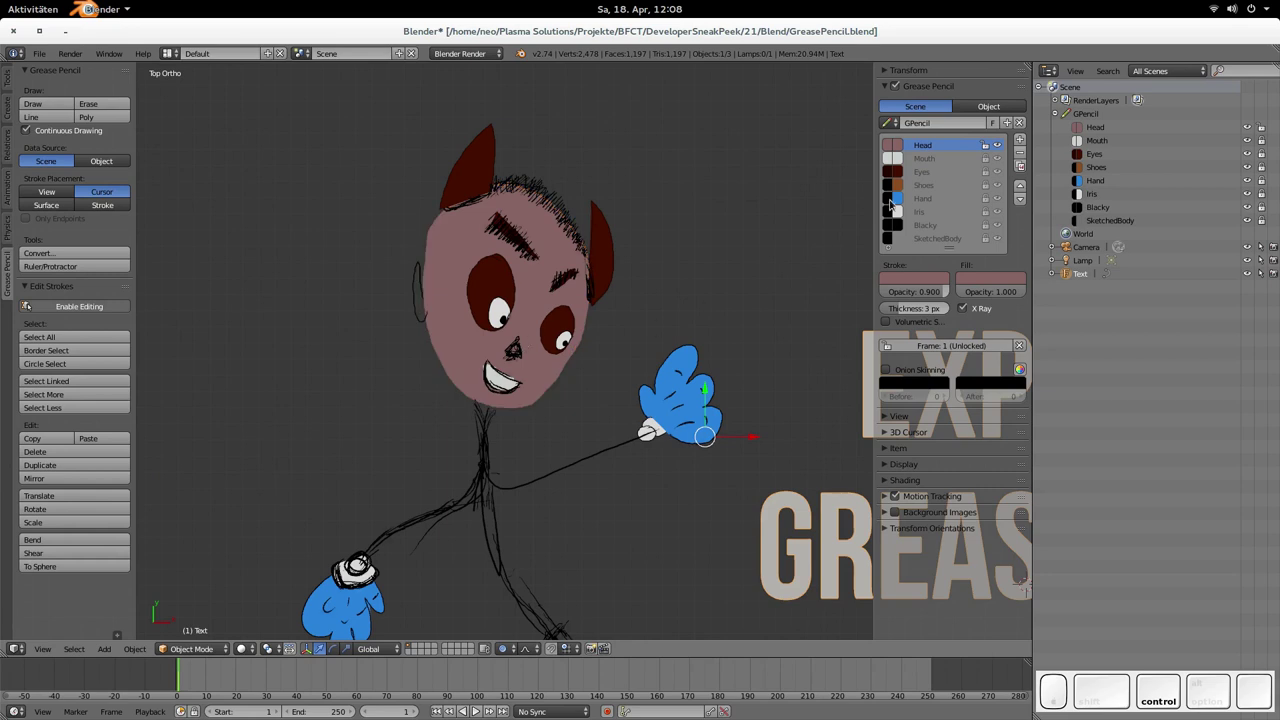
left_click(984, 146)
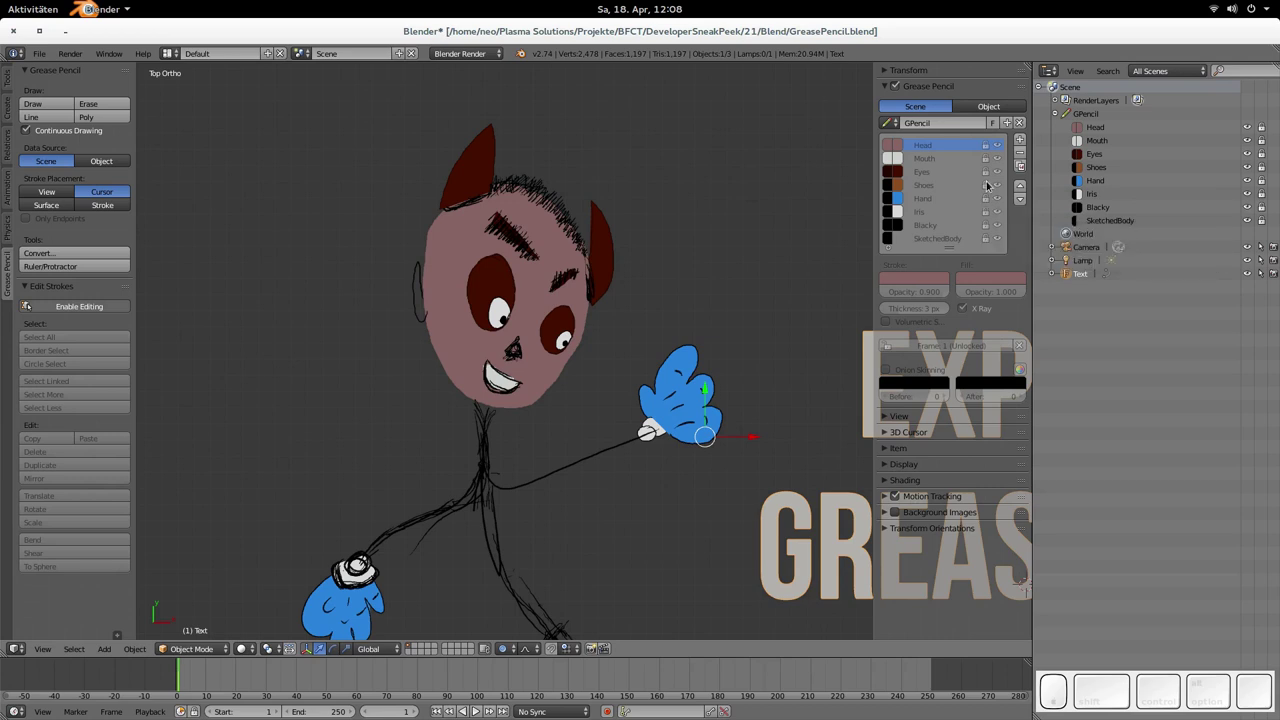
left_click(985, 185)
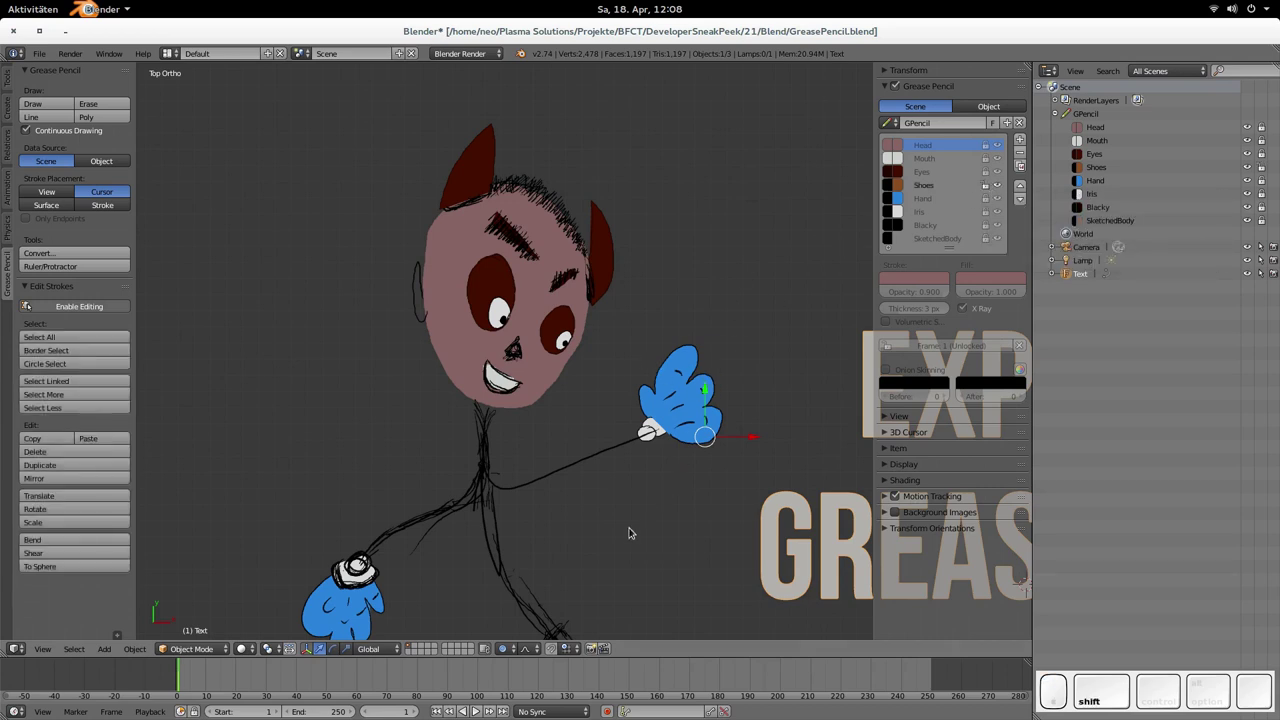
- Duplicate the active Shoes layer, disable proportional editing, and lock the original Shoes
middle_click_drag(640, 608, 585, 183, "shift")
mouse_move(576, 317)
middle_mouse_down("shift")
mouse_move(557, 257)
mouse_move(523, 269)
middle_mouse_up("shift")
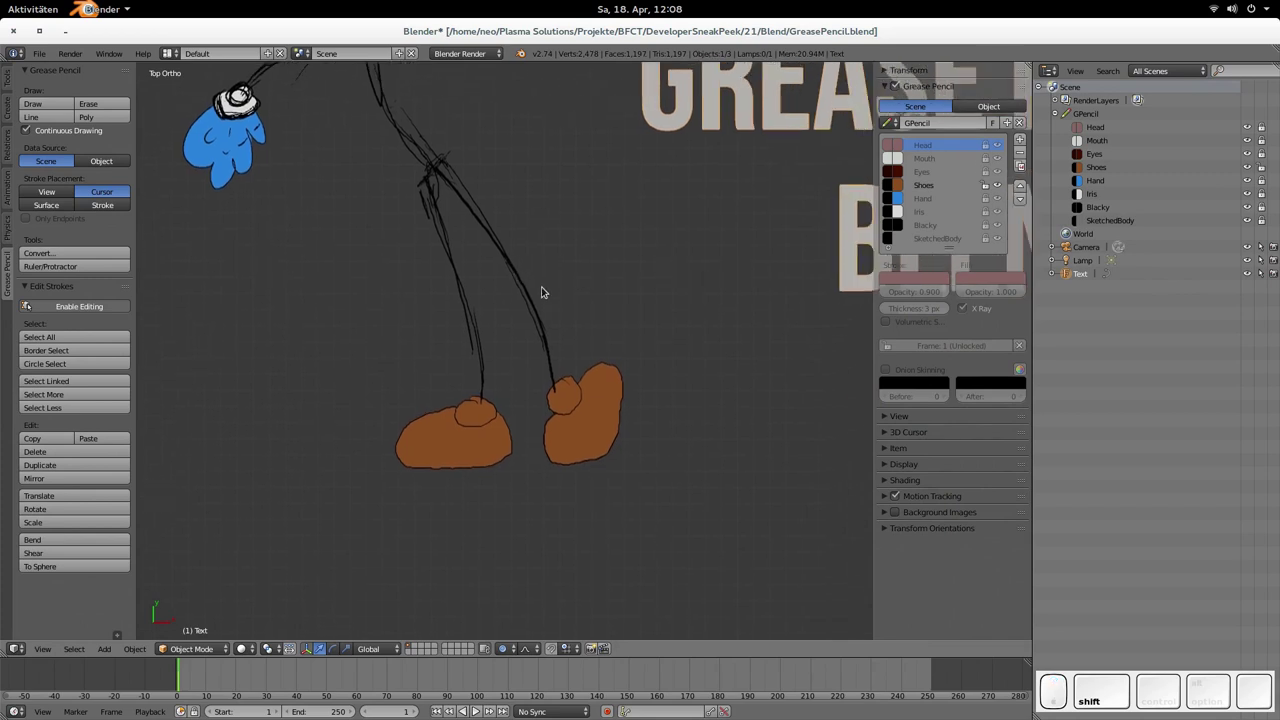
left_click(948, 186)
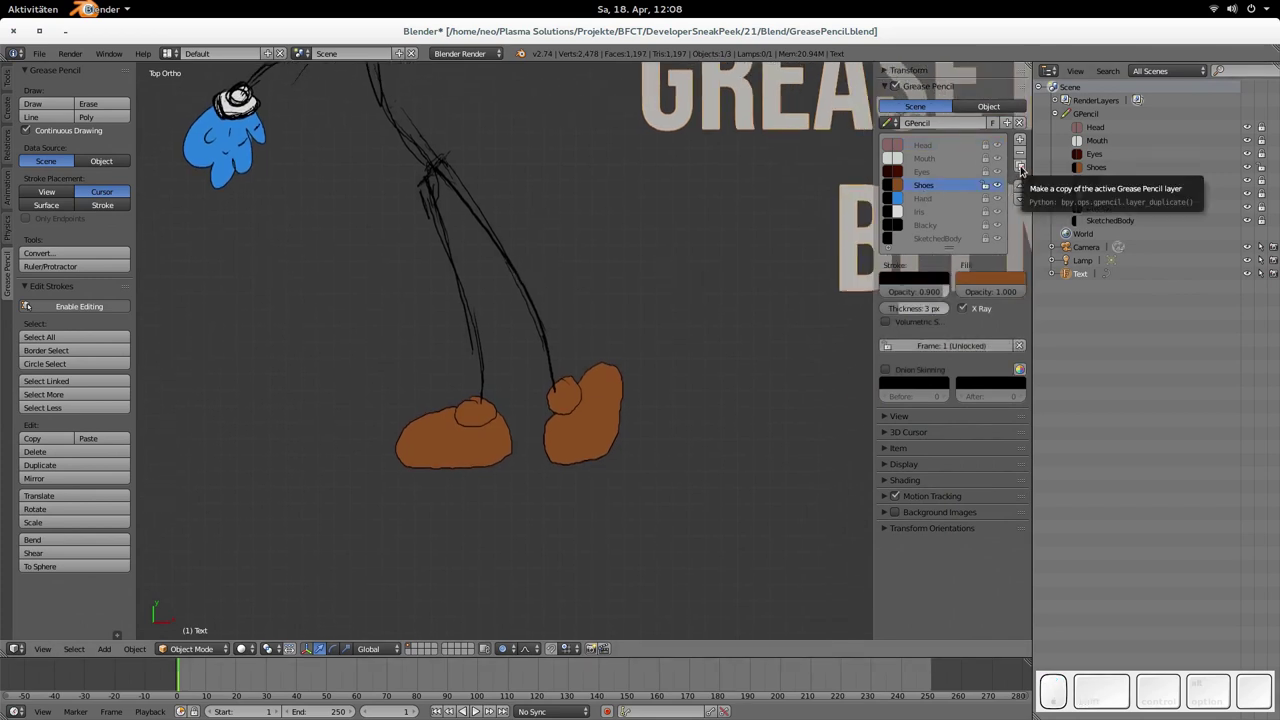
left_click(1020, 168)
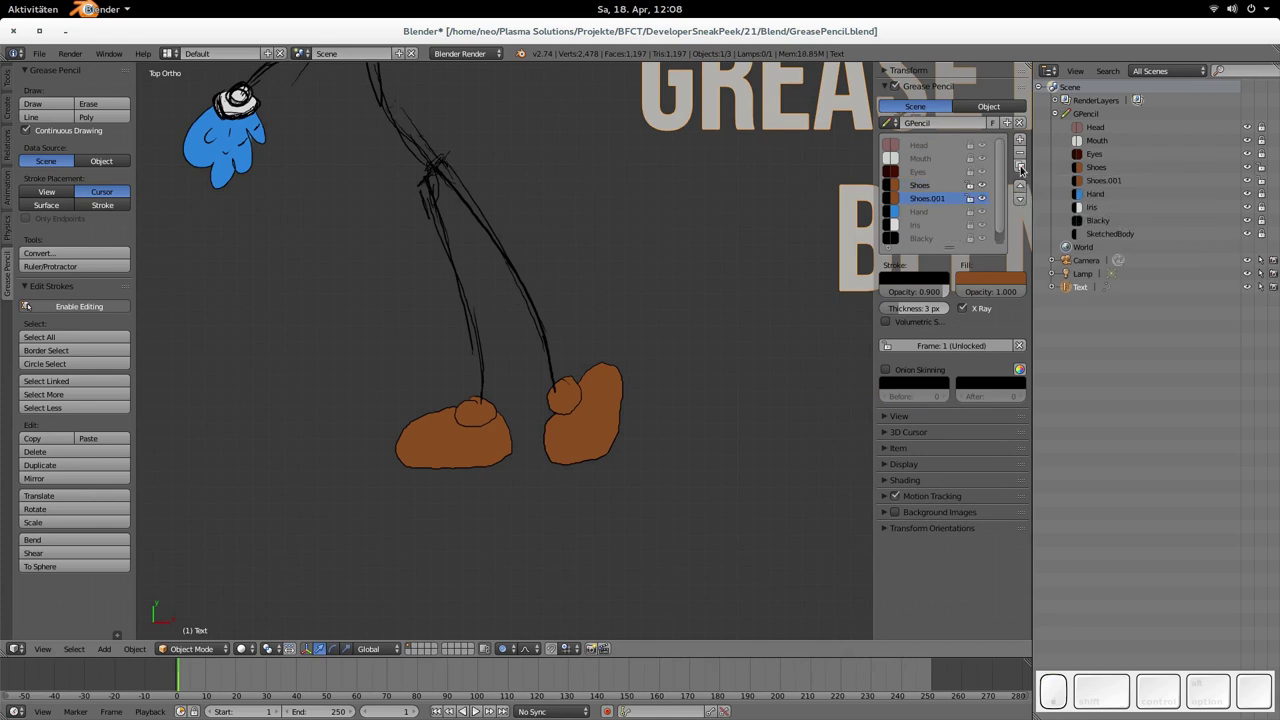
left_click(503, 648)
left_click(540, 625)
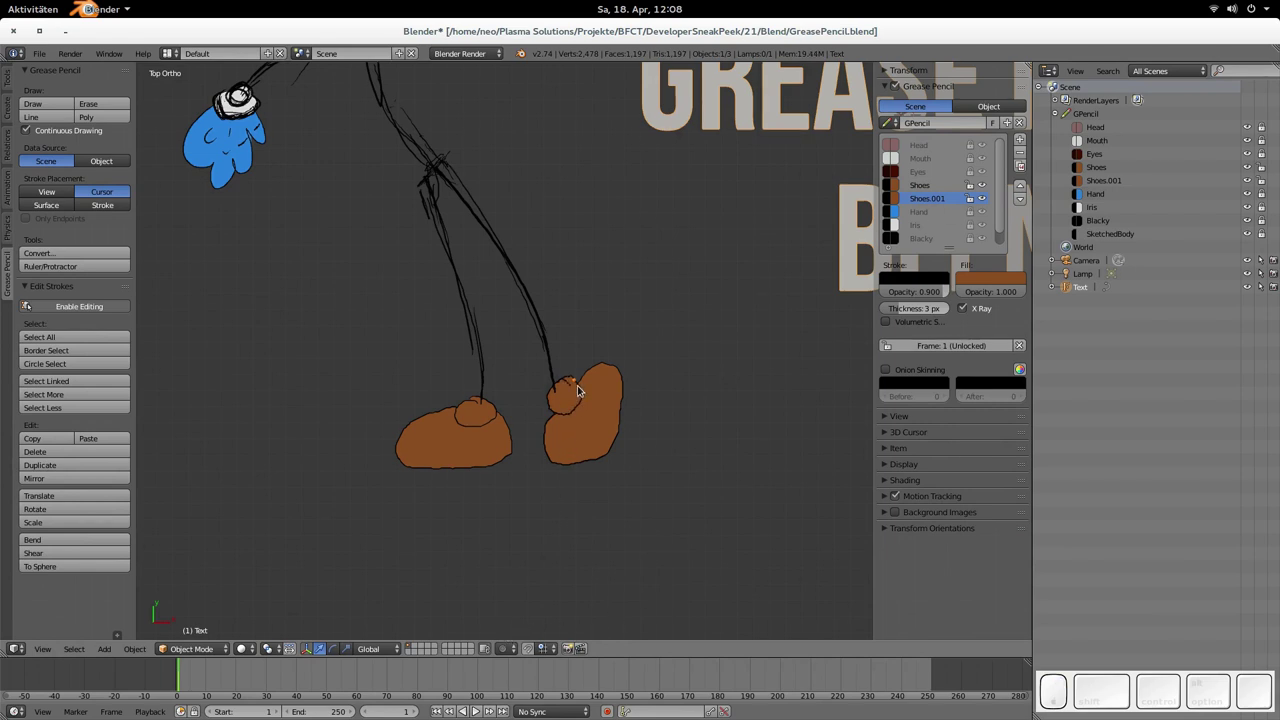
left_click(969, 185)
- Move the copied shoes down-right, then undo the move and the layer duplication
key("a")
key("g")
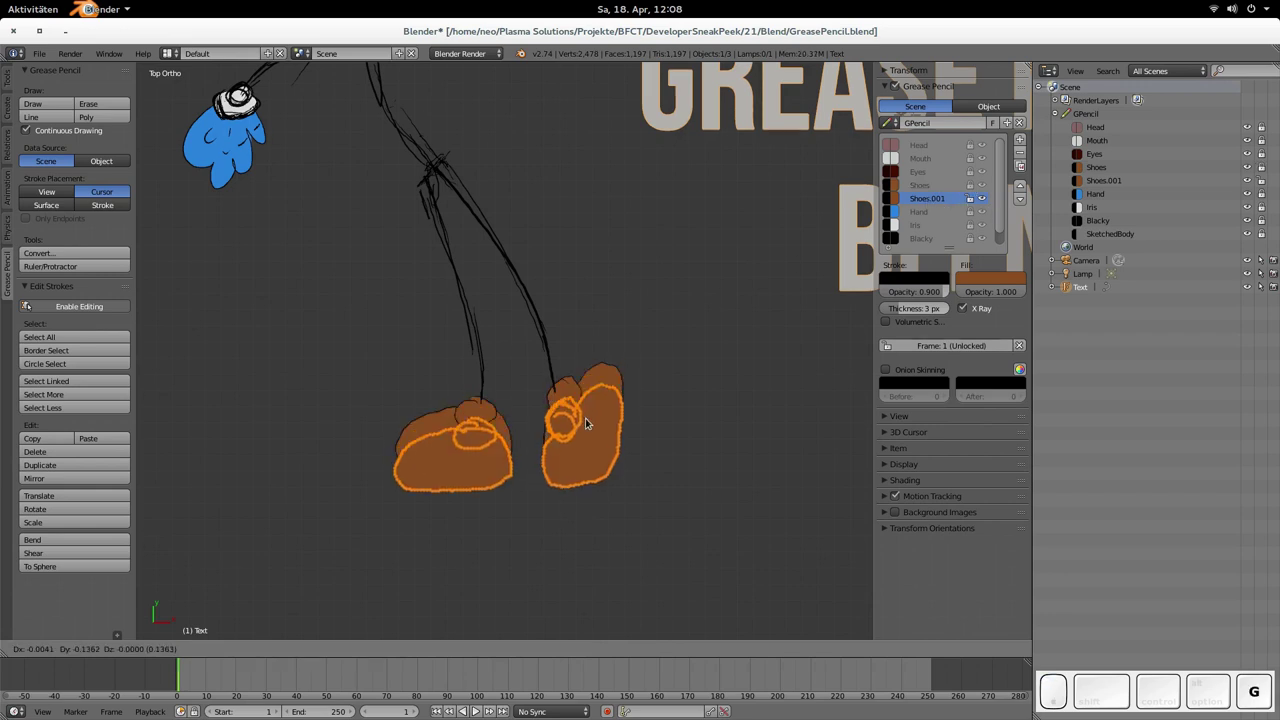
left_click(616, 428)
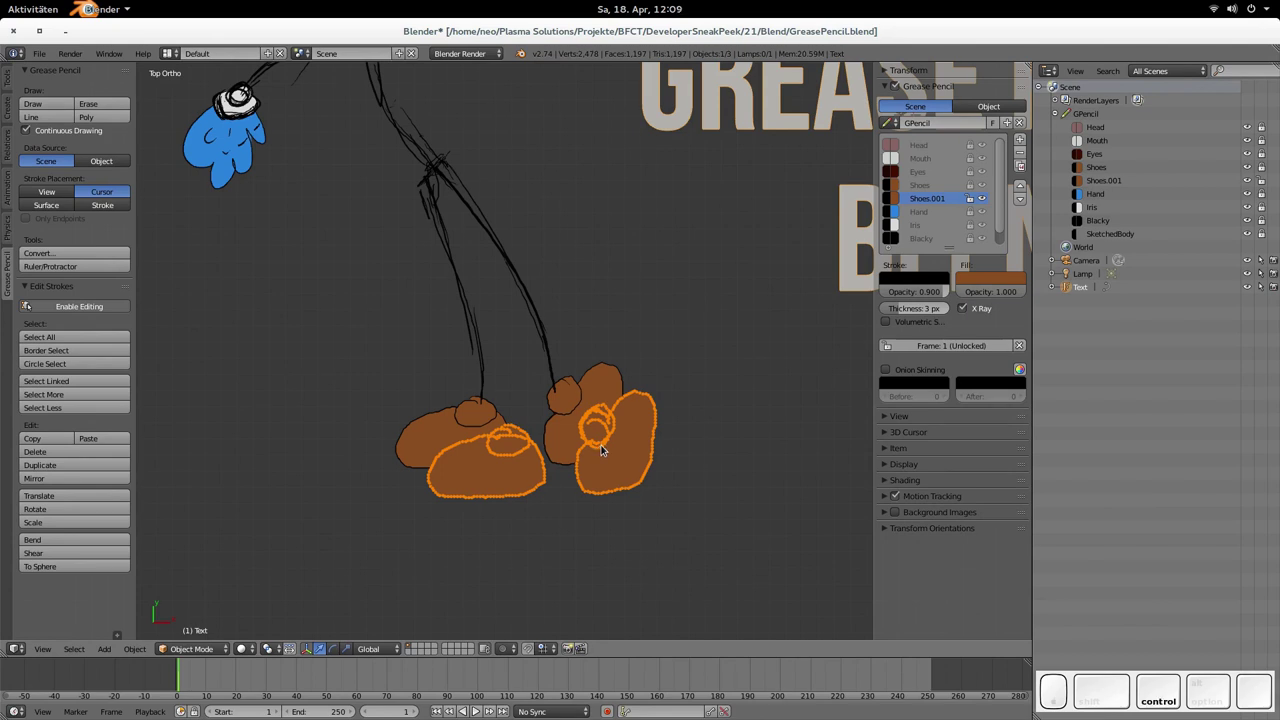
key("ctrl+z")
key("ctrl+z")
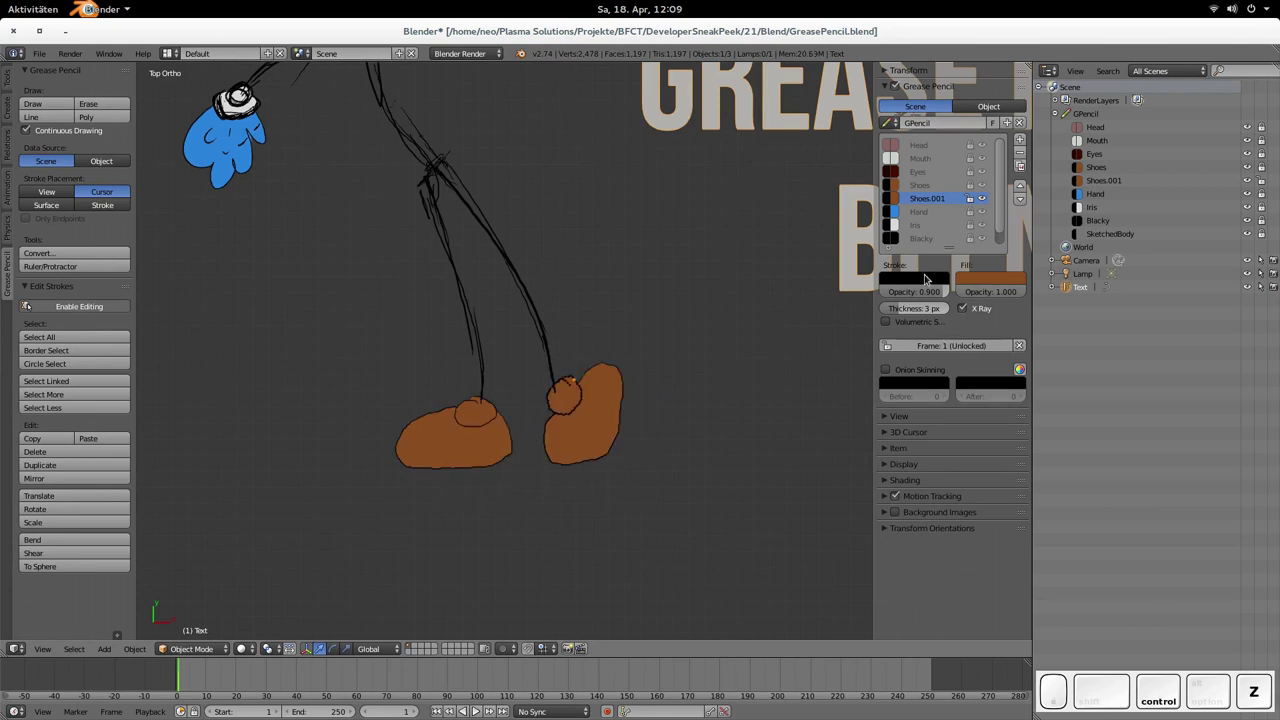
key("ctrl+z")
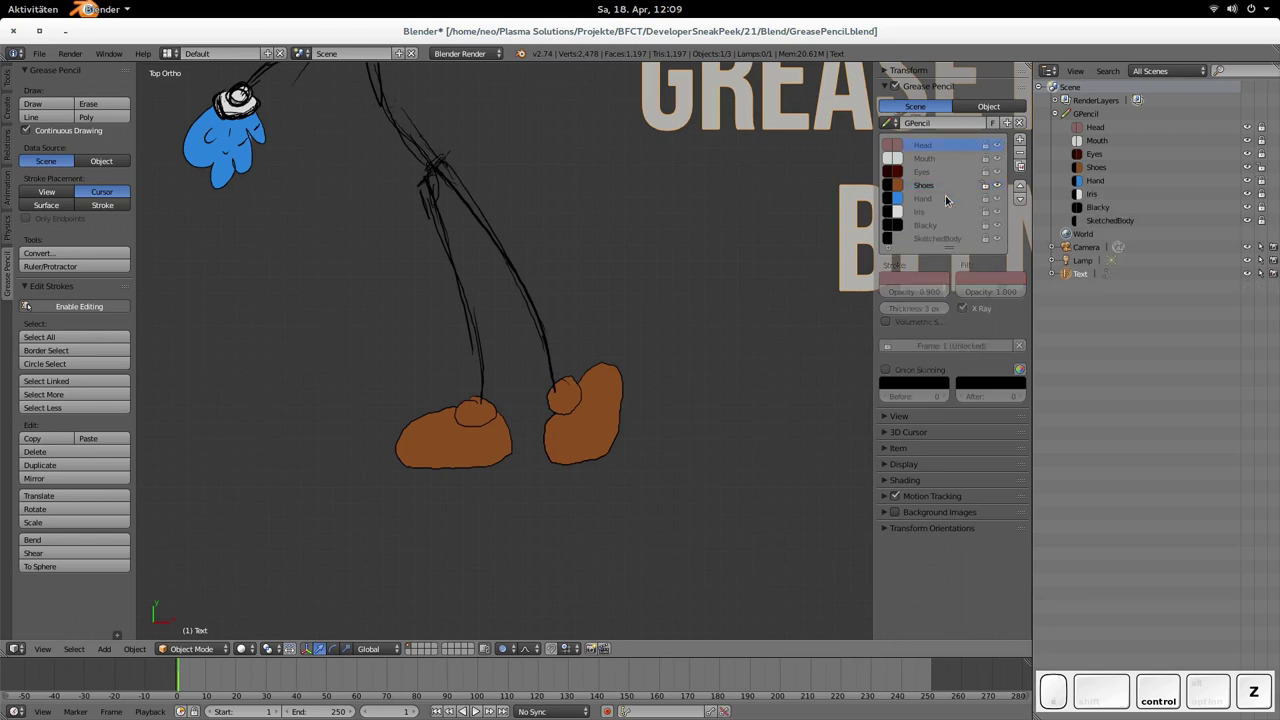
- Select the Shoes layer in the layer list and lock it
left_click(935, 190)
left_click(986, 188)
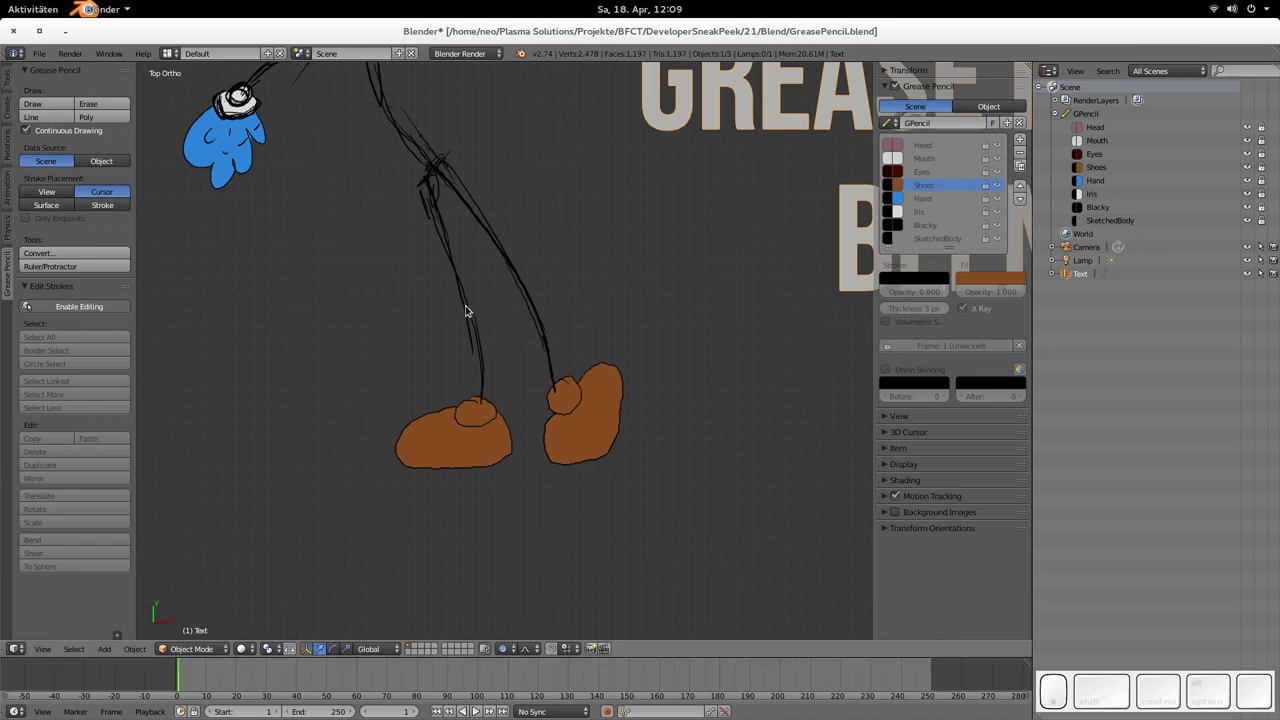
- Turn off Continuous Drawing and unlock the Shoes layer
mouse_move(531, 280)
middle_mouse_down("shift")
mouse_move(566, 266)
mouse_move(614, 332)
mouse_move(646, 423)
mouse_move(658, 420)
middle_mouse_up("shift")
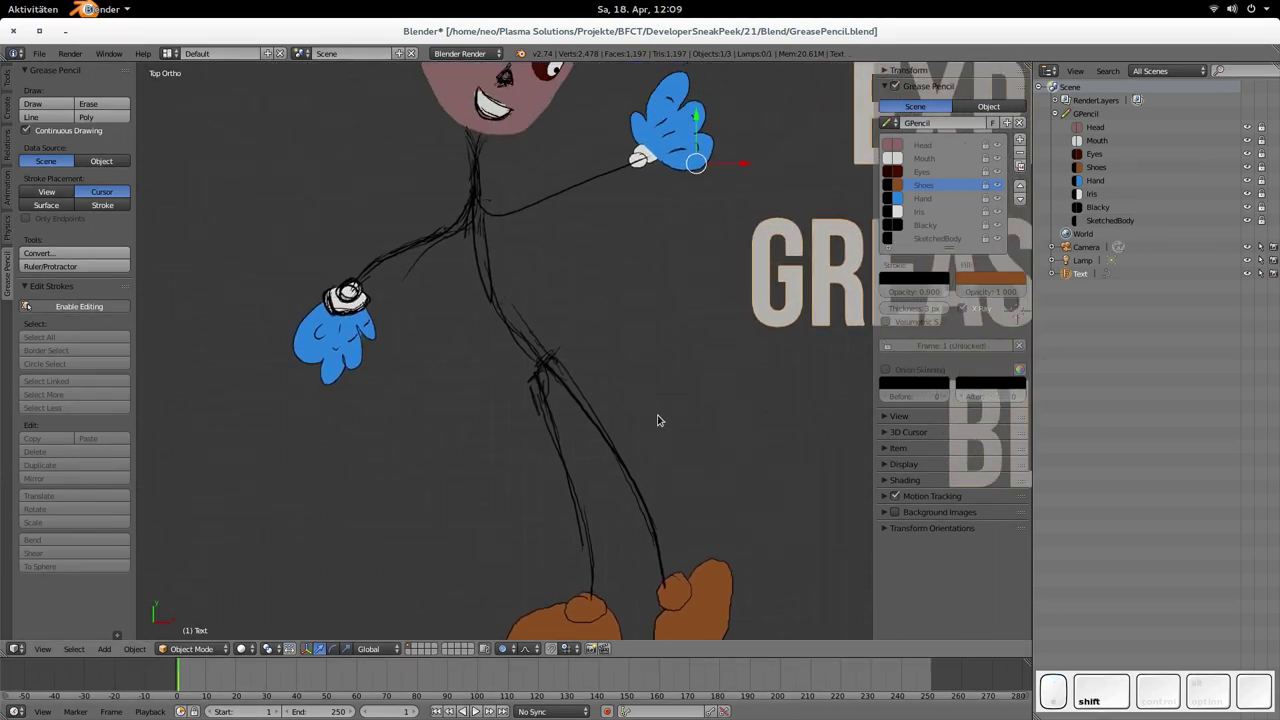
left_click(72, 136)
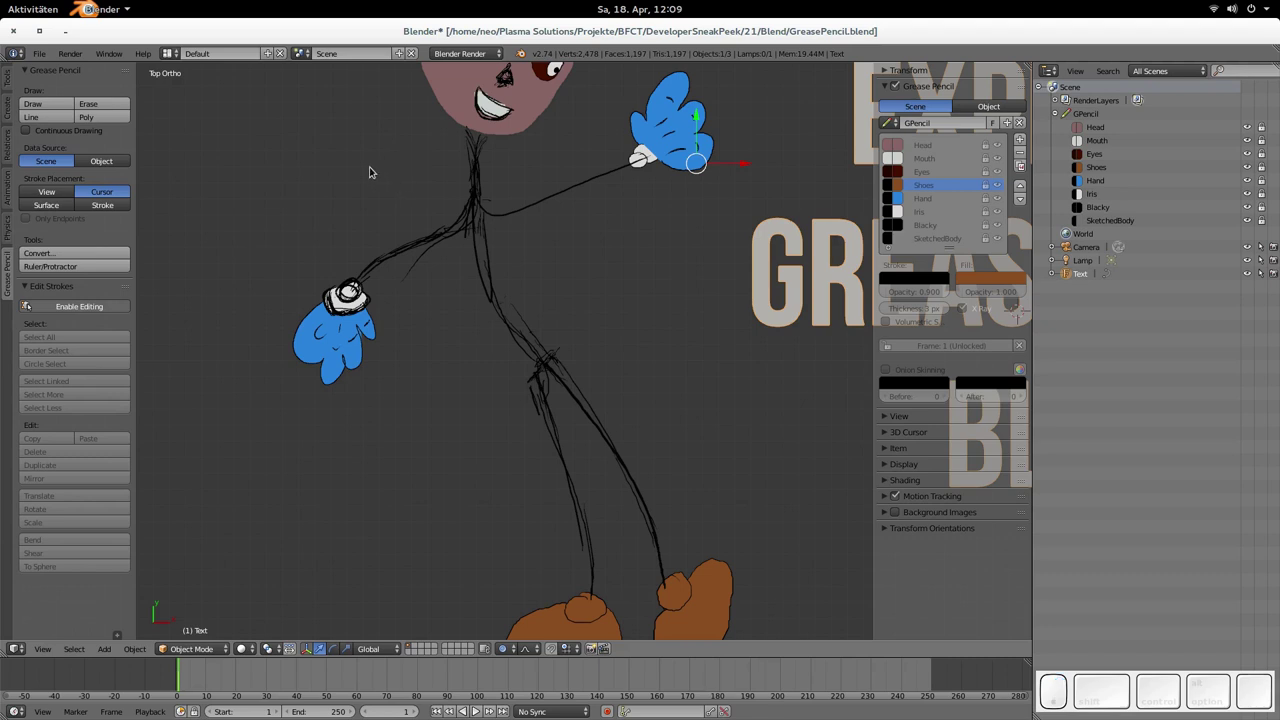
left_click(985, 187)
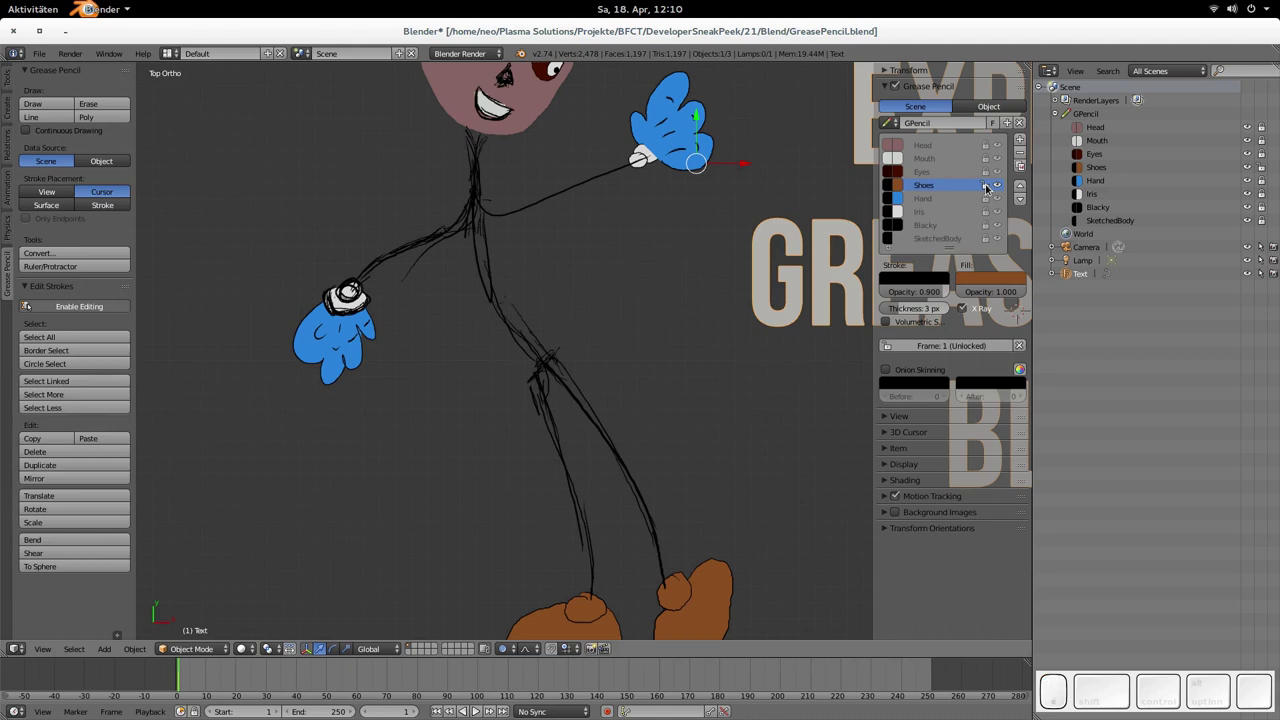
- Erase the right and left shoes with the grease pencil eraser
middle_click_drag(657, 477, 612, 306, "shift")
key("d")
mouse_move(692, 379)
right_mouse_down()
mouse_move(691, 446)
mouse_move(663, 491)
mouse_move(614, 502)
mouse_move(600, 474)
mouse_move(617, 463)
right_mouse_up()
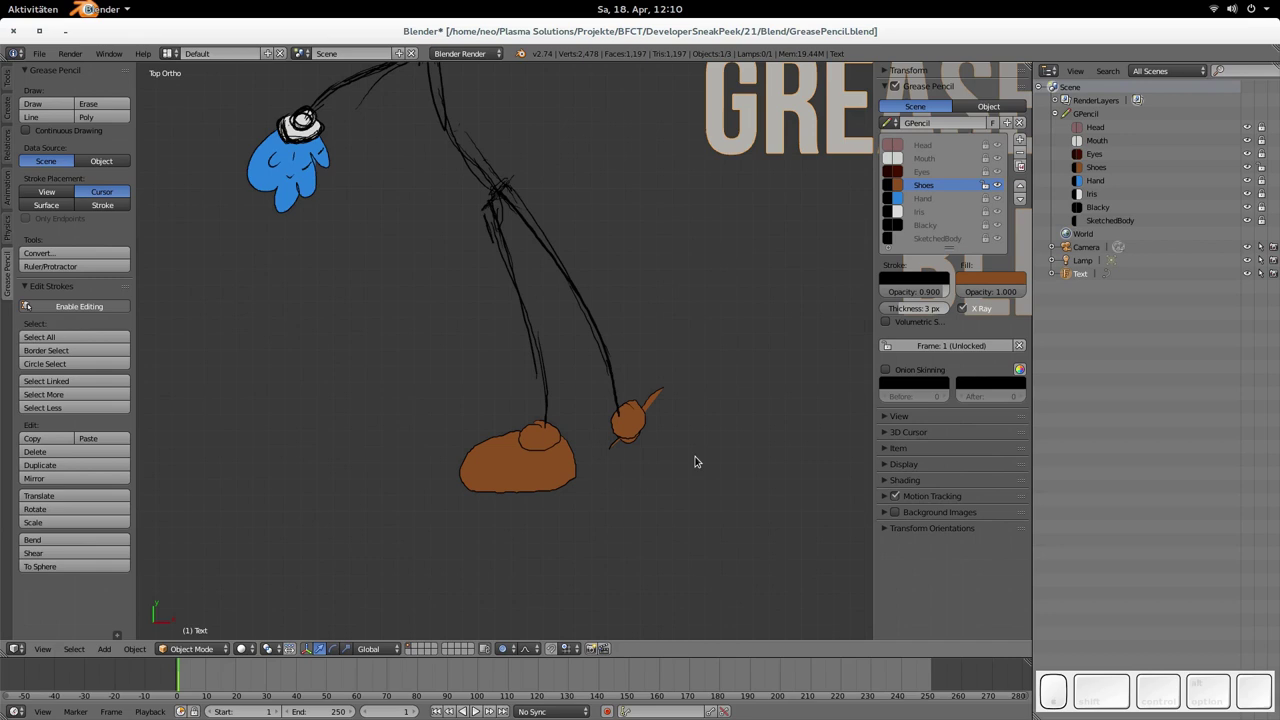
mouse_move(697, 462)
right_mouse_down()
mouse_move(677, 457)
mouse_move(717, 479)
mouse_move(656, 433)
mouse_move(603, 489)
mouse_move(497, 471)
mouse_move(489, 437)
right_mouse_up()
scroll(677, 463, "up", 5)
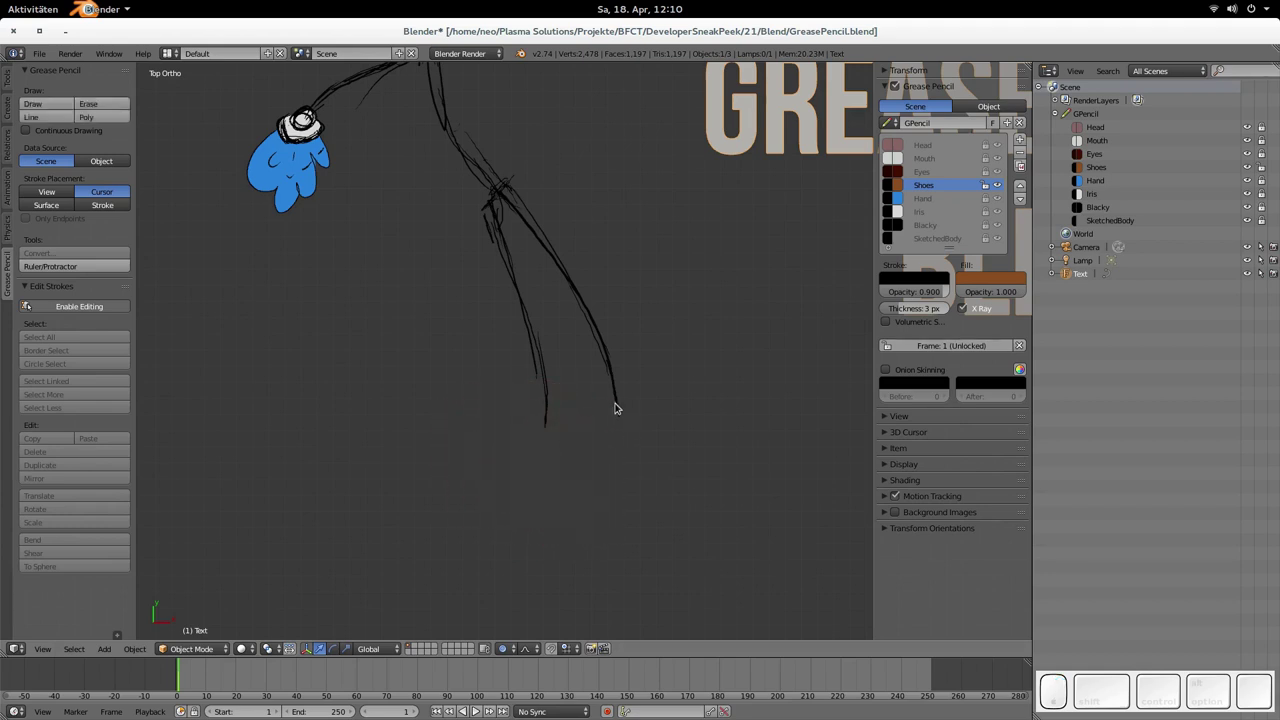
middle_click_drag(659, 347, 729, 371, "shift")
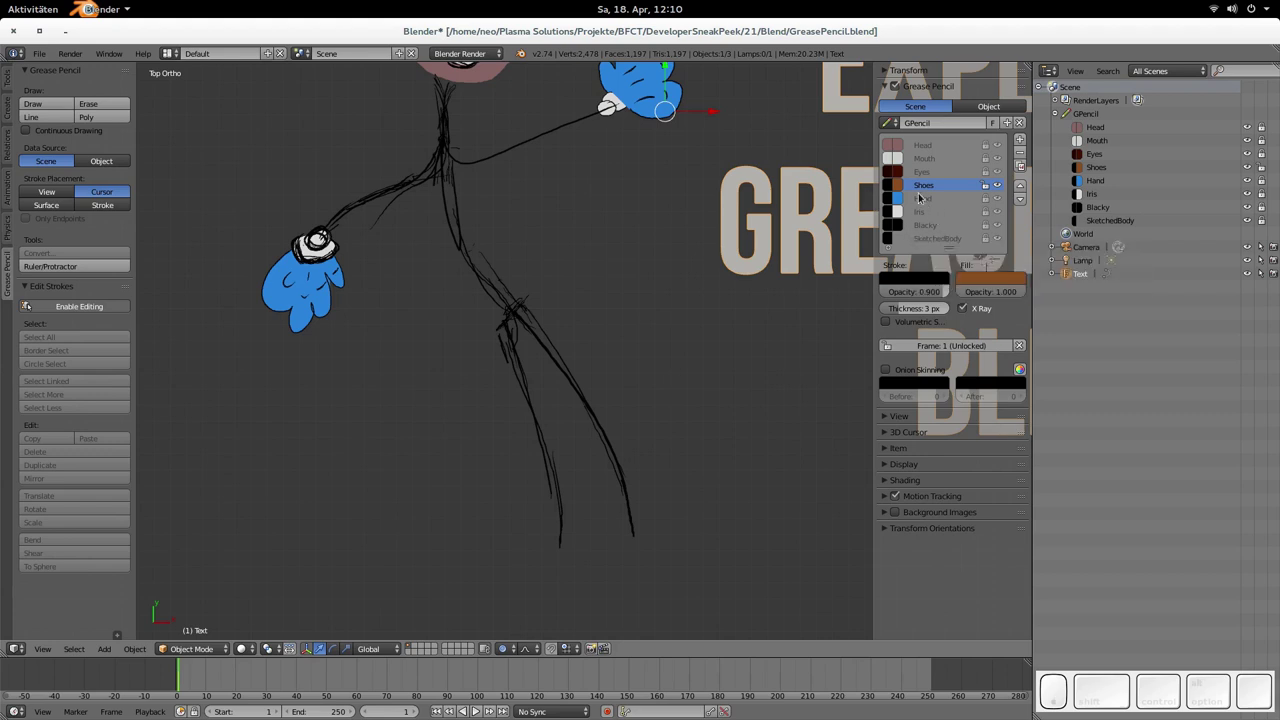
- Lock Shoes, activate SketchedBody and select both leg strokes plus the hip stroke
left_click(986, 187)
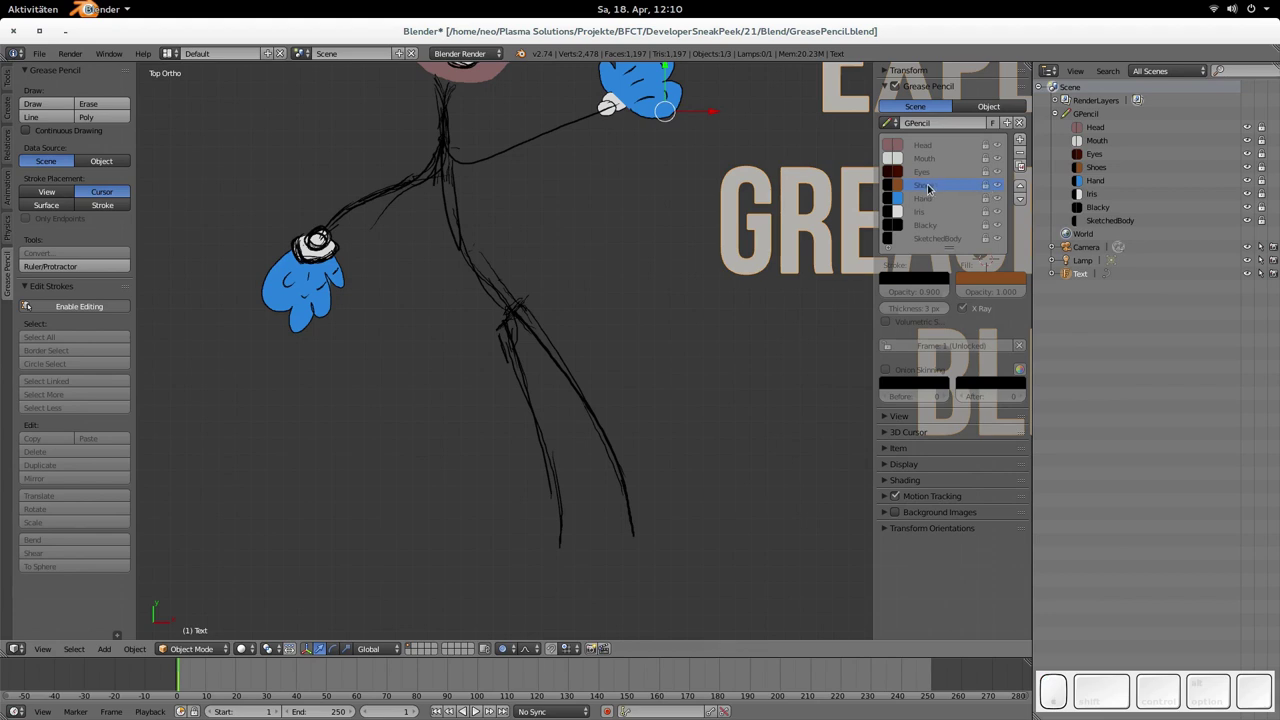
left_click(935, 240)
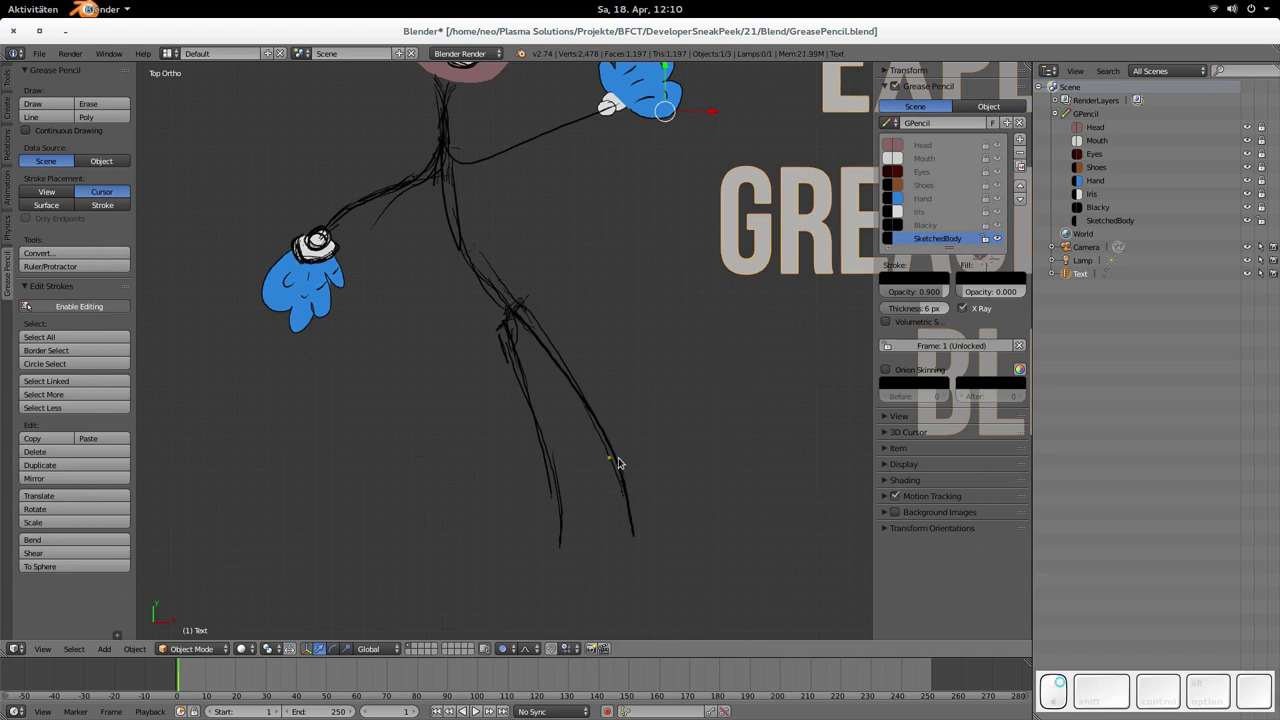
right_click(569, 377)
right_click(535, 342)
right_click(547, 357)
key("l")
right_click(545, 428, "shift")
key("l")
key("l")
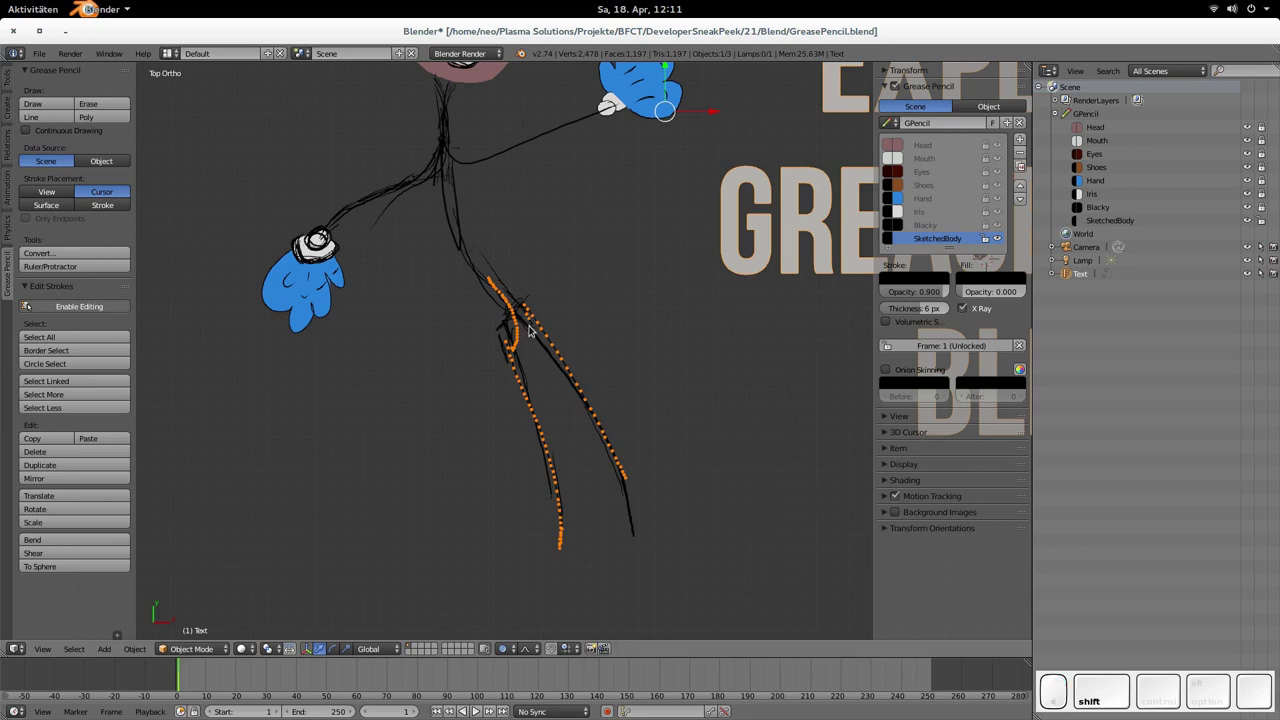
key("l")
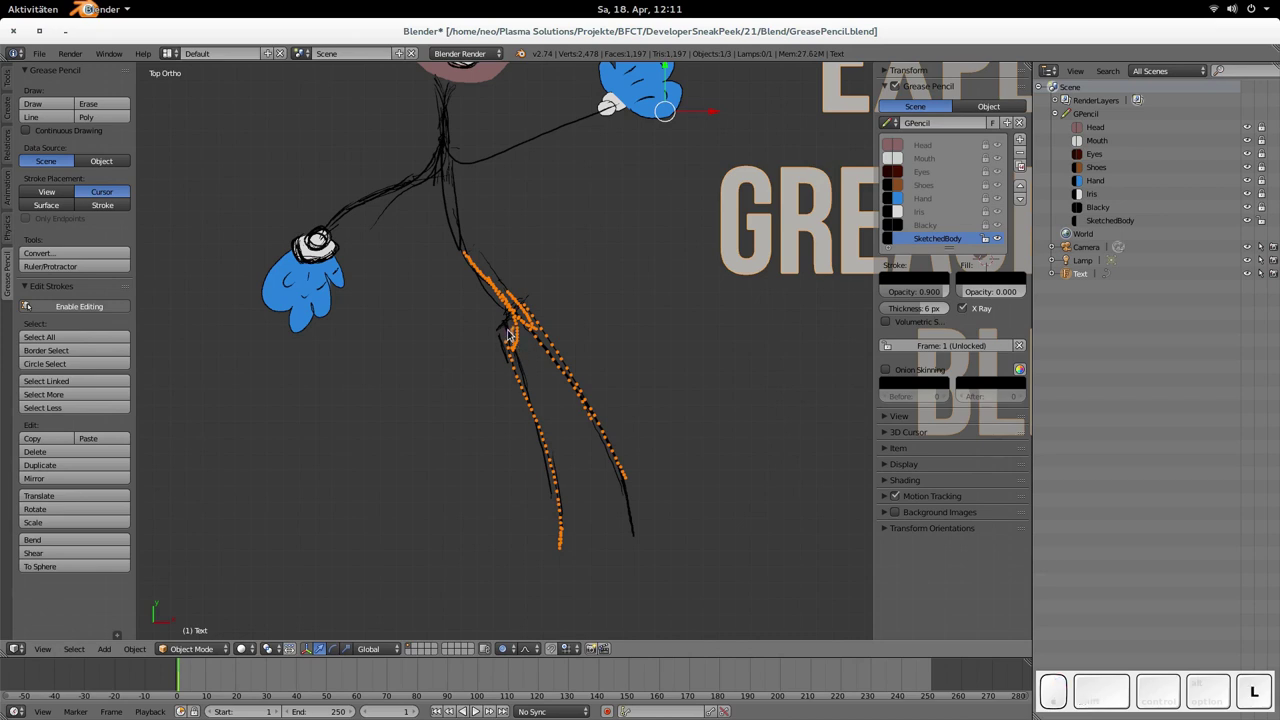
- Rotate and shrink the selected legs with proportional falloff
key("r")
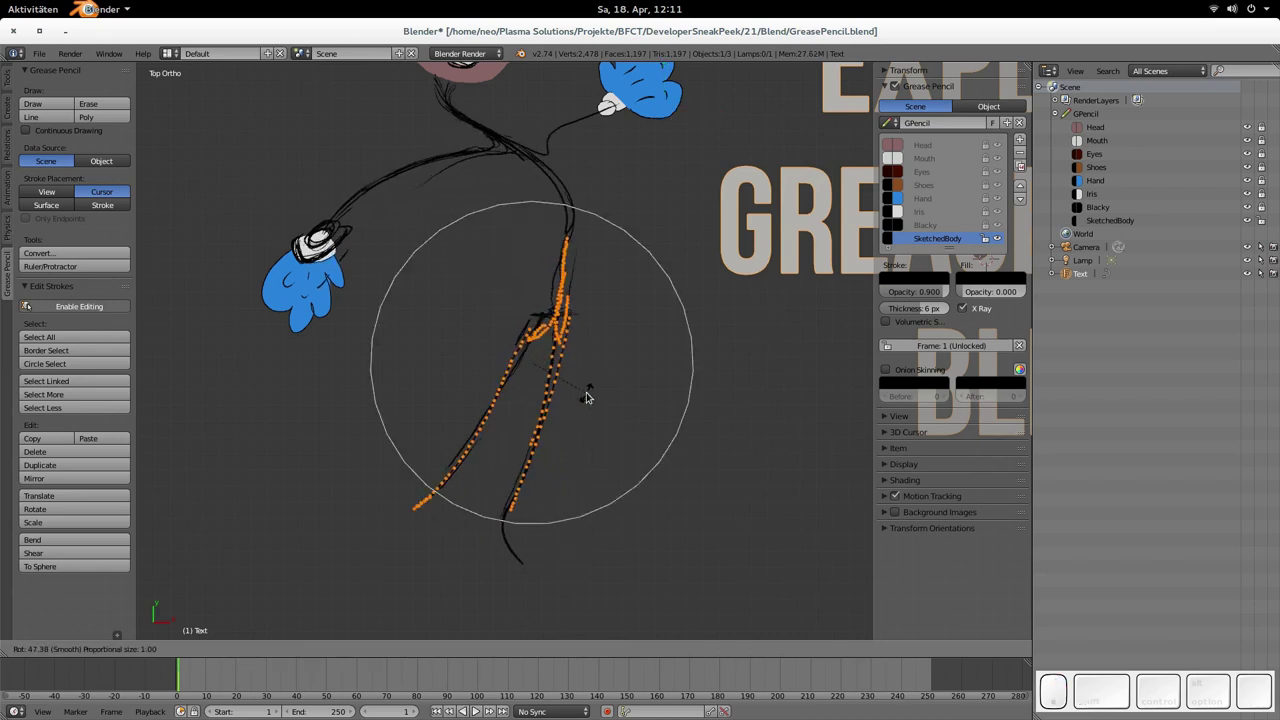
left_click(588, 400)
key("s")
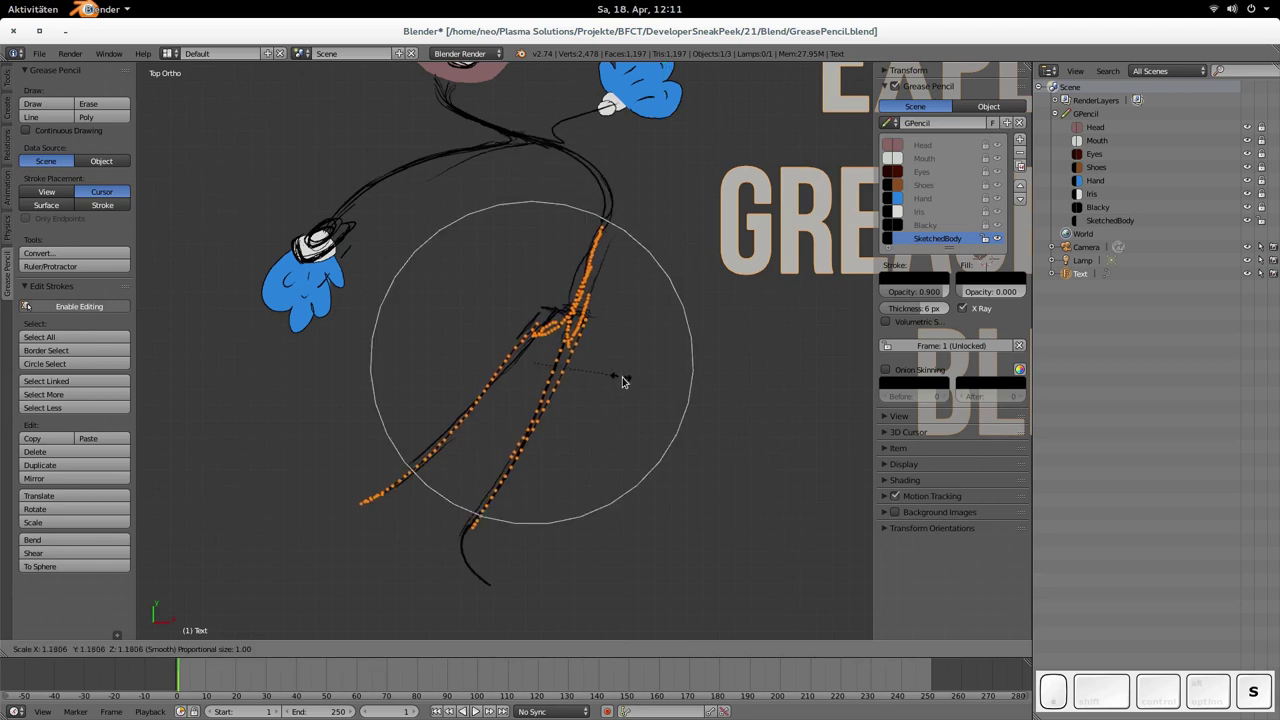
left_click(565, 369)
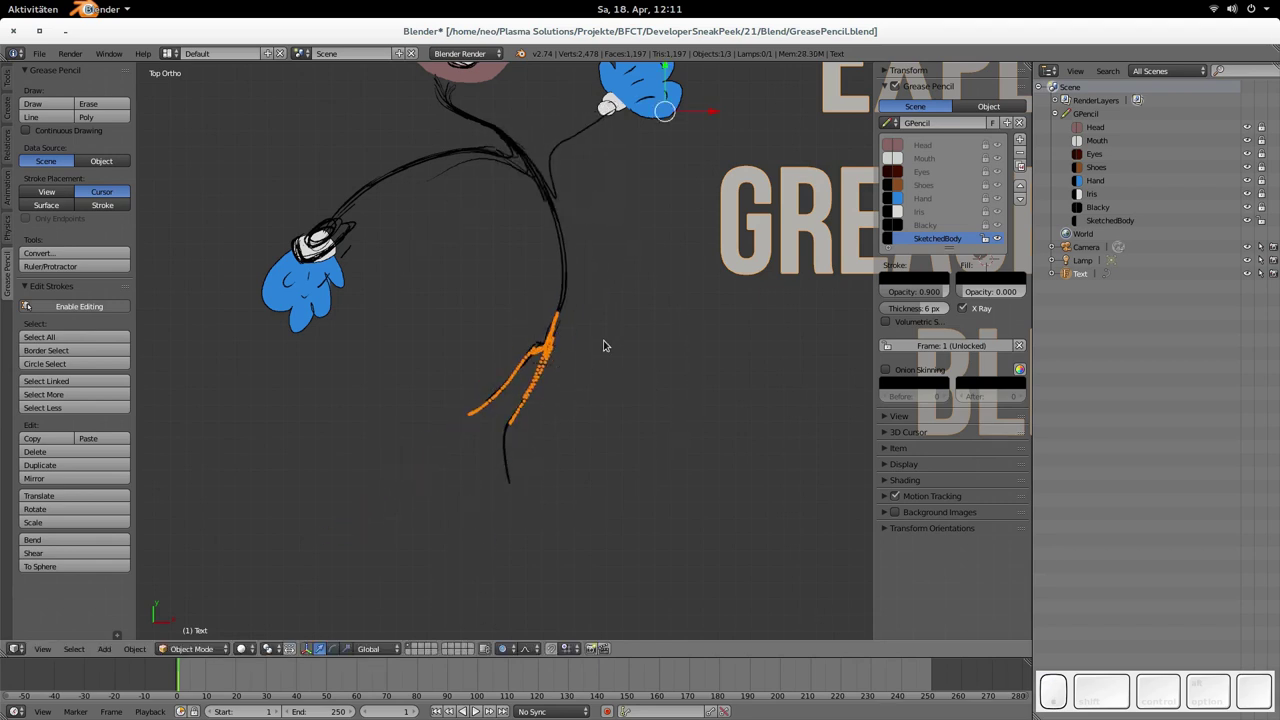
scroll(608, 341, "down", 2)
- Zoom and pan around the finished grease-pencil character
middle_click_drag(607, 258, 602, 324, "shift")
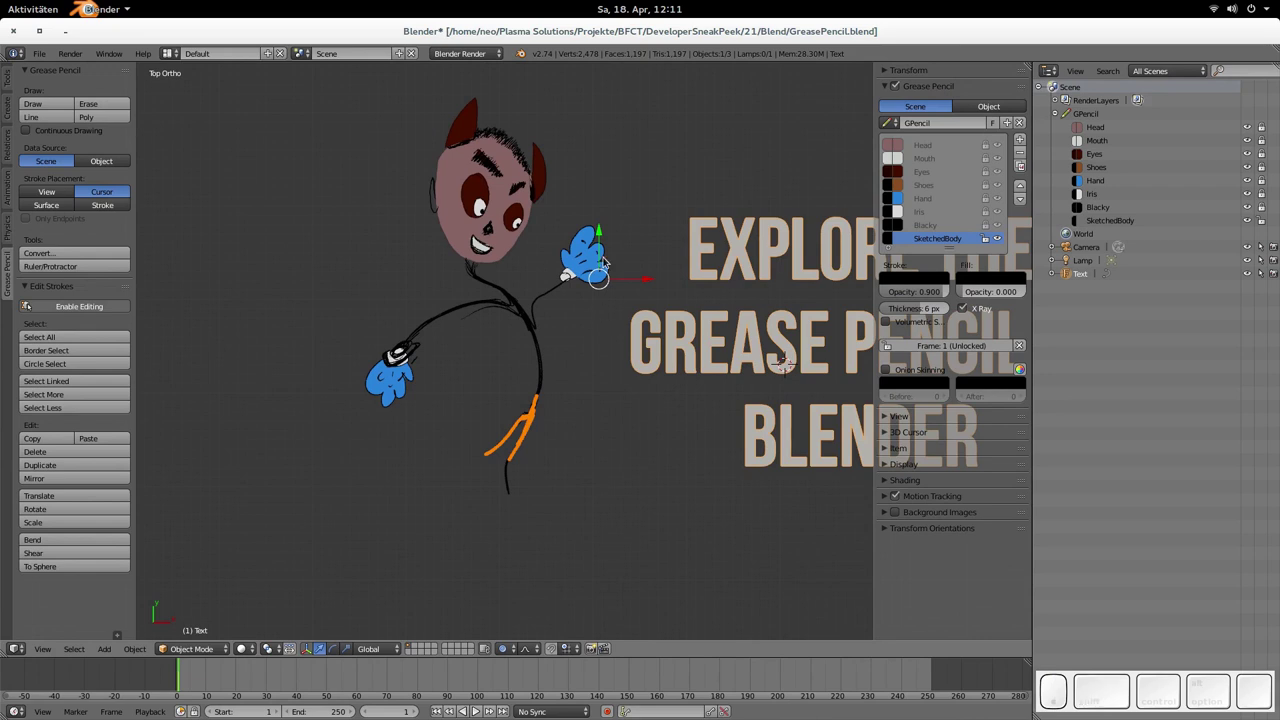
scroll(626, 283, "up", 1)
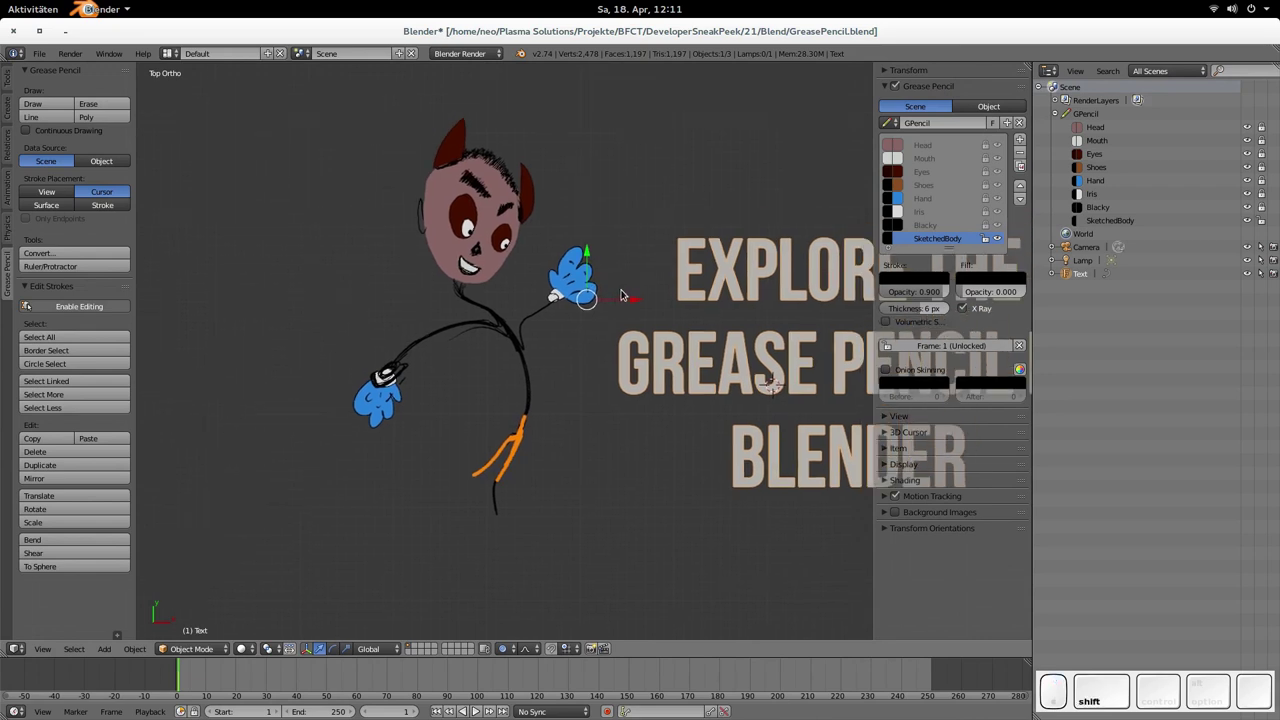
scroll(623, 292, "up", 1)
scroll(622, 290, "up", 2)
scroll(630, 250, "down", 3)
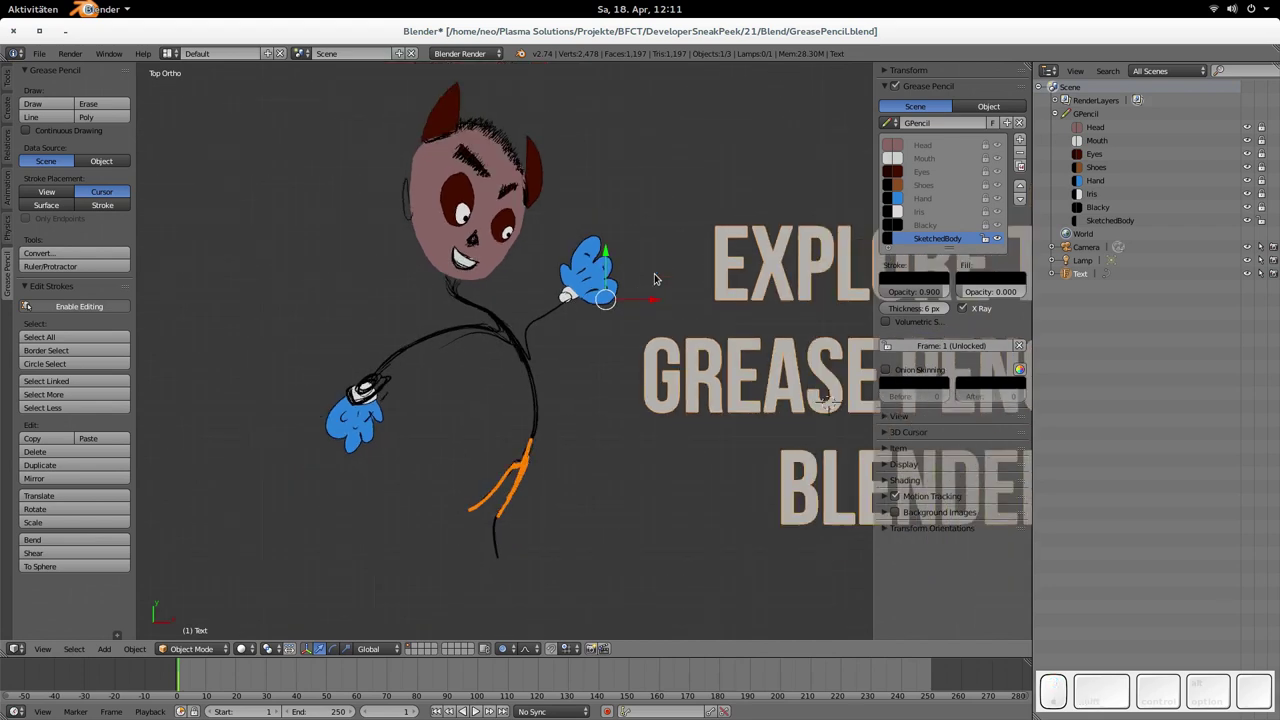
middle_click_drag(628, 240, 585, 240, "shift")
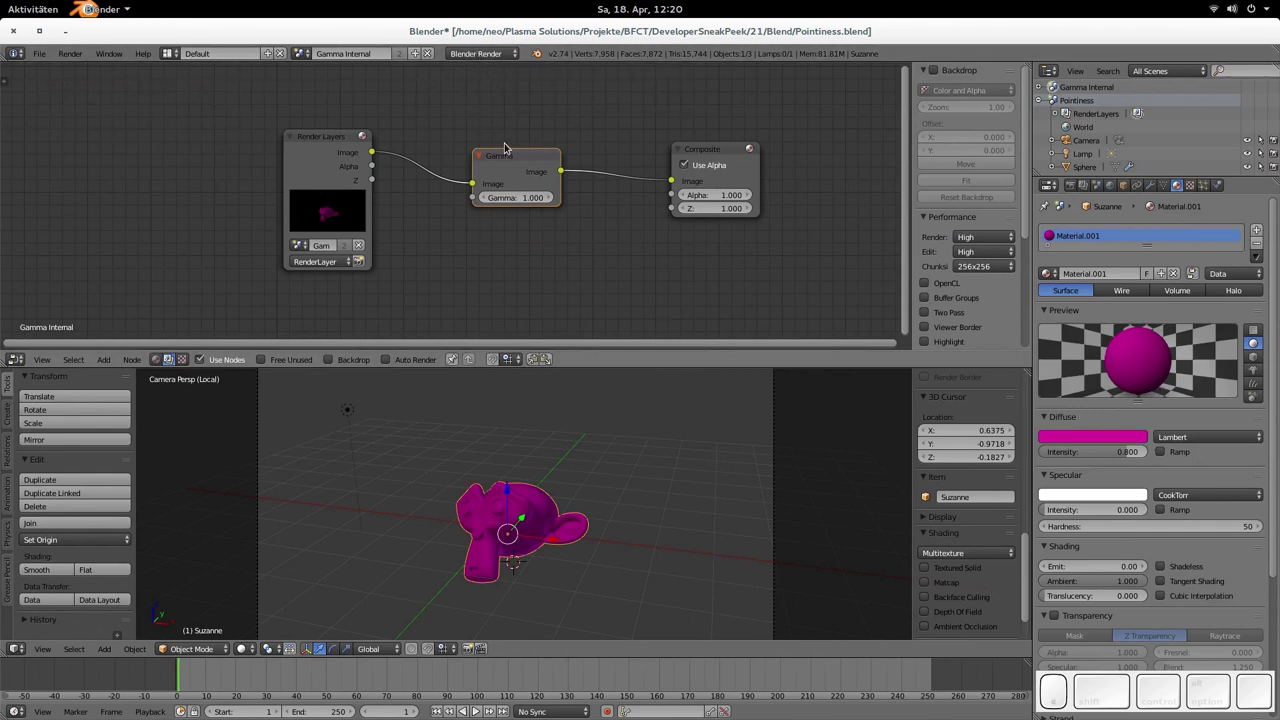
- Render the Suzanne scene with F12, return to the compositor and enable the backdrop
mouse_move(512, 158)
left_mouse_down()
mouse_move(540, 134)
mouse_move(498, 163)
left_mouse_up()
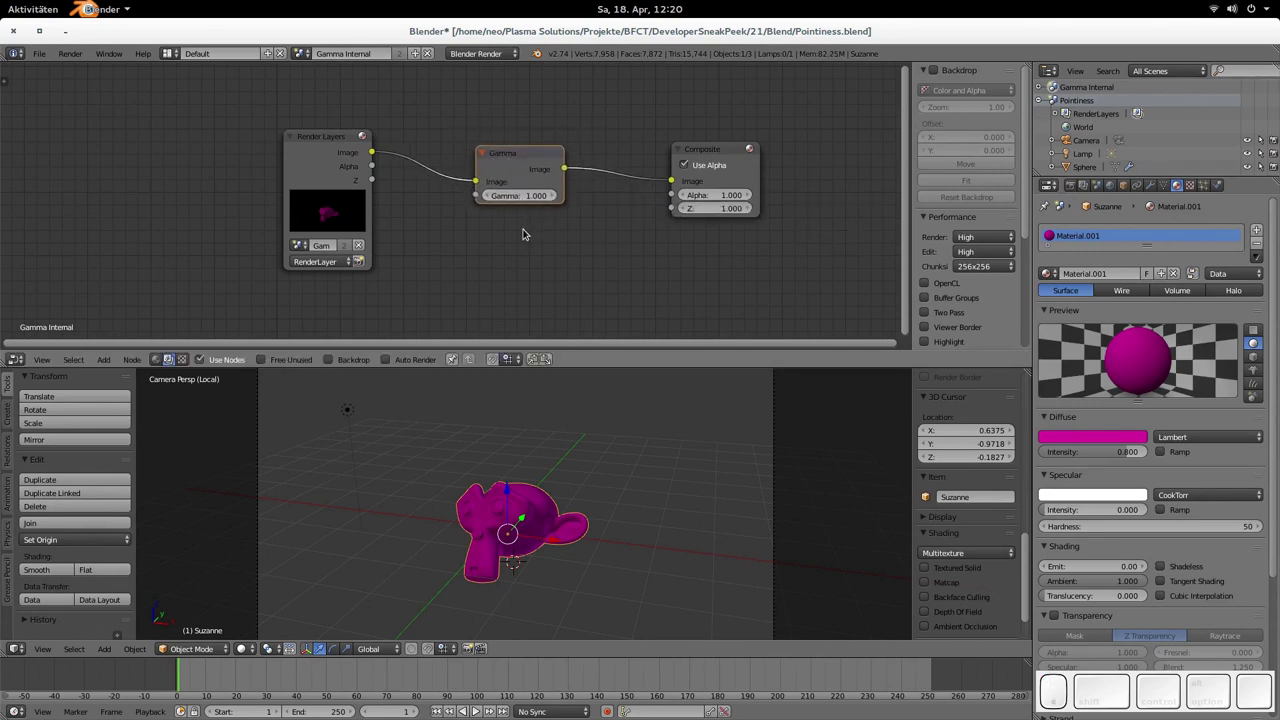
key("F12")
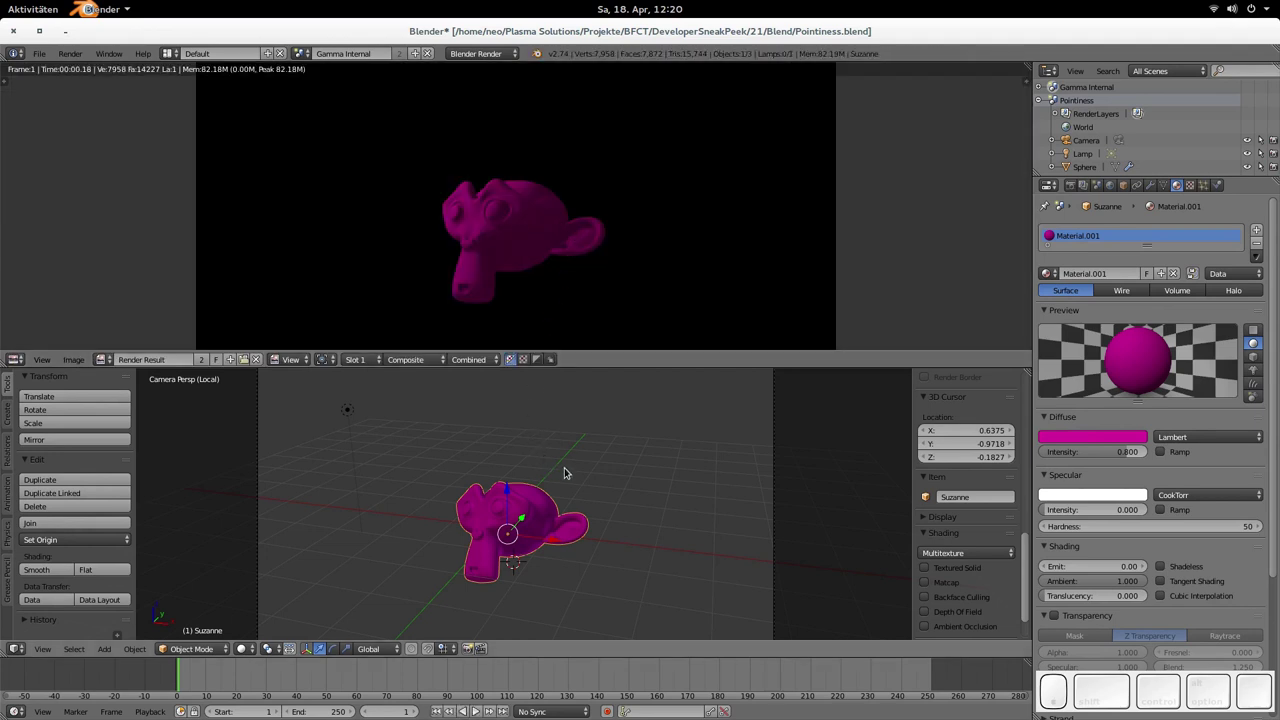
key("F12")
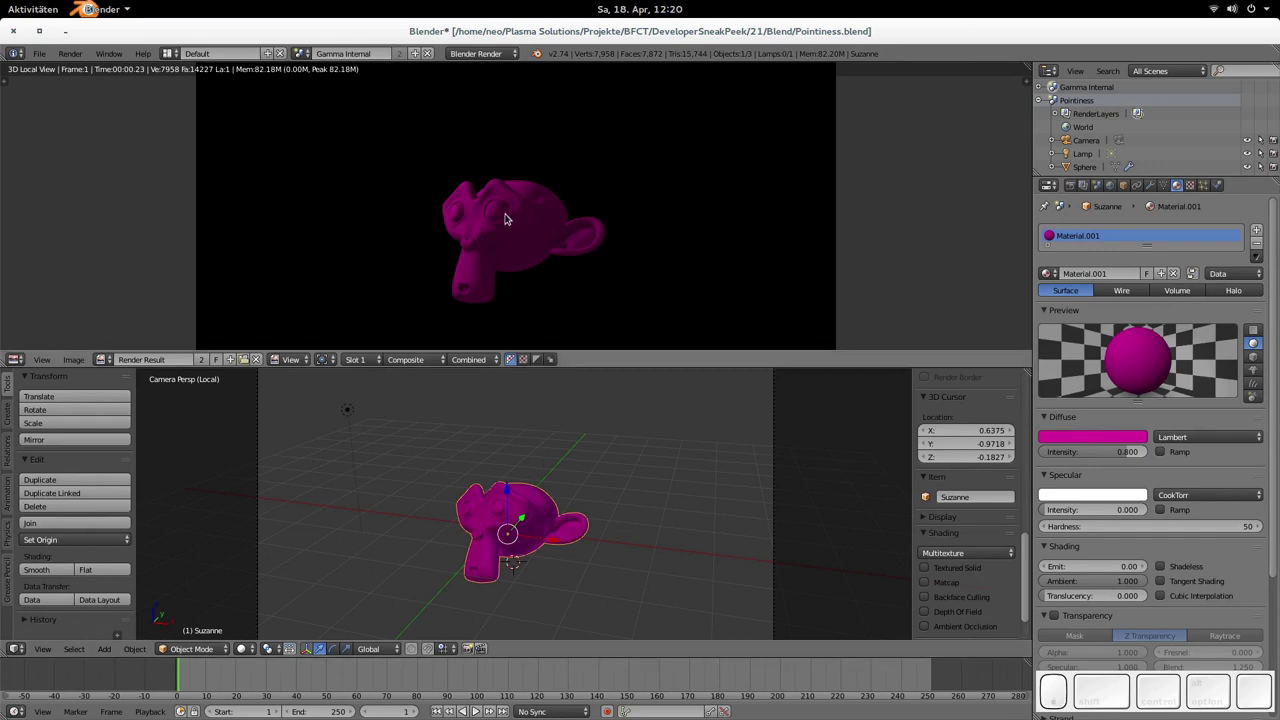
key("shift+F3")
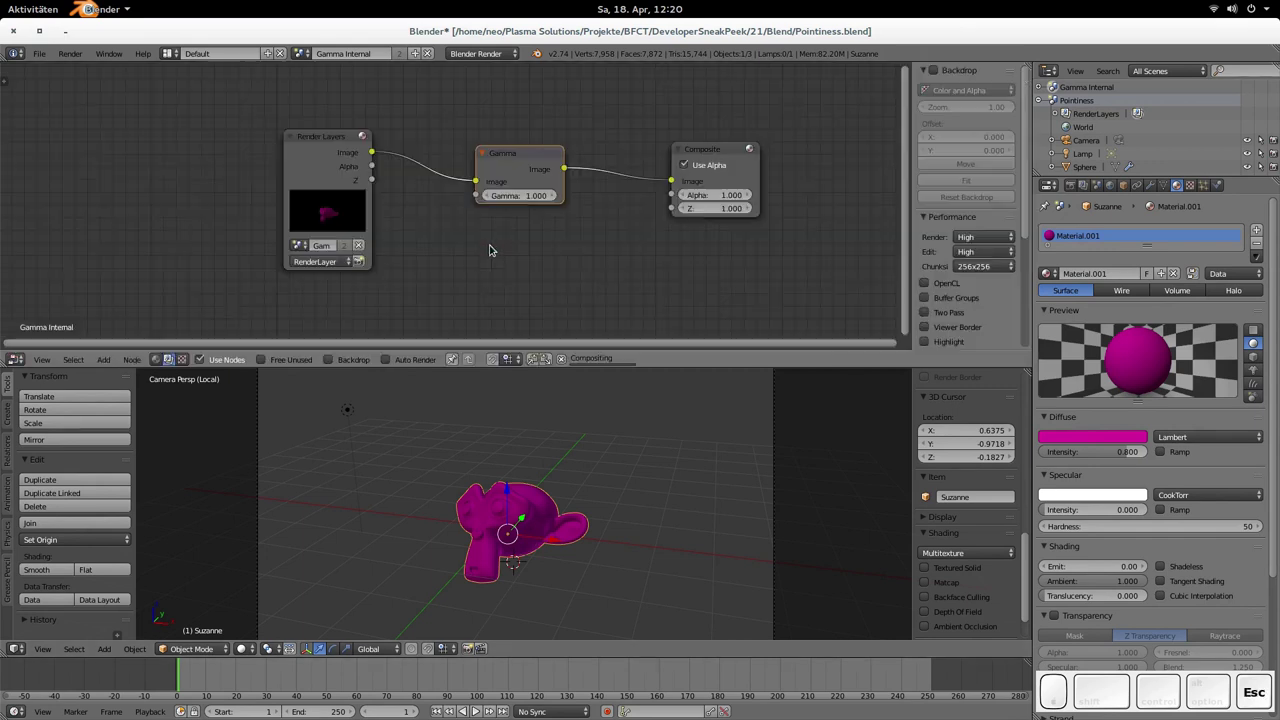
left_click(350, 359)
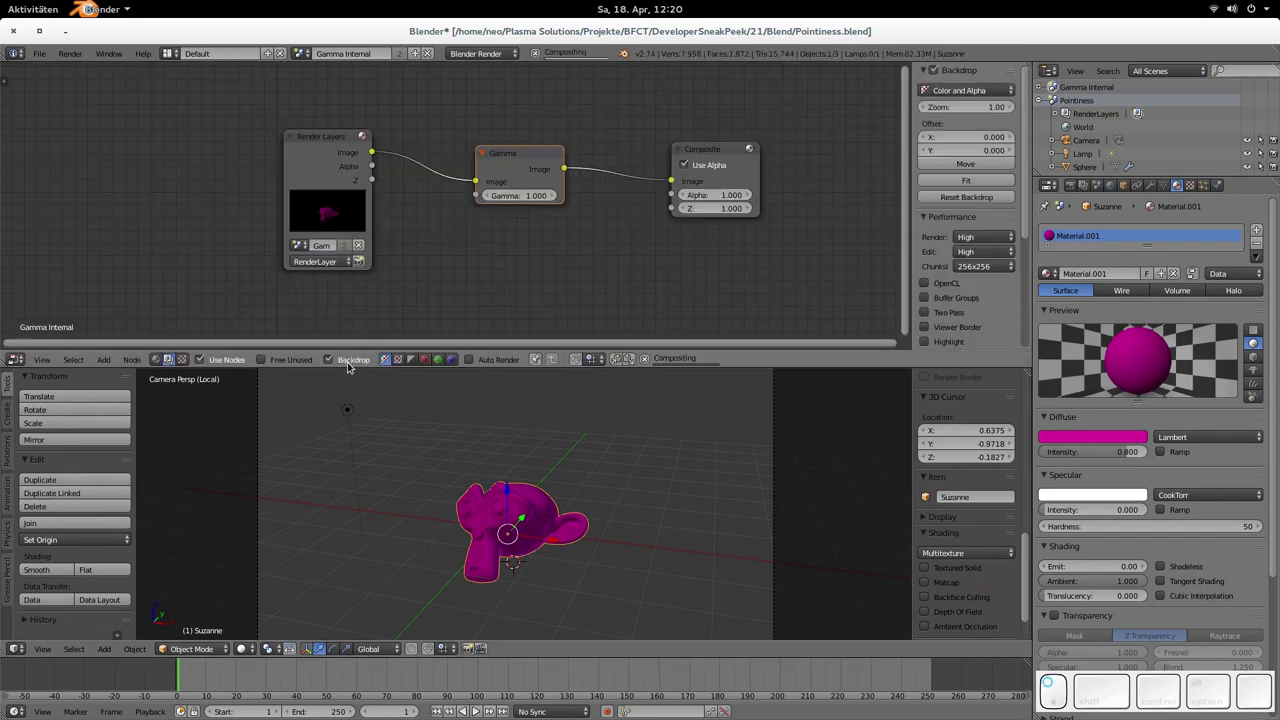
- Add a Viewer of the Gamma output and rearrange the Viewer, Composite and Gamma nodes
left_click(519, 158, "ctrl+shift")
left_click_drag(664, 137, 706, 232)
left_click_drag(712, 150, 826, 95)
left_click_drag(731, 251, 869, 166)
left_click_drag(520, 153, 648, 146)
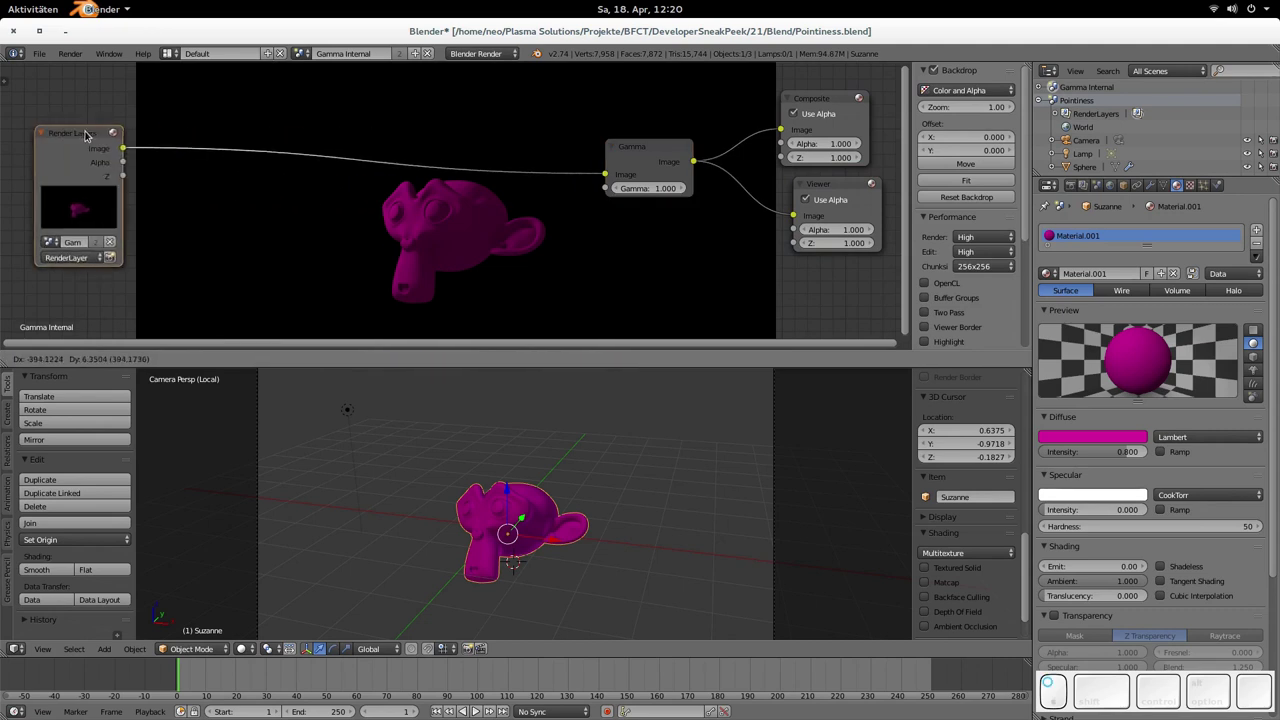
left_click_drag(647, 148, 675, 118)
- Try Gamma values 1.4 and 0.1, then settle on 0.800
left_click(677, 160)
type("1.4")
key("Return")
left_click(677, 160)
type("0.1")
key("Return")
left_click_drag(677, 160, 705, 160)
left_click_drag(675, 118, 619, 118)
right_click(619, 118)
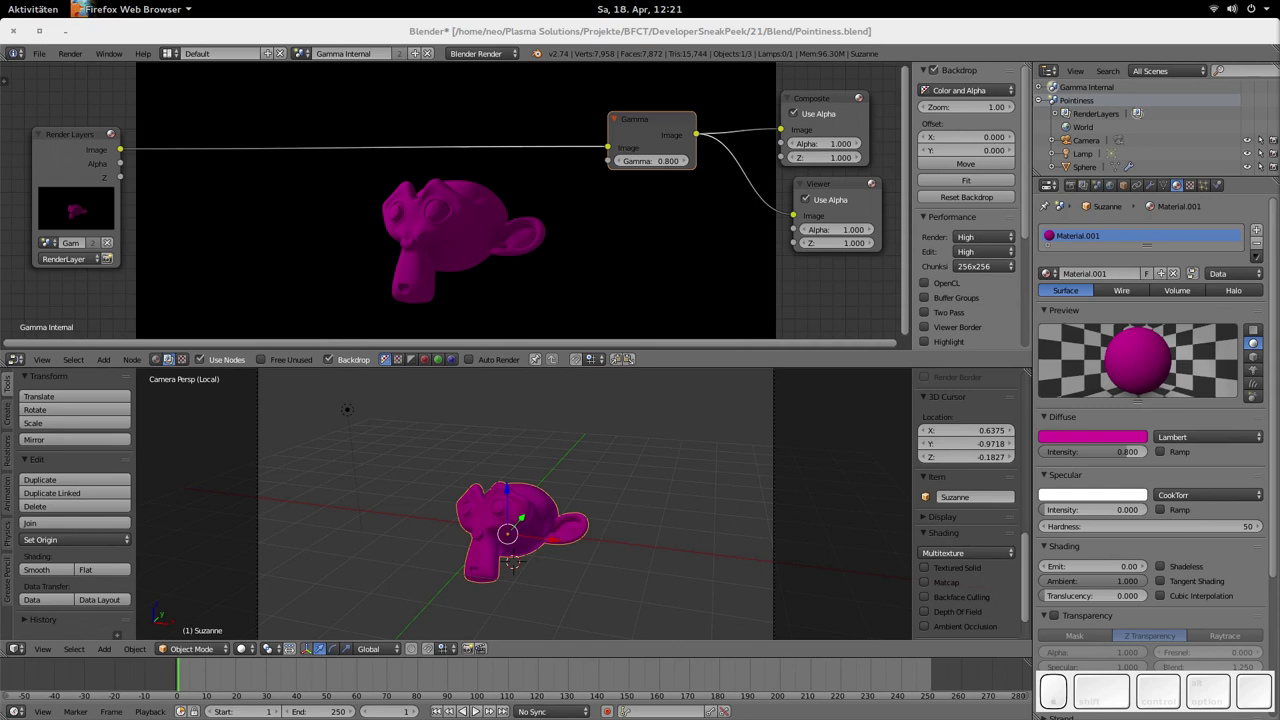
- Set the Gamma node to 1/2.2 (0.455) and nudge the node slightly right
left_click(640, 162)
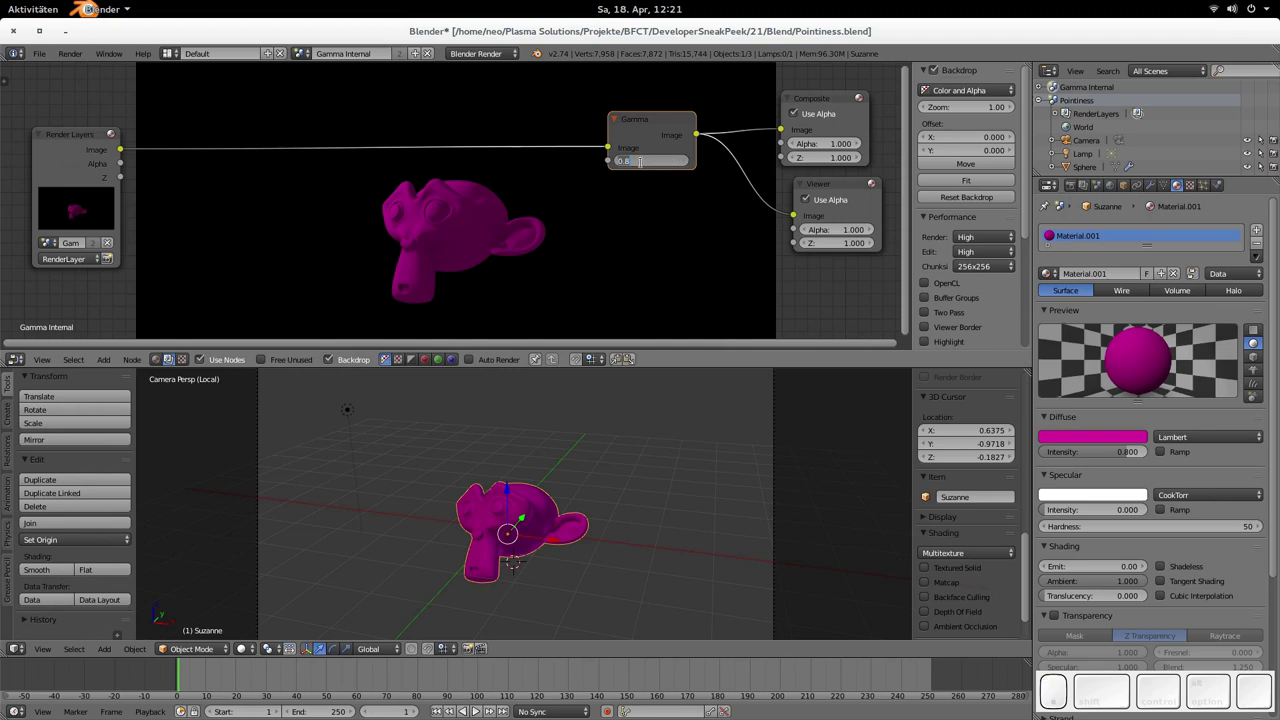
key("BackSpace")
type("1/2.2")
key("Return")
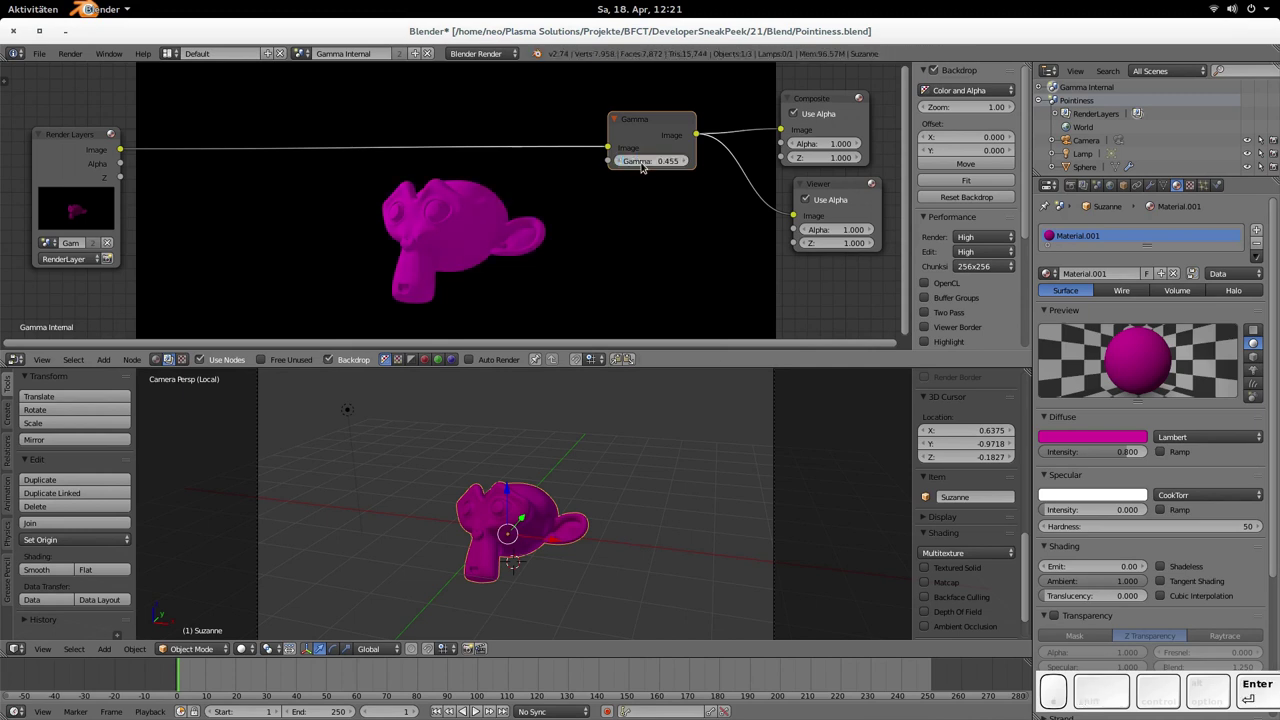
left_click_drag(656, 128, 681, 126)
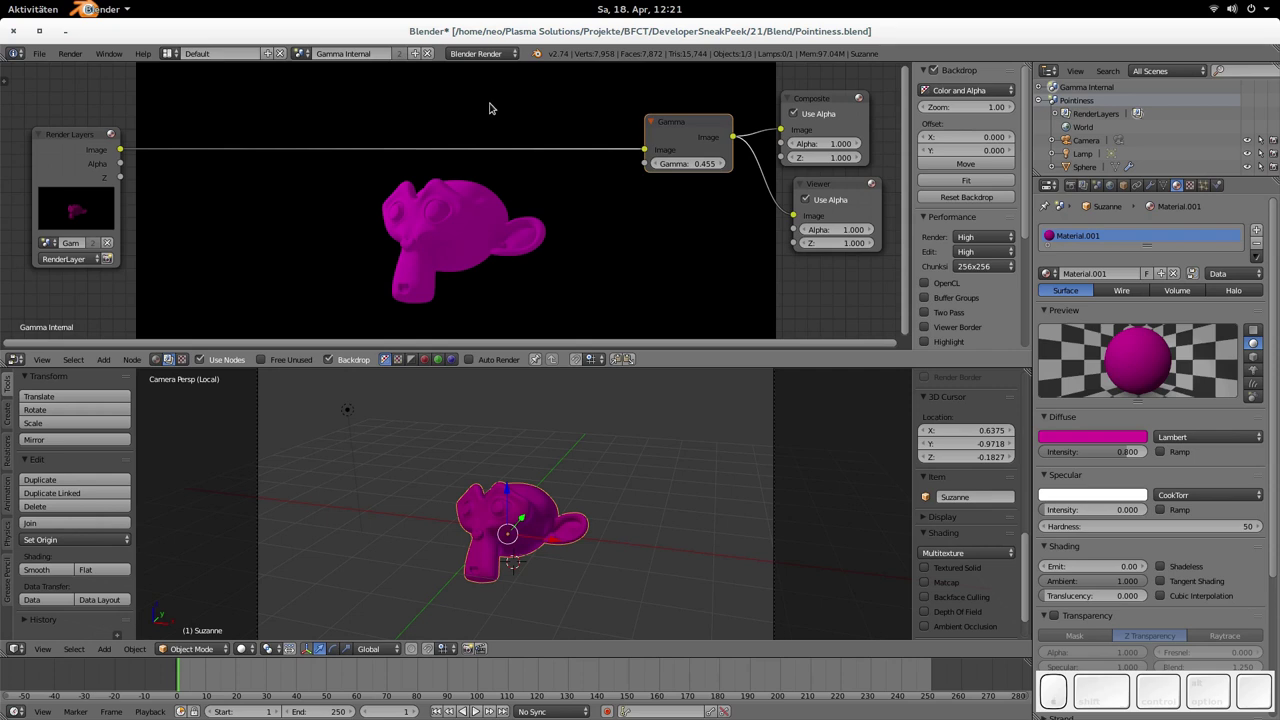
- Keep the Gamma Internal node tree and add a Layout > Frame node
left_click(300, 54)
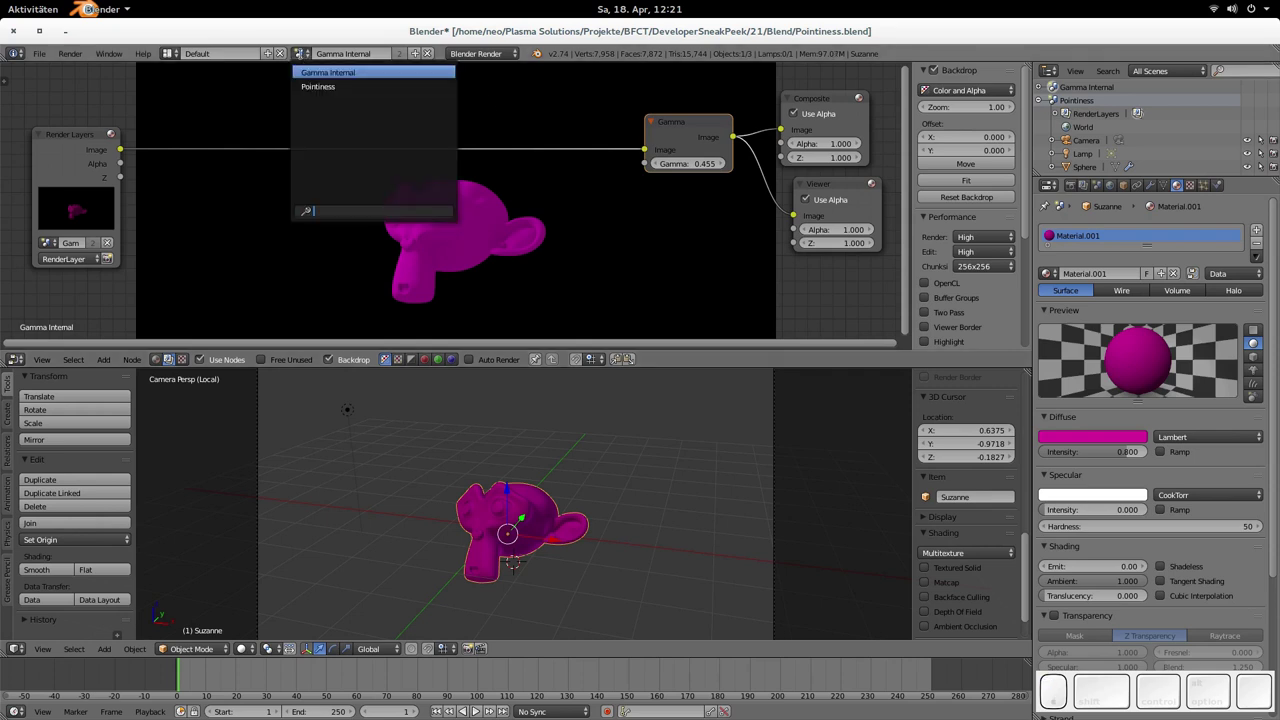
left_click(352, 74)
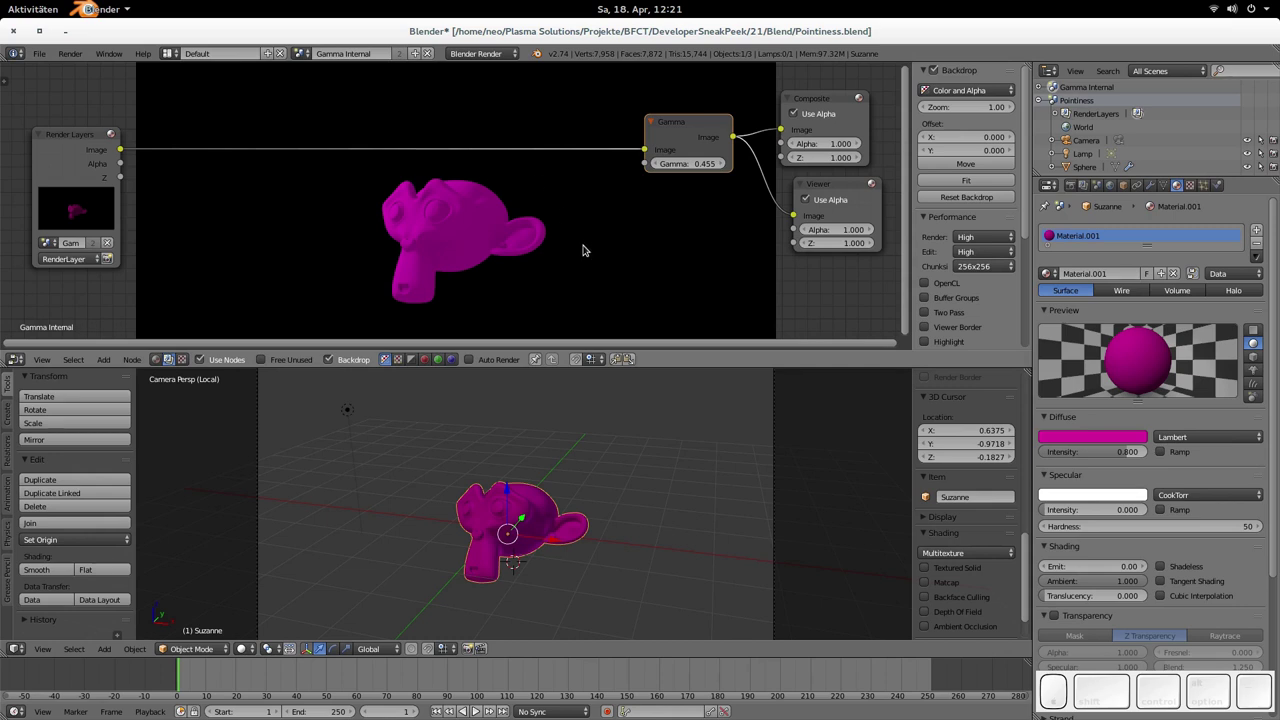
key("shift")
key("shift+a")
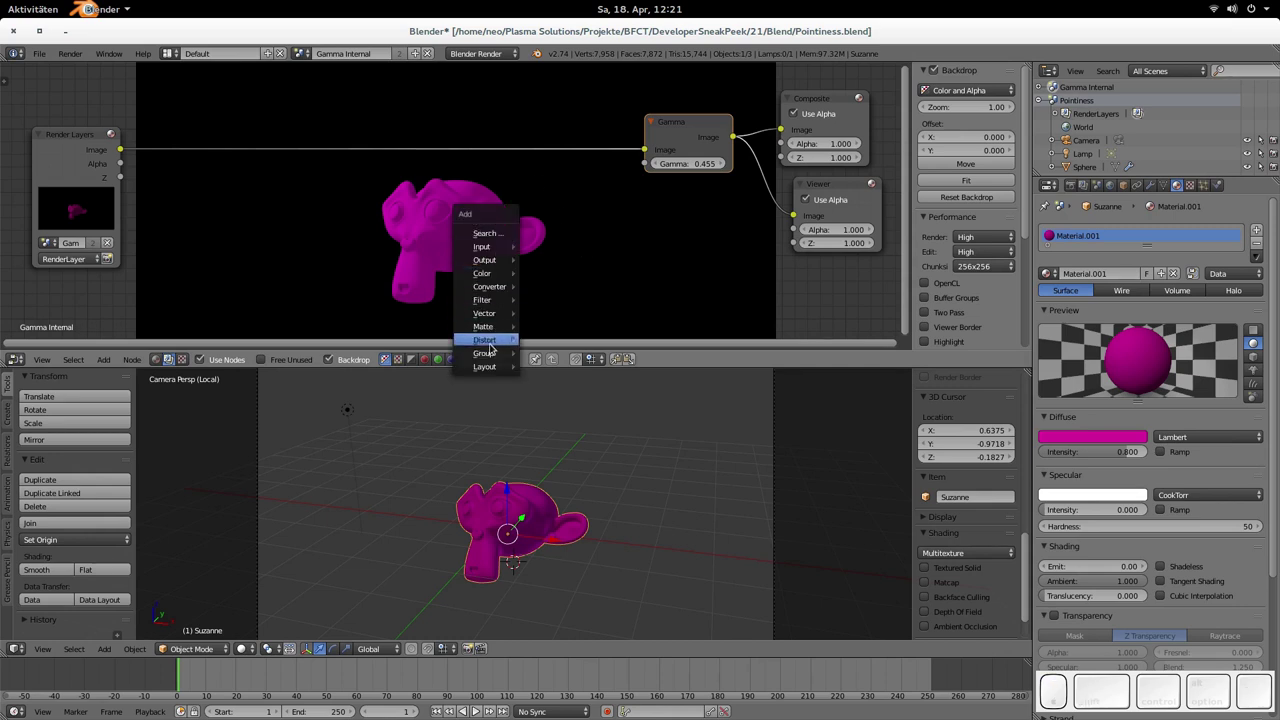
mouse_move(485, 342)
mouse_move(488, 368)
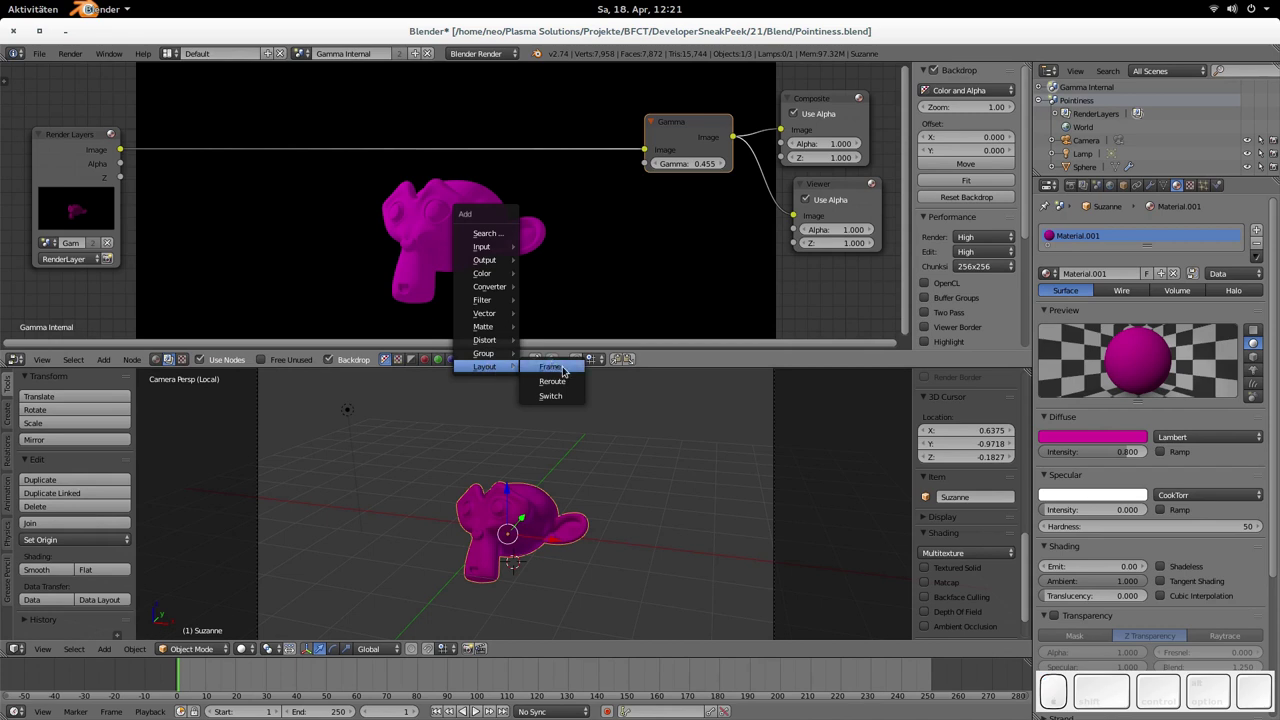
left_click(556, 368)
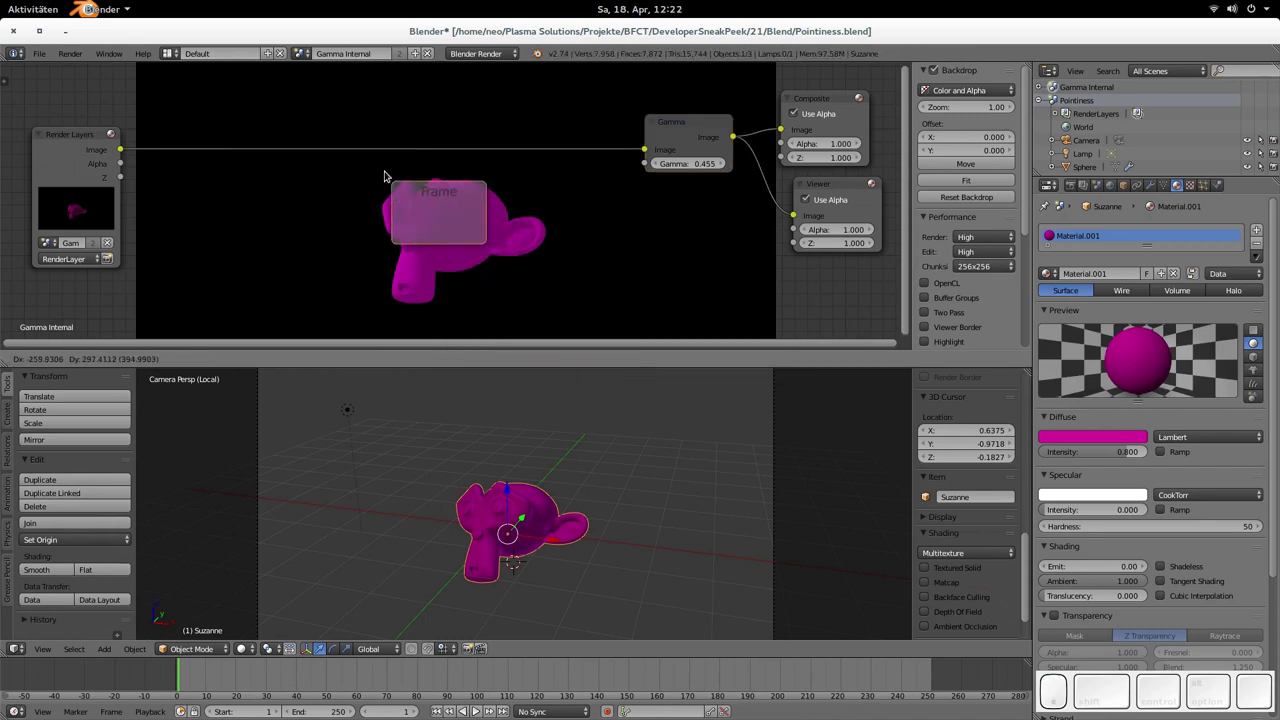
left_click(286, 64)
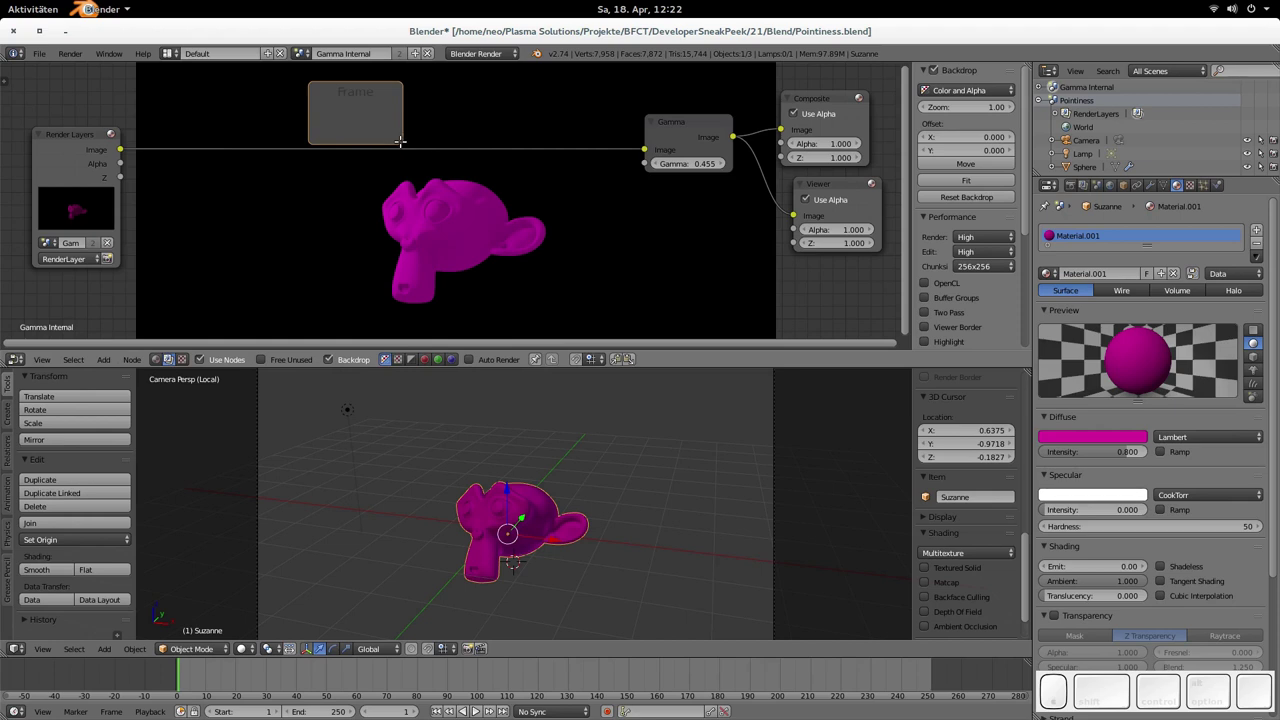
- Enlarge the frame over the monkey backdrop and turn the Properties area into a Text Editor
left_click_drag(400, 141, 585, 325)
mouse_move(467, 97)
left_mouse_down()
mouse_move(427, 102)
mouse_move(457, 101)
left_mouse_up()
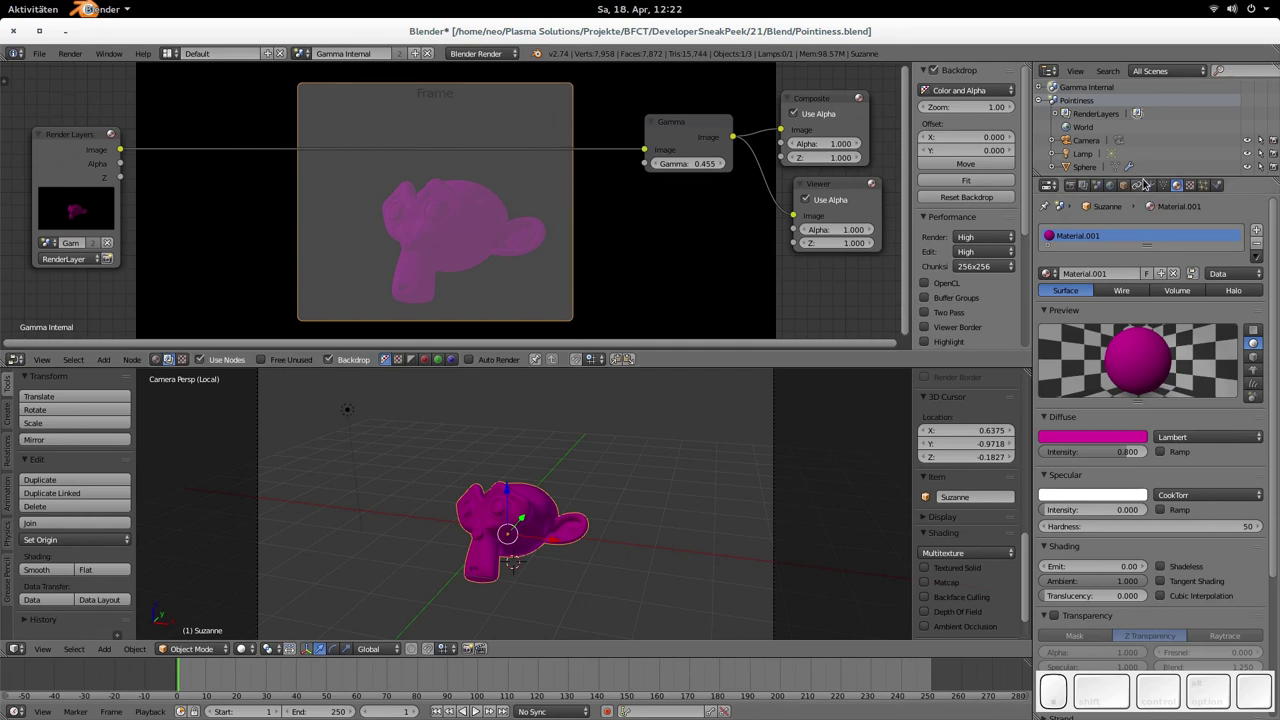
key("shift+F11")
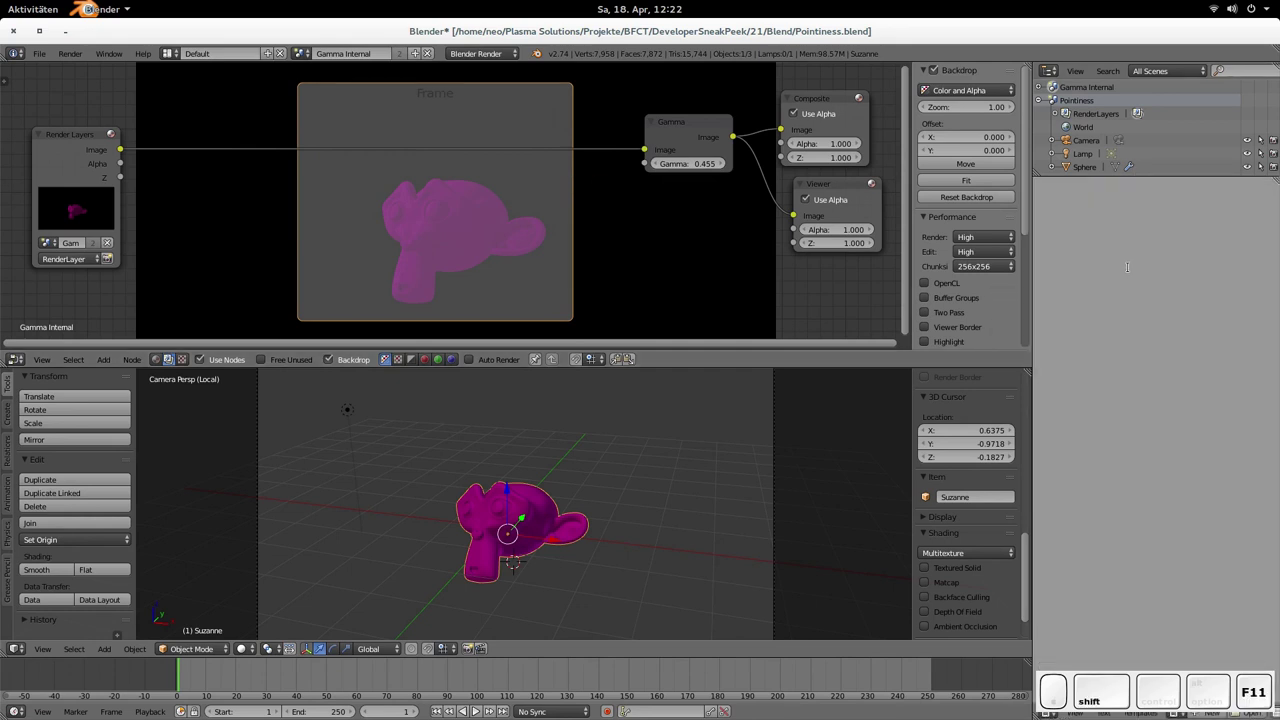
middle_click(1192, 665)
- Create text block Doc1 and type the line "Let's enter some text here..."
left_click(1072, 692)
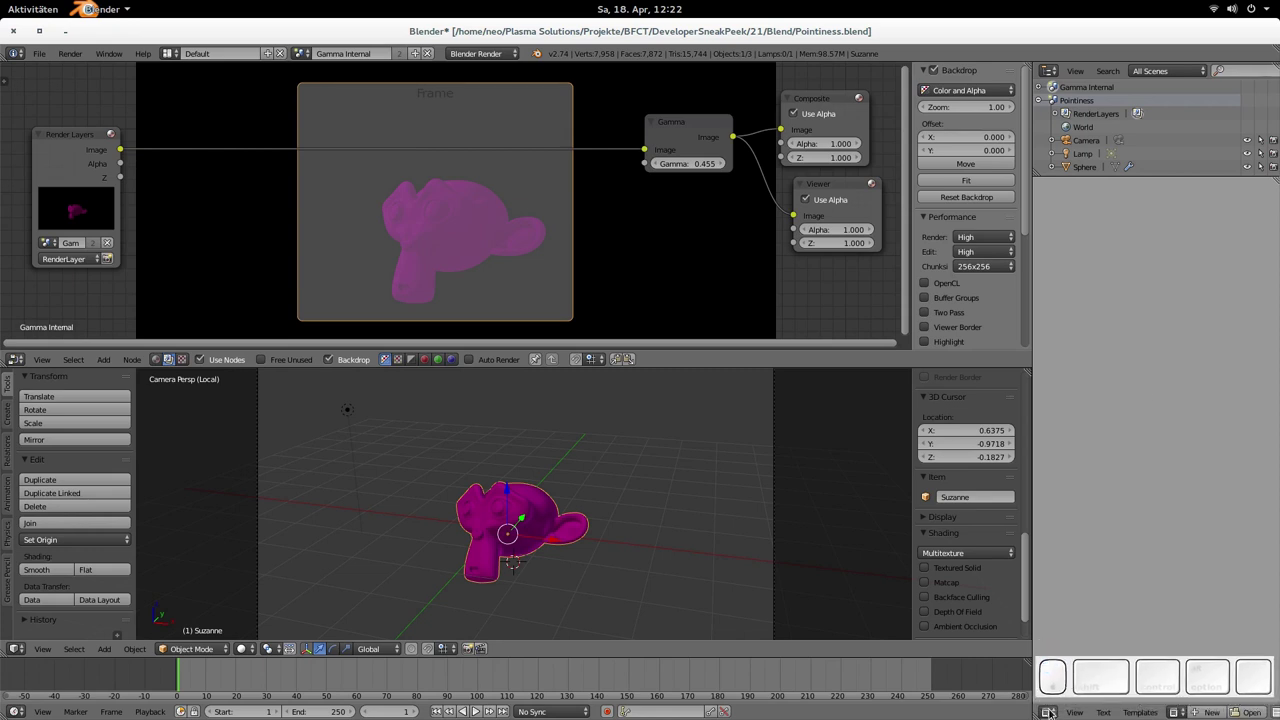
left_click(1048, 712)
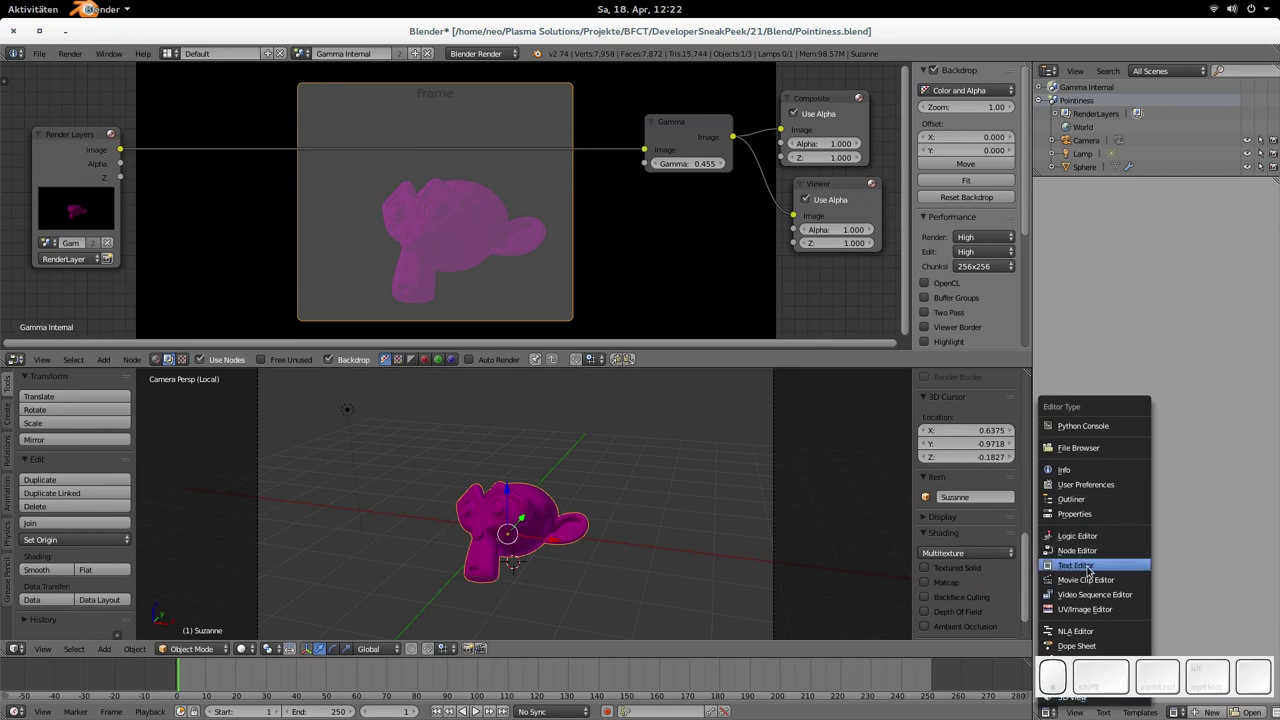
key("Escape")
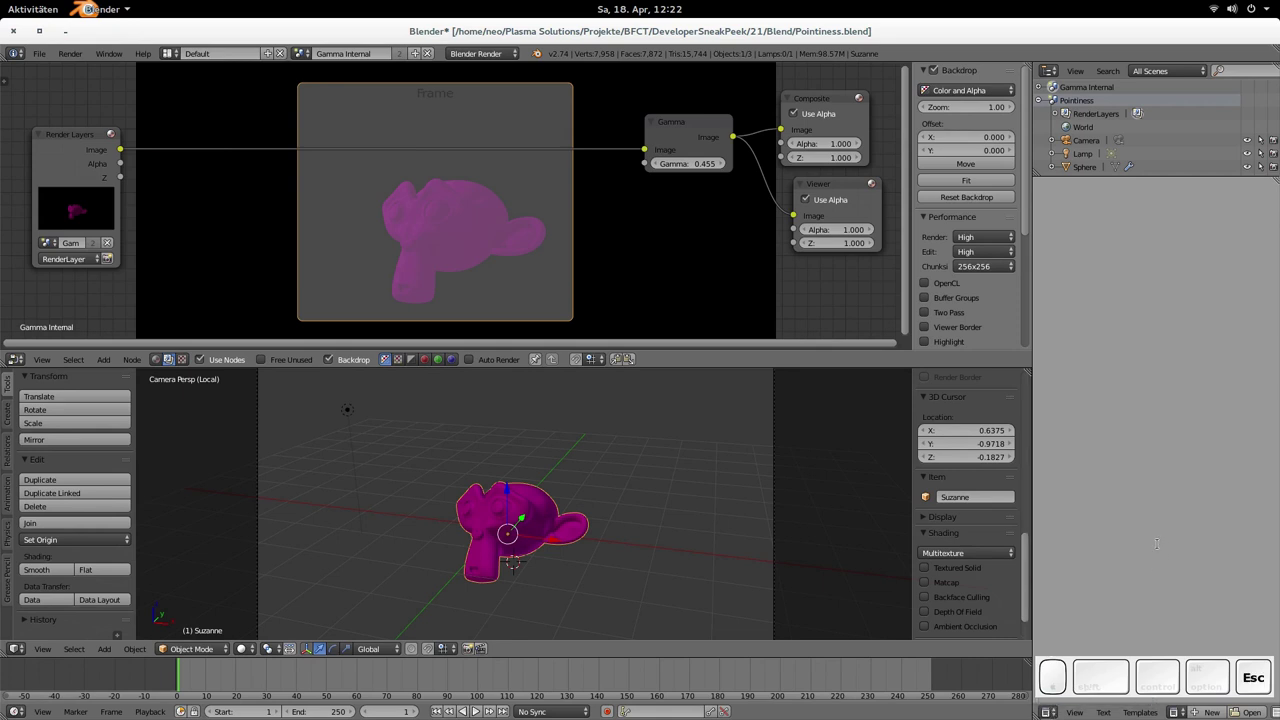
left_click(1212, 712)
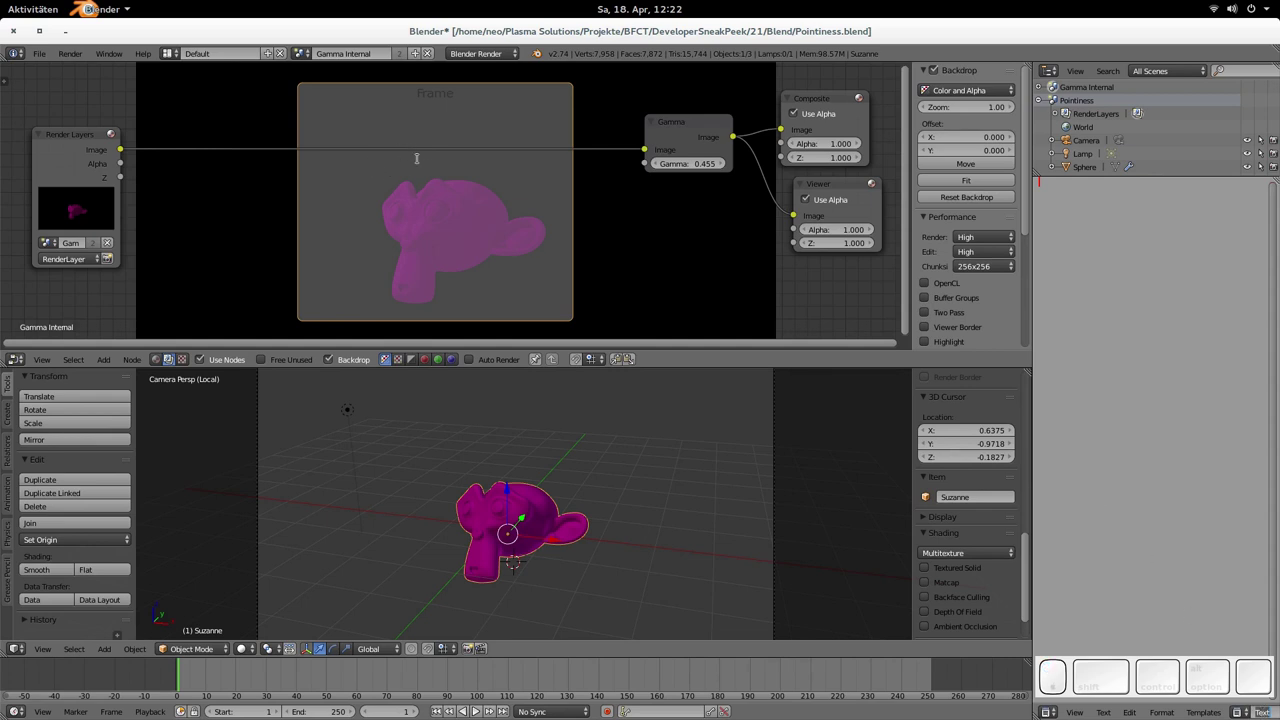
type("O")
key("Return")
scroll(1210, 708, "down", 3)
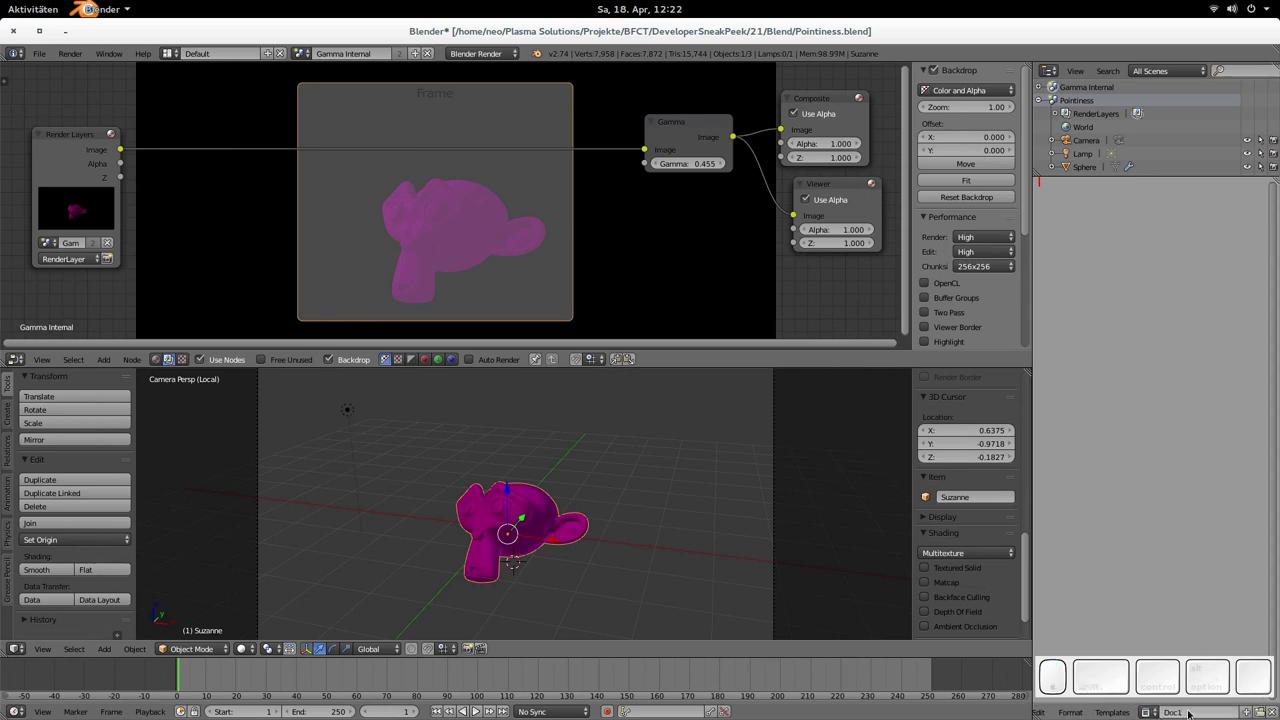
scroll(1188, 706, "up", 3)
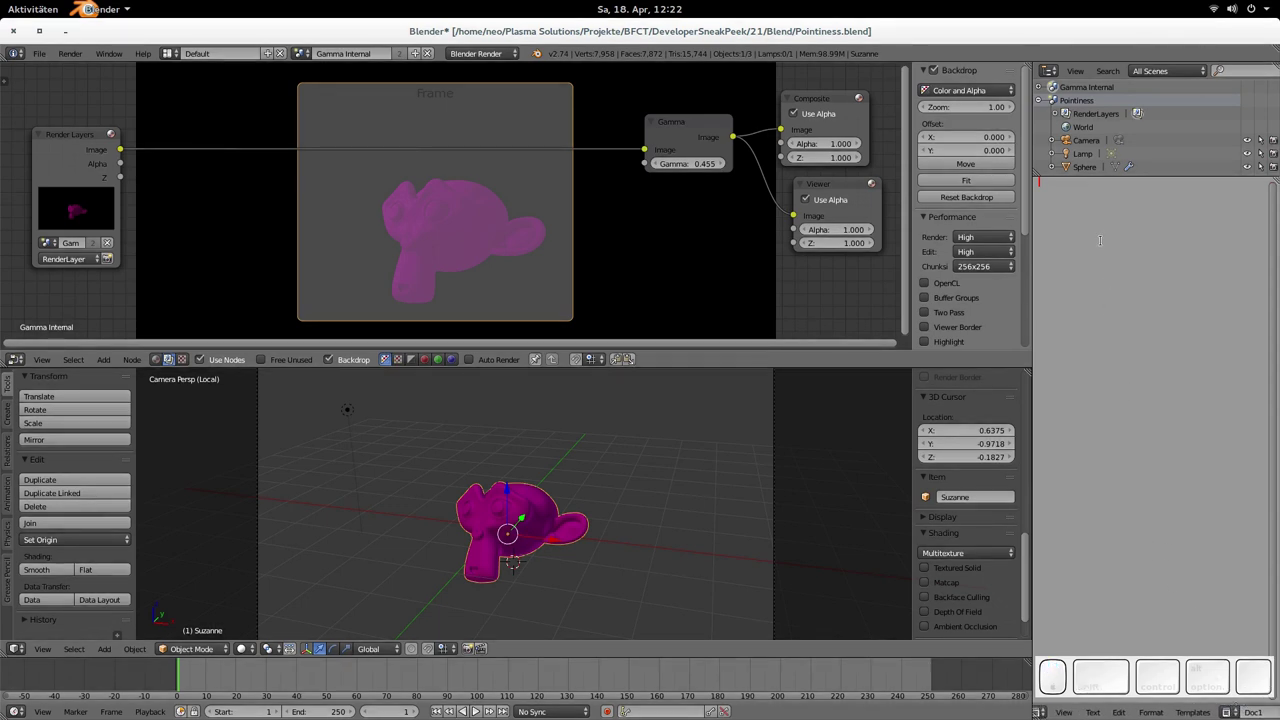
type("Let's enter some text here...")
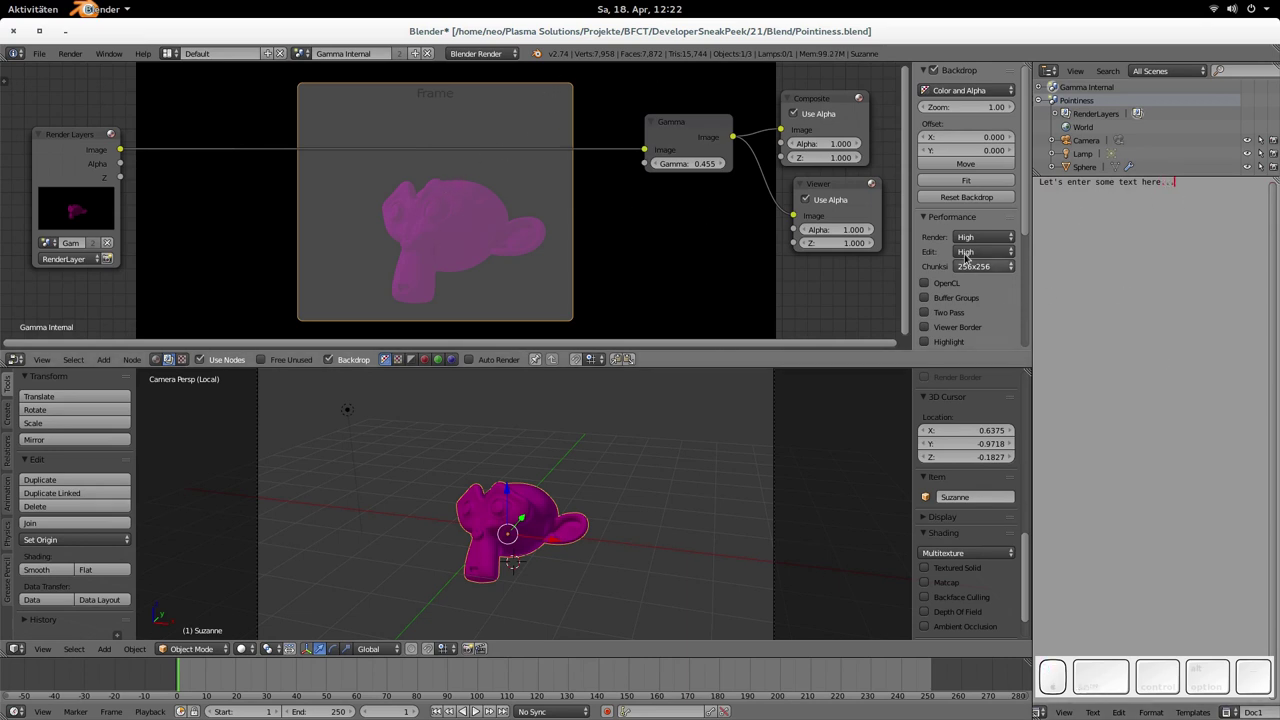
- Show Doc1 in the Frame, set its label size to 23, and give it a pale custom colour
scroll(926, 197, "down", 5)
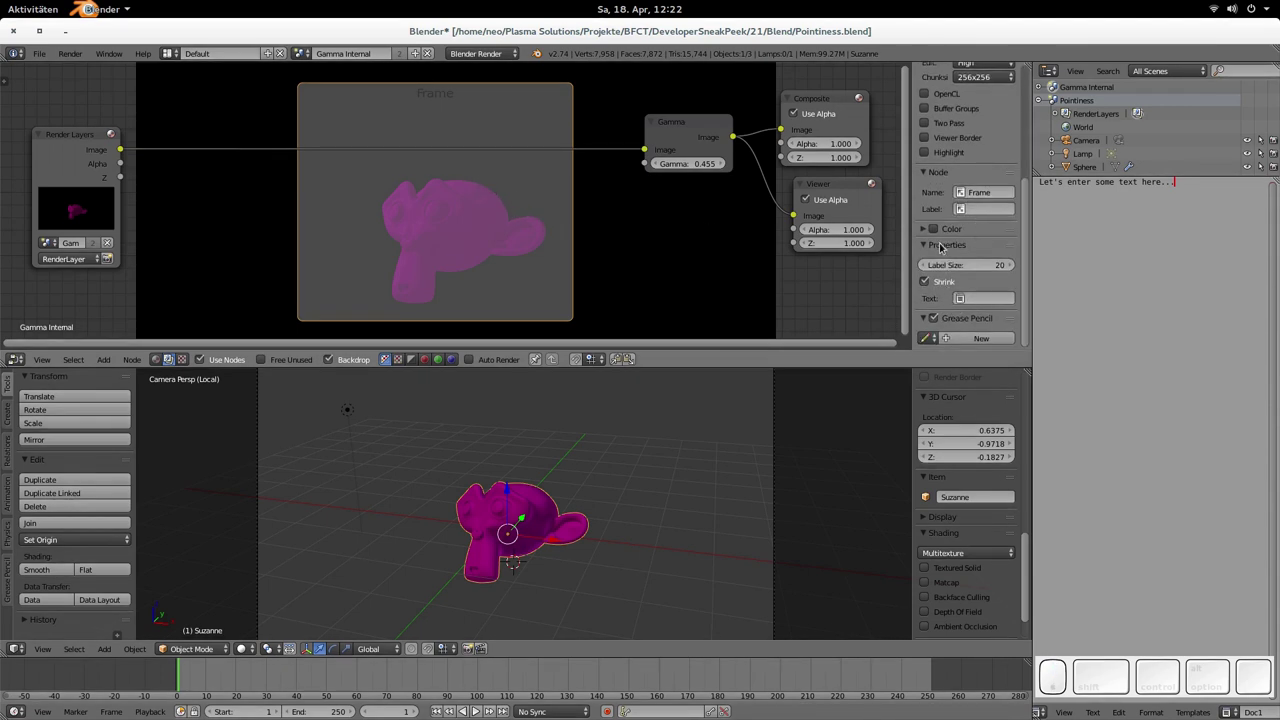
left_click(946, 247, "ctrl")
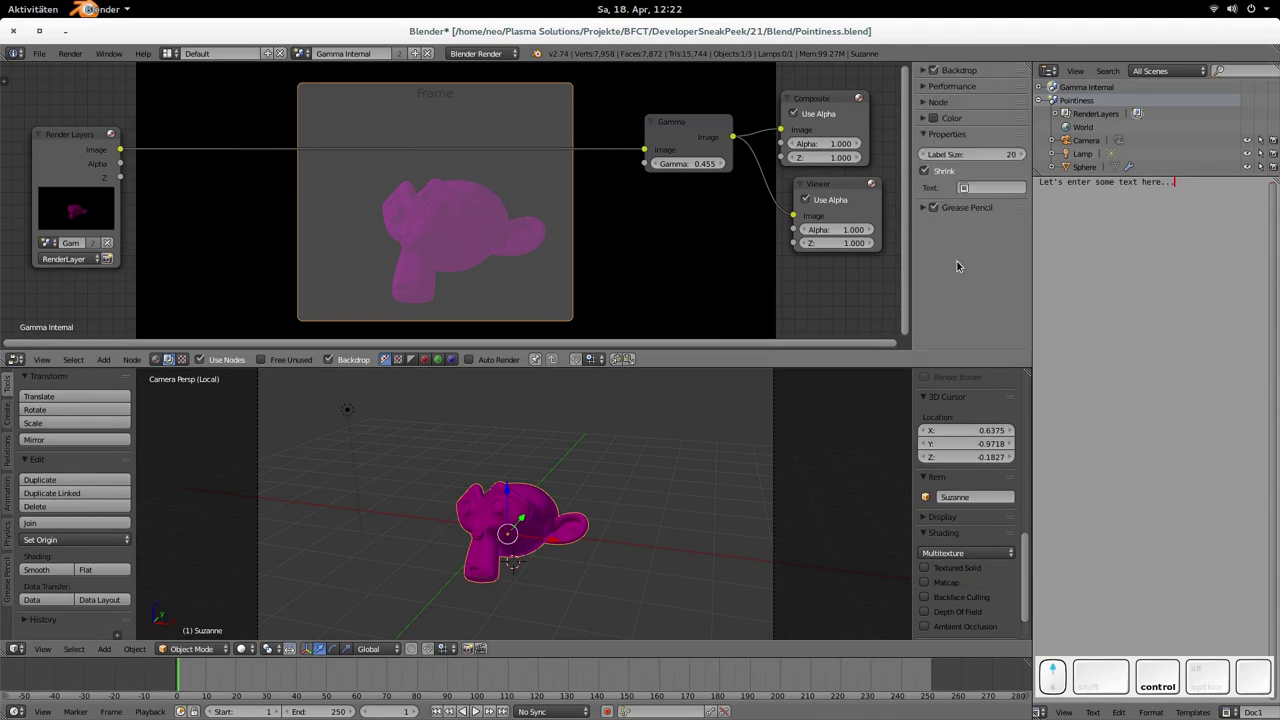
left_click(988, 190)
left_click(981, 211)
left_click(1008, 156)
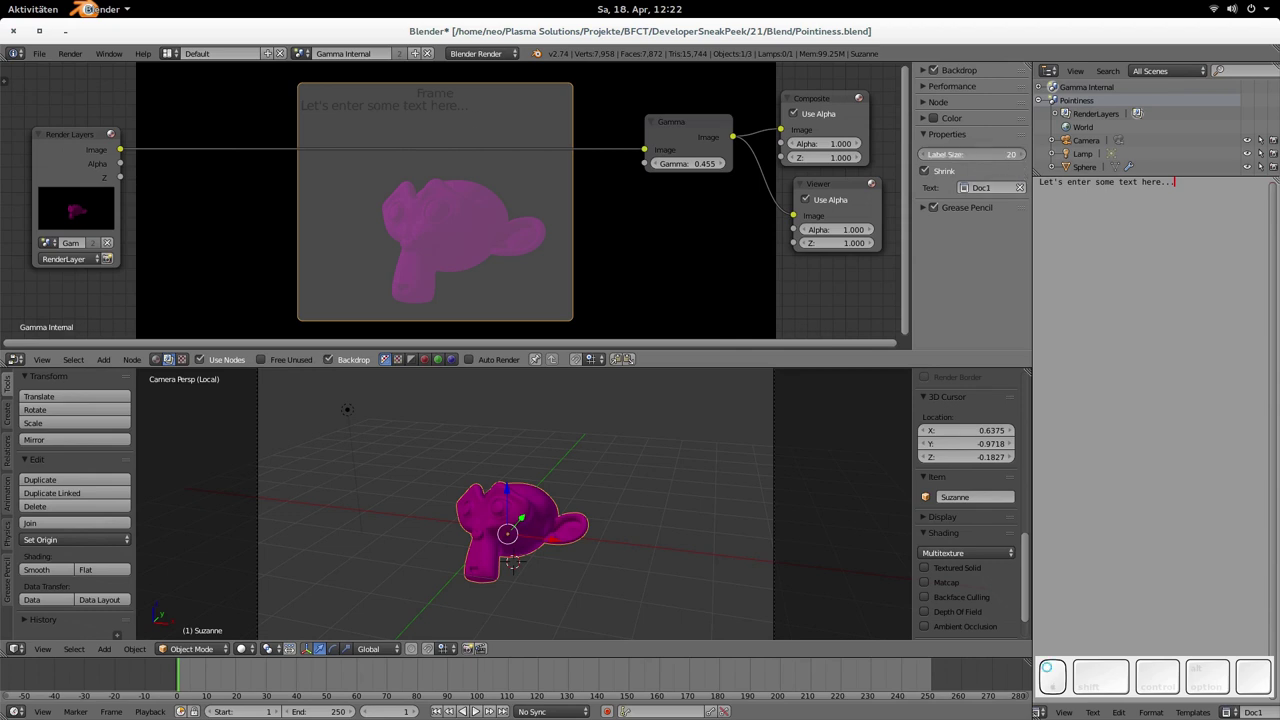
left_click_drag(1008, 156, 952, 156)
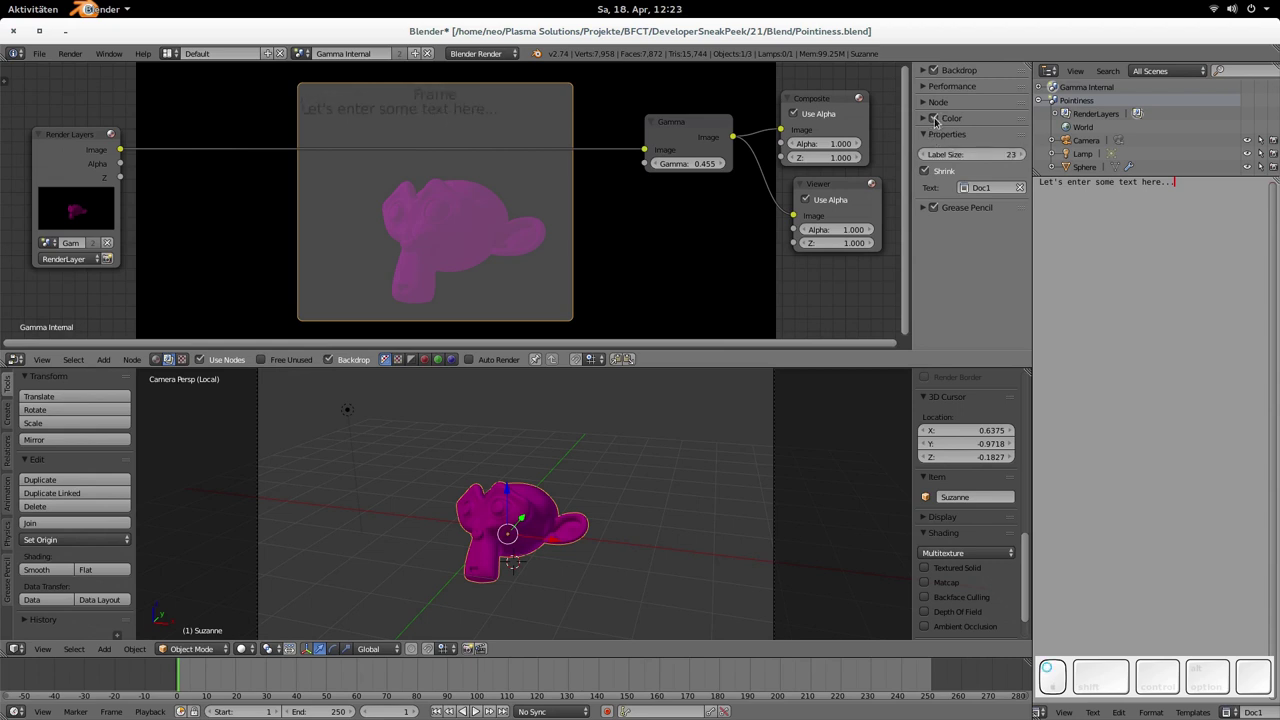
left_click(930, 120)
left_click(946, 152)
left_click_drag(955, 200, 975, 216)
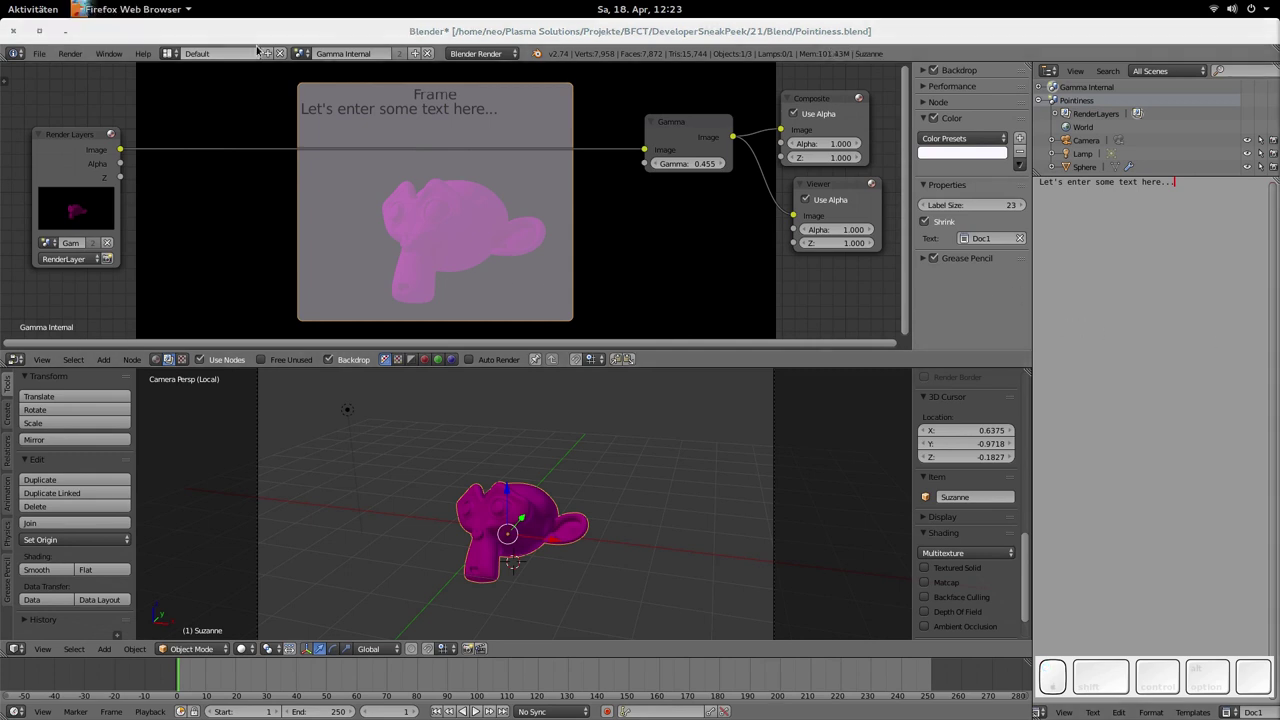
- Switch to the Pointiness scene and display the Sphere material's shader nodes
left_click(302, 54)
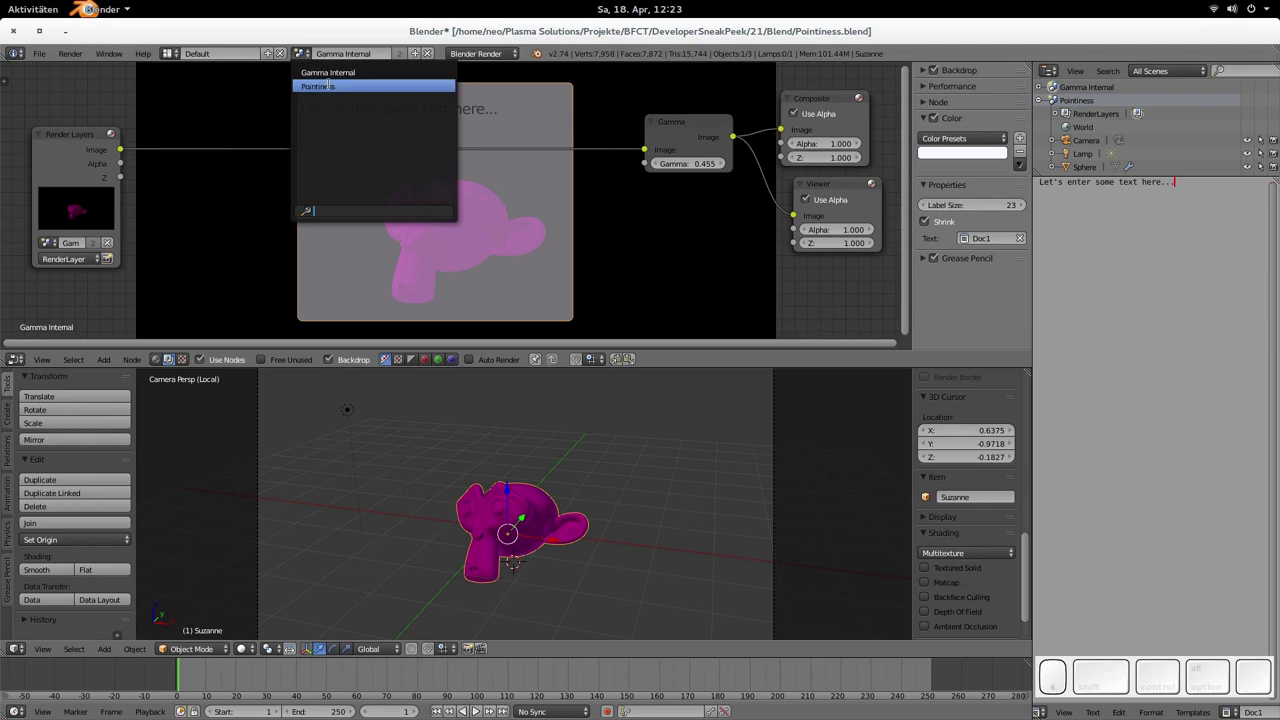
left_click(318, 87)
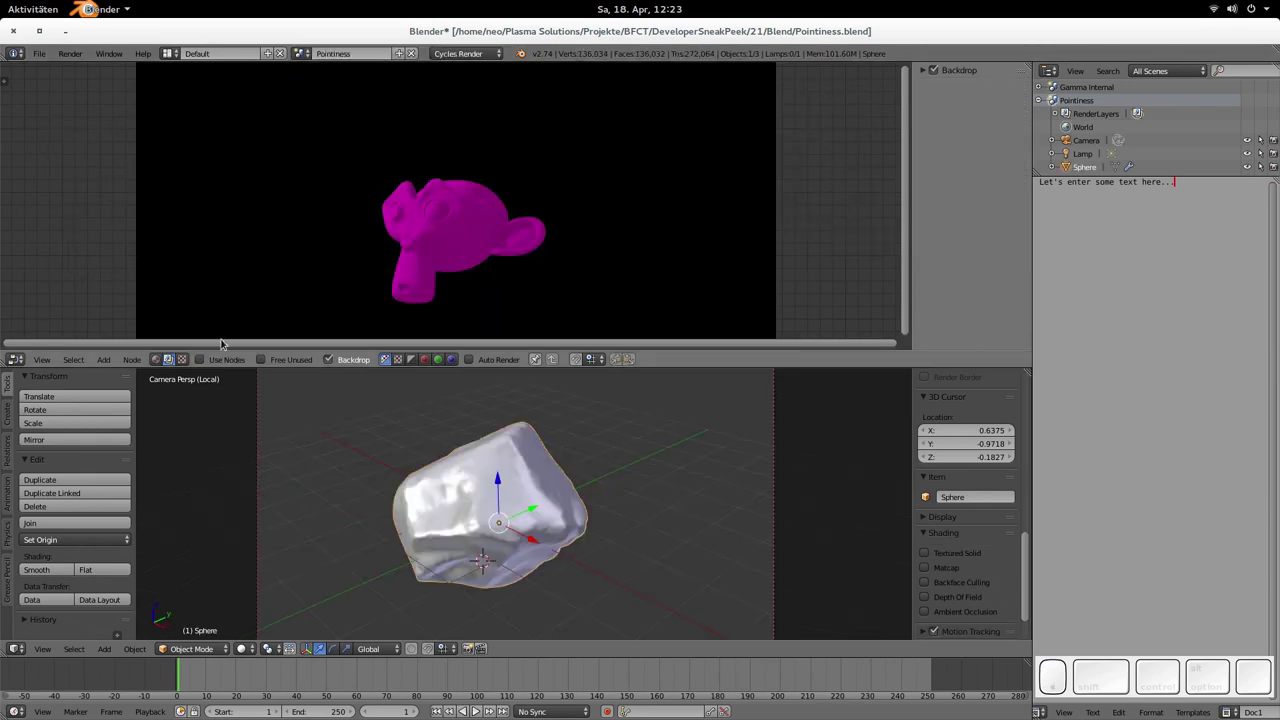
left_click(157, 359)
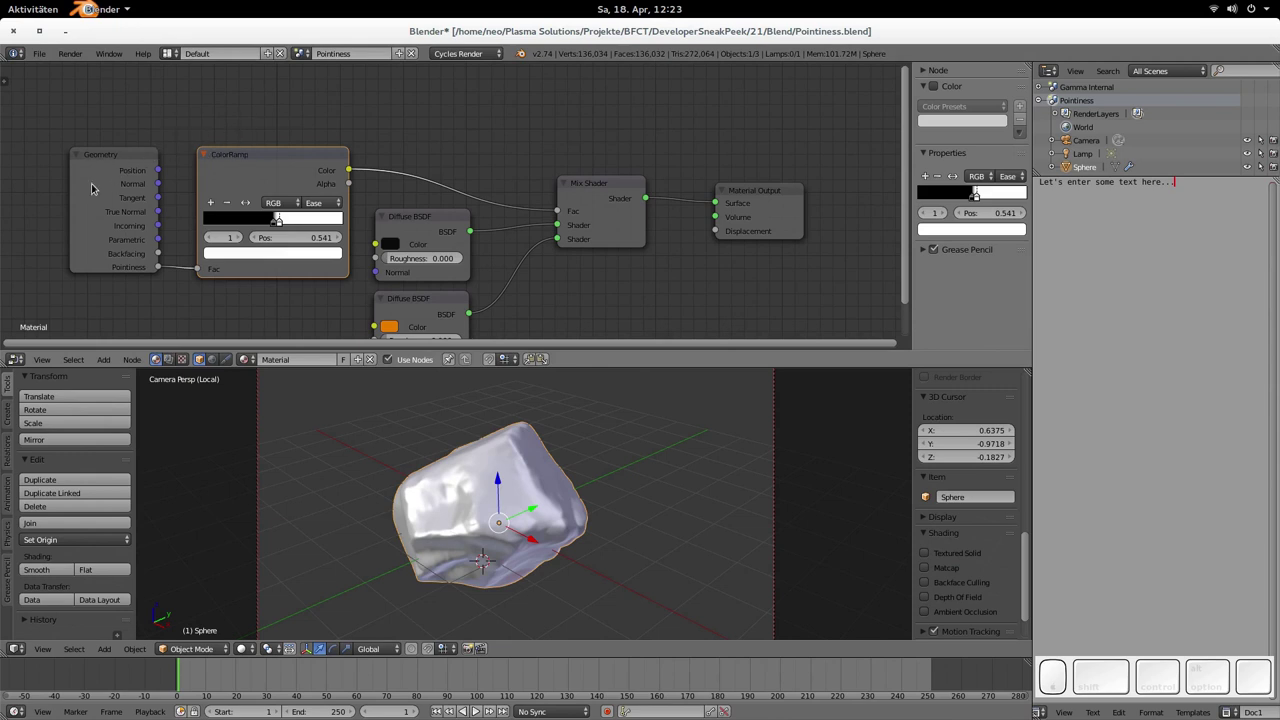
middle_click_drag(277, 215, 303, 169)
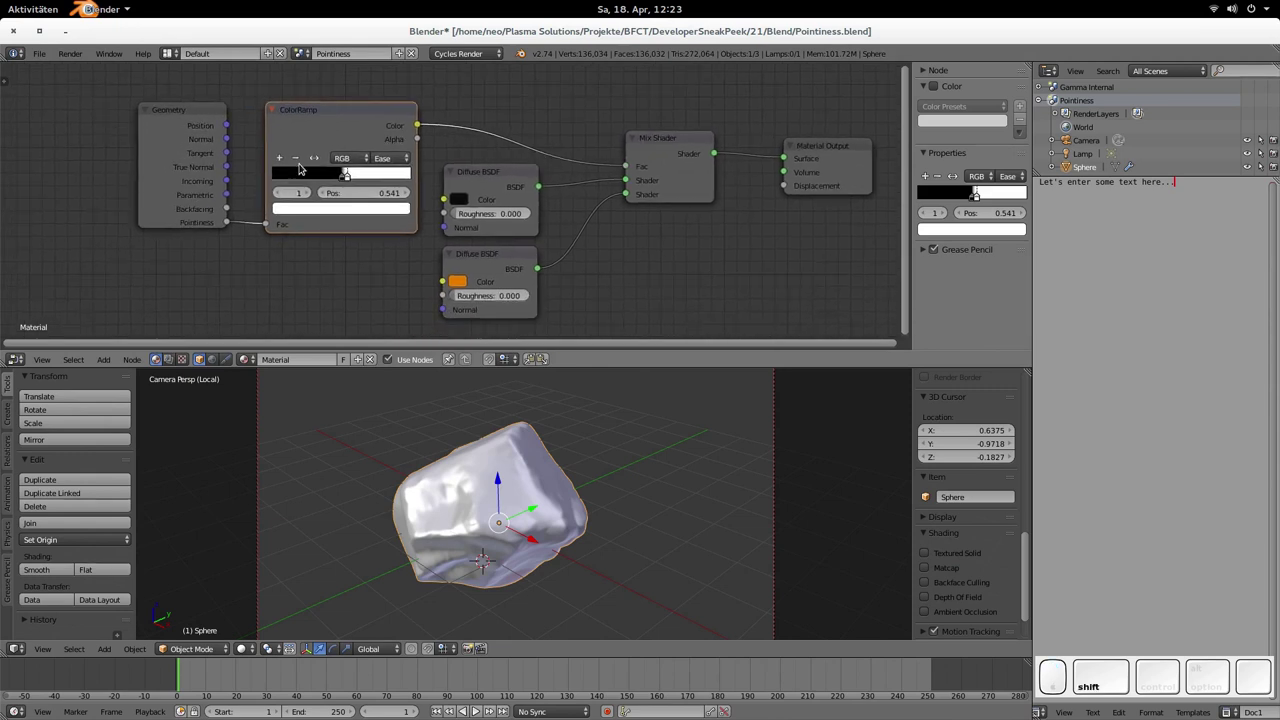
- Nudge the Geometry node slightly right and bring up the Add node menu
left_click(175, 119)
left_click_drag(175, 119, 177, 119)
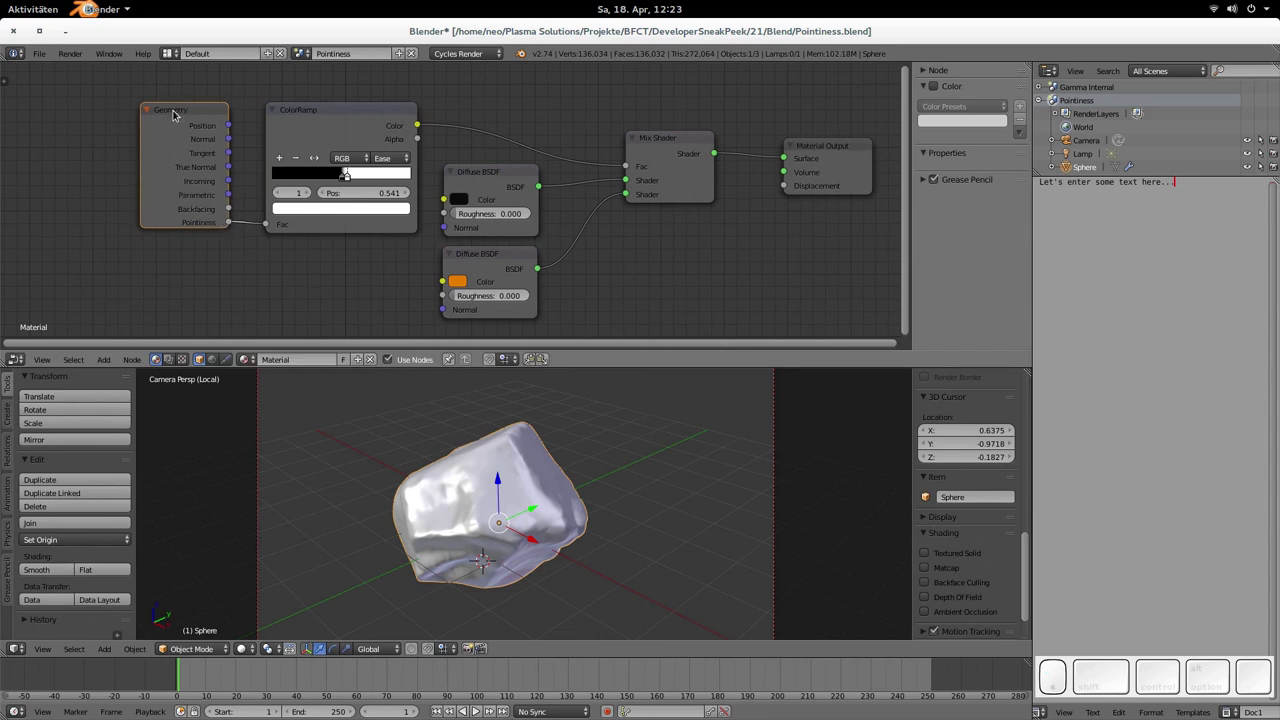
key("shift+a")
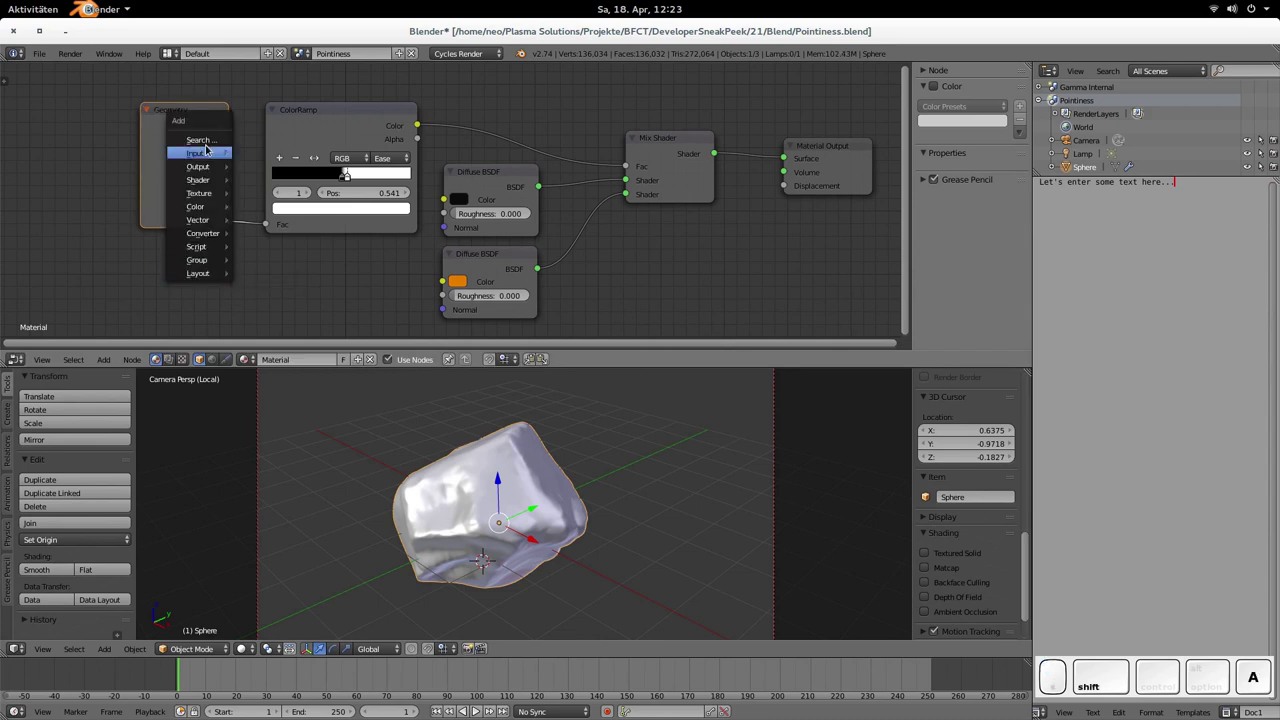
mouse_move(200, 158)
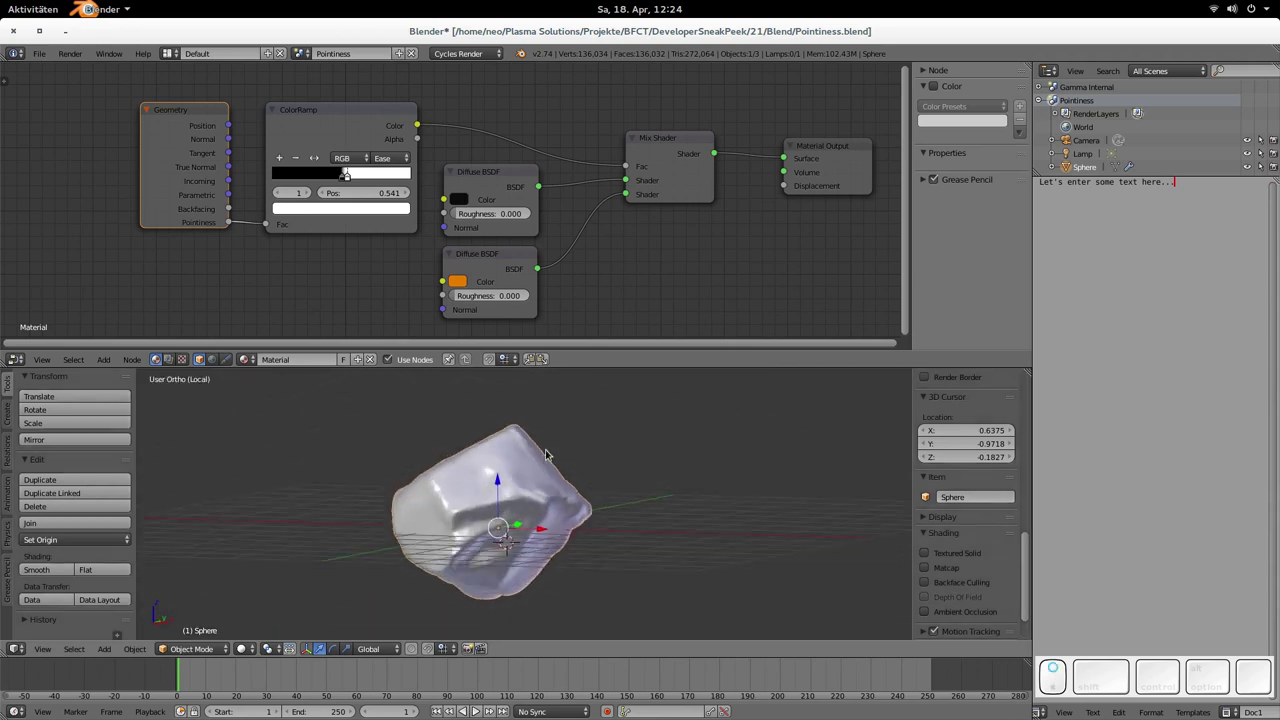
- Orbit around the rock from several angles, including from below, then zoom back out to see it whole
middle_click_drag(550, 448, 546, 488)
scroll(575, 473, "up", 4)
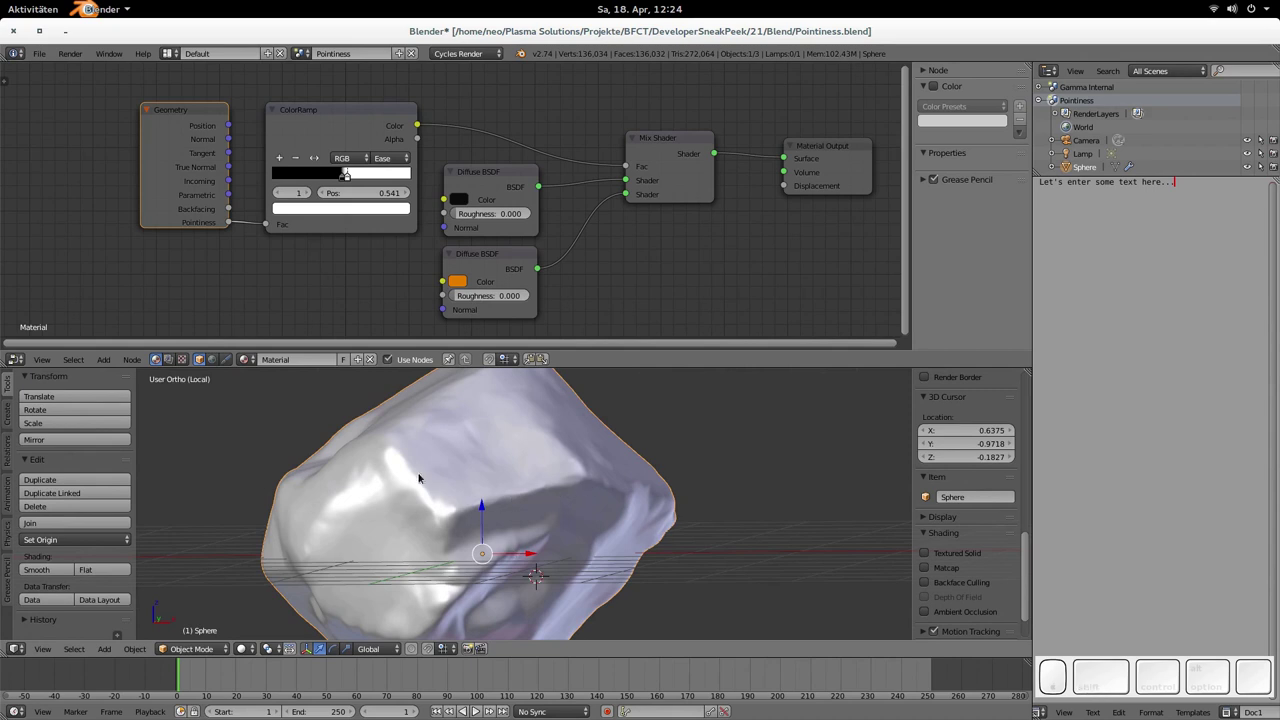
middle_click_drag(427, 507, 336, 412)
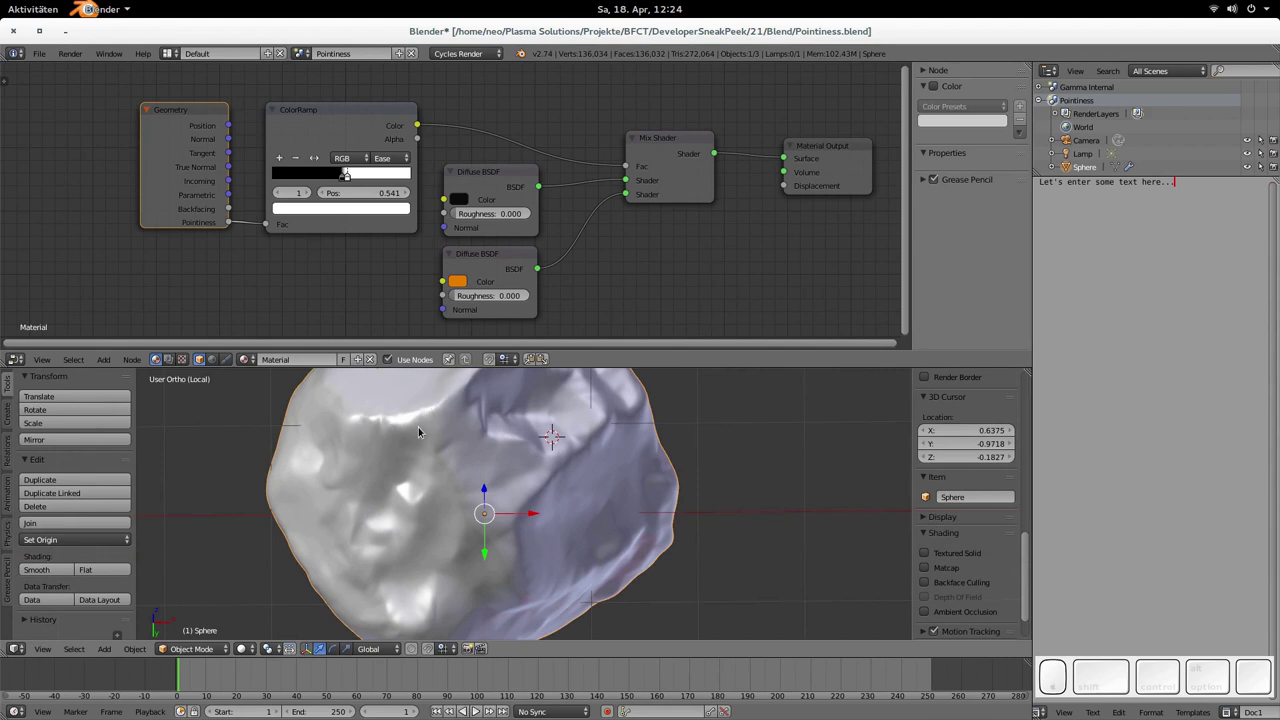
middle_click_drag(422, 425, 472, 462)
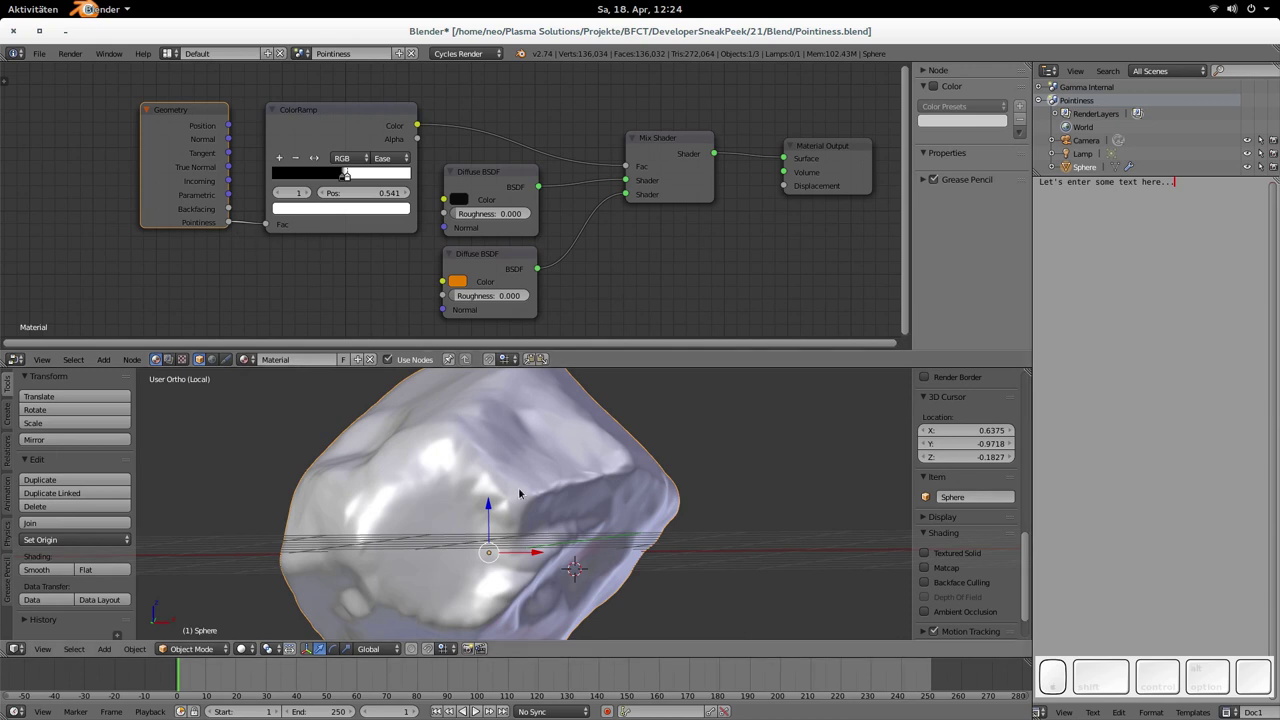
mouse_move(540, 498)
middle_mouse_down()
mouse_move(528, 506)
mouse_move(563, 449)
mouse_move(509, 396)
mouse_move(529, 409)
mouse_move(491, 491)
mouse_move(557, 511)
middle_mouse_up()
scroll(550, 500, "down", 3)
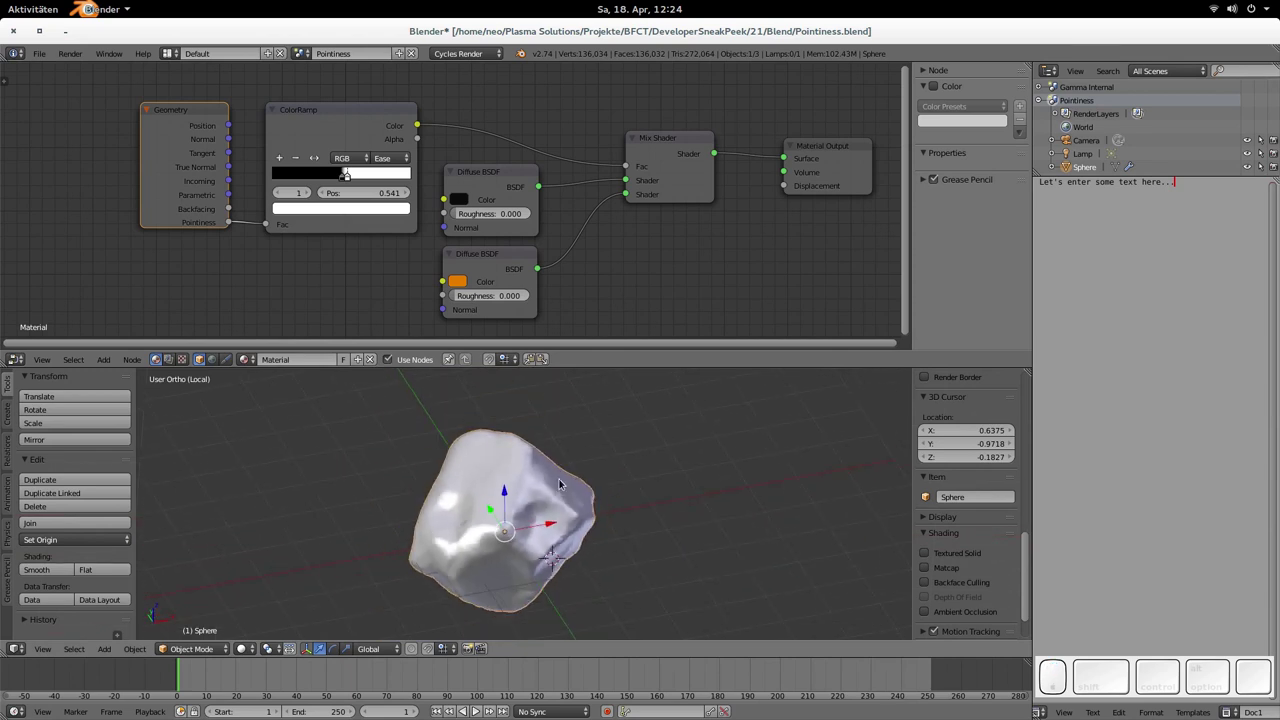
- Preview the rock rendered through the camera and change the second Diffuse colour from orange to near-white
key("KP_0")
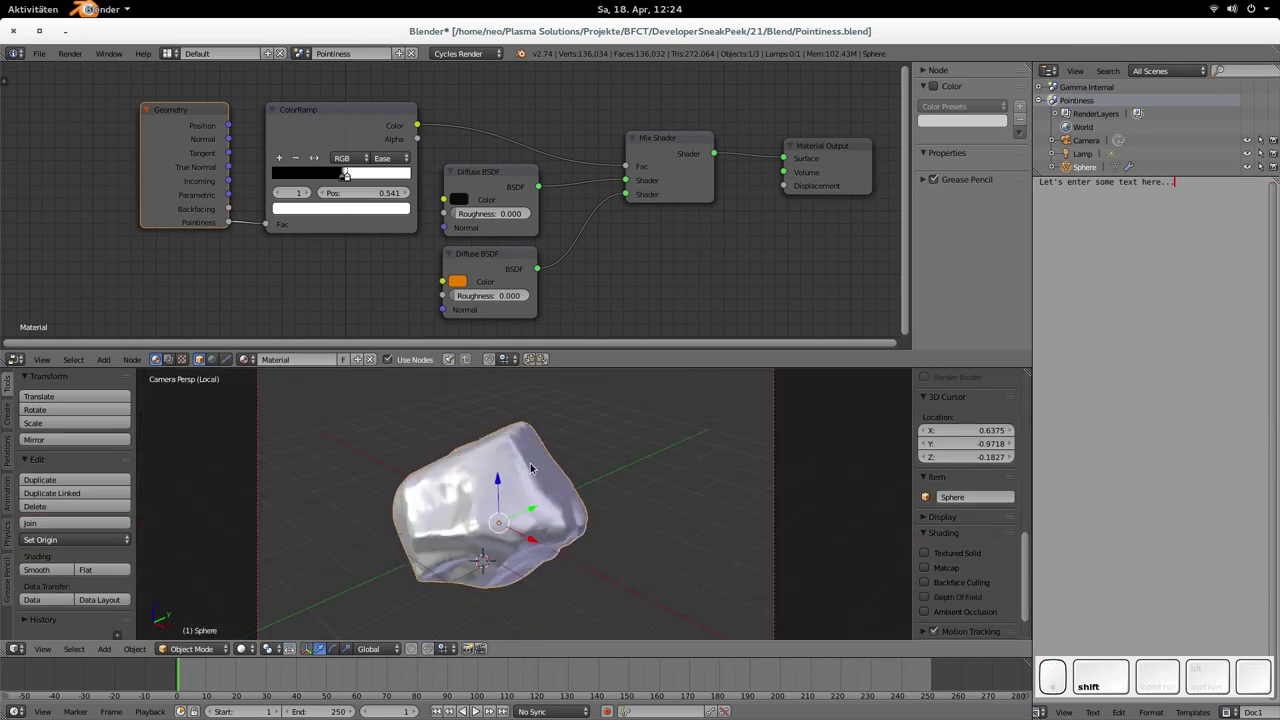
key("shift+z")
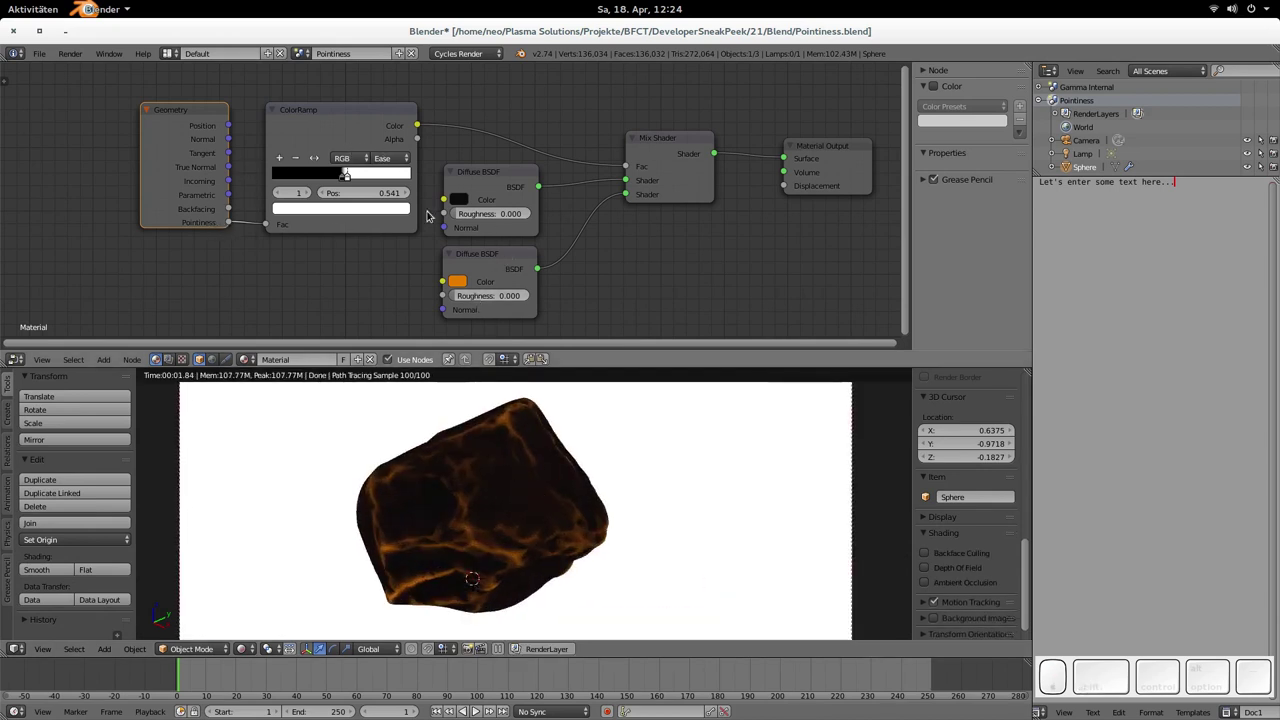
left_click(458, 282)
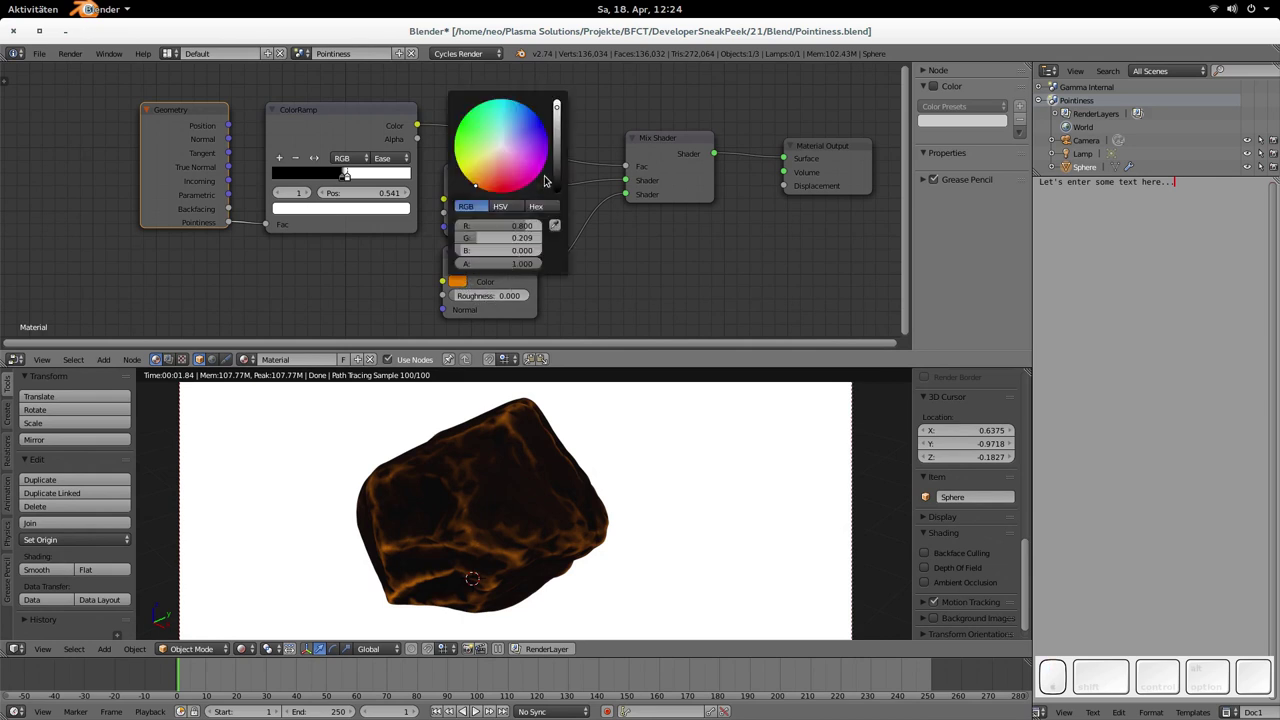
mouse_move(557, 110)
left_mouse_down()
mouse_move(557, 150)
mouse_move(557, 102)
left_mouse_up()
mouse_move(476, 185)
left_mouse_down()
mouse_move(456, 141)
mouse_move(503, 147)
left_mouse_up()
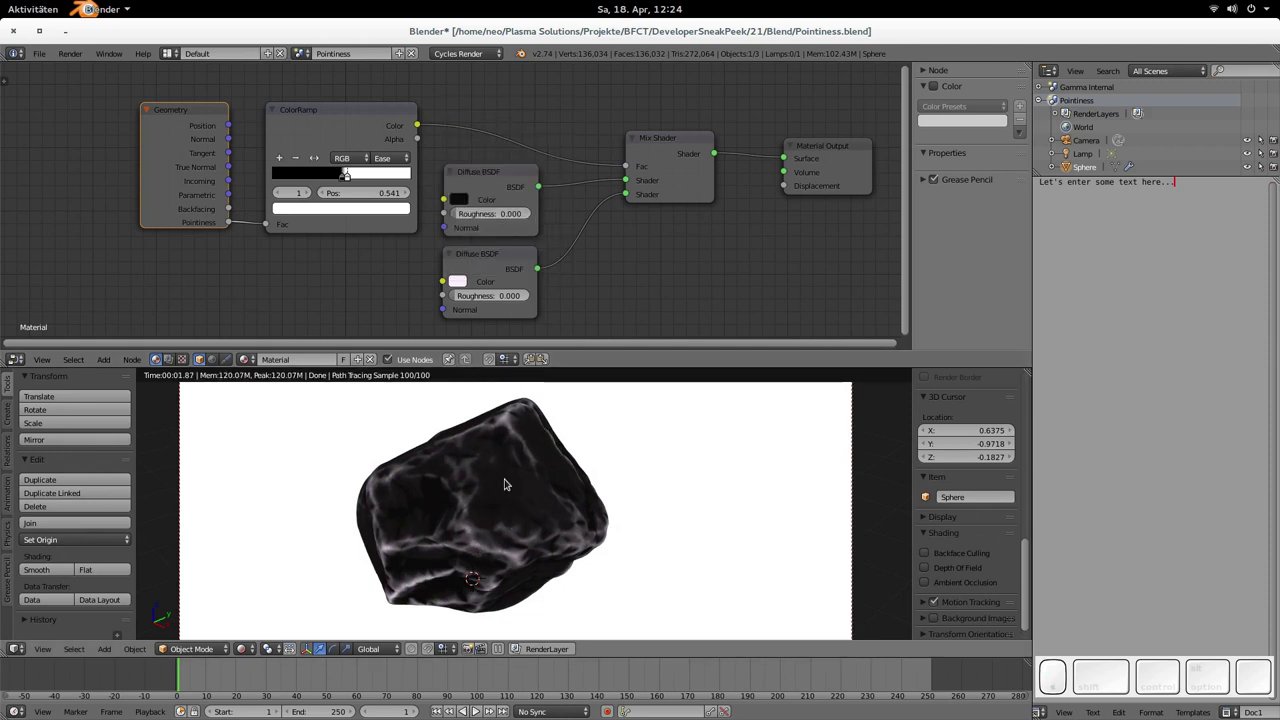
- Slide the ColorRamp stops past each other so the black stop sits at position 0.495
left_click(458, 200)
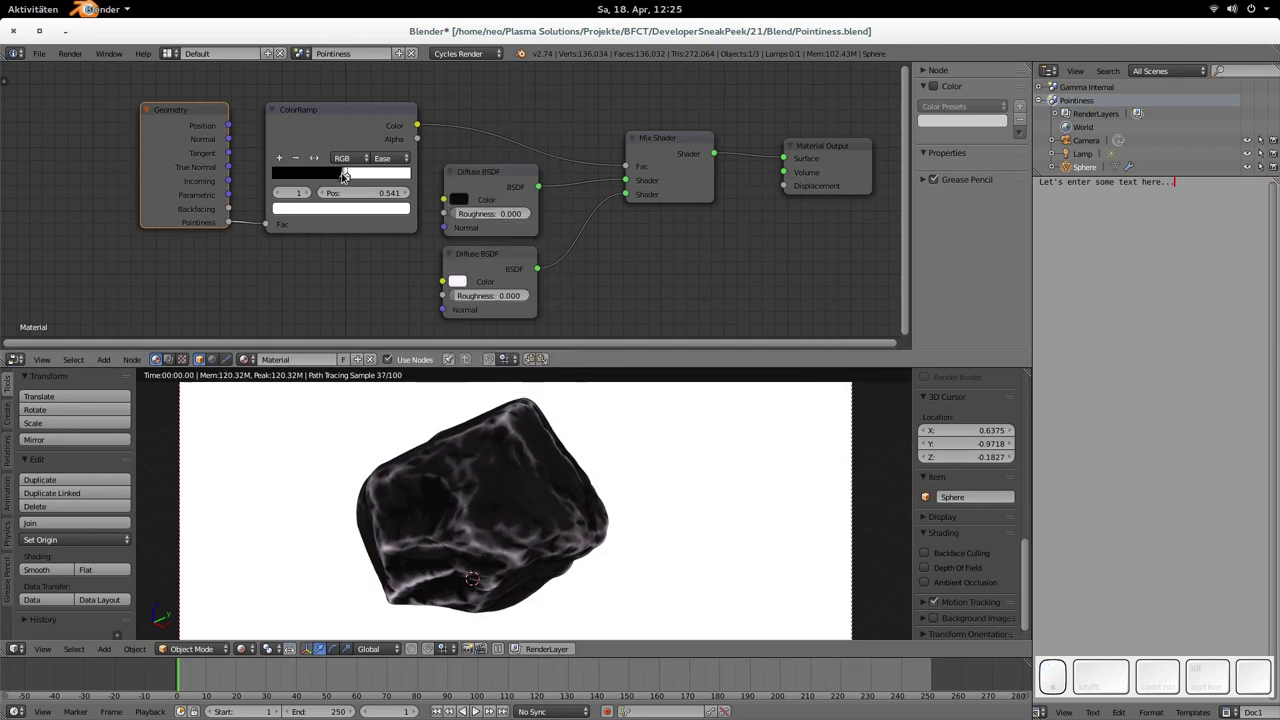
mouse_move(346, 175)
left_mouse_down()
mouse_move(361, 173)
mouse_move(340, 175)
left_mouse_up()
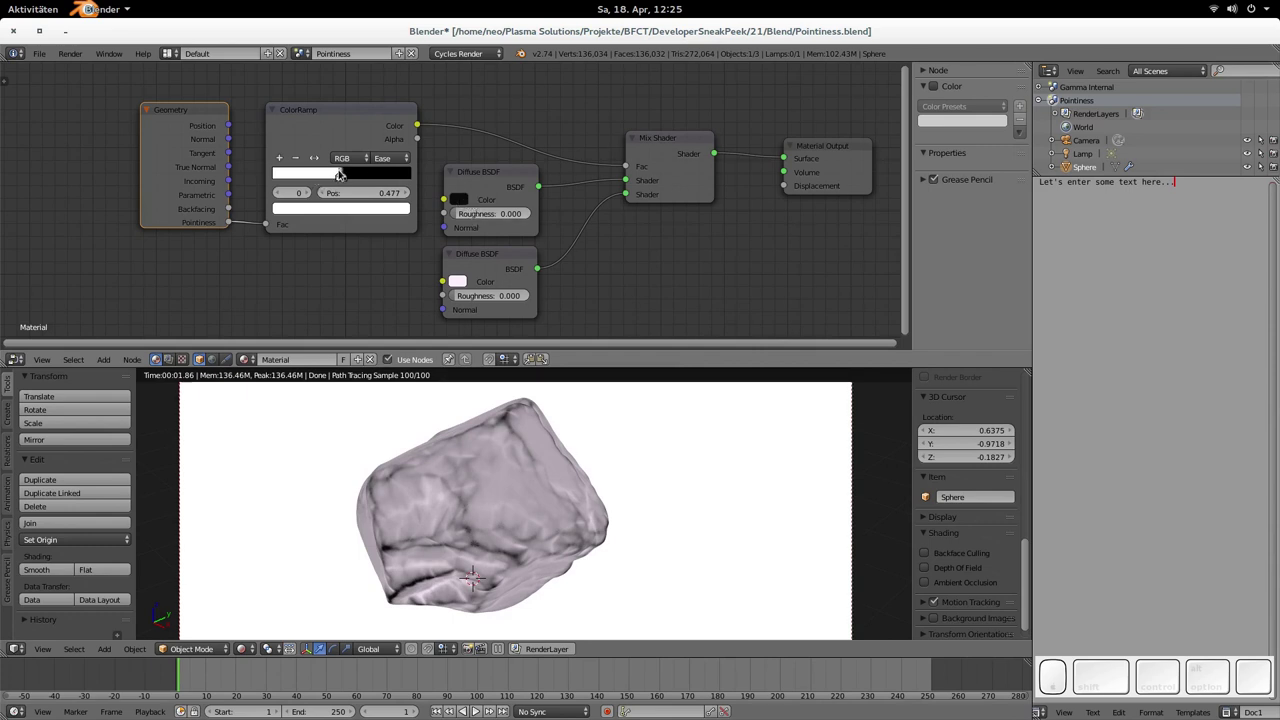
left_click_drag(339, 175, 342, 175)
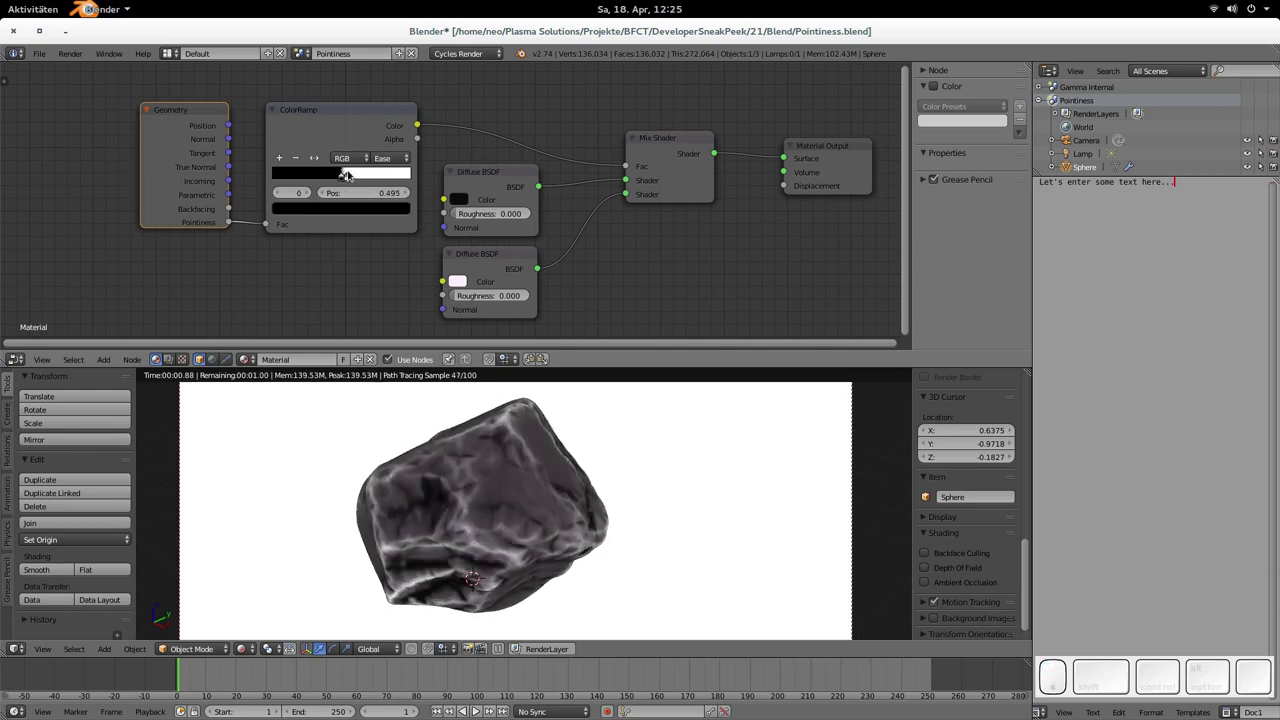
left_click_drag(343, 175, 342, 175)
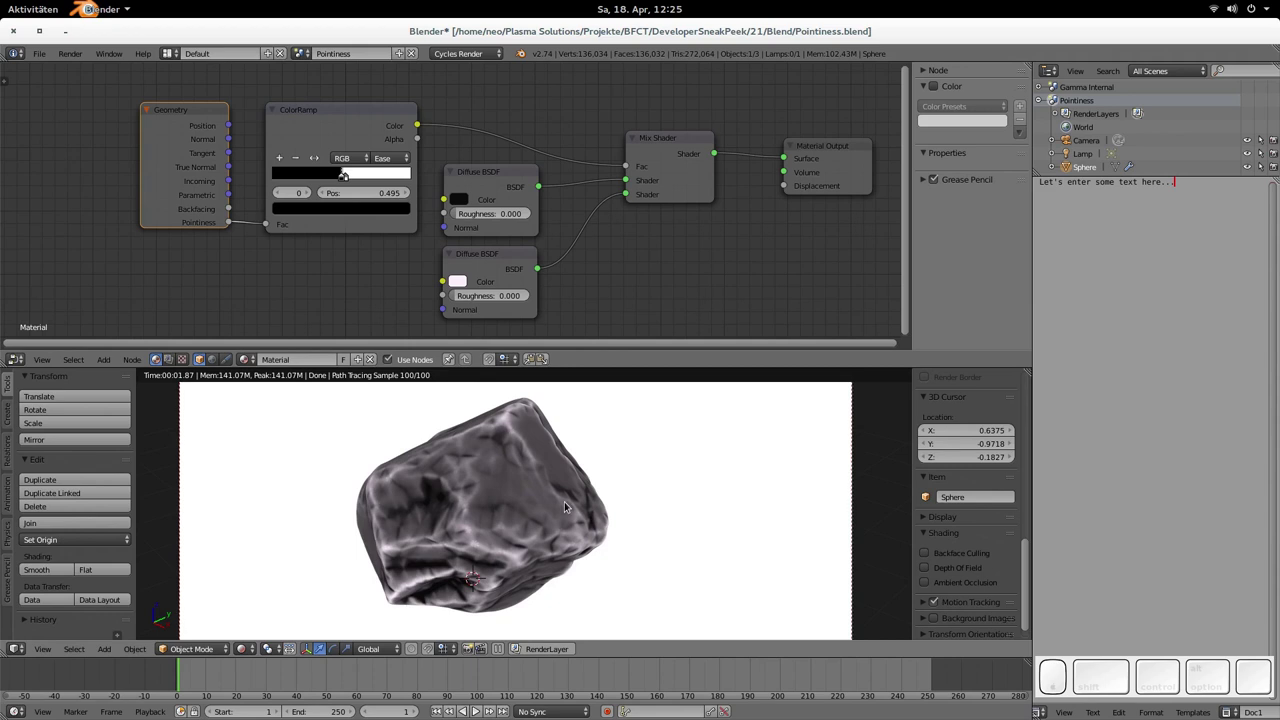
- Return to solid shading and add a Texture Coordinate node via search on the left
key("ctrl+shift+r")
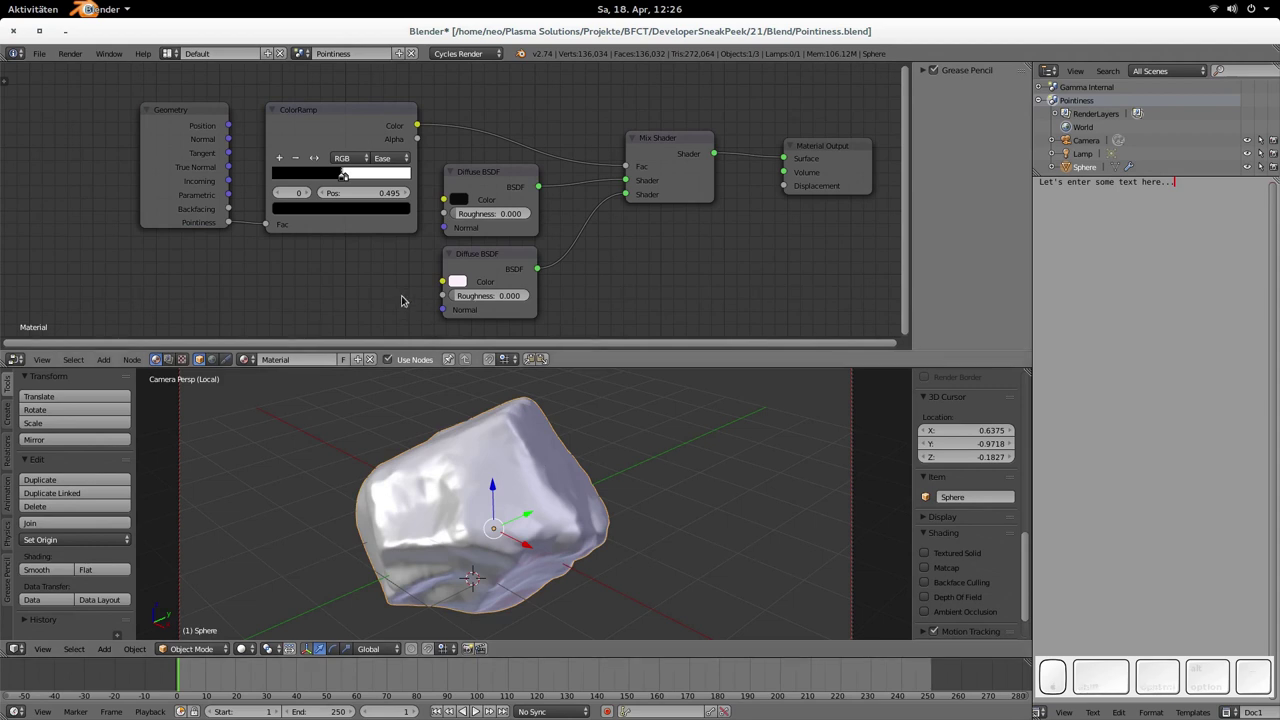
middle_click_drag(394, 291, 563, 260, "shift")
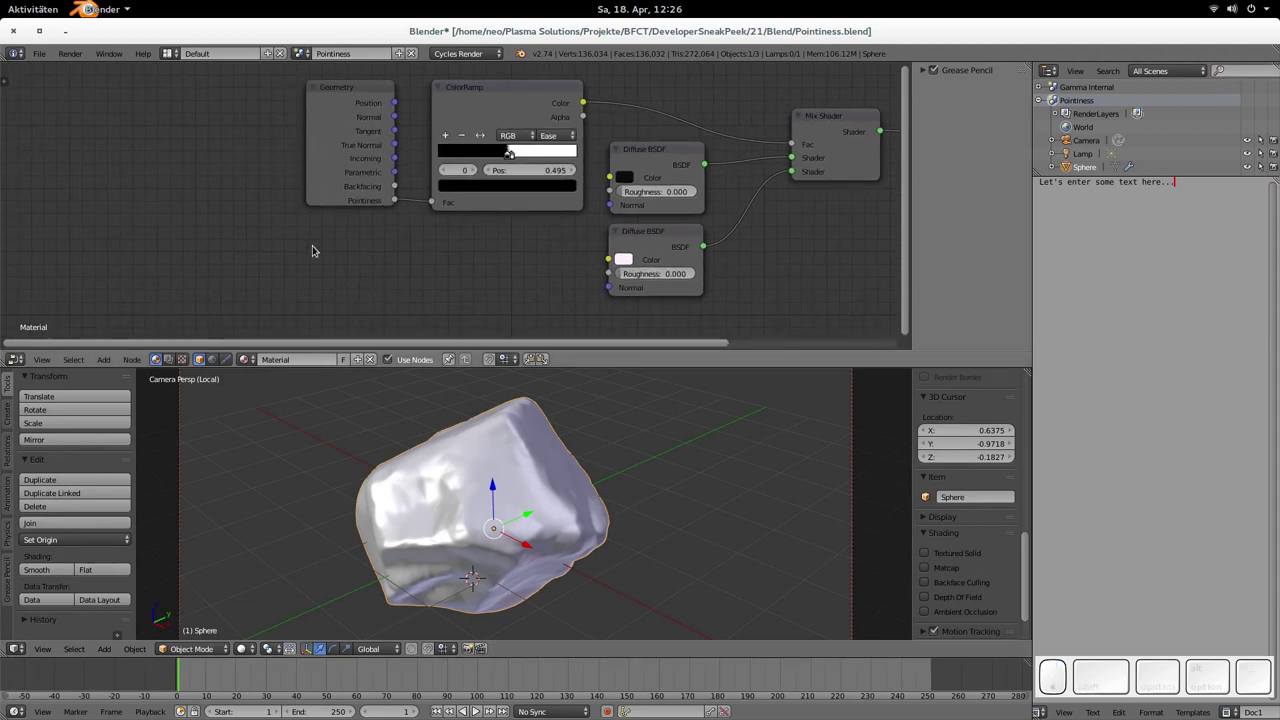
key("shift+a")
left_click(250, 244)
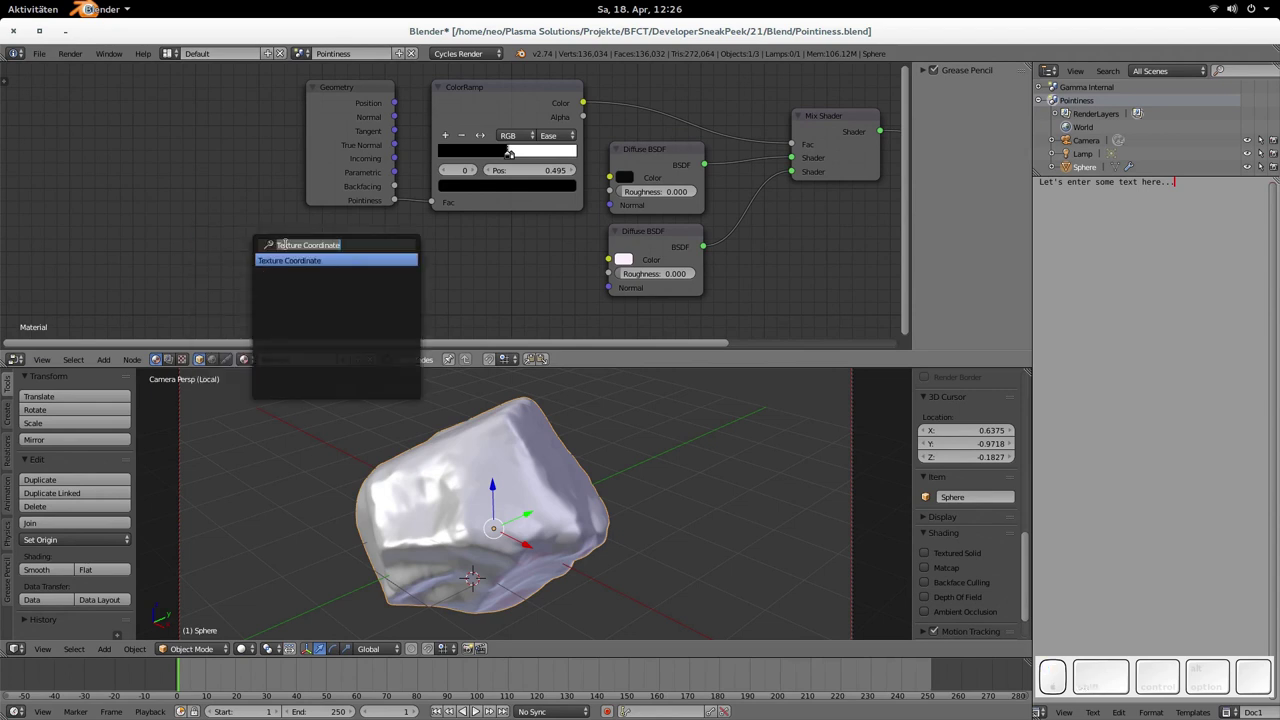
key("Return")
left_click(140, 178)
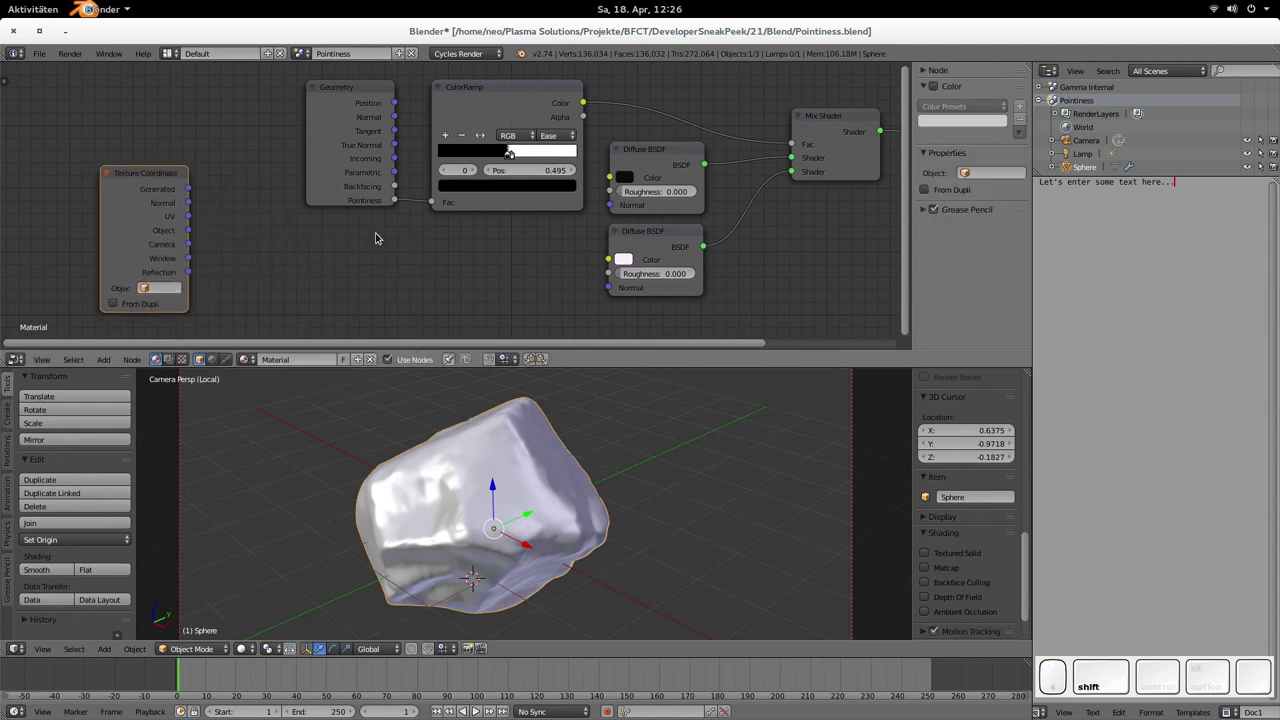
- Add an Image Texture node by searching "tex" and place it beside Texture Coordinate
key("shift+a")
mouse_move(327, 252)
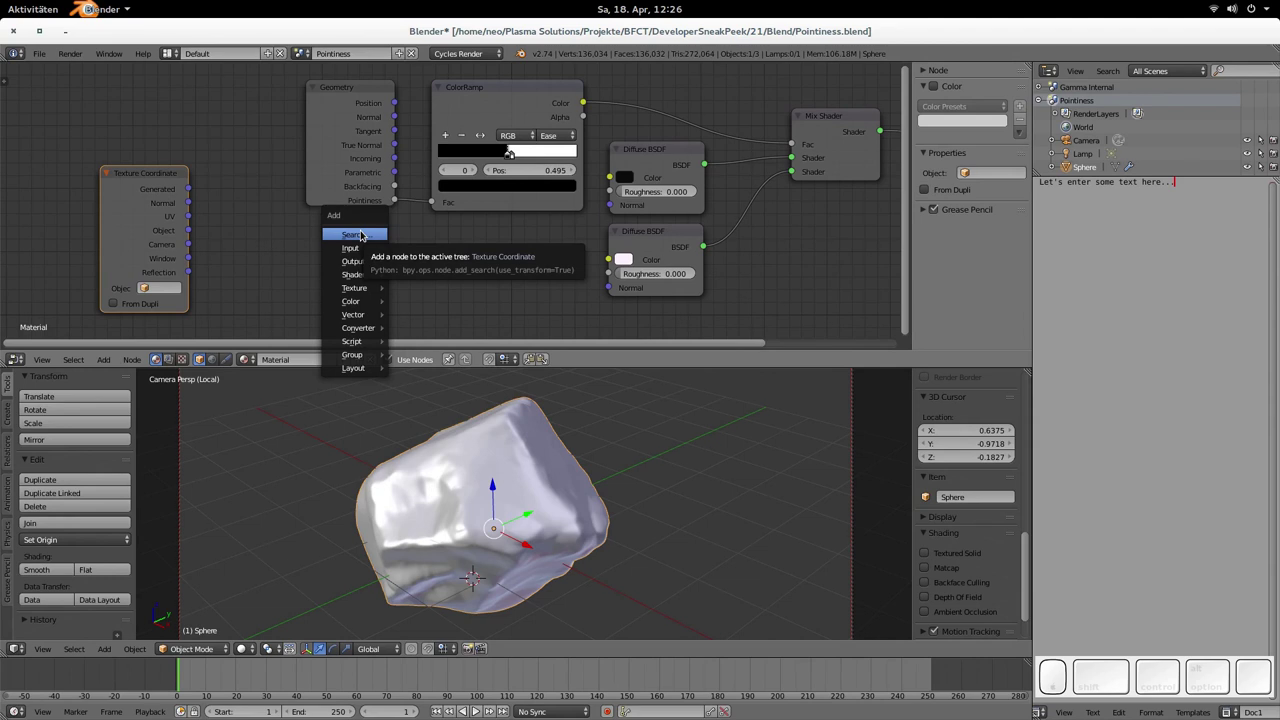
left_click(358, 234)
type("text")
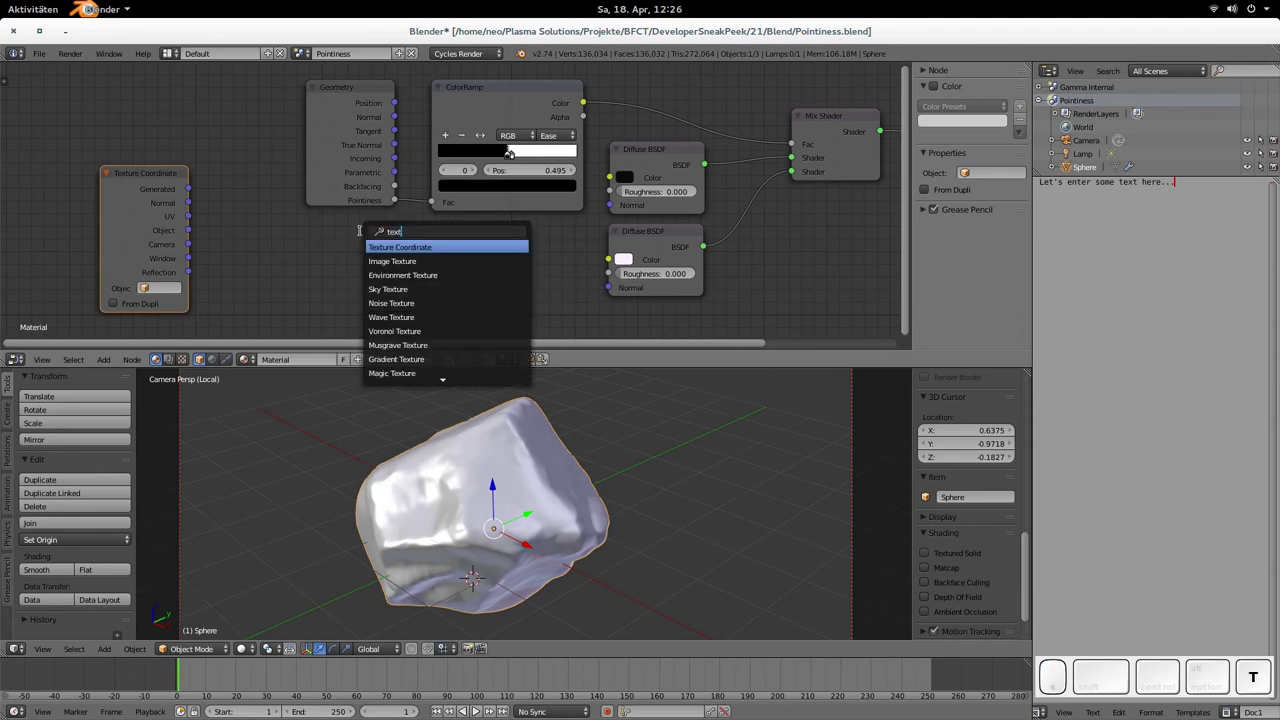
key("Down")
key("Return")
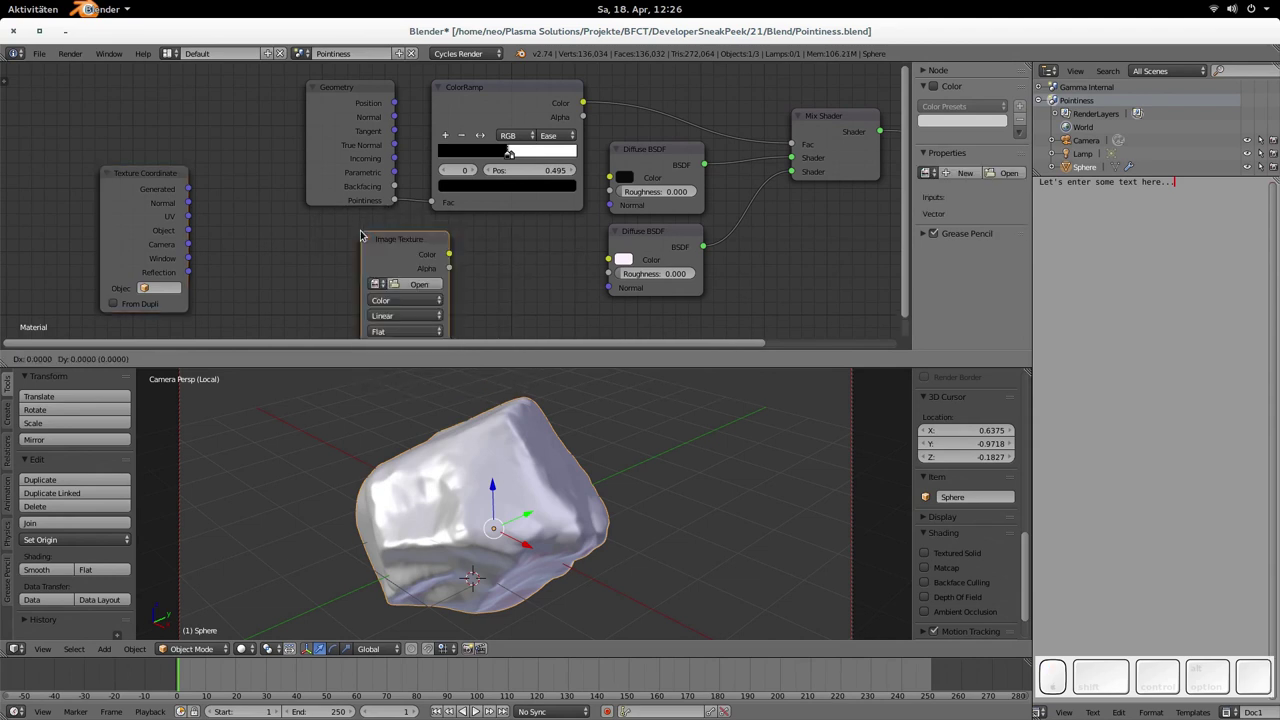
left_click(197, 197)
left_click_drag(148, 172, 113, 161)
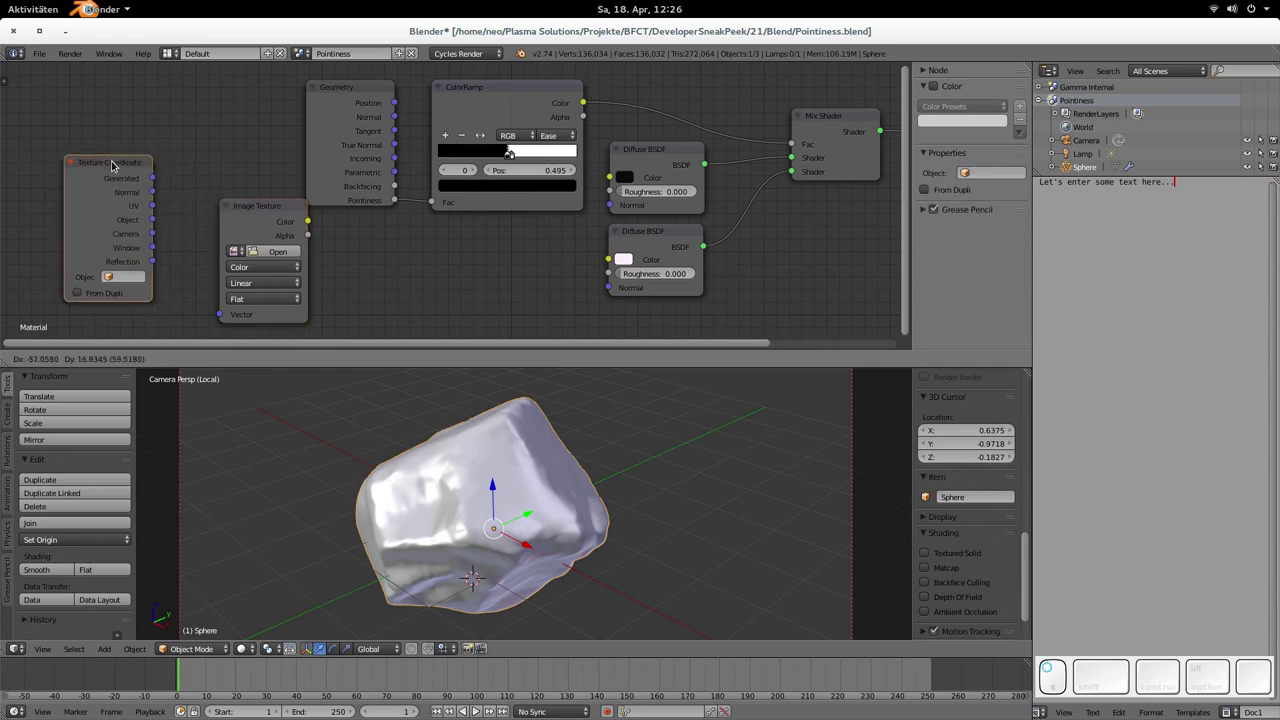
left_click_drag(249, 208, 215, 186)
- Load Leopard.jpg from the recent H Textures folder and link its colour into a Diffuse shader
left_click(240, 229)
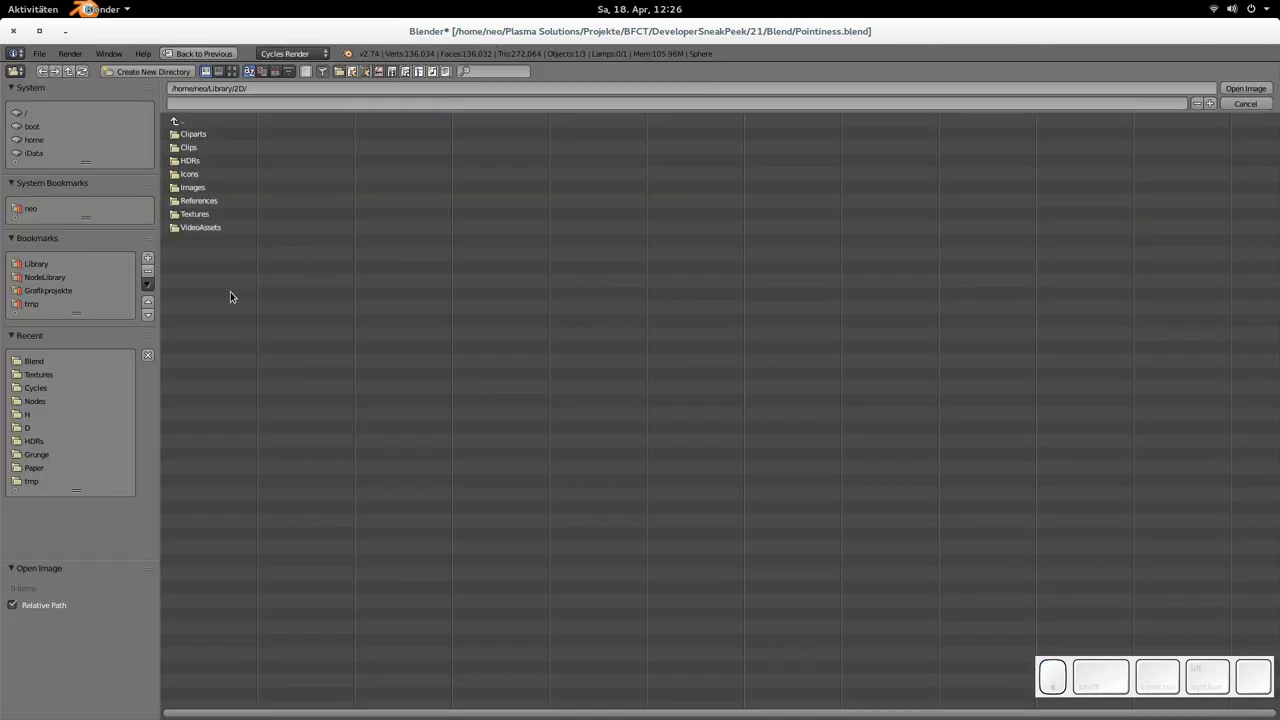
left_click(29, 416)
left_click(191, 135)
double_click(222, 136)
left_click_drag(274, 203, 550, 300)
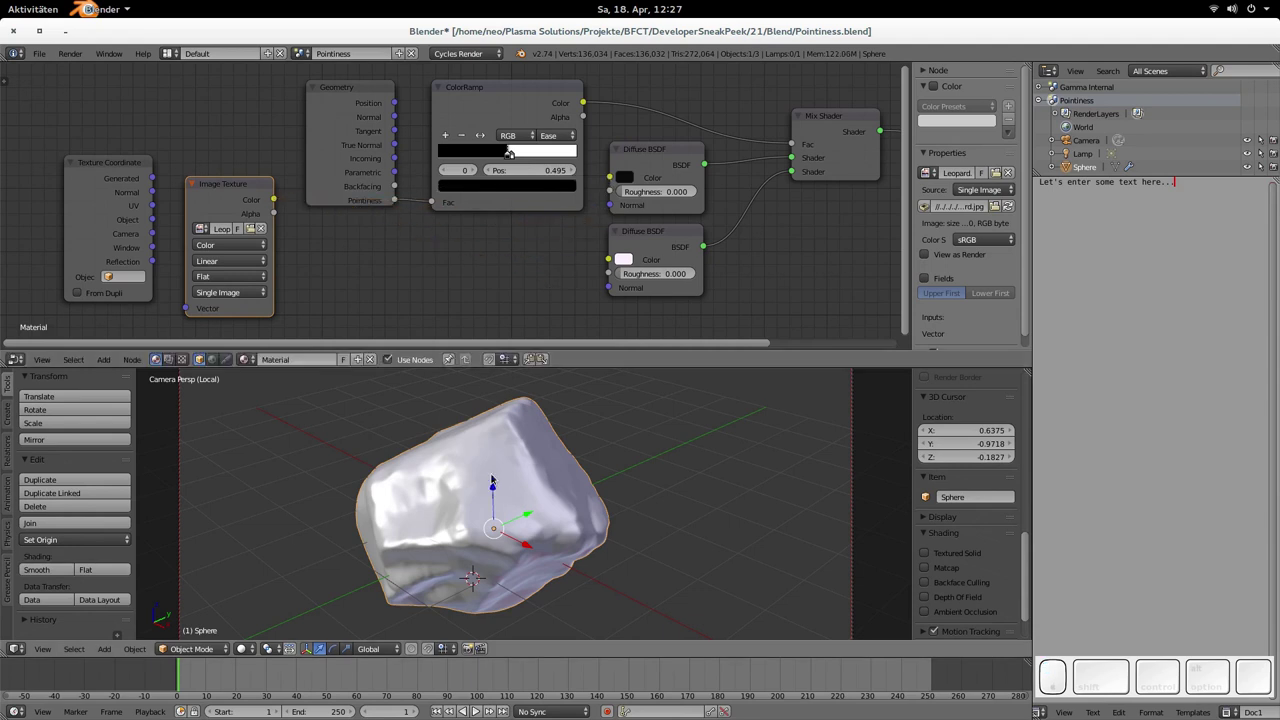
- Delete the rock sphere and add a scaled-up plane reset to the world origin
key("Delete")
key("shift+a")
mouse_move(500, 488)
left_click(551, 491)
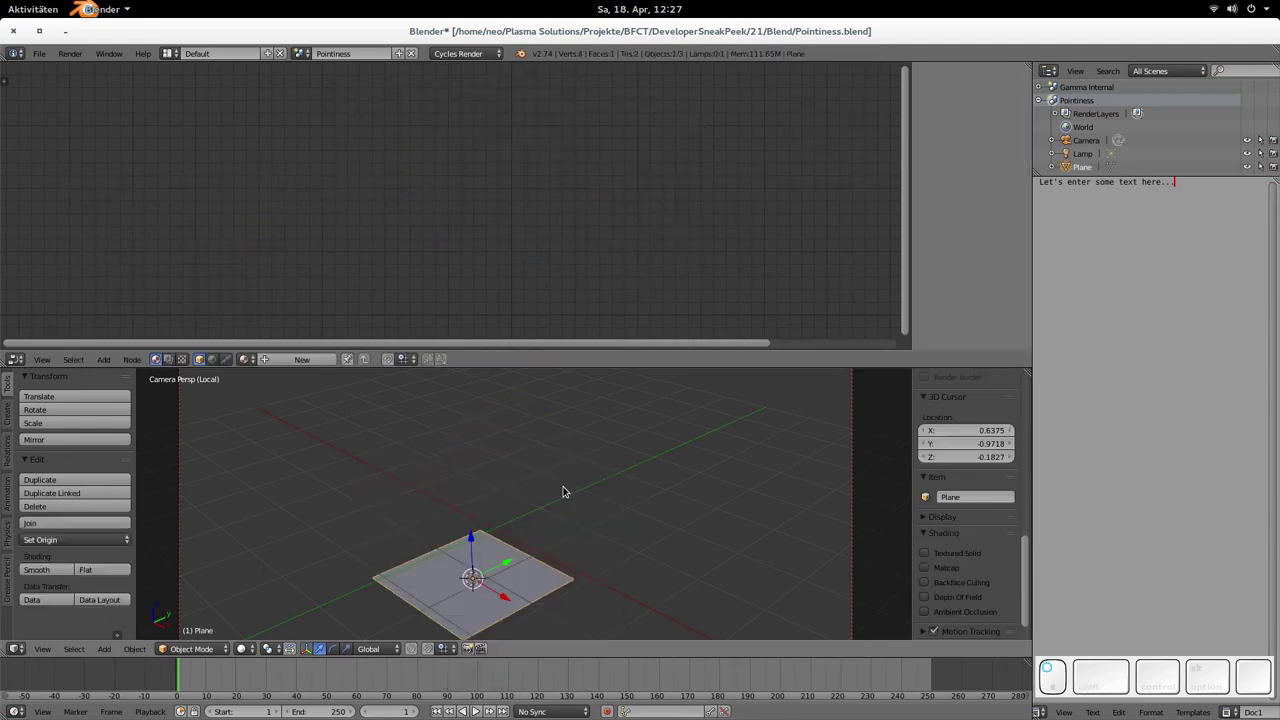
key("s")
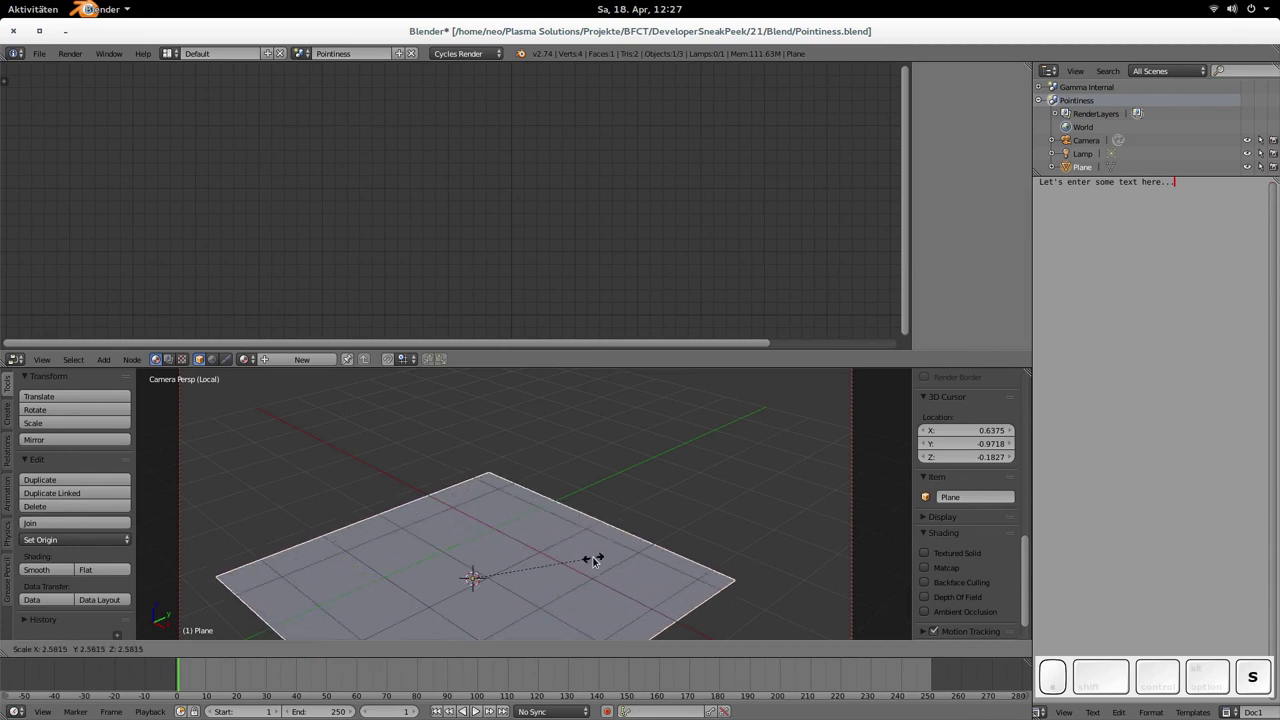
left_click(609, 560)
key("alt+g")
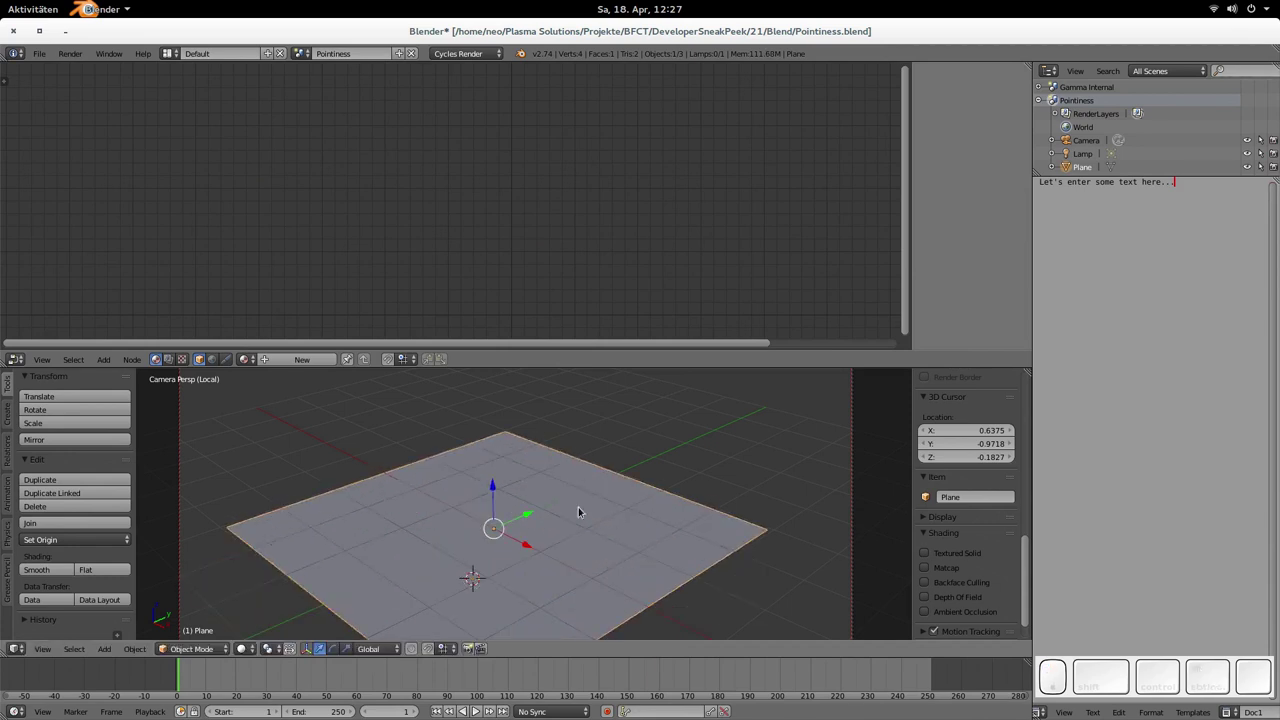
- Assign the existing node material 'Material' to the plane
scroll(530, 445, "down", 5)
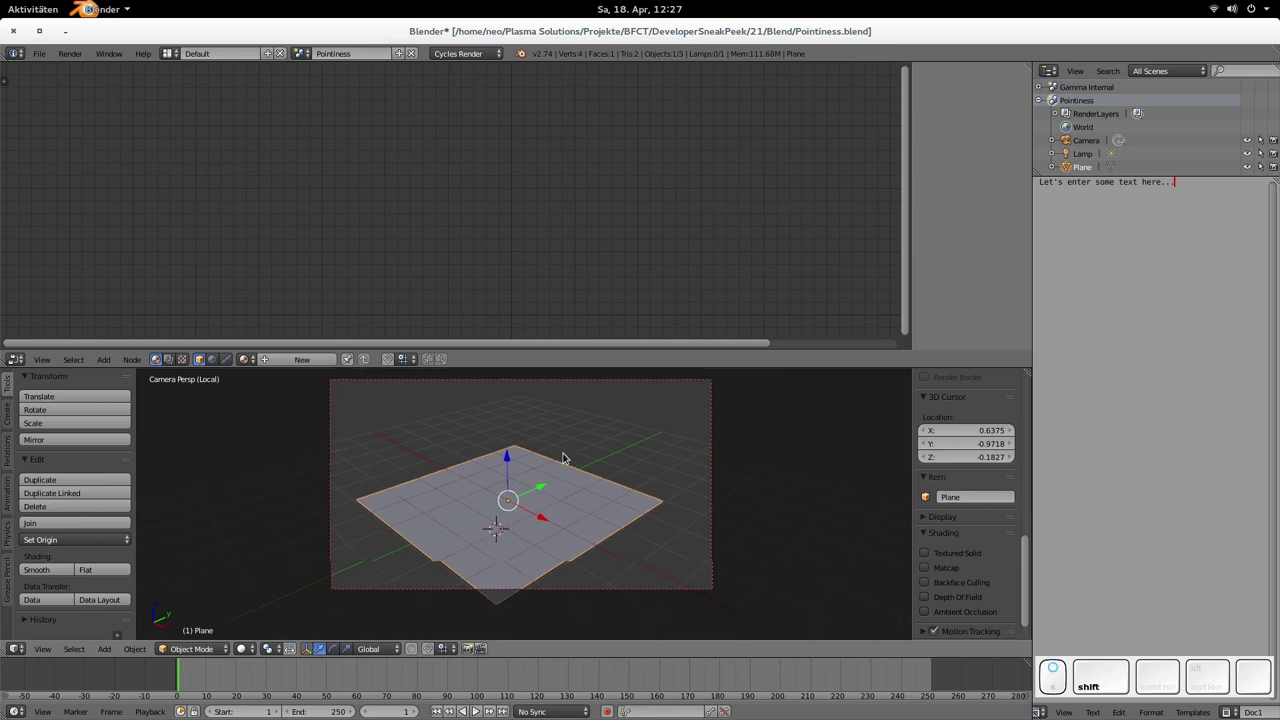
middle_click_drag(597, 455, 597, 477, "shift")
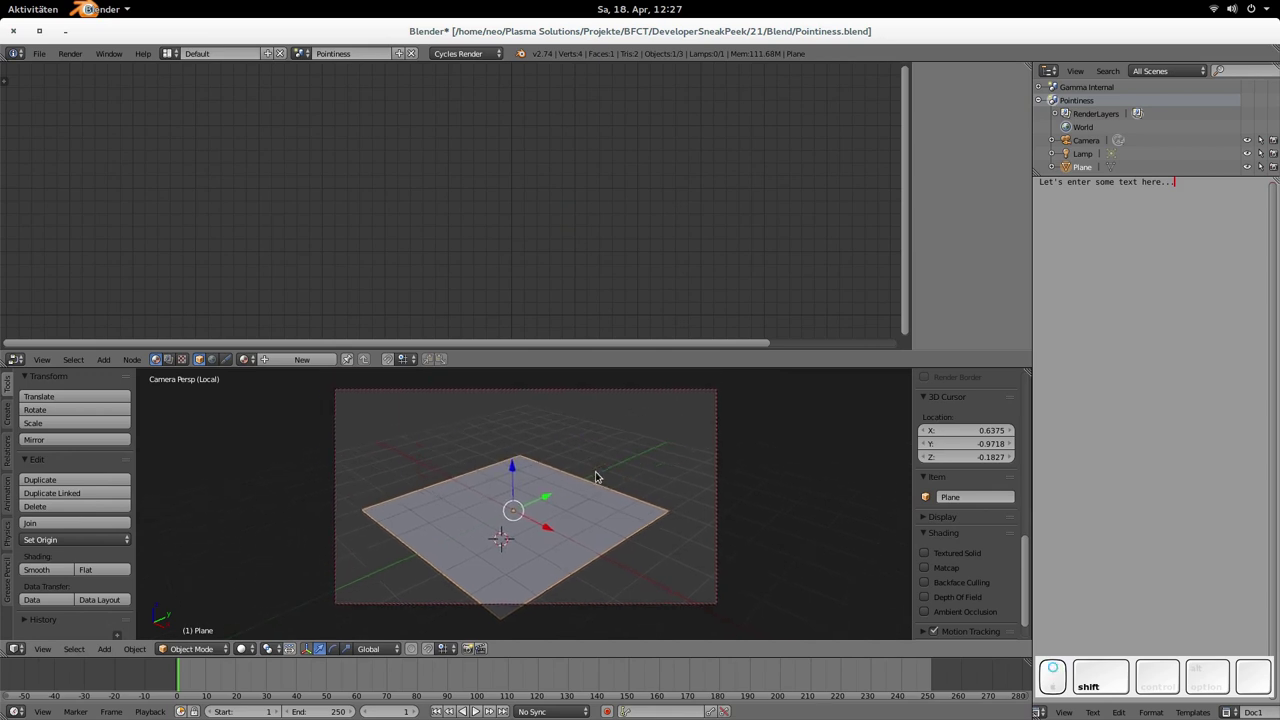
left_click(245, 359)
left_click(255, 379)
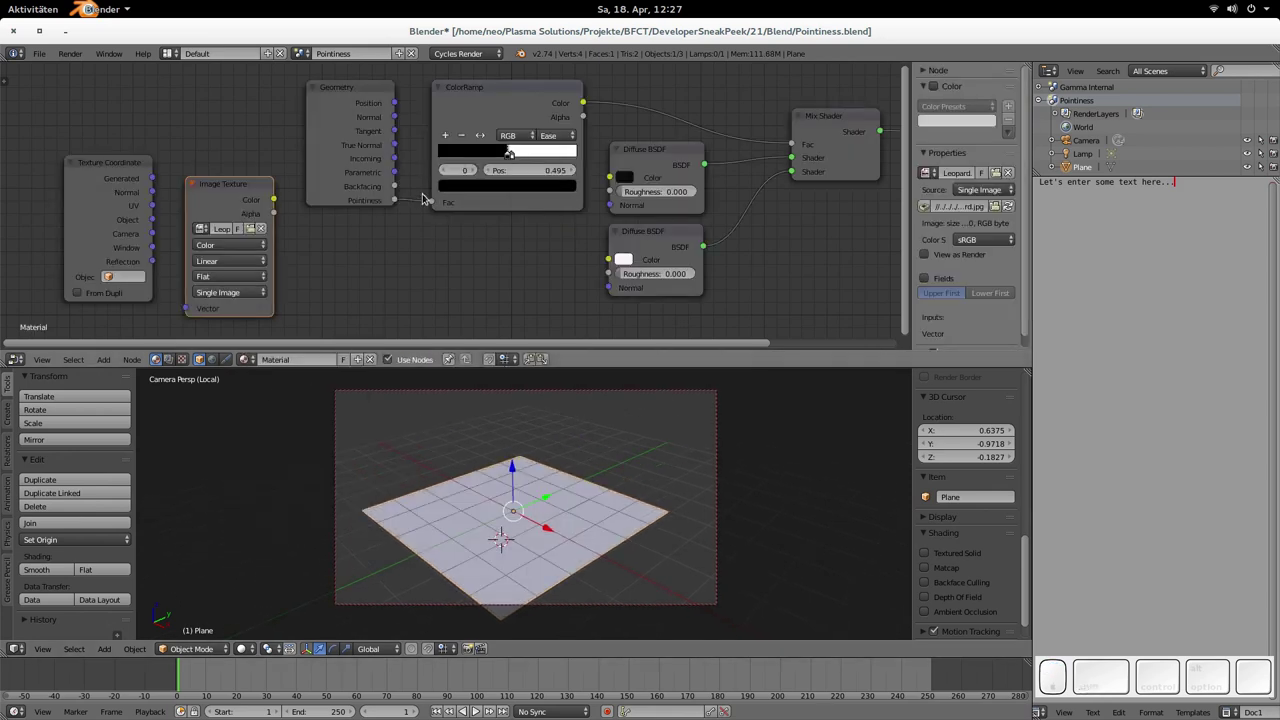
- Remove the Geometry, ColorRamp, Mix Shader and second Diffuse BSDF nodes, leaving Diffuse BSDF on Surface
left_click(505, 121, "shift")
key("x")
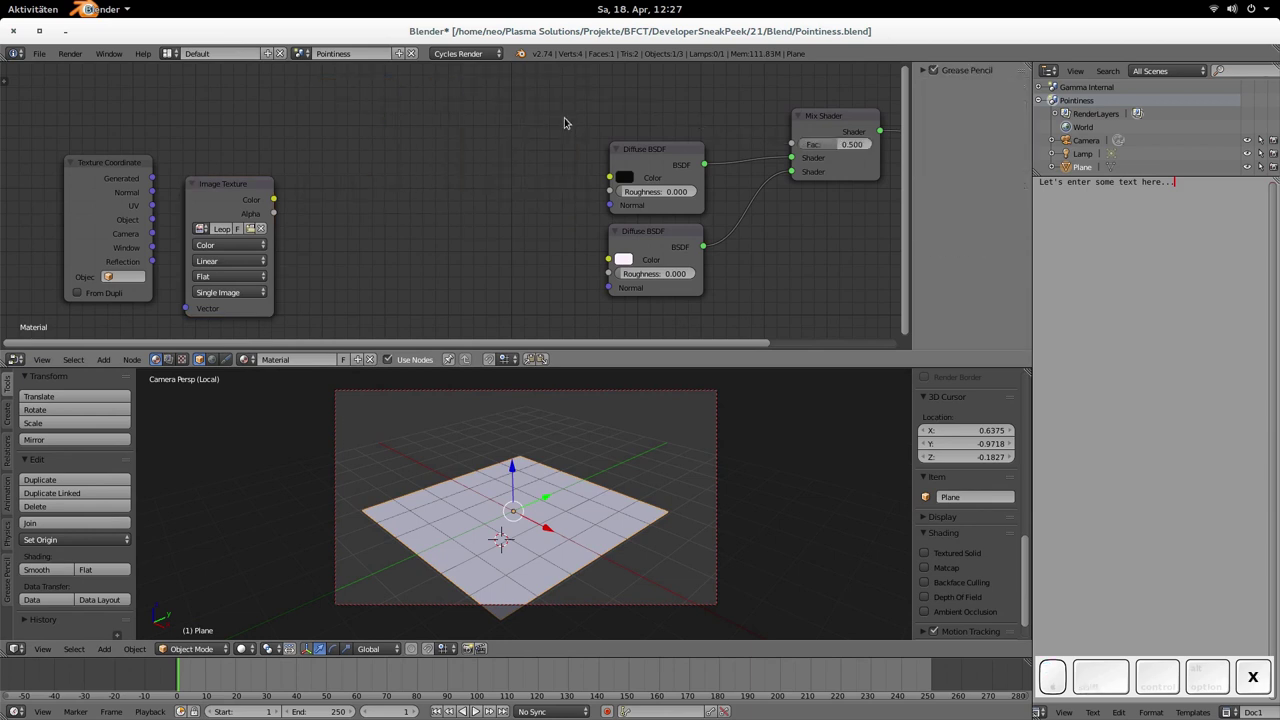
key("Home")
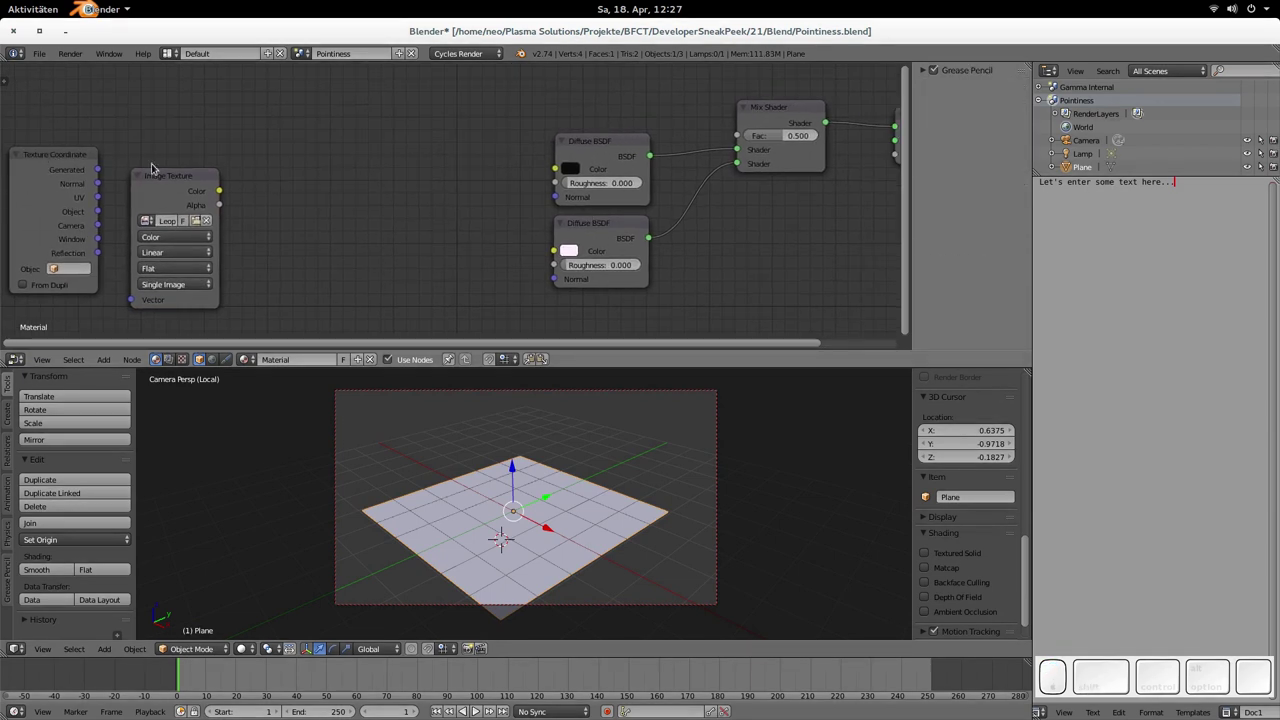
middle_click_drag(710, 177, 596, 177)
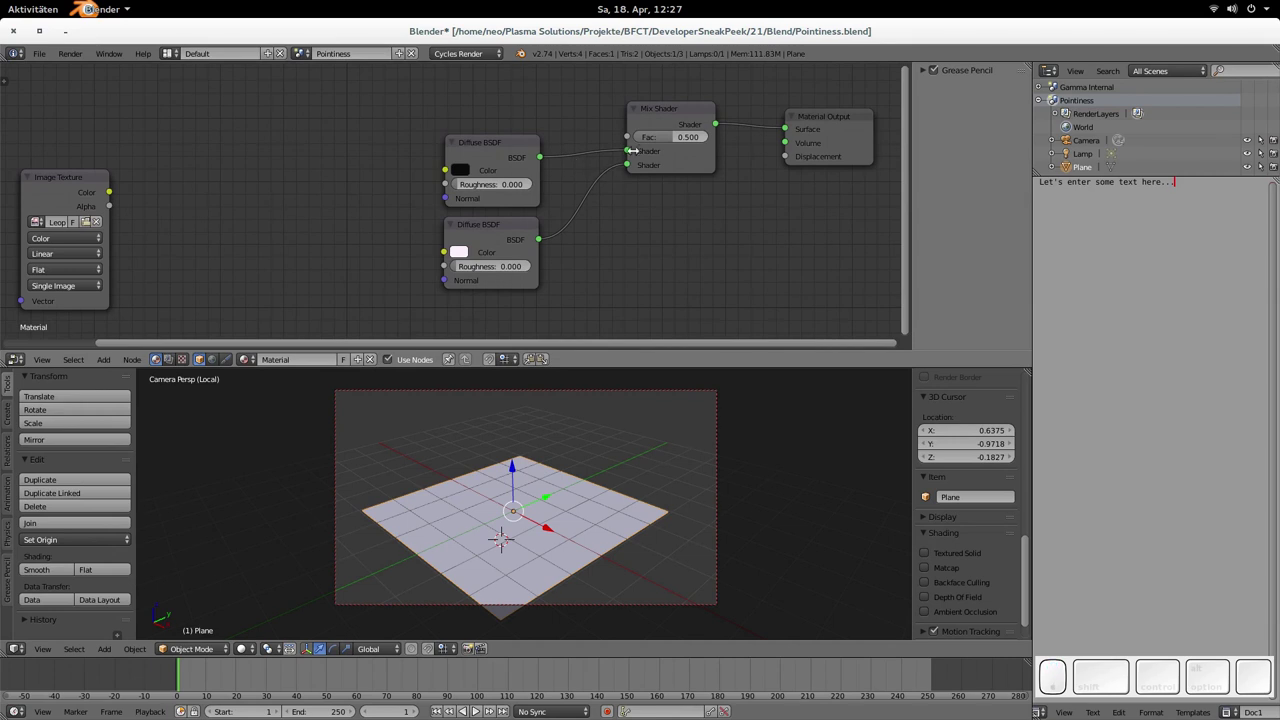
left_click_drag(631, 152, 786, 129)
key("x")
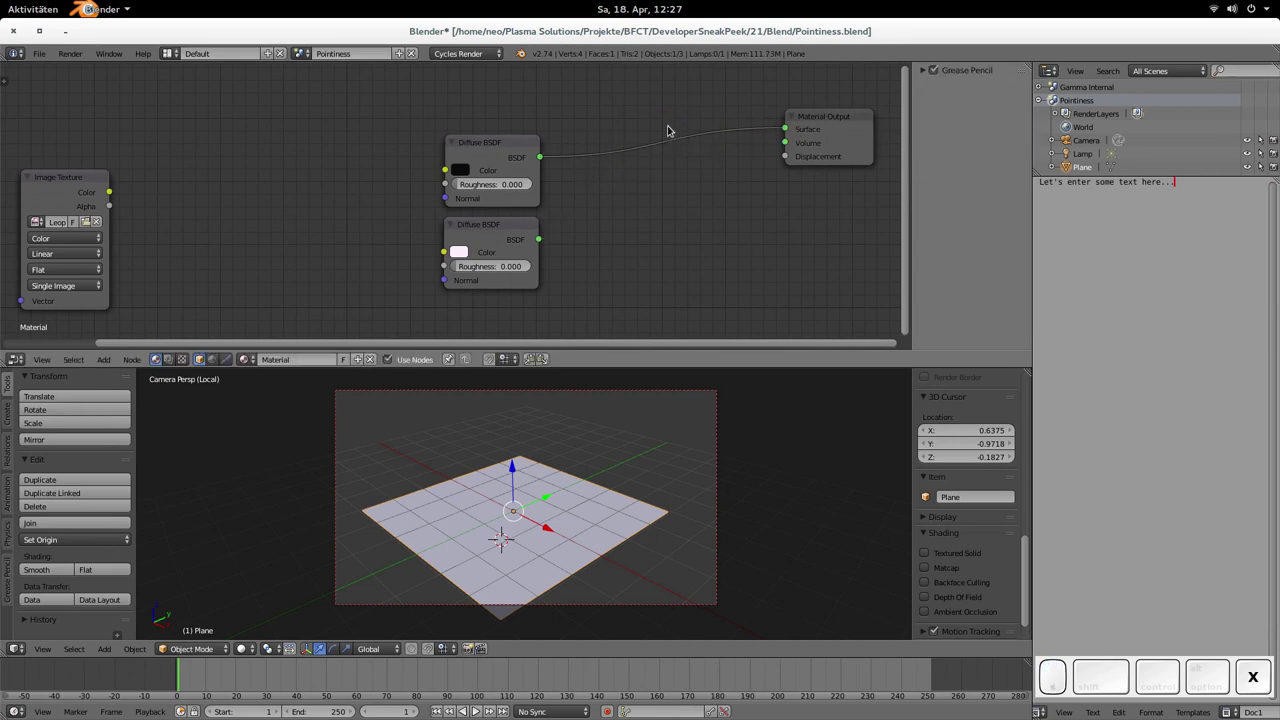
left_click(486, 221)
key("x")
- Place the leopard Image Texture and Texture Coordinate nodes beside the Diffuse BSDF
left_click_drag(101, 180, 447, 170)
scroll(223, 197, "left", 5, "ctrl")
left_click(130, 158, "shift")
key("f")
key("g")
left_click(513, 180)
scroll(513, 180, "right", 5, "ctrl")
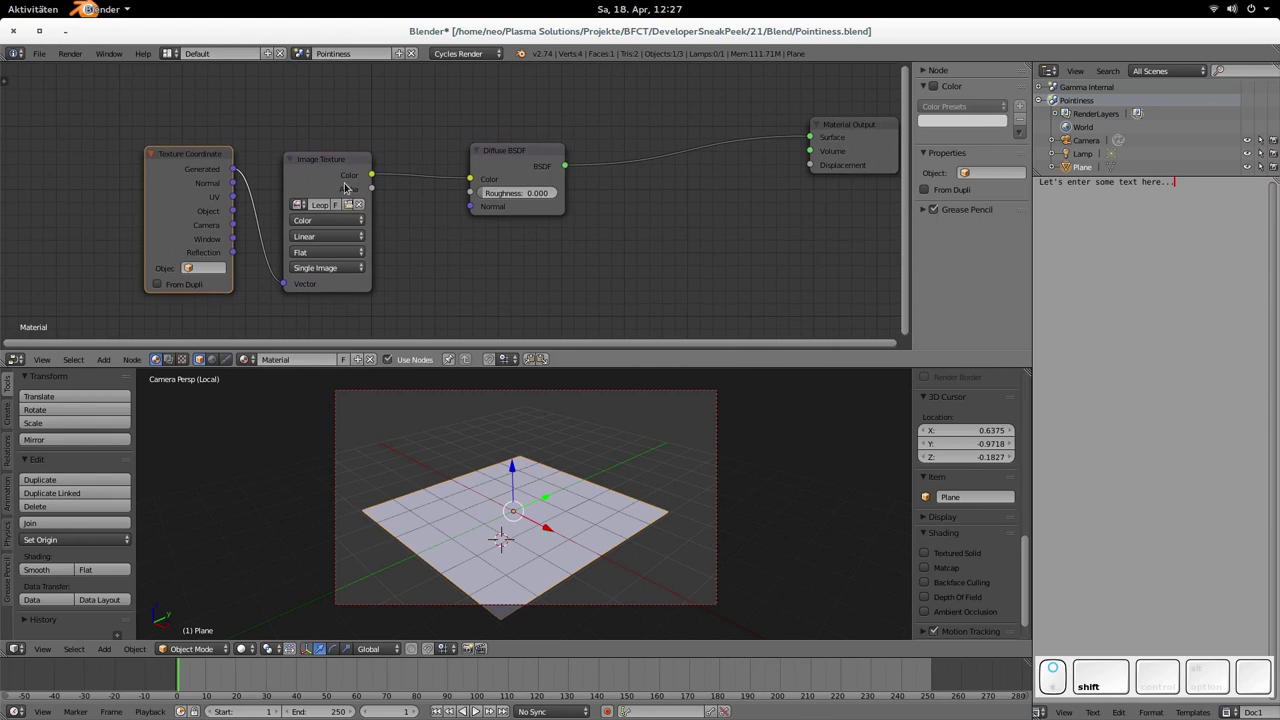
- Preview the leopard plane in rendered shading and tidy the node layout
key("shift+z")
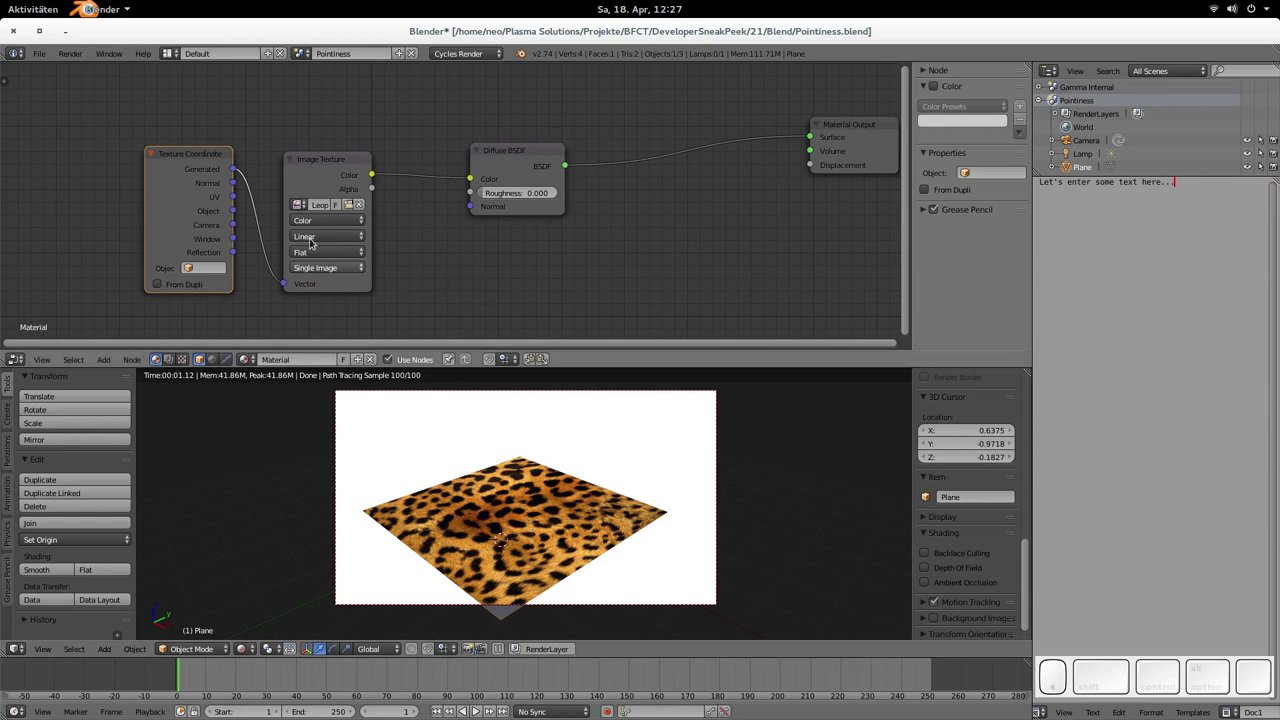
left_click_drag(332, 160, 395, 141)
left_click_drag(210, 154, 283, 134)
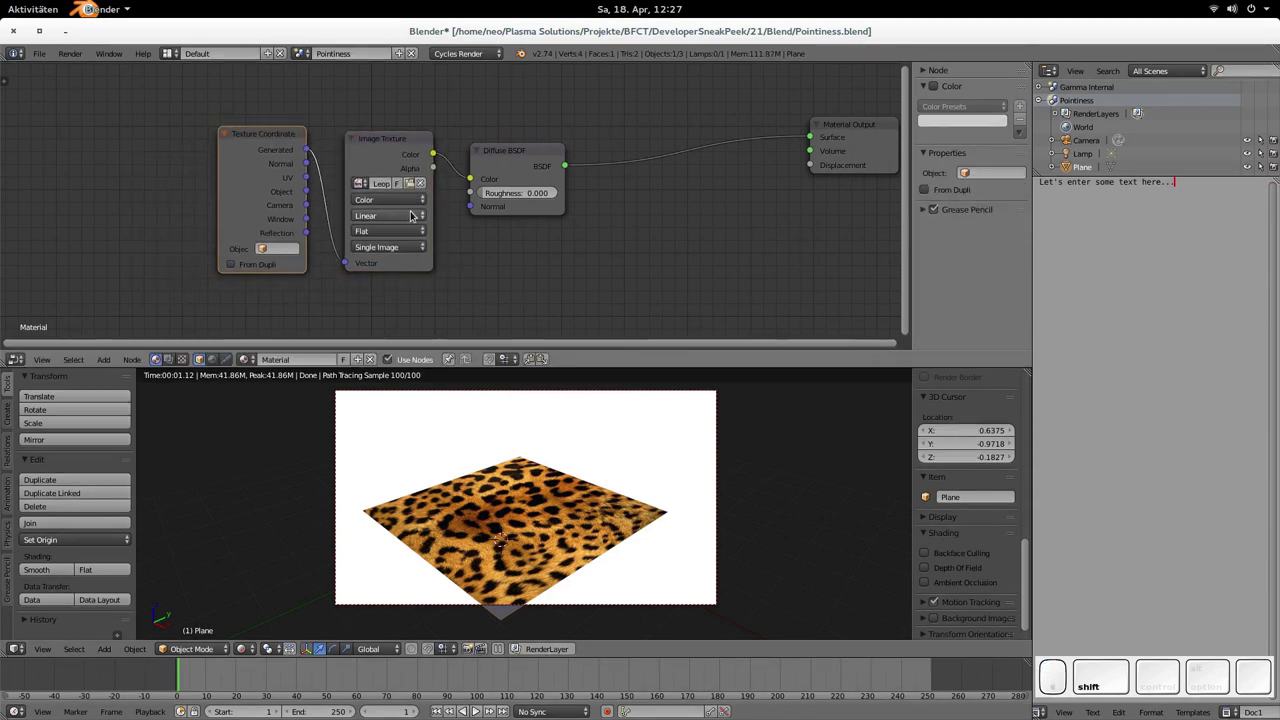
middle_click_drag(380, 215, 468, 229, "shift")
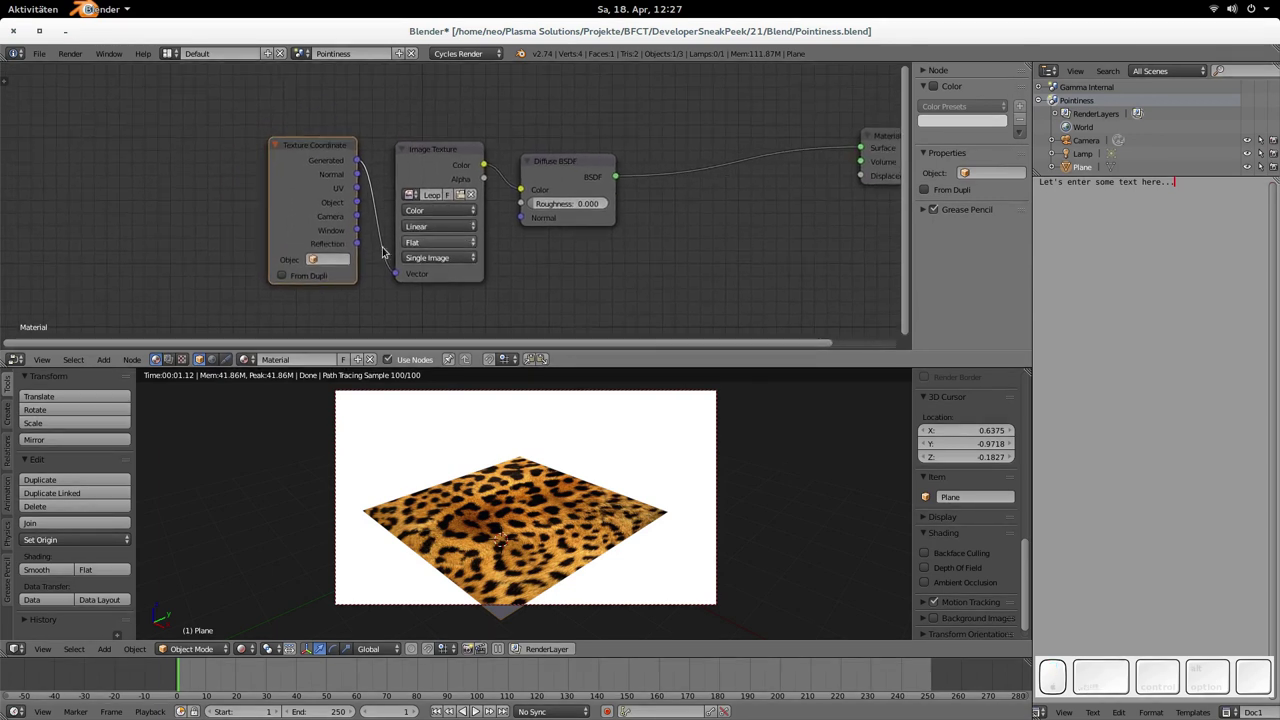
left_click_drag(268, 236, 235, 236)
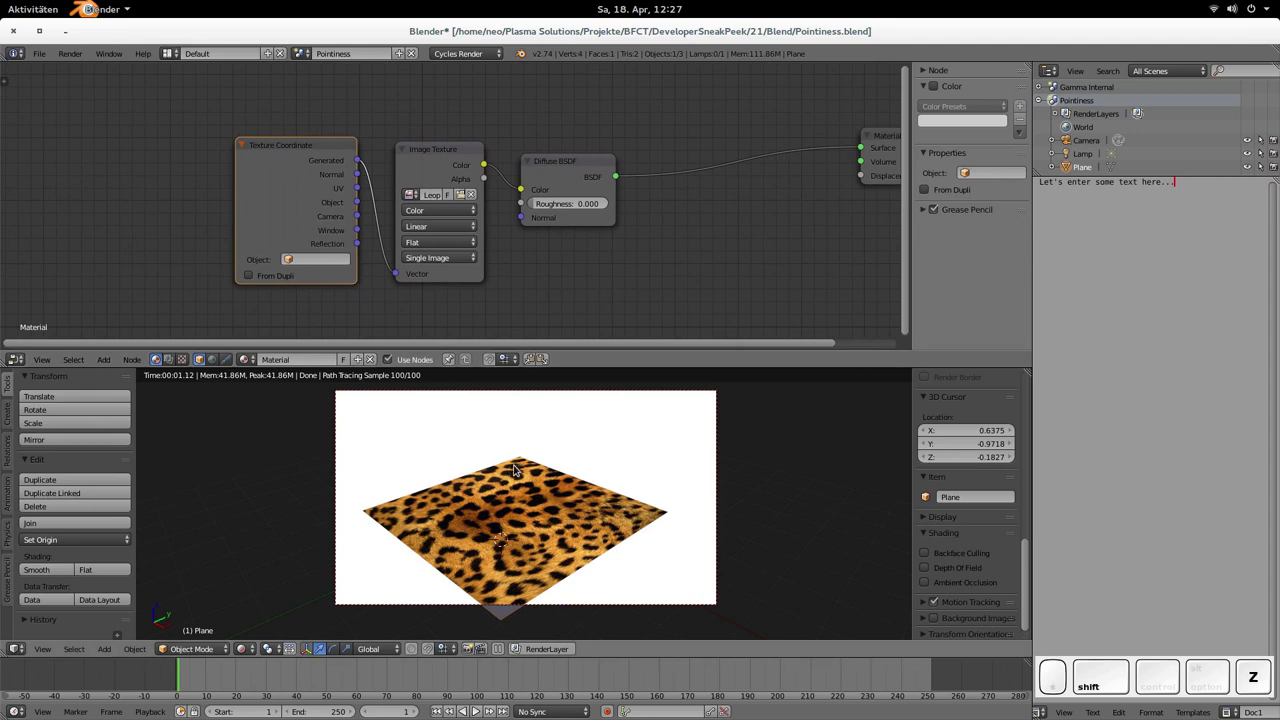
- Back in solid shading, add a Plain Axes Empty and raise it along Z above the plane
key("shift+z")
key("shift+a")
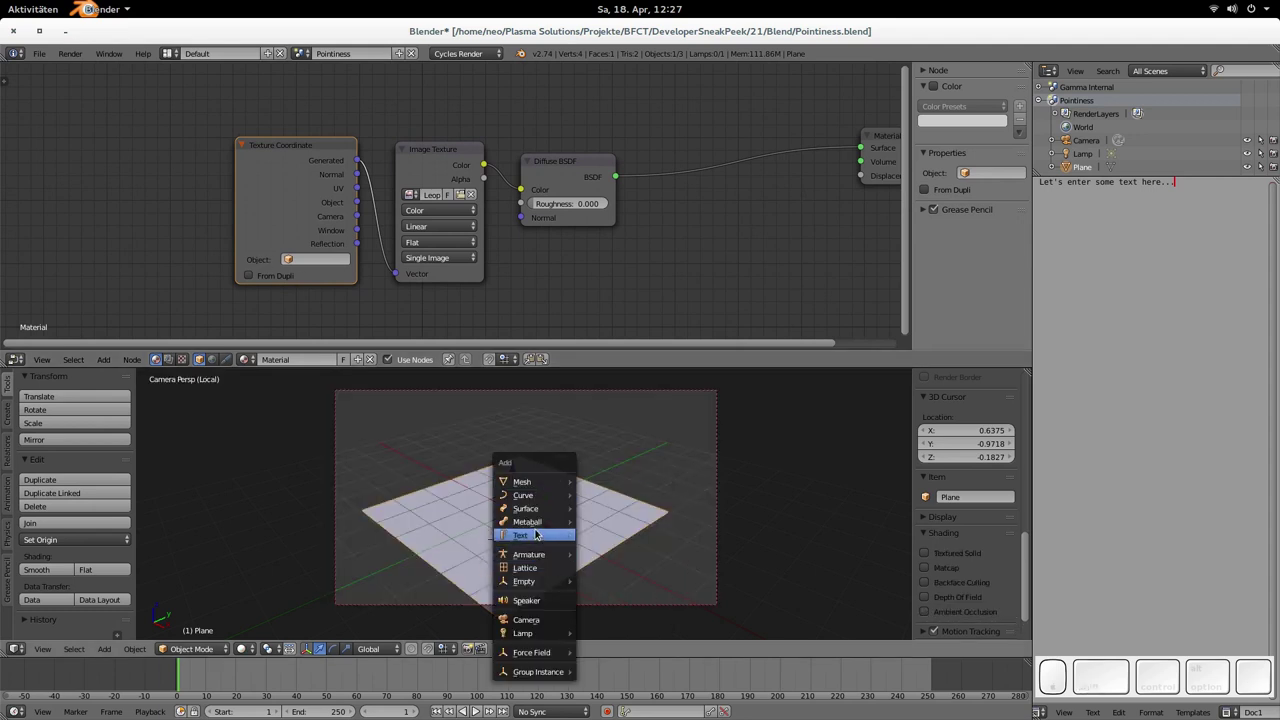
mouse_move(543, 586)
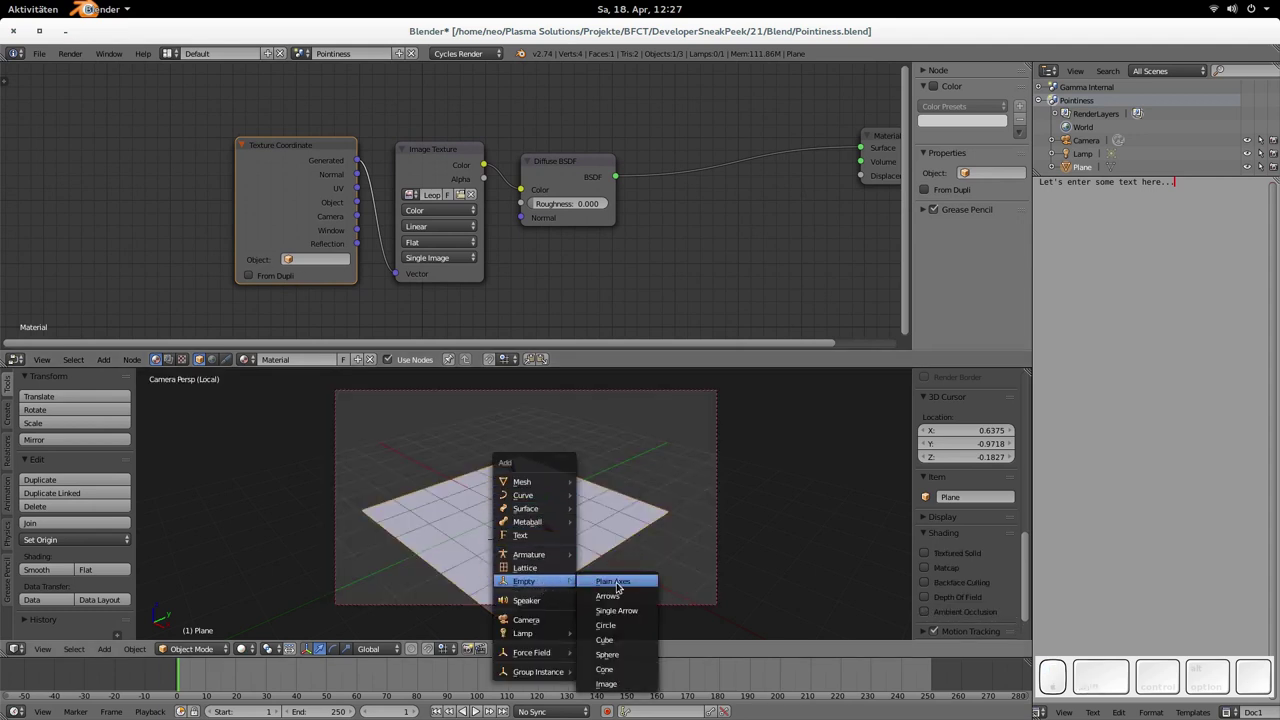
left_click(620, 584)
key("g")
key("z")
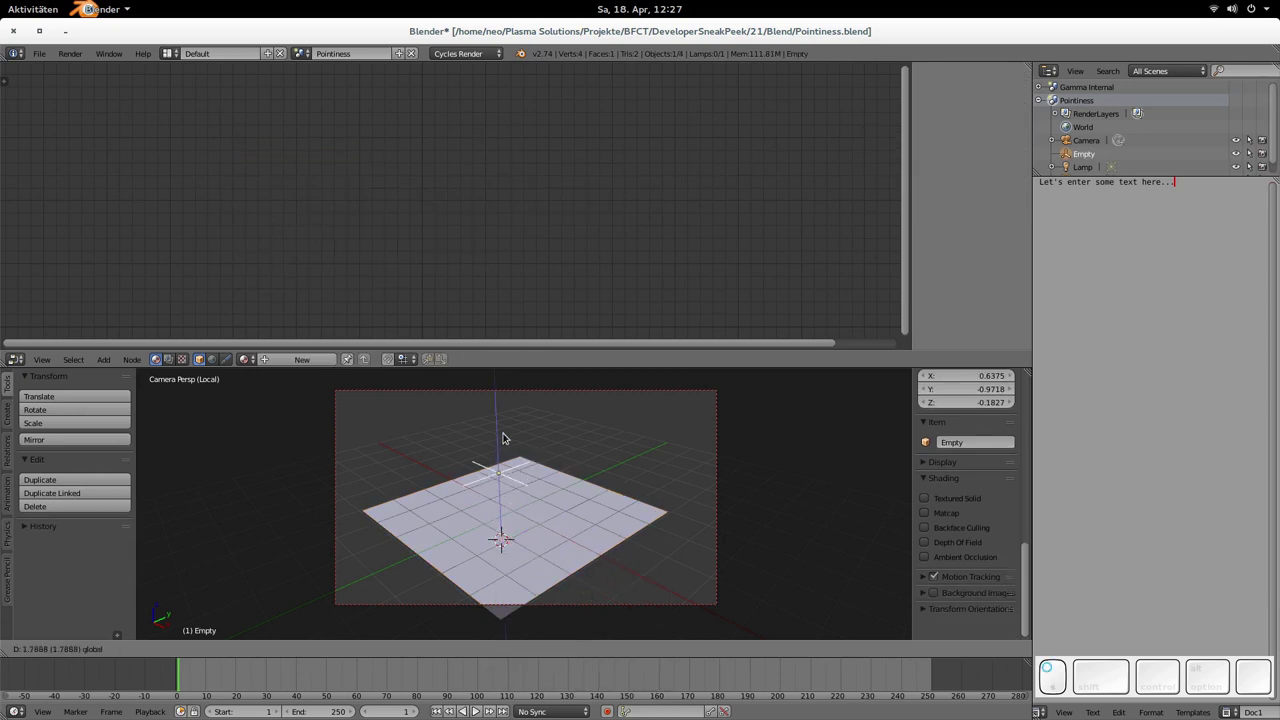
left_click(505, 448)
key("g")
key("z")
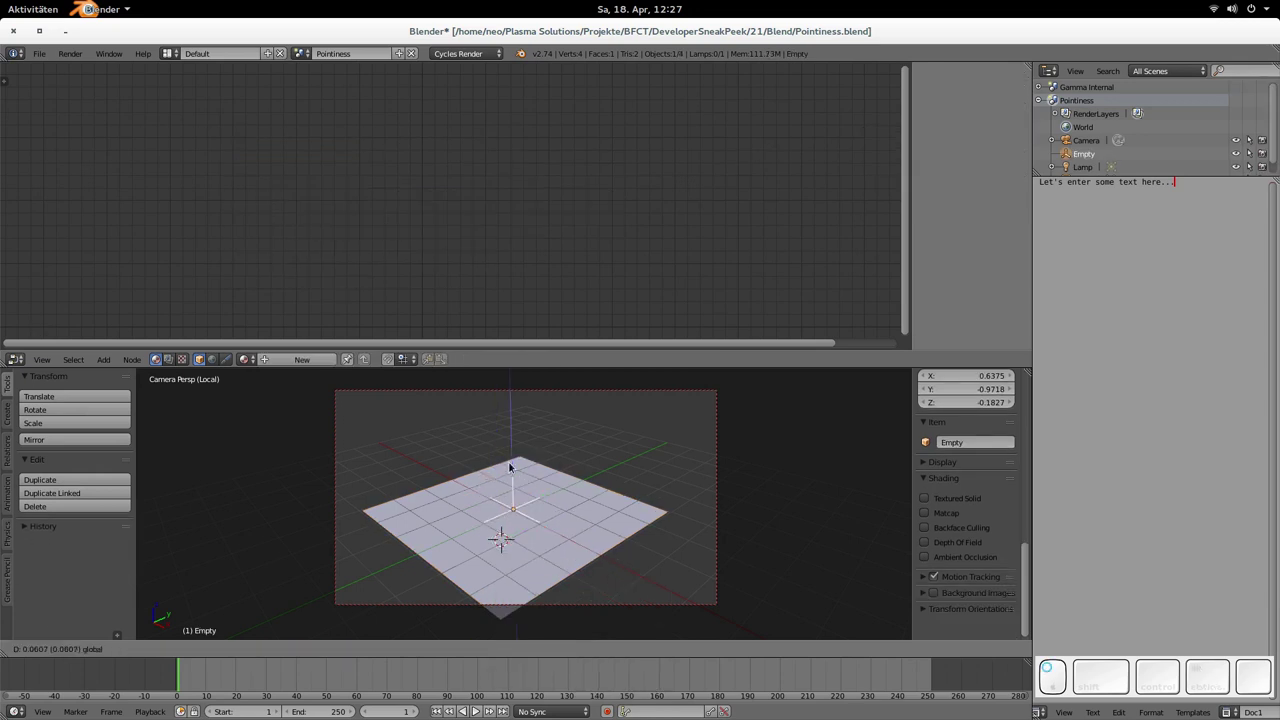
left_click(512, 456)
- Set the plane's Texture Coordinate object to Empty and feed its Object output into Vector
right_click(515, 480)
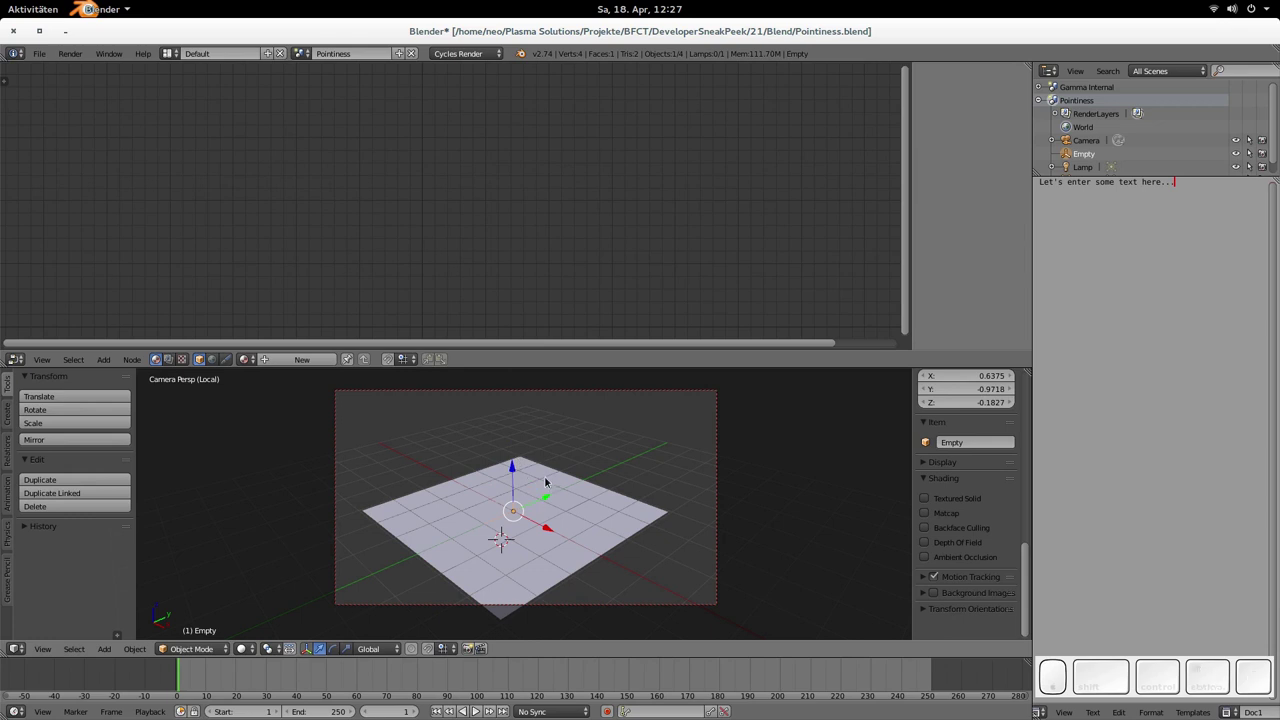
left_click(317, 259)
type("emp")
left_click(309, 276)
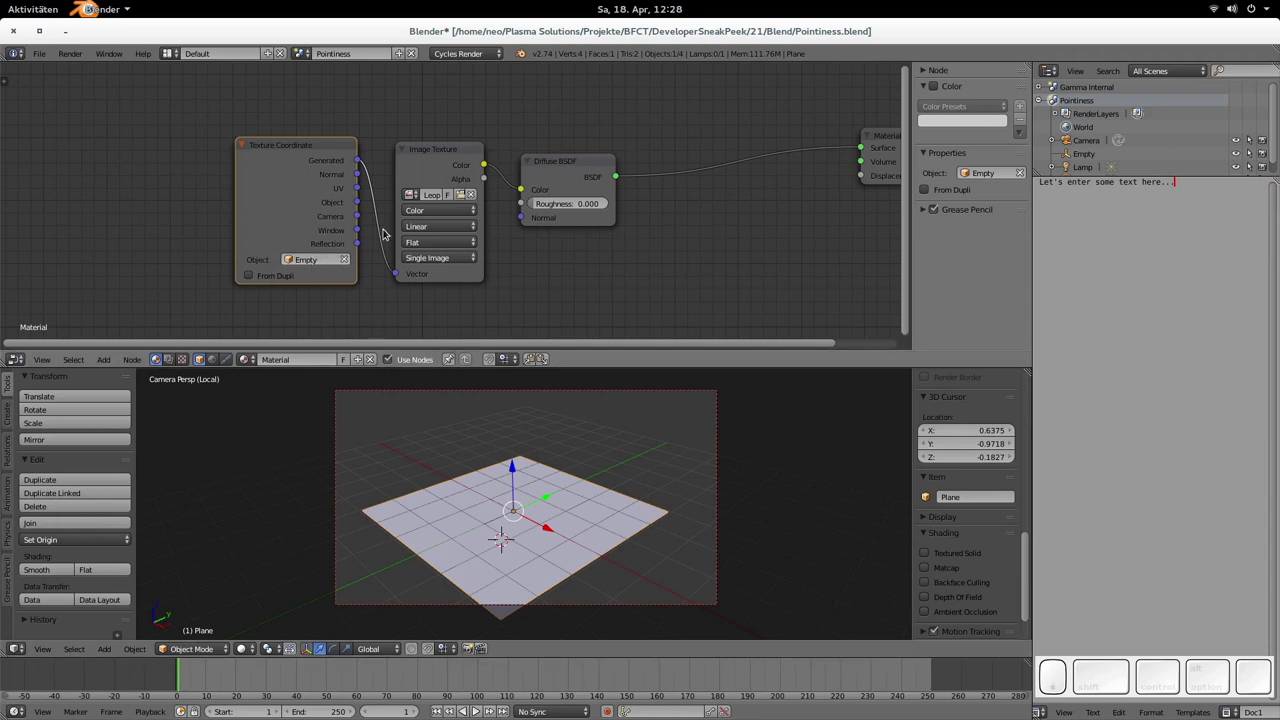
left_click_drag(360, 206, 396, 273)
- In rendered view, move the Empty and scale it up to shift and enlarge the leopard texture
key("shift+z")
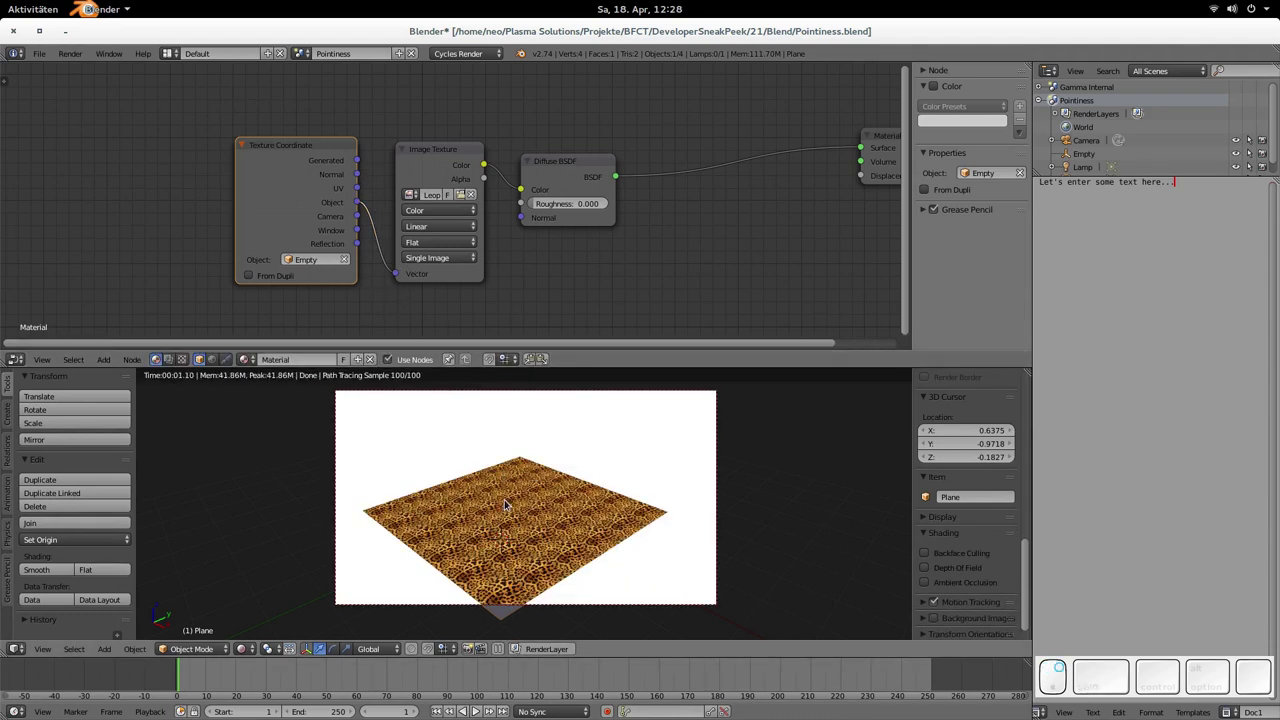
scroll(1085, 145, "down", 1)
left_click(1085, 143)
key("g")
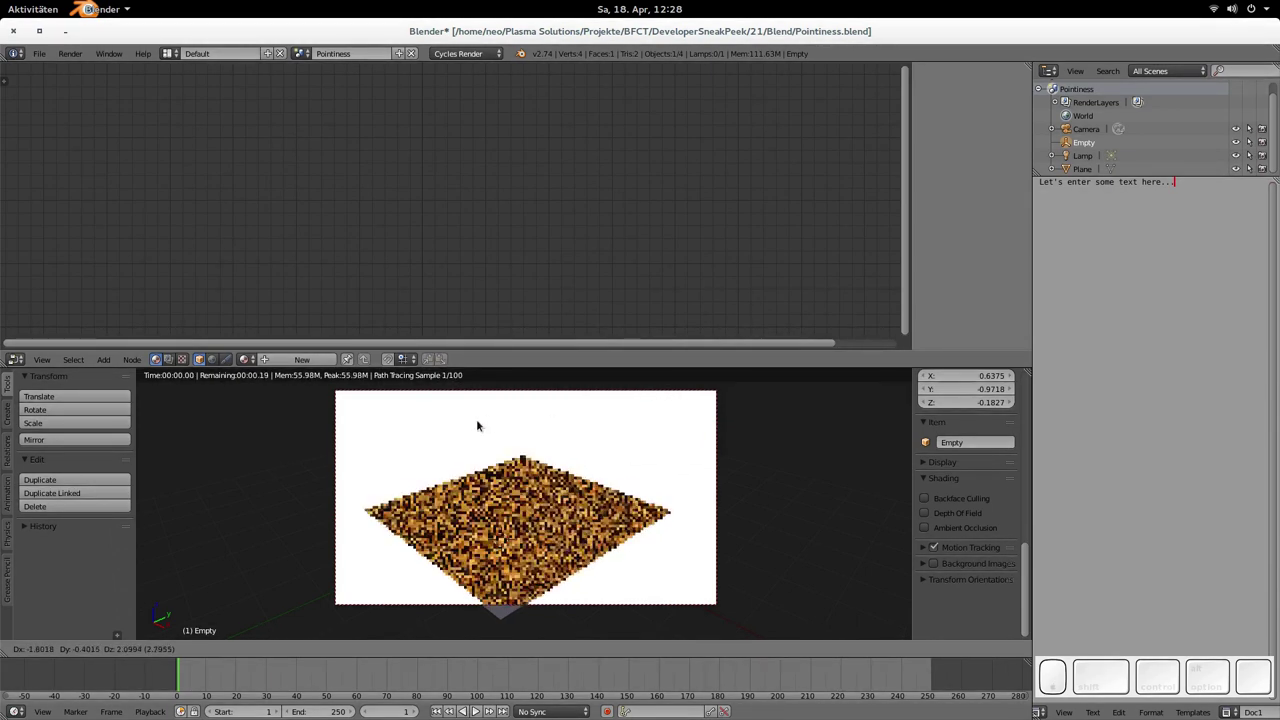
left_click(564, 427)
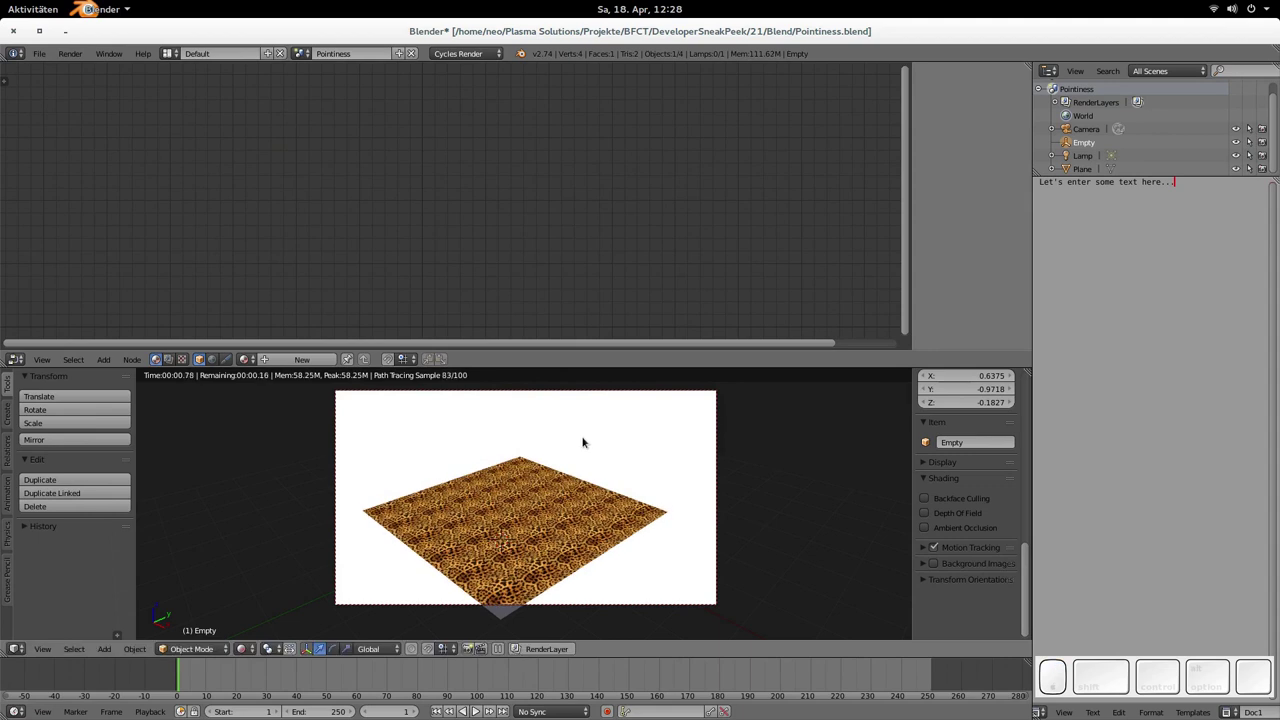
key("s")
left_click(760, 417)
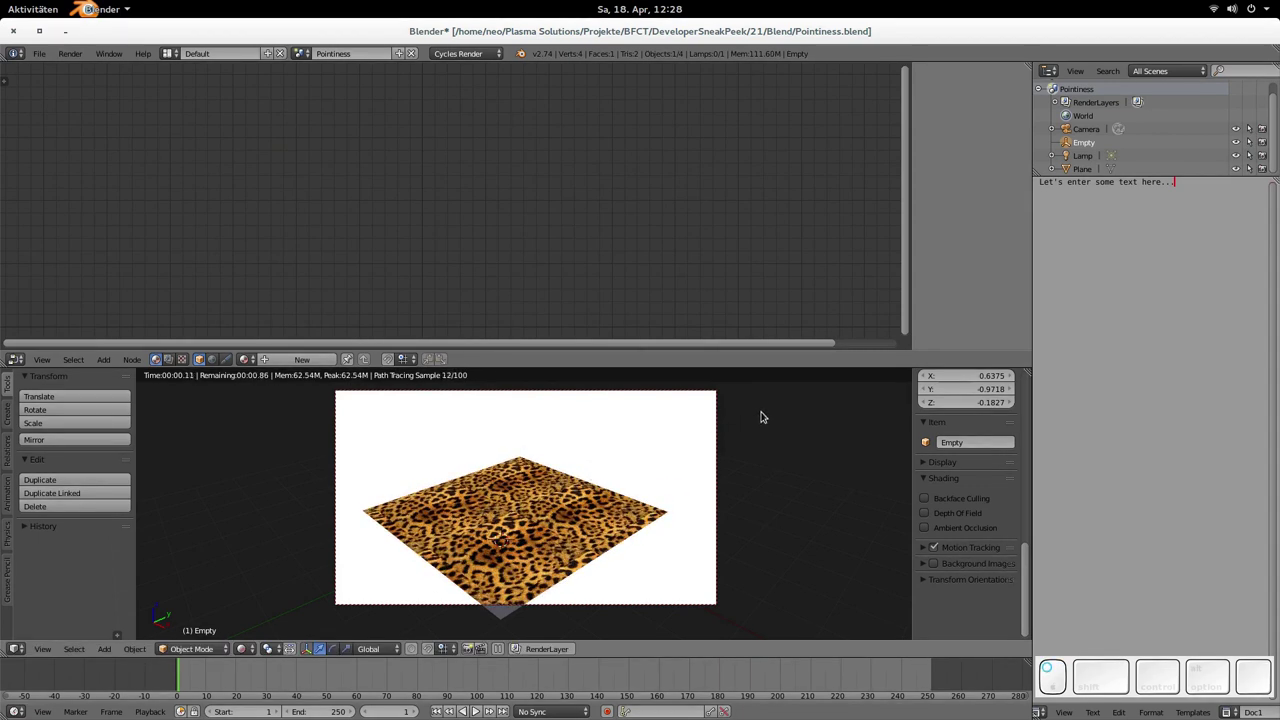
- Move the Empty left and rotate it to turn the texture, then return to solid shading
key("g")
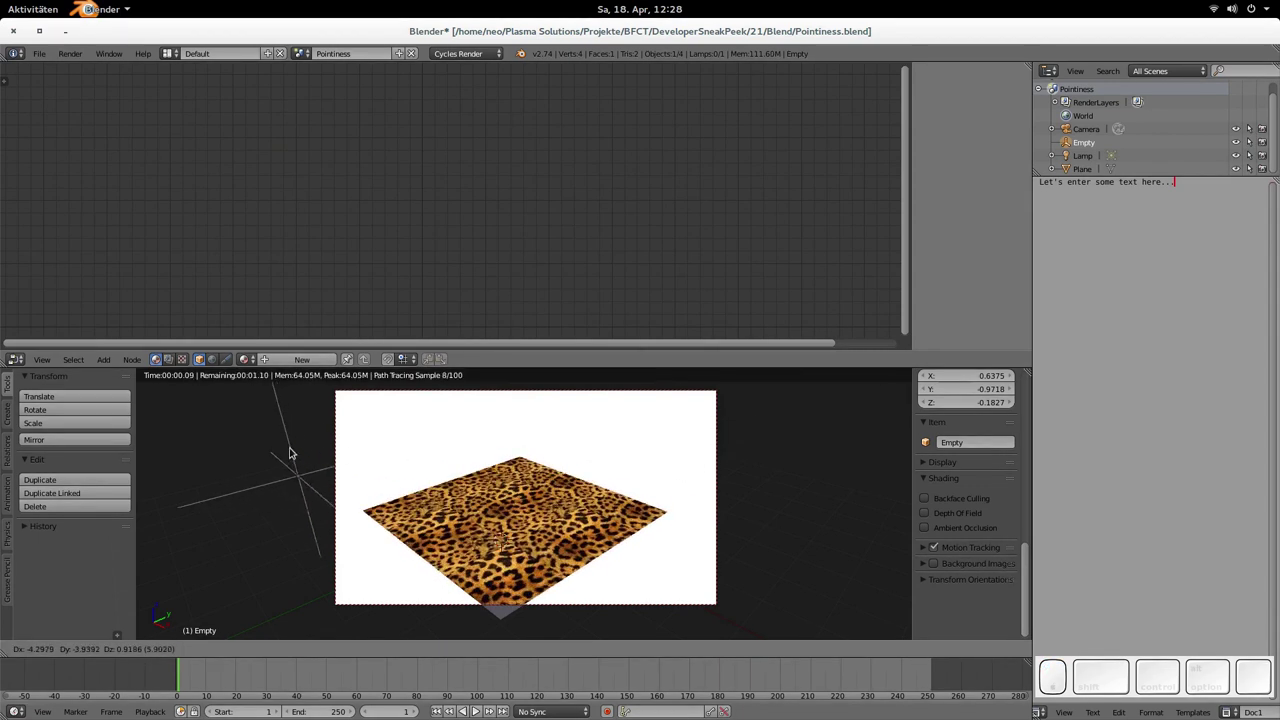
left_click(266, 478)
key("s")
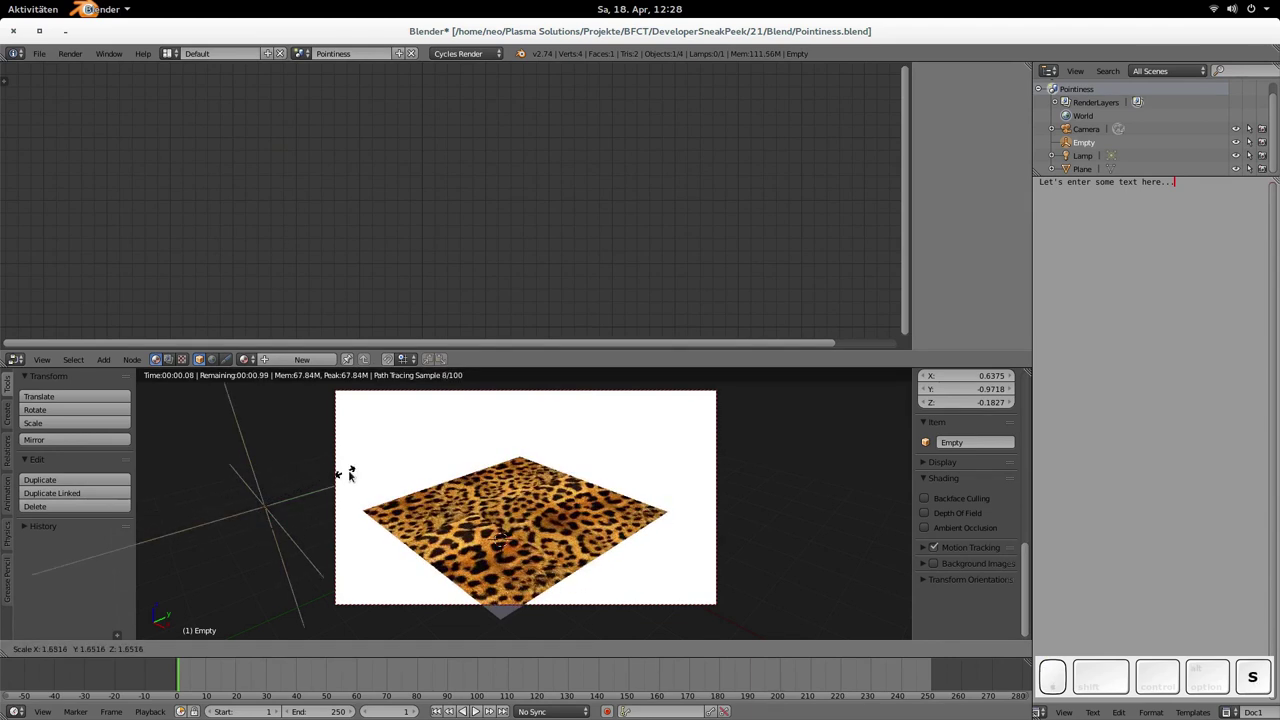
left_click(294, 499)
key("Escape")
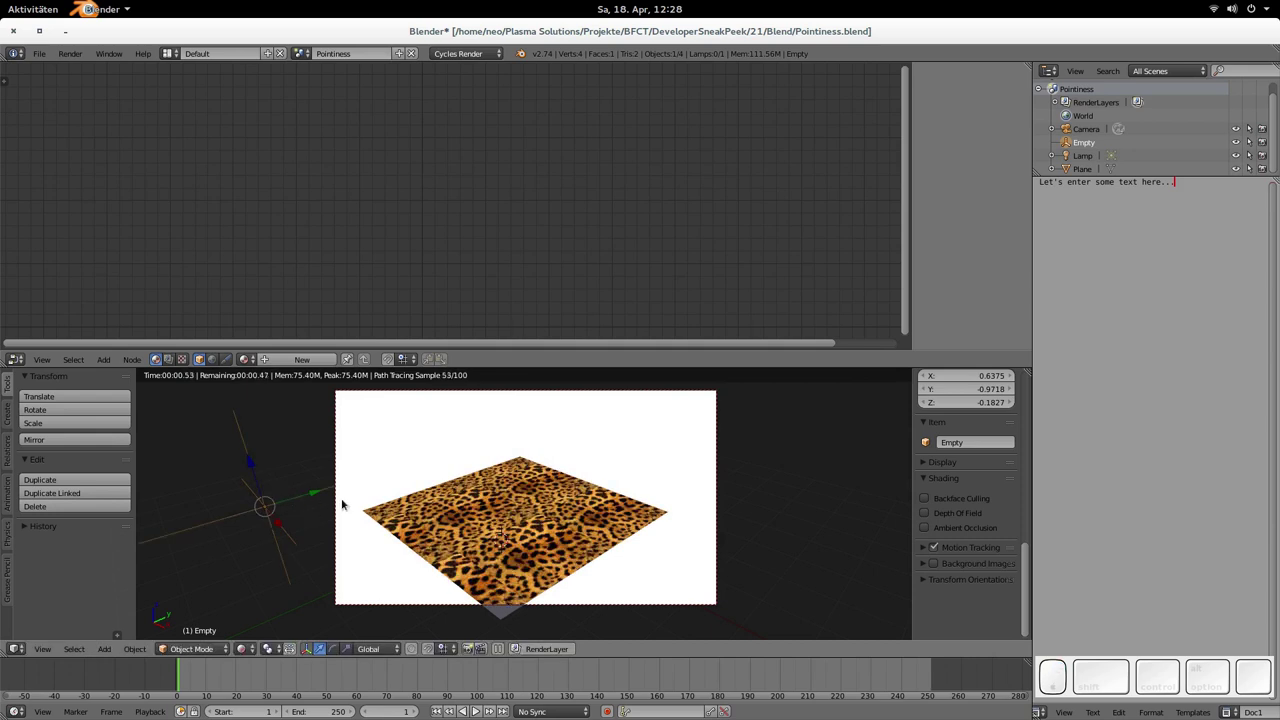
key("r")
key("r")
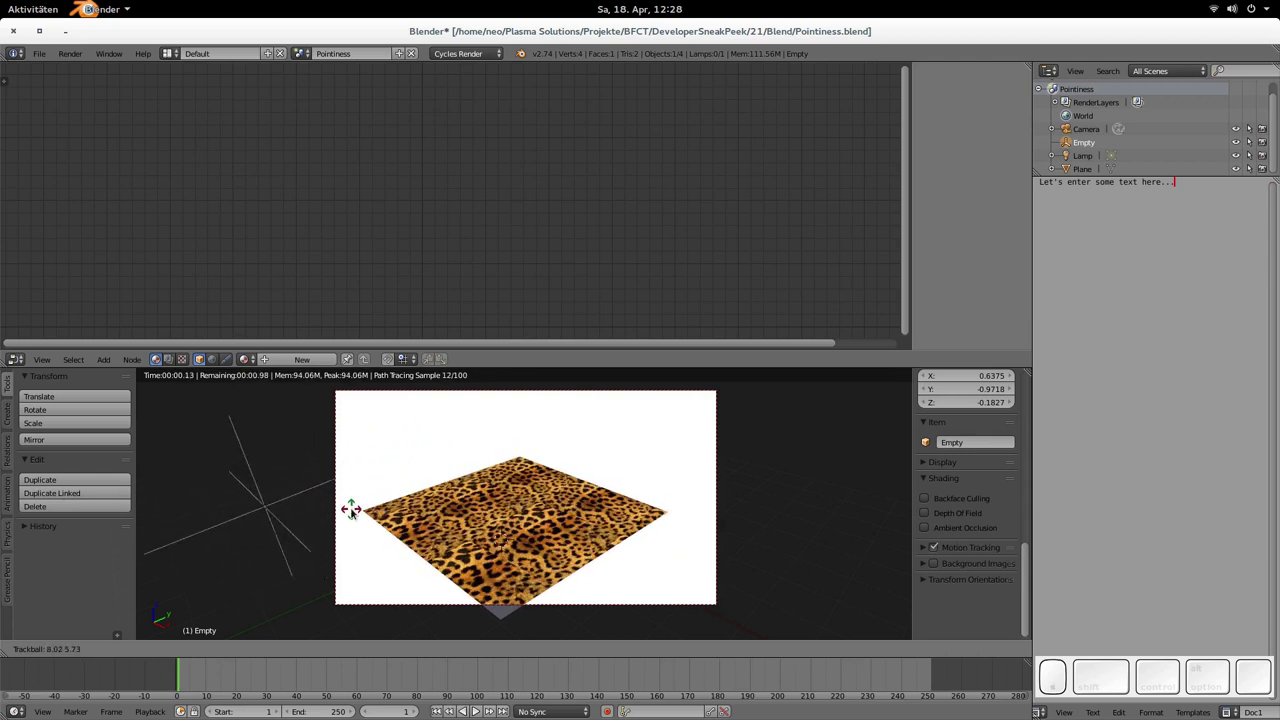
left_click(313, 458)
key("Escape")
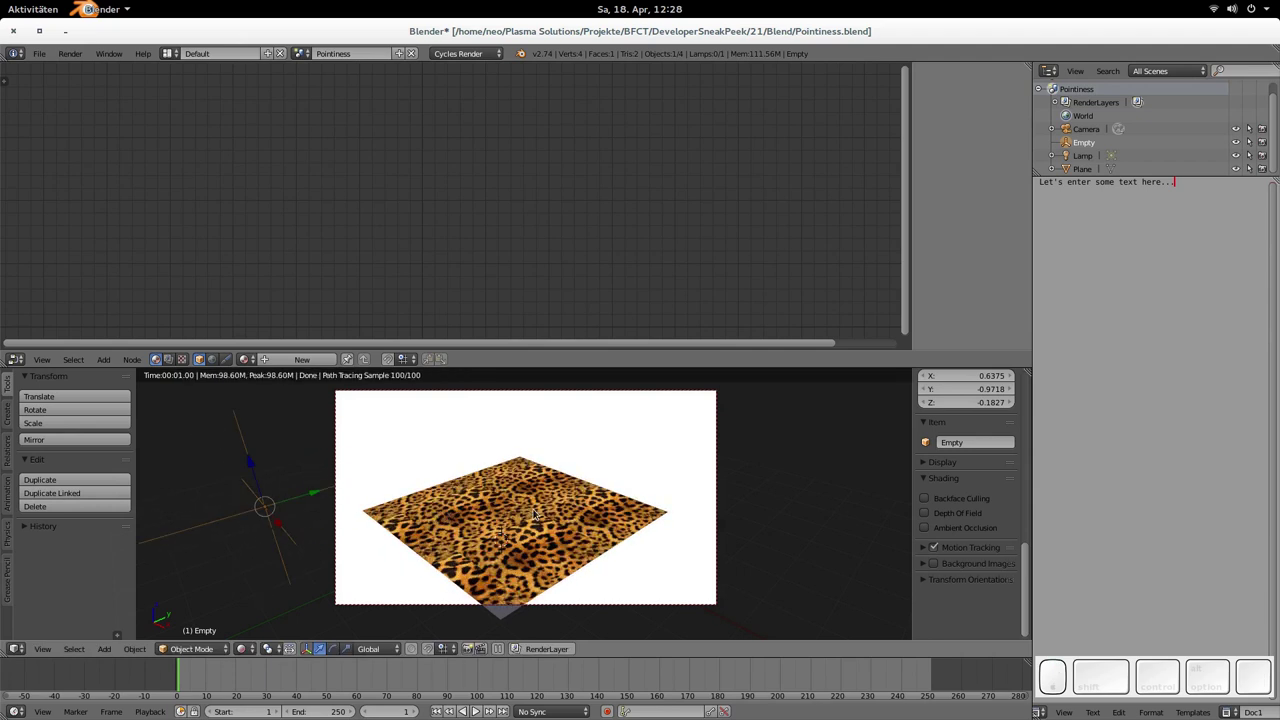
key("shift+z")
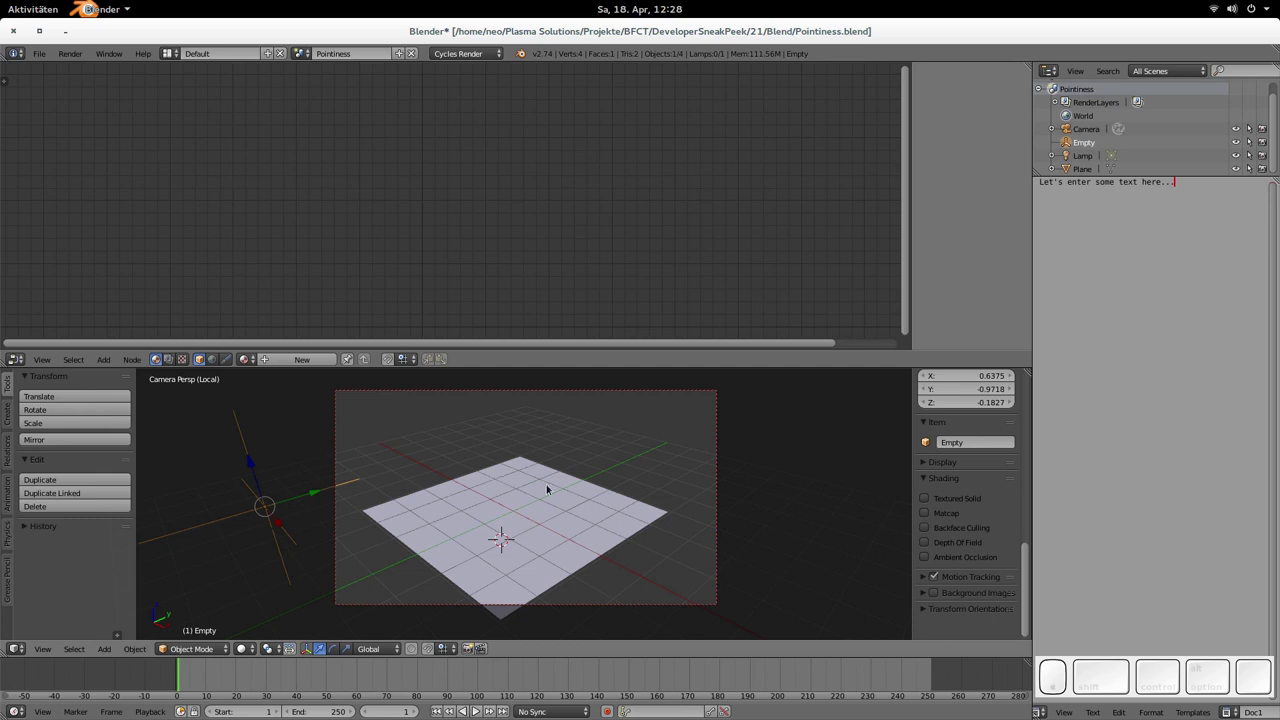
- Move the Empty back above the plane
key("shift")
key("shift")
right_click_drag(280, 508, 498, 440)
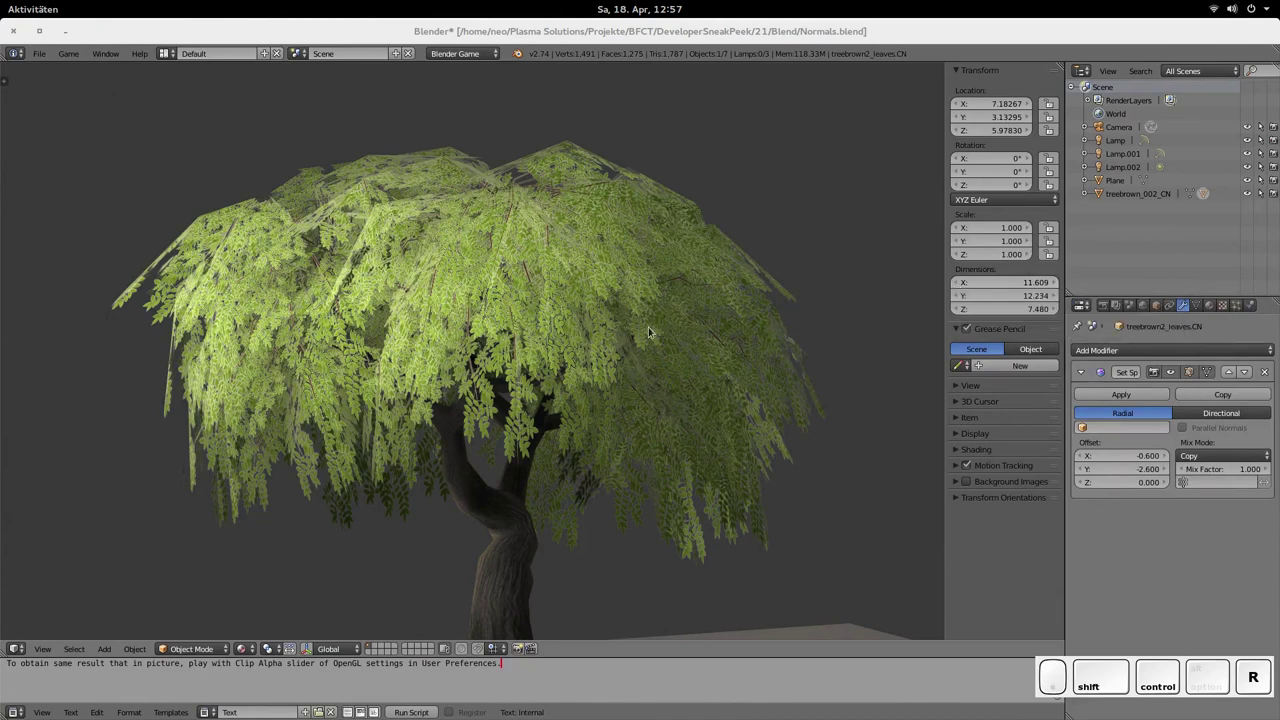
- Add a Normal Edit modifier to the tree leaves and orbit around the canopy
mouse_move(645, 243)
middle_mouse_down()
mouse_move(531, 169)
mouse_move(643, 263)
middle_mouse_up()
left_click(1100, 350)
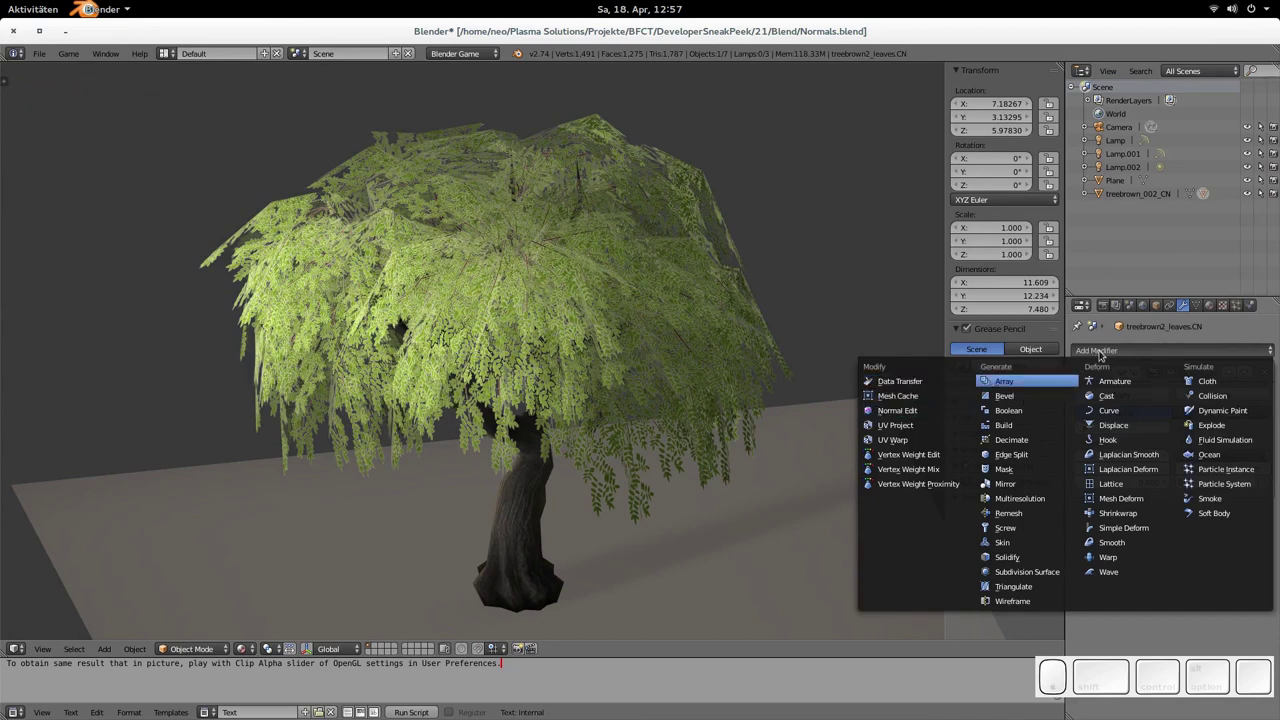
left_click(900, 410)
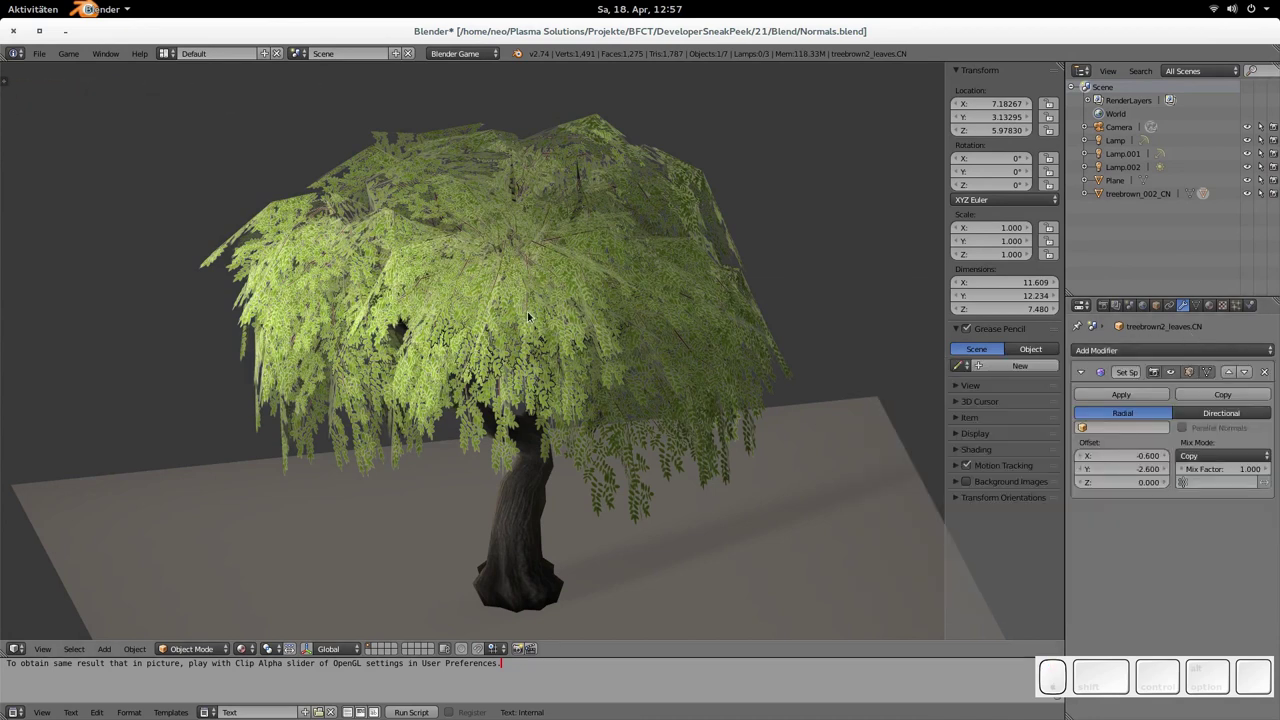
middle_click_drag(501, 350, 558, 365)
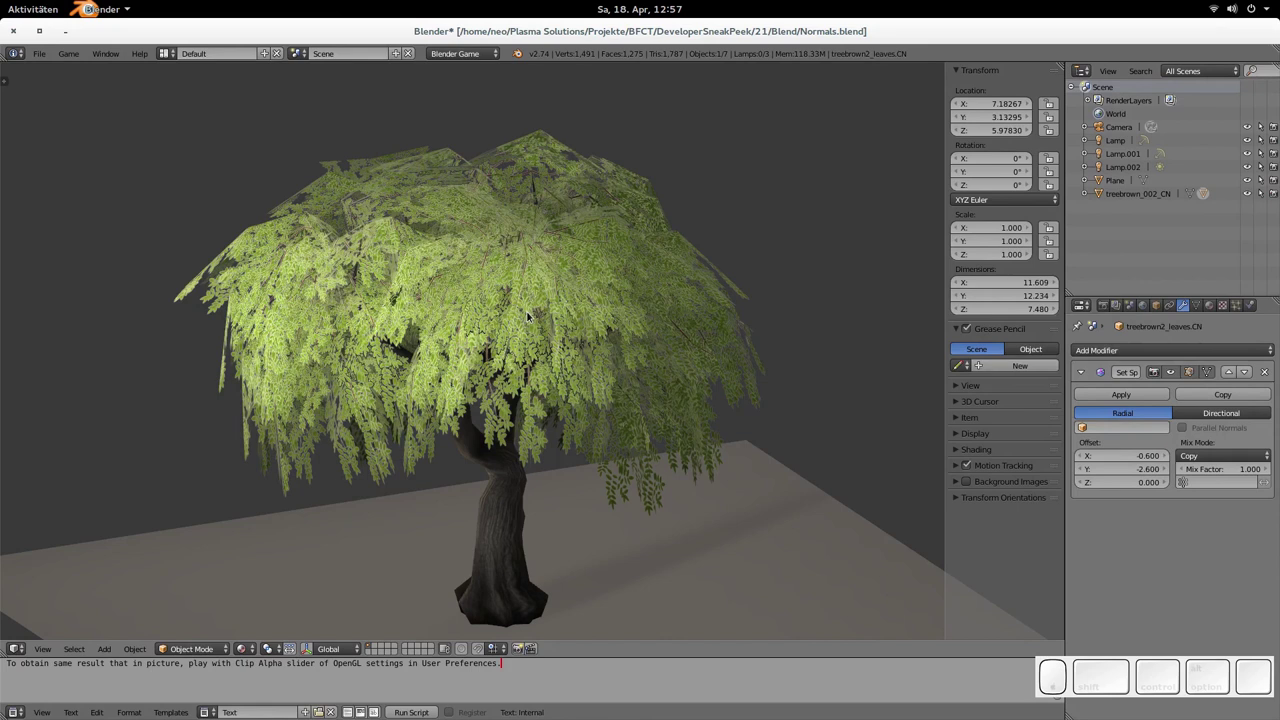
middle_click_drag(606, 462, 600, 360)
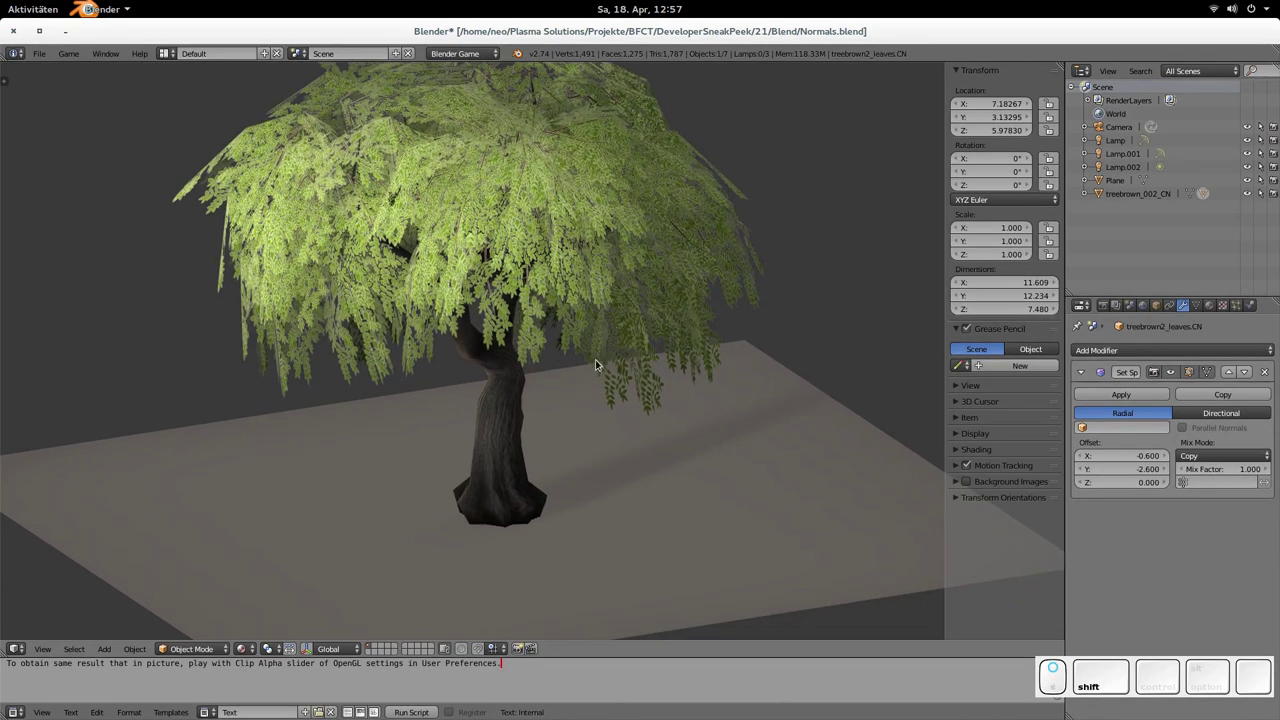
scroll(605, 355, "up", 3)
scroll(617, 353, "up", 5, "shift")
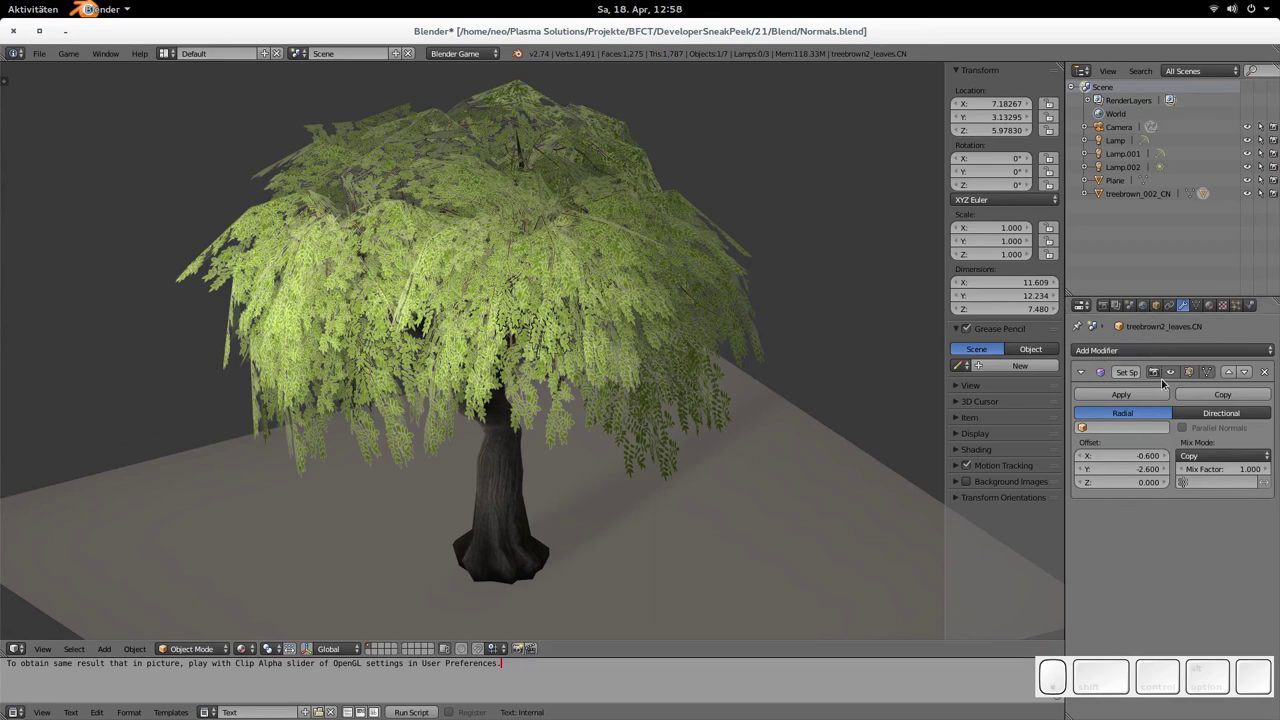
- Toggle the Normal Edit modifier's viewport effect and orbit to compare the leaf shading
left_click(1170, 372)
middle_click_drag(459, 318, 535, 258)
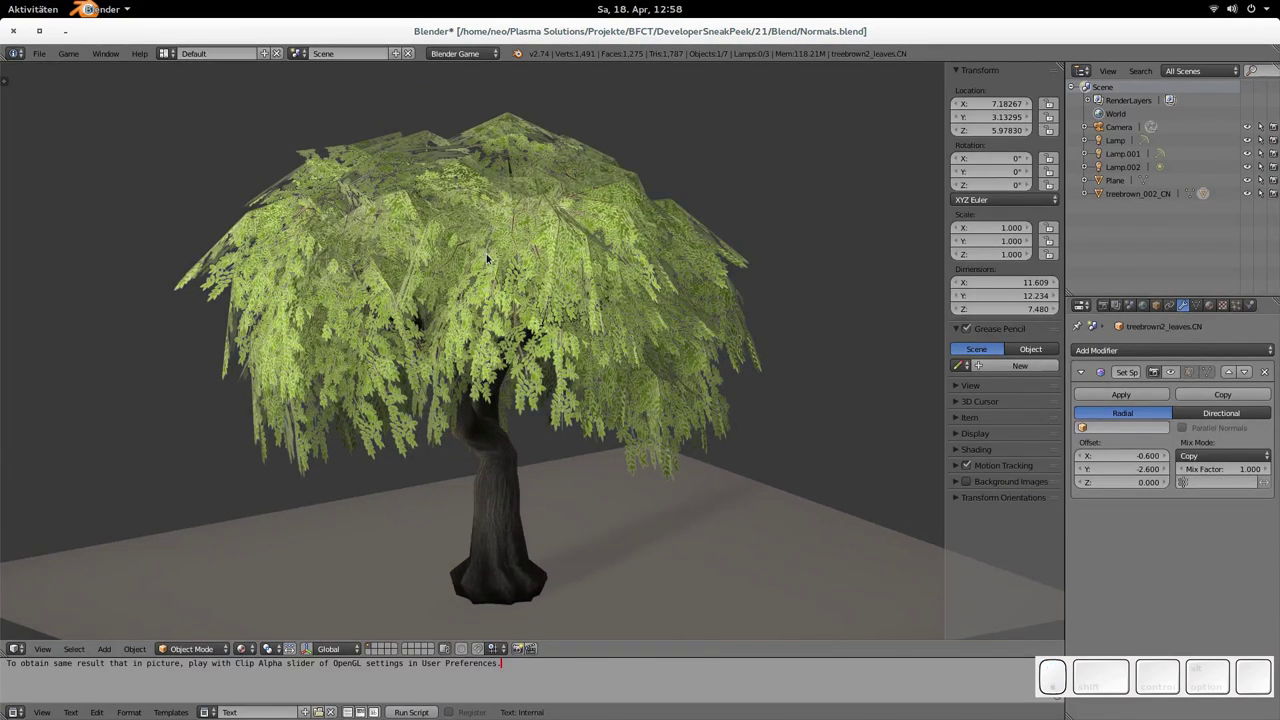
middle_click_drag(548, 218, 651, 251)
scroll(573, 252, "up", 5)
scroll(651, 251, "down", 6)
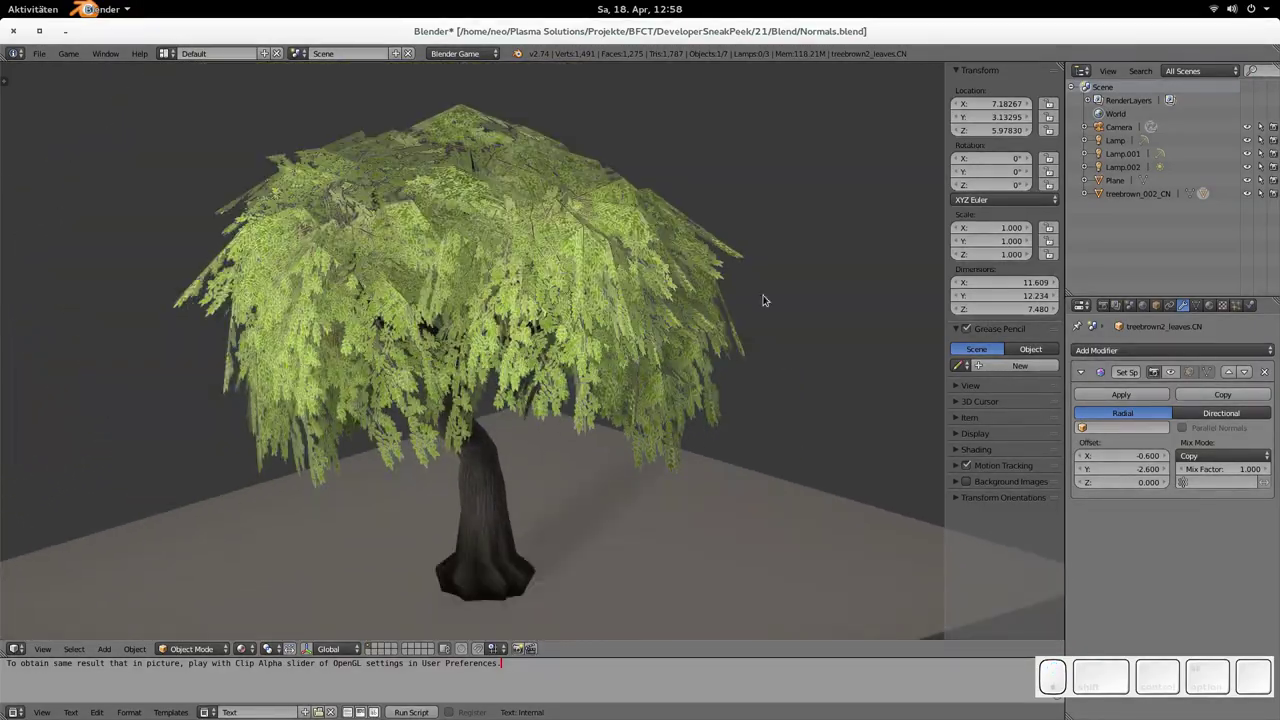
- Re-add Normal Edit, switch its effect on, and enter Edit Mode to show leaf normals
left_click(1176, 350)
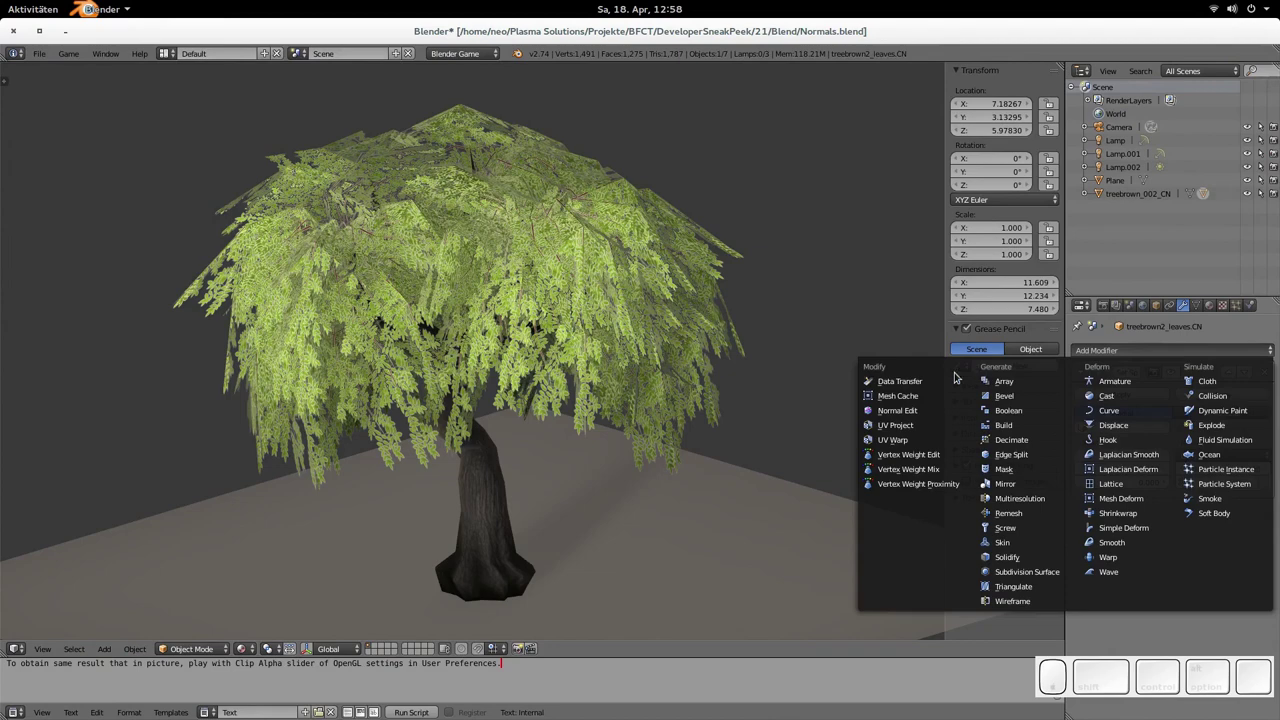
left_click(910, 411)
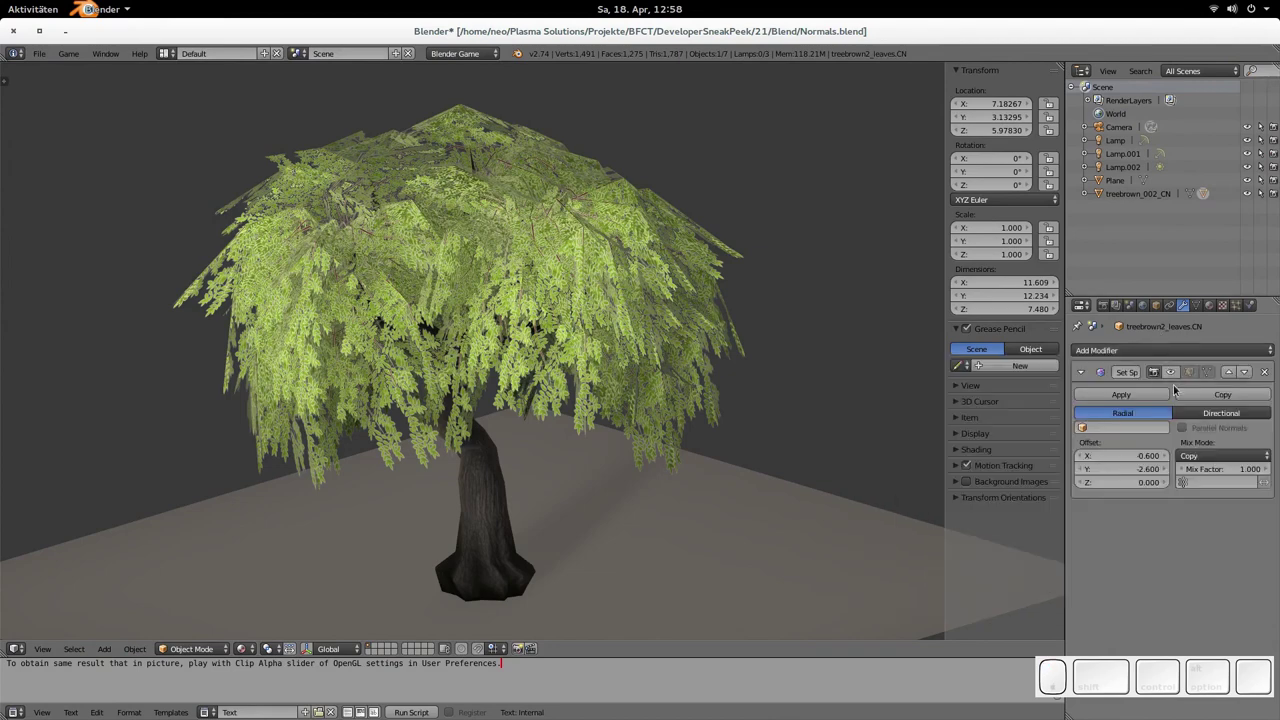
left_click(1176, 372)
mouse_move(530, 345)
middle_mouse_down()
mouse_move(545, 355)
mouse_move(484, 412)
middle_mouse_up()
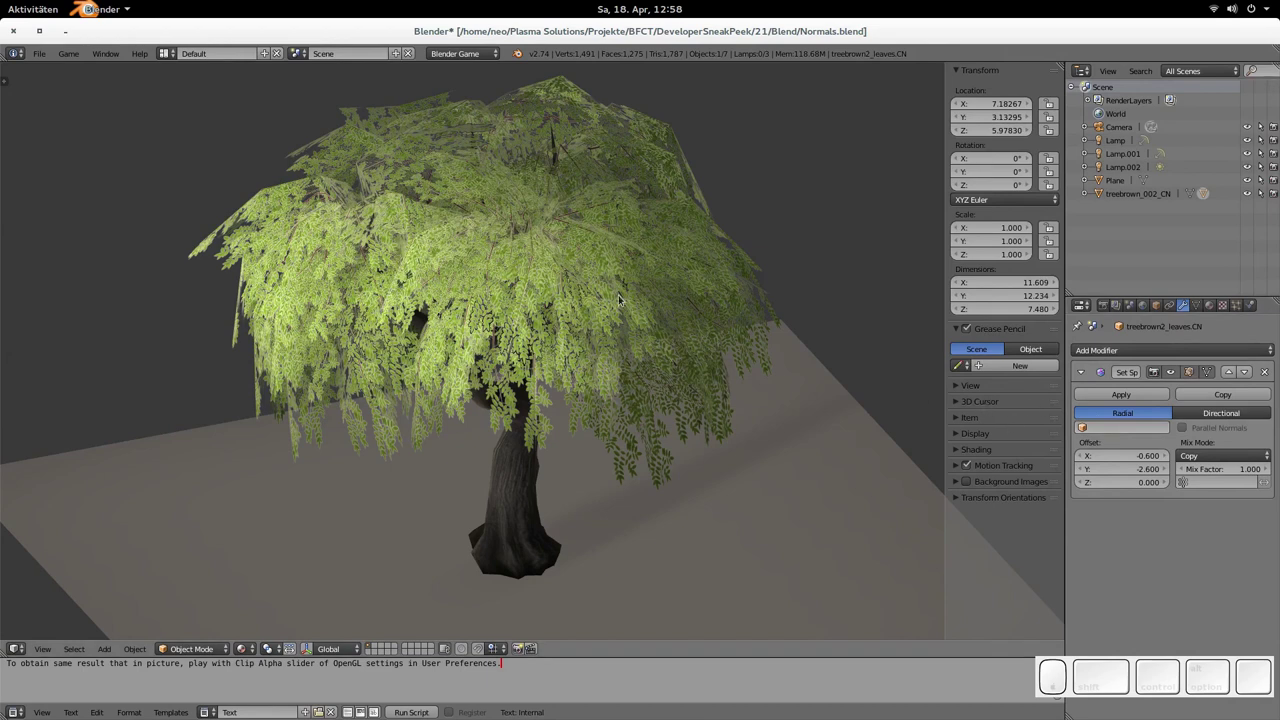
key("Tab")
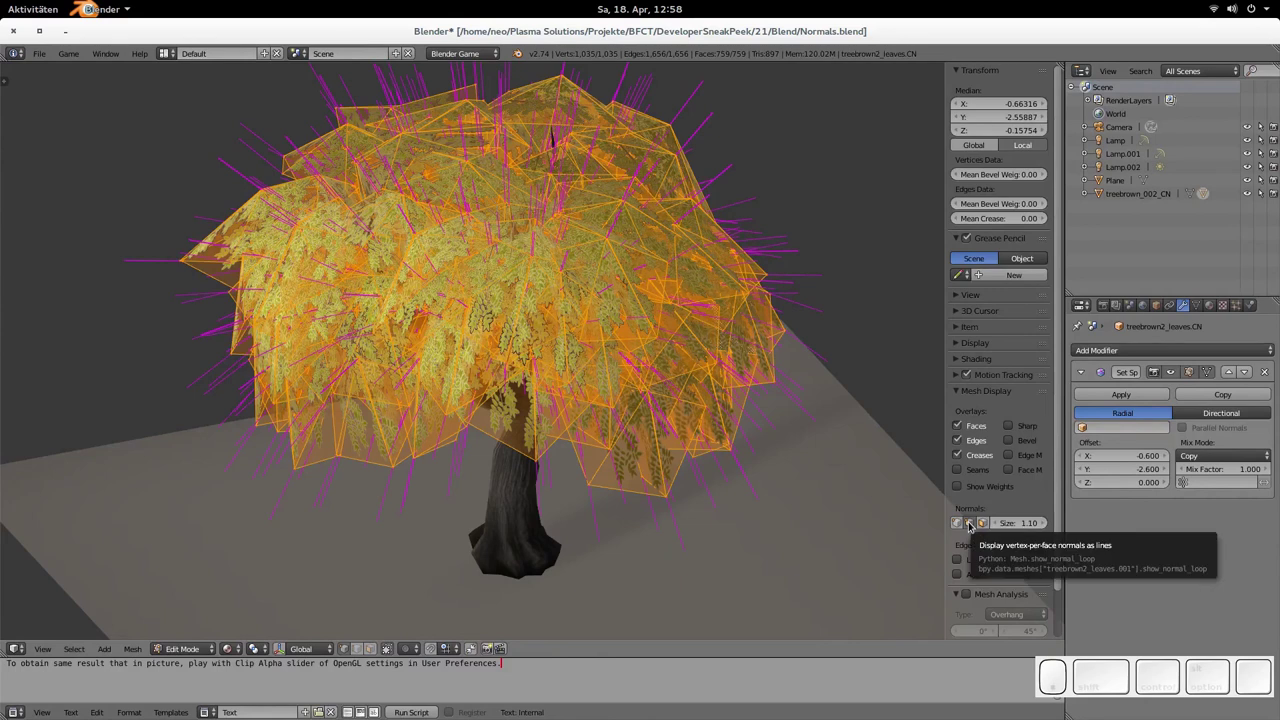
left_click(1171, 373)
middle_click_drag(690, 402, 557, 365)
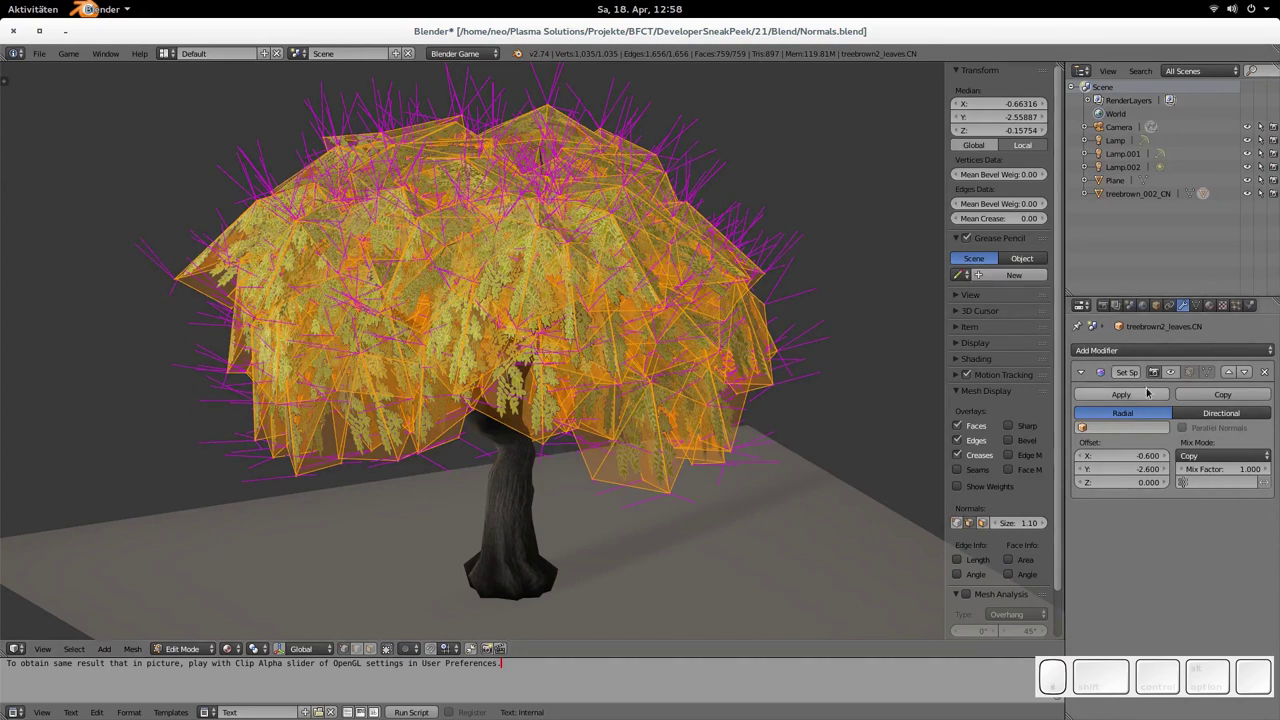
left_click(1173, 372)
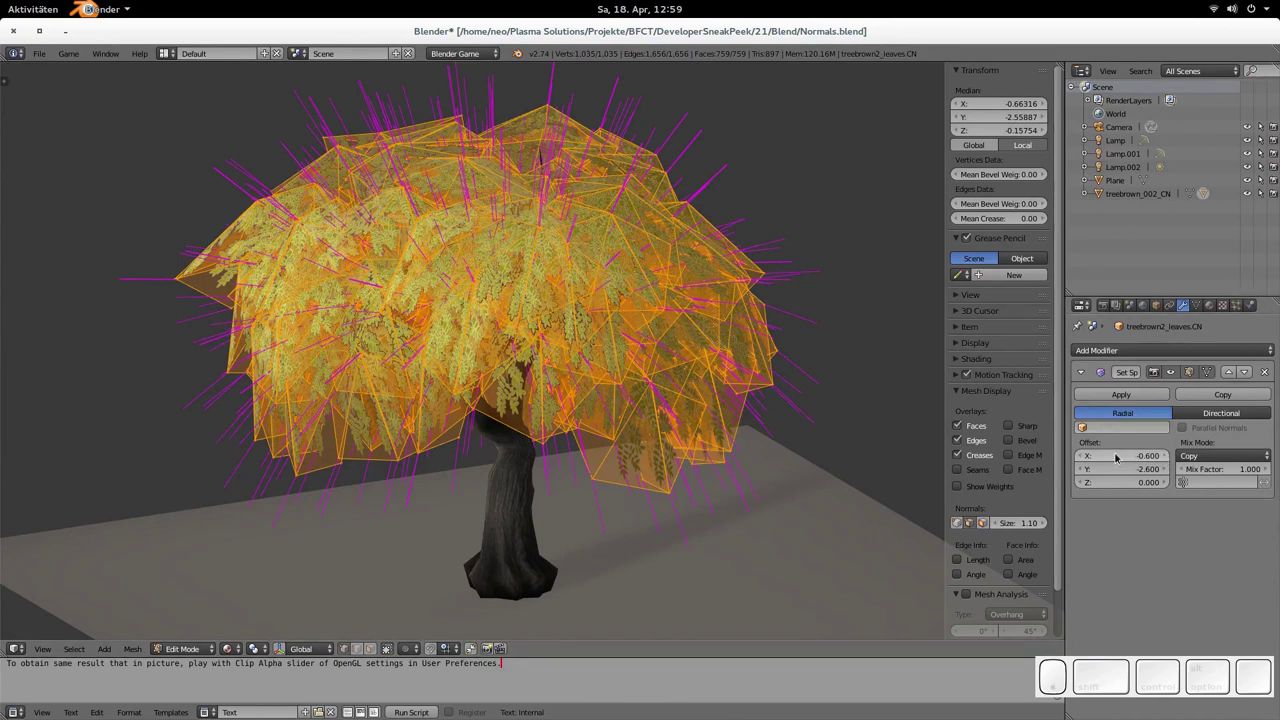
left_click_drag(1116, 457, 1065, 457)
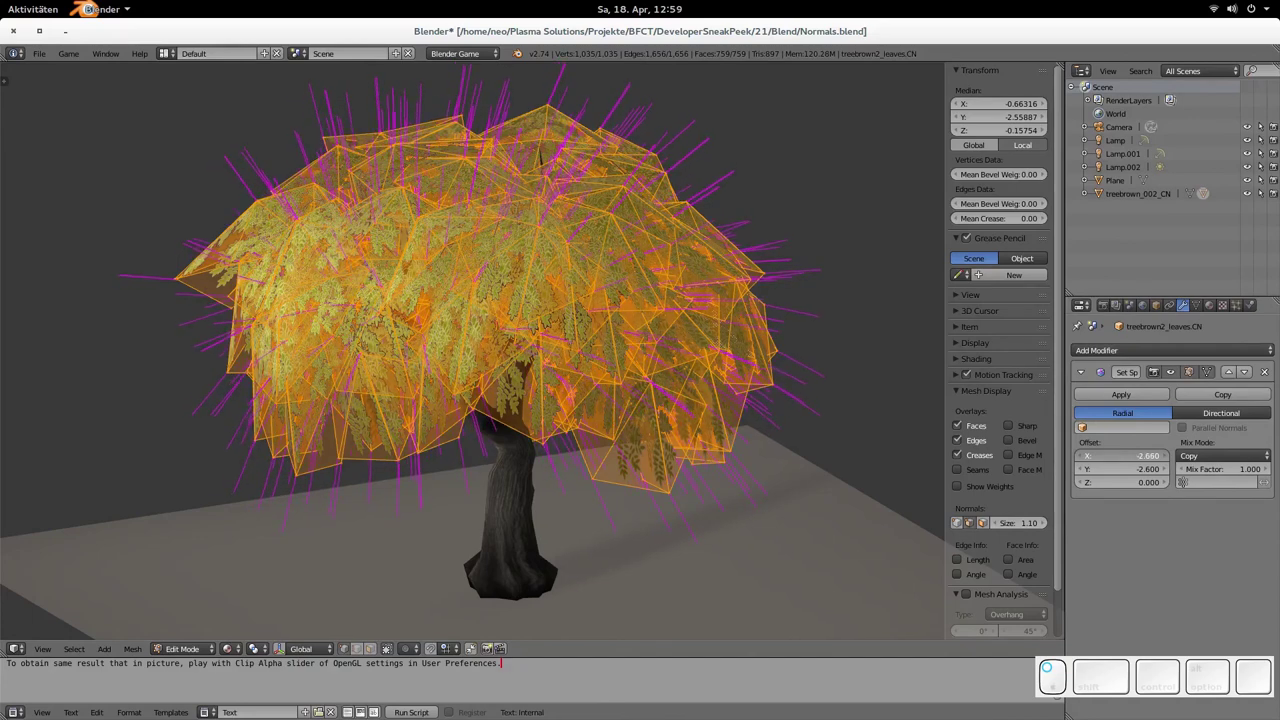
mouse_move(1125, 455)
left_mouse_down()
mouse_move(1165, 455)
mouse_move(1100, 455)
mouse_move(1122, 455)
mouse_move(1122, 473)
left_mouse_up()
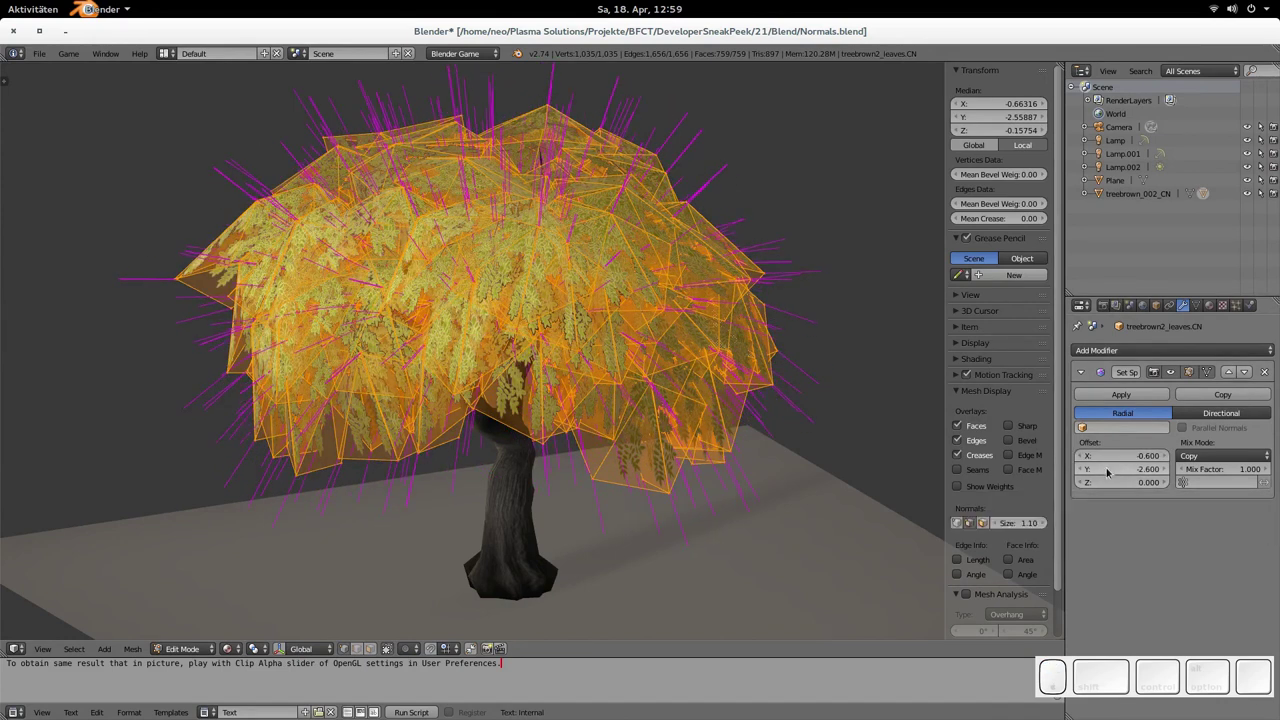
left_click_drag(1120, 469, 1195, 482)
key("Escape")
key("Escape")
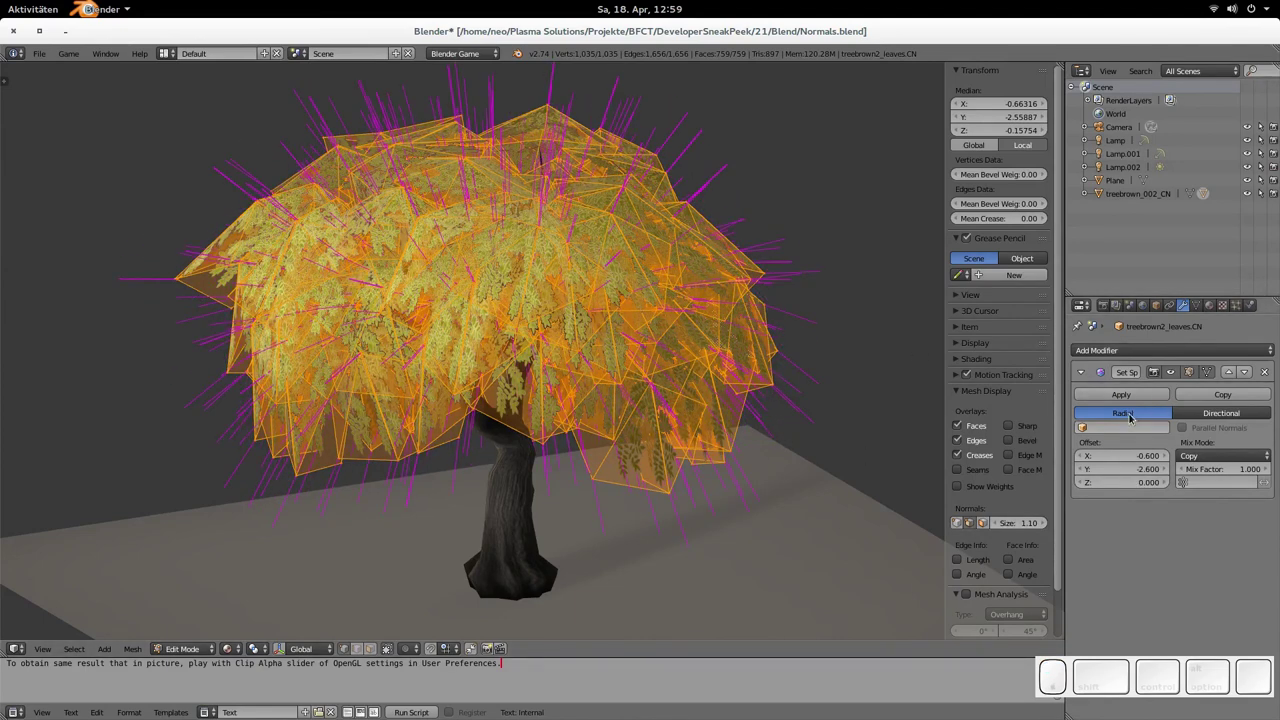
left_click(1222, 413)
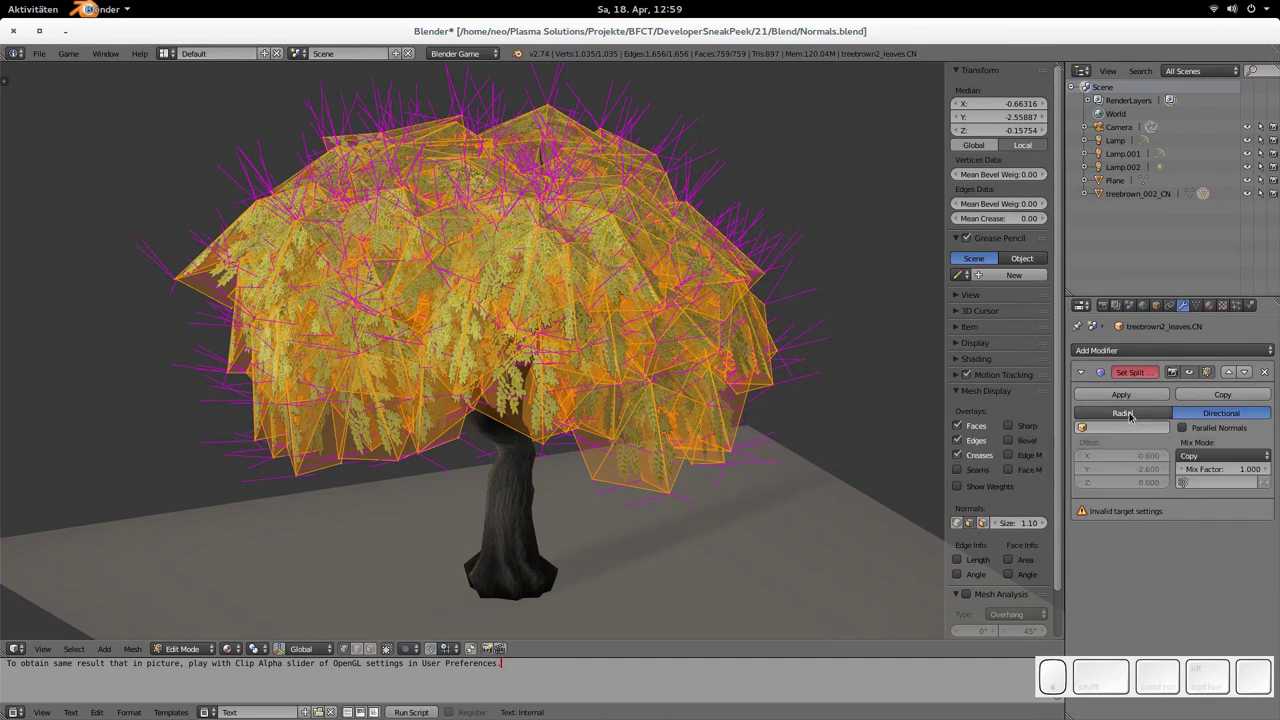
left_click(1128, 414)
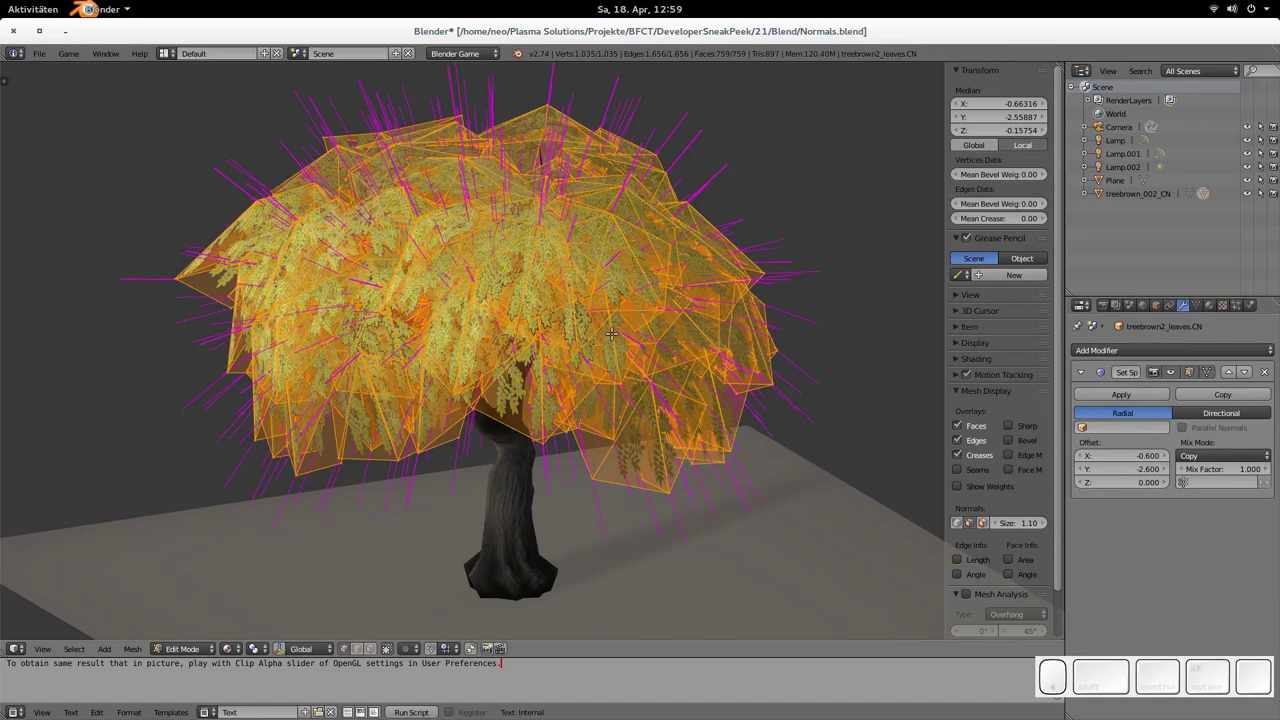
key("Tab")
middle_click_drag(450, 335, 448, 308)
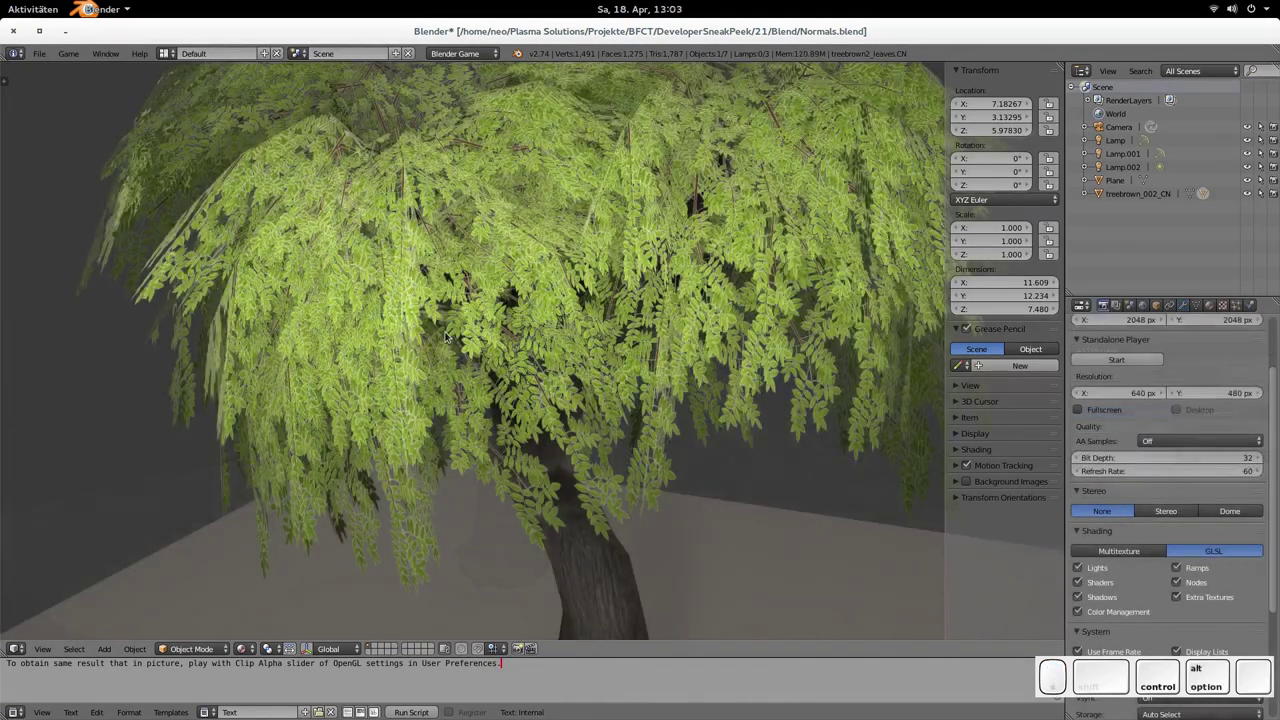
- Set the OpenGL Clip Alpha preference to about 0.495 and close User Preferences
scroll(446, 338, "up", 5)
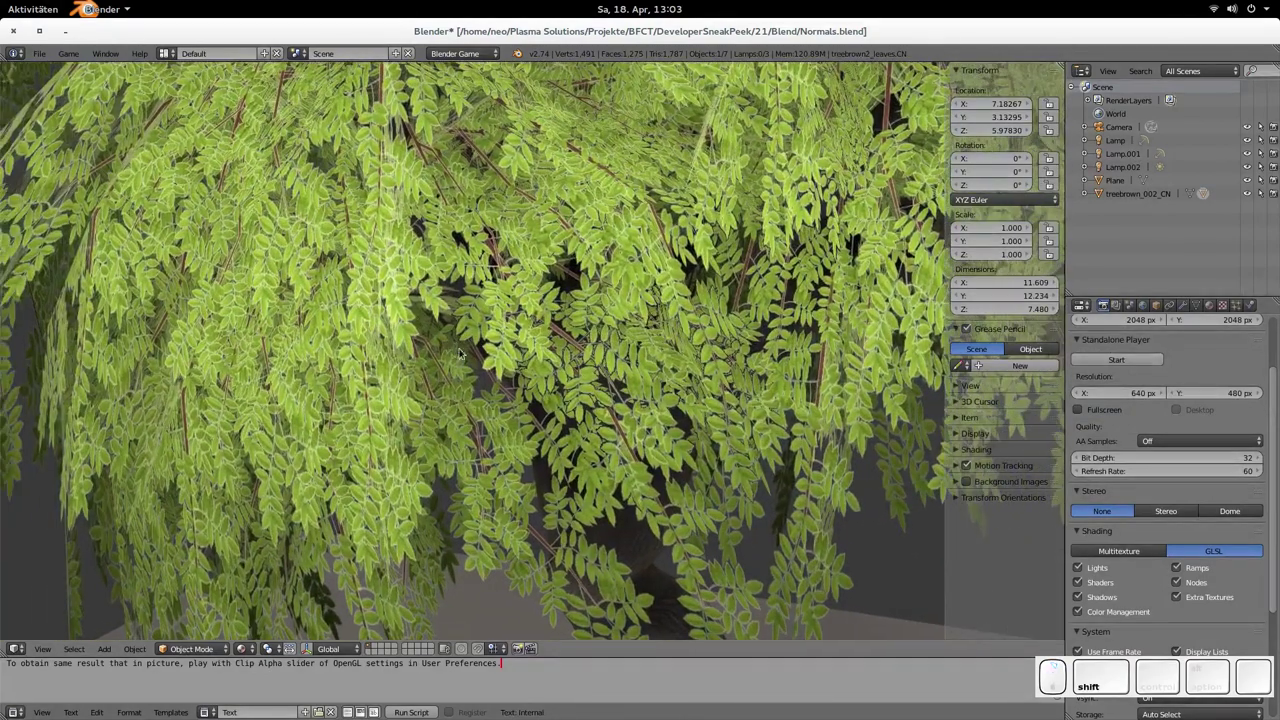
middle_click_drag(460, 354, 500, 354)
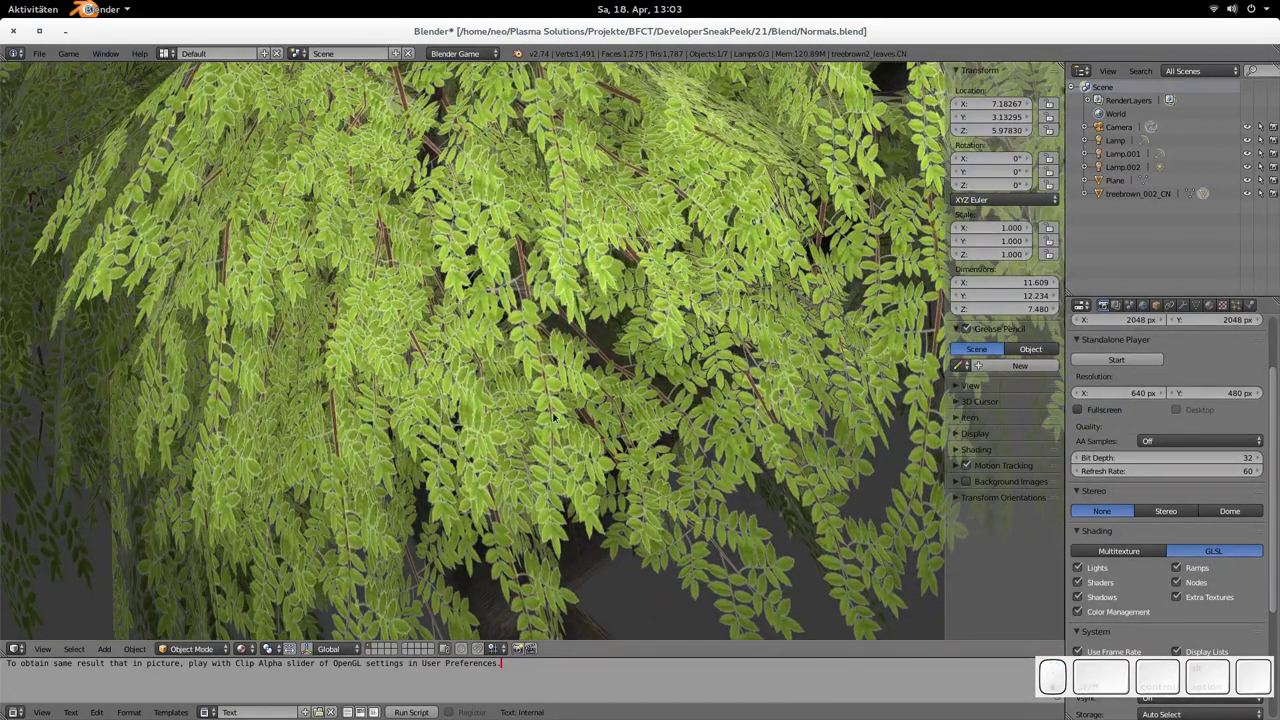
scroll(600, 417, "down", 6)
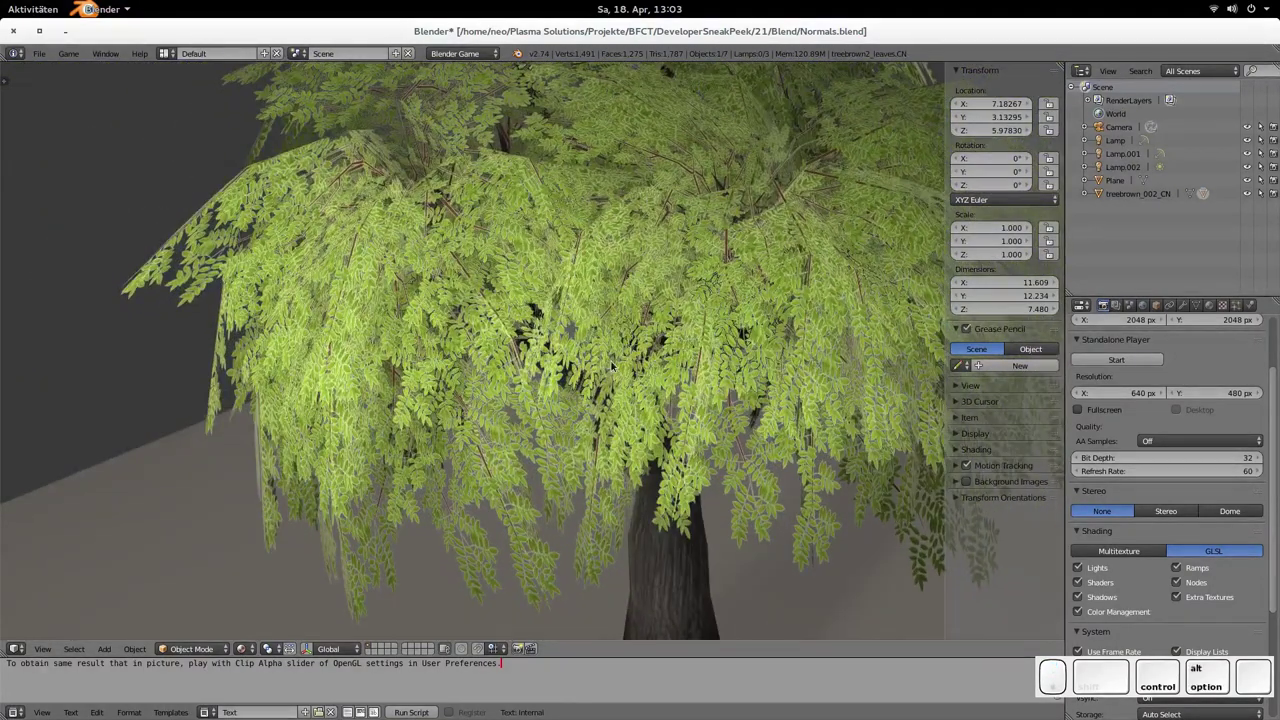
key("ctrl+alt+u")
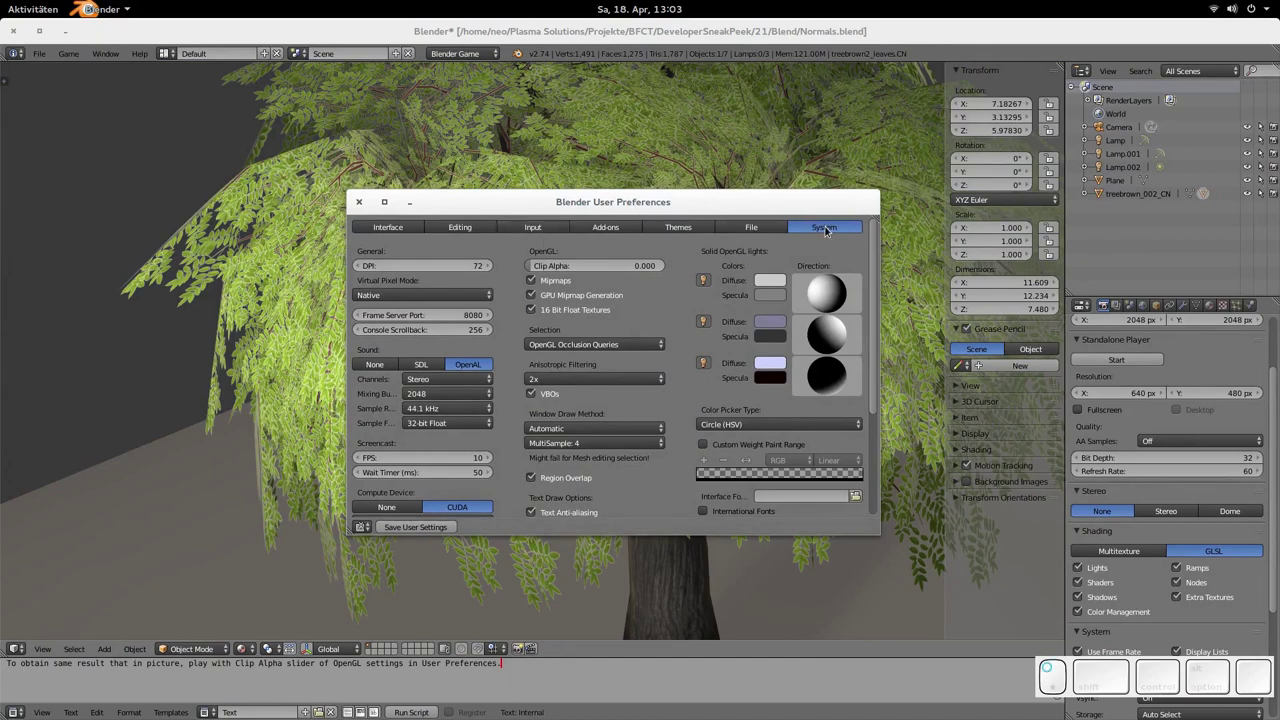
left_click_drag(584, 204, 835, 108)
left_click_drag(810, 170, 866, 168)
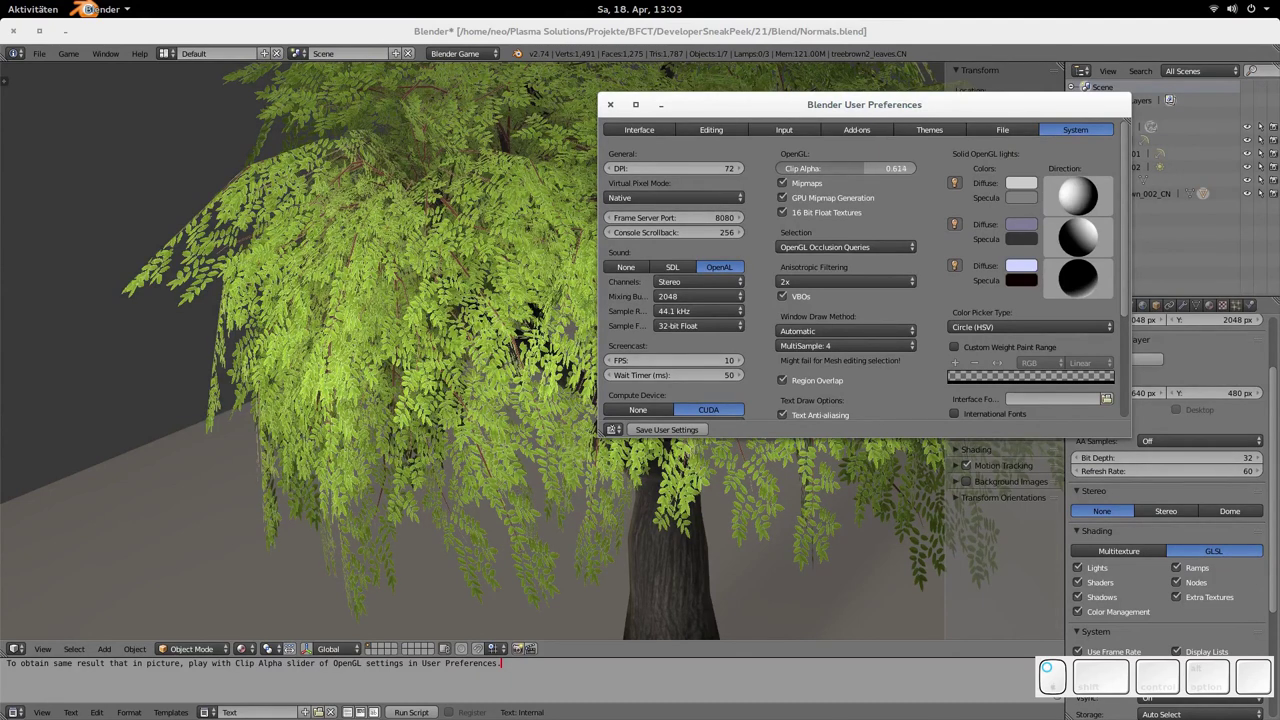
left_click_drag(858, 168, 858, 172)
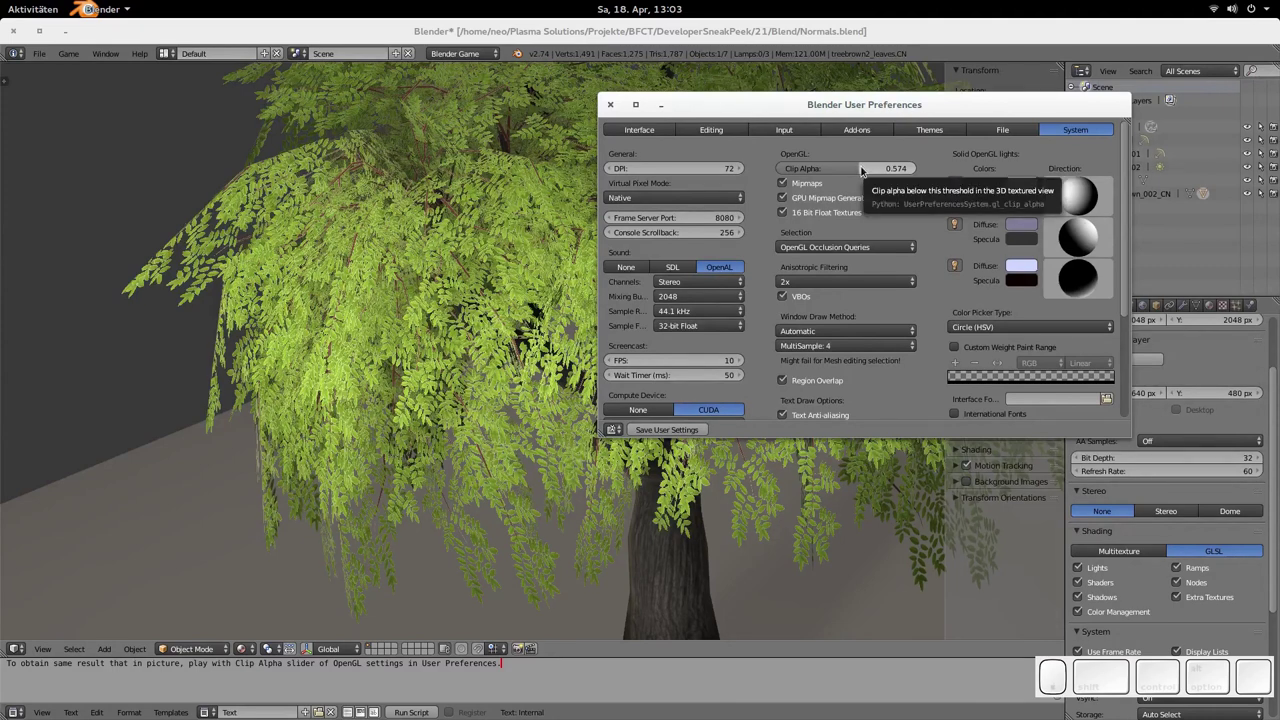
left_click_drag(858, 172, 828, 172)
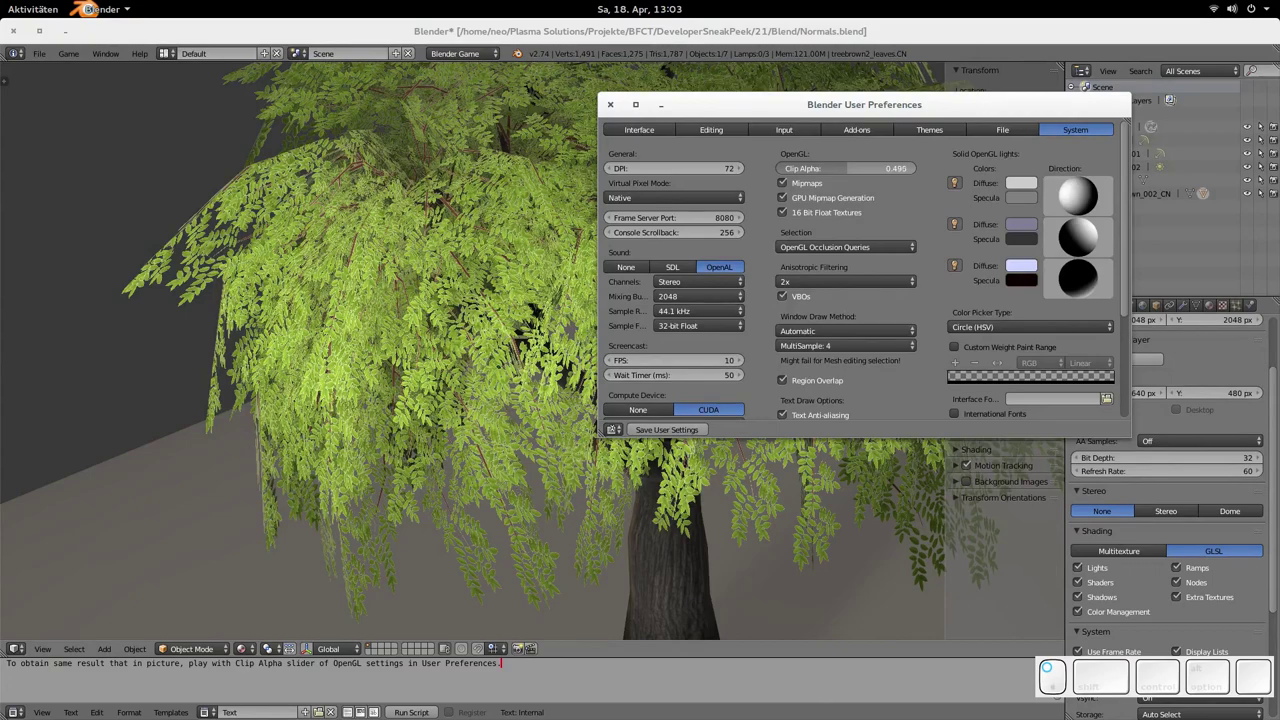
left_click(610, 104)
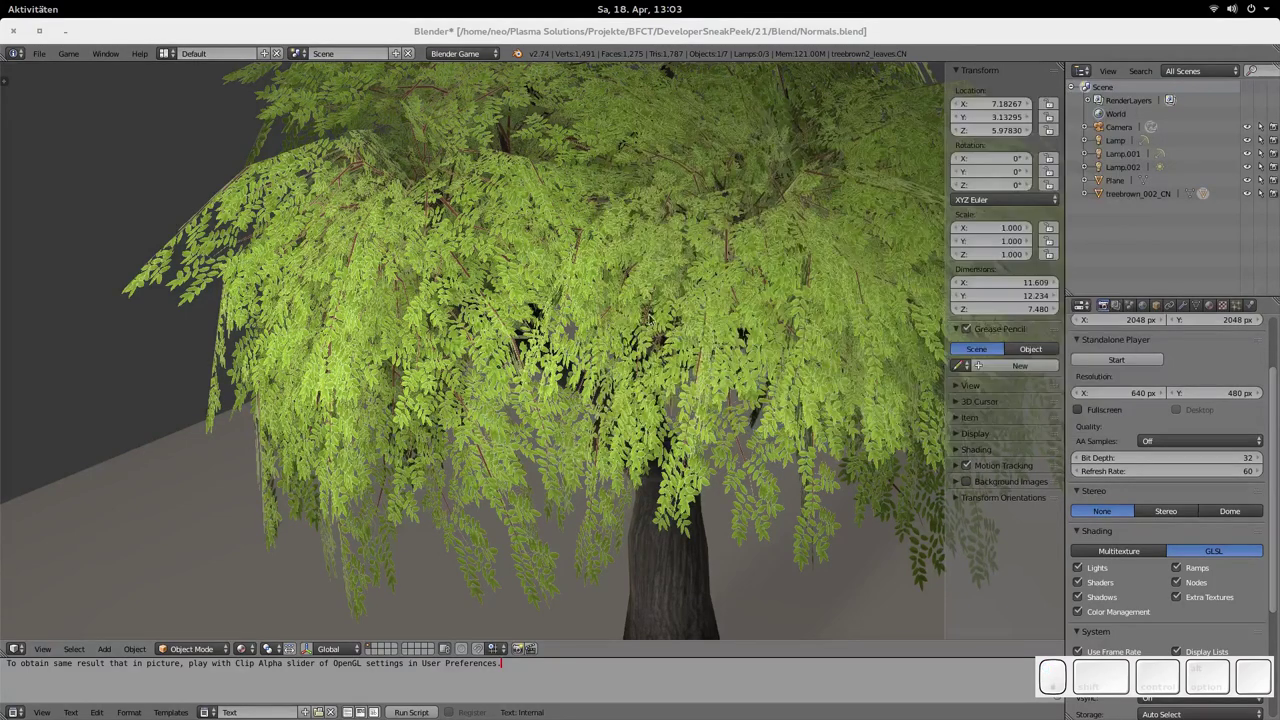
- Make the PaintingRake cube shadeless and switch viewport shading to Texture
scroll(678, 332, "down", 3)
middle_click_drag(678, 332, 705, 310)
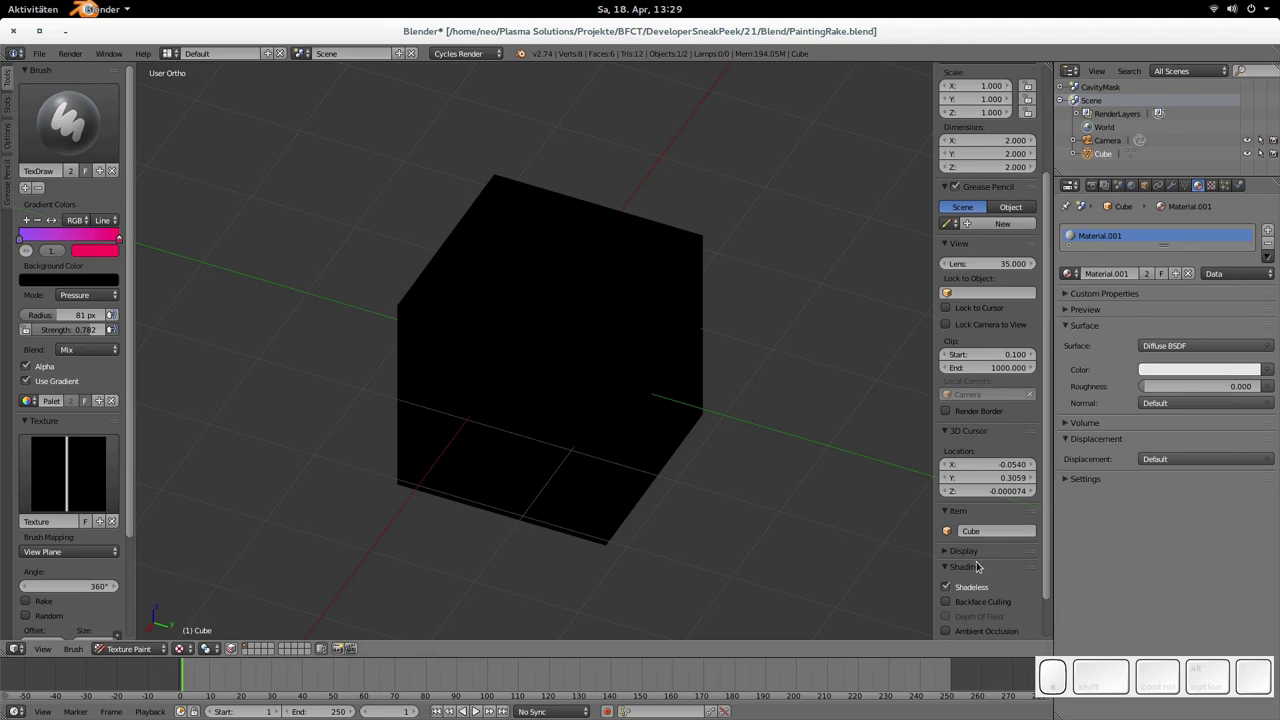
left_click(969, 591)
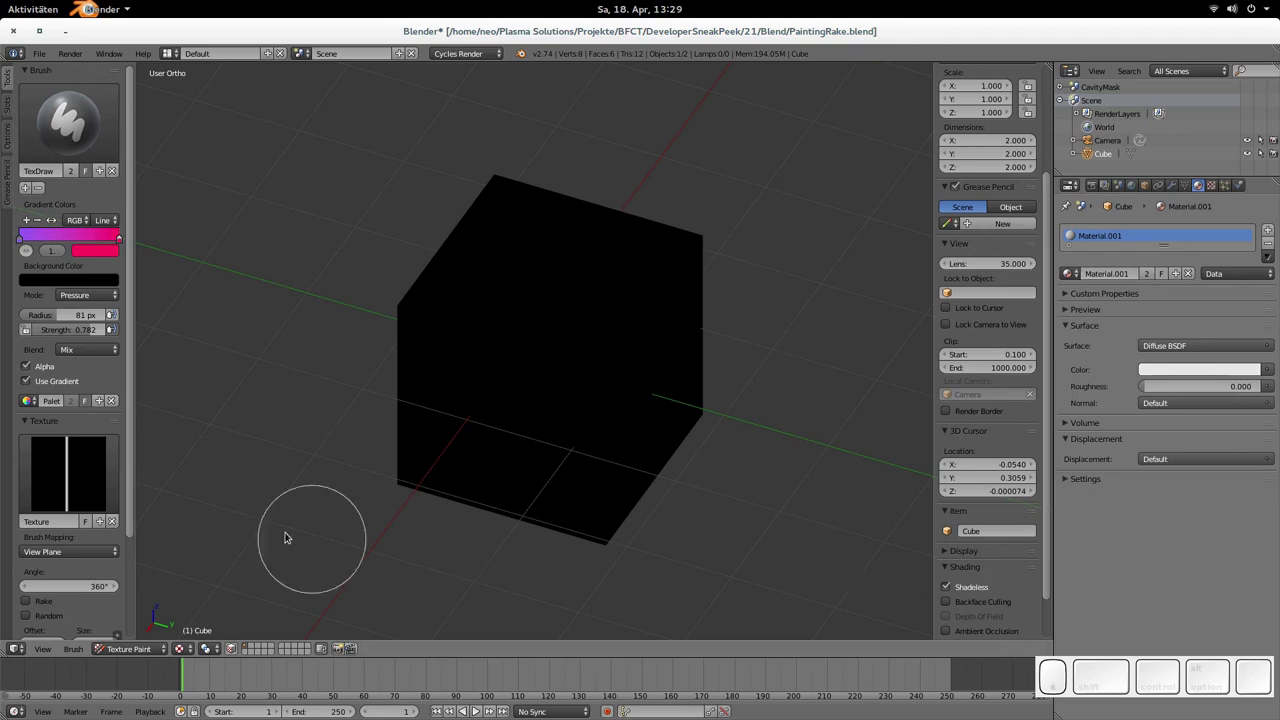
left_click(184, 648)
left_click(205, 590)
mouse_move(518, 400)
middle_mouse_down()
mouse_move(617, 303)
mouse_move(497, 294)
mouse_move(523, 403)
mouse_move(508, 383)
mouse_move(517, 371)
middle_mouse_up()
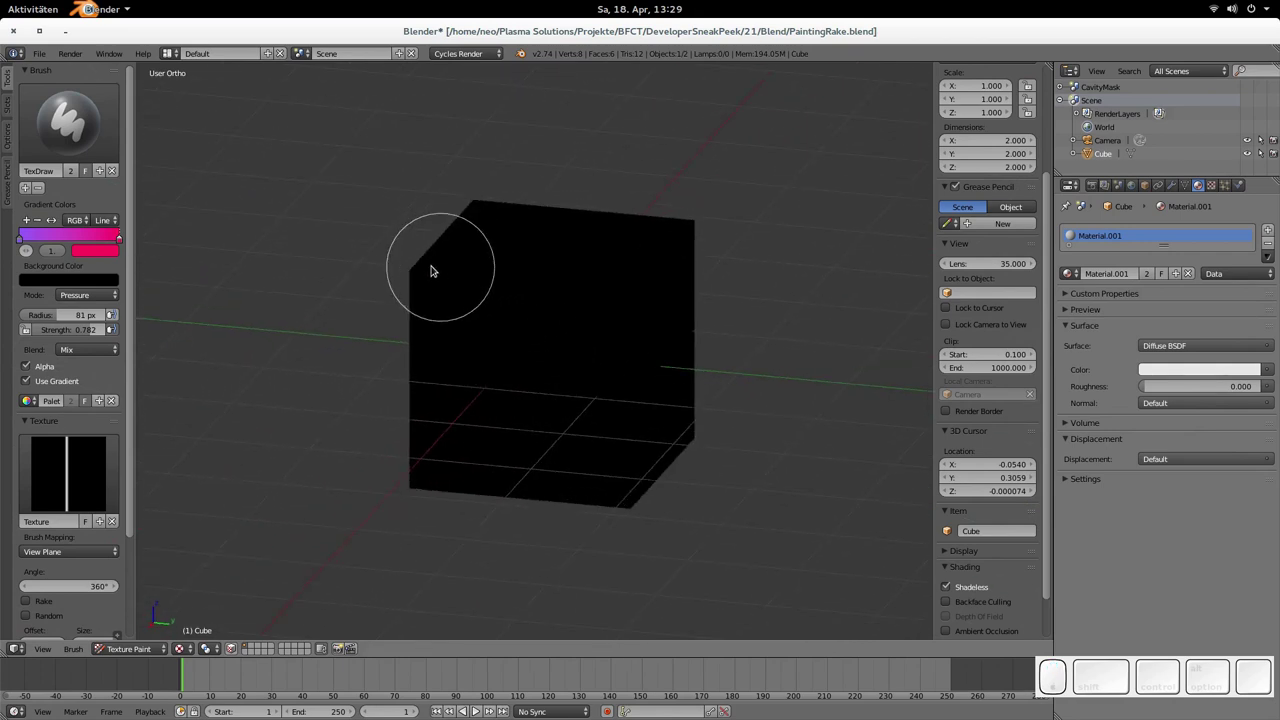
left_click(8, 106)
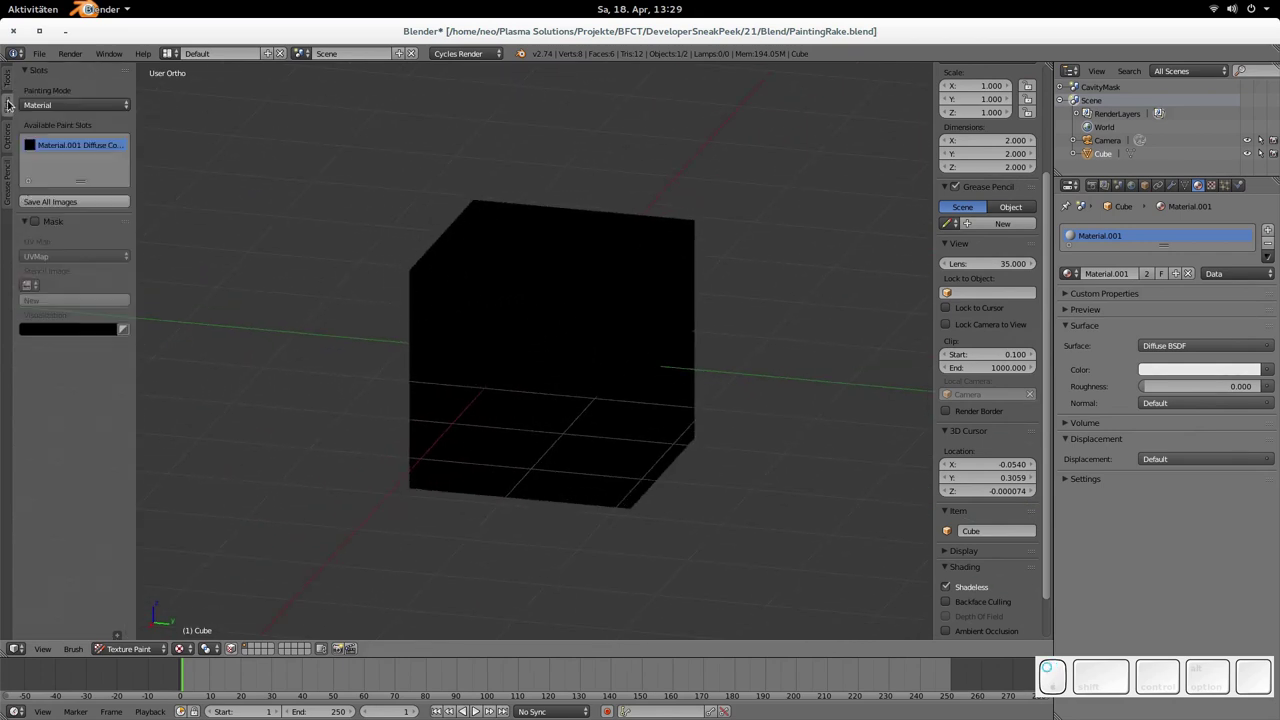
left_click(8, 80)
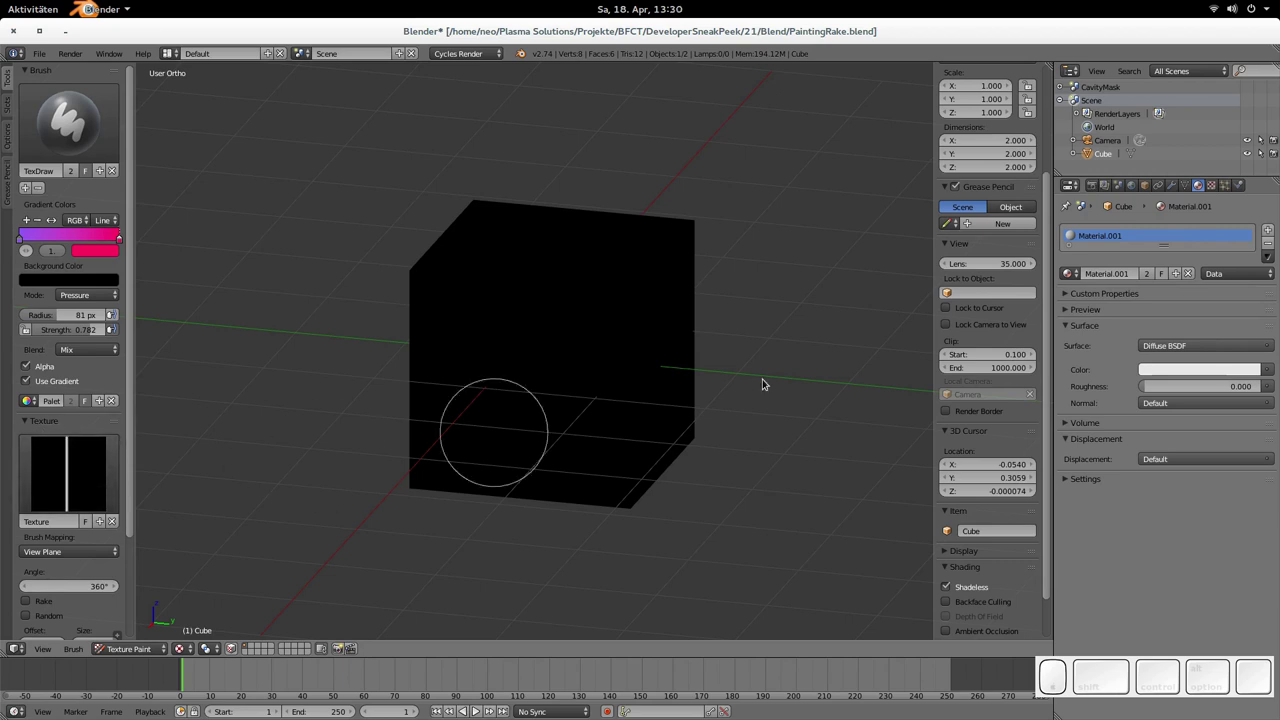
left_click(1212, 186)
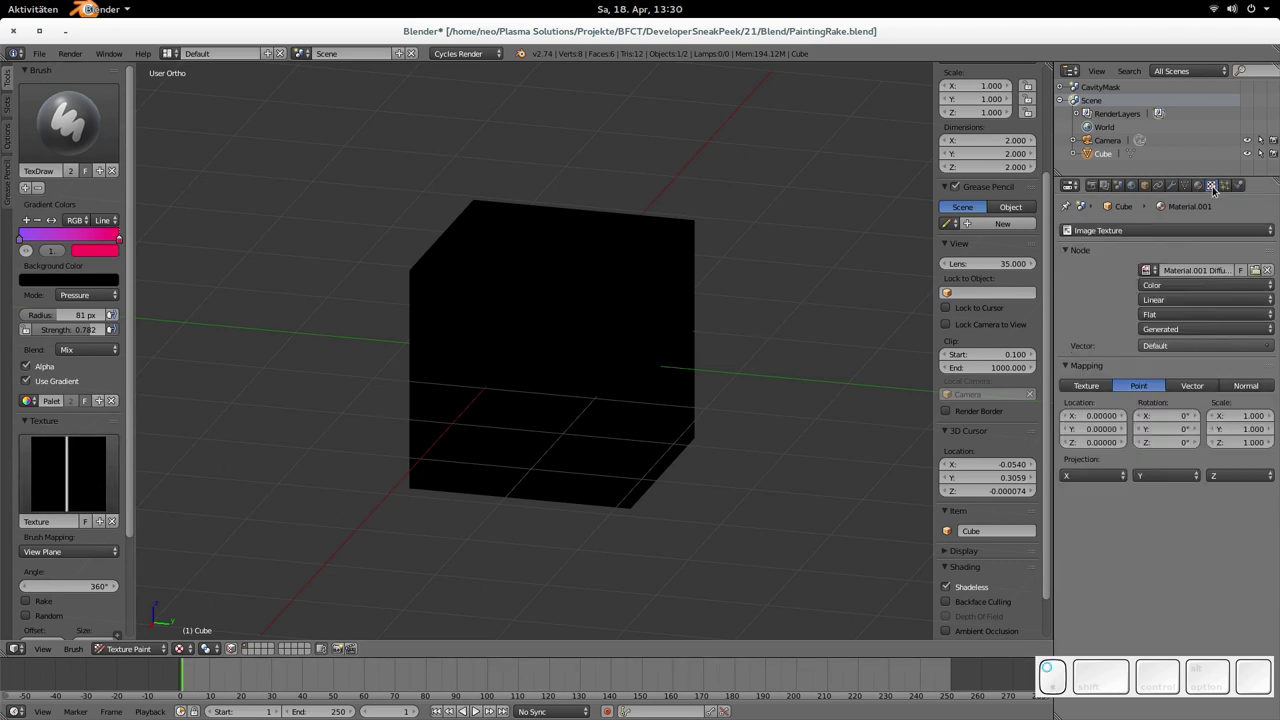
left_click(1120, 232)
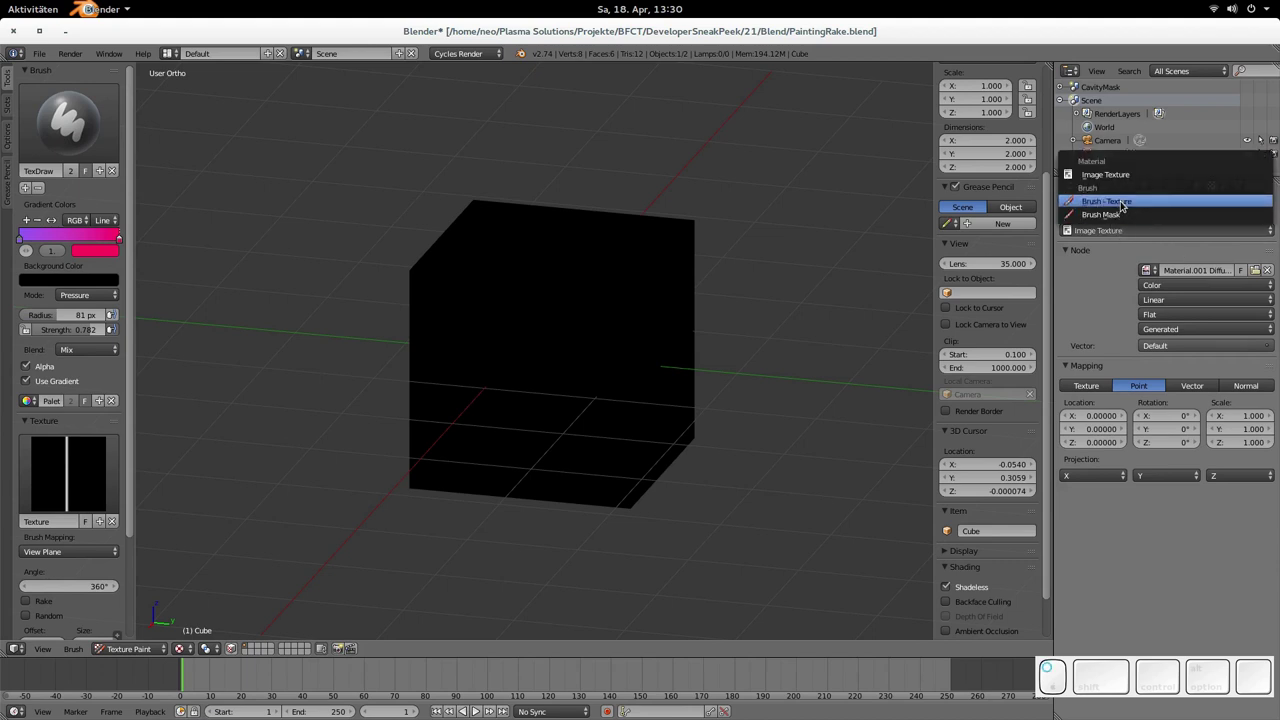
left_click(1116, 204)
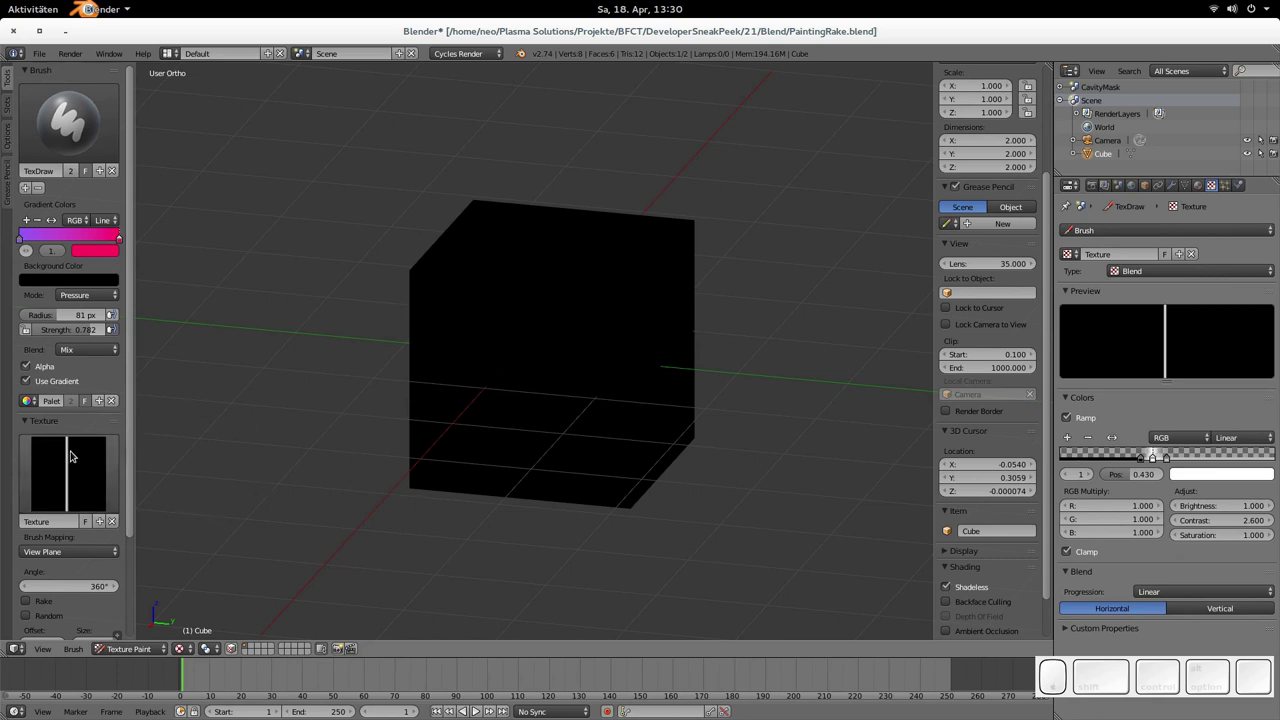
scroll(61, 428, "down", 2)
scroll(61, 428, "down", 1)
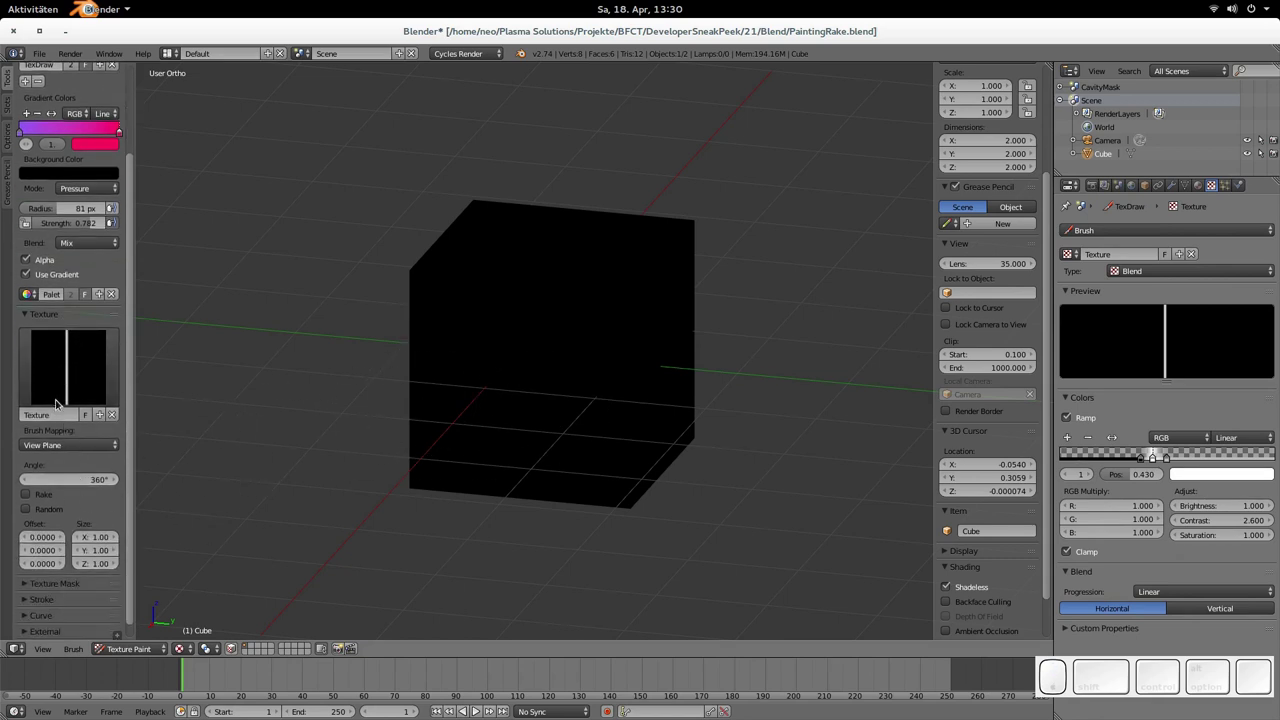
- Enable Rake on the brush texture, paint red test loops on the cube, and undo them
left_click(37, 497)
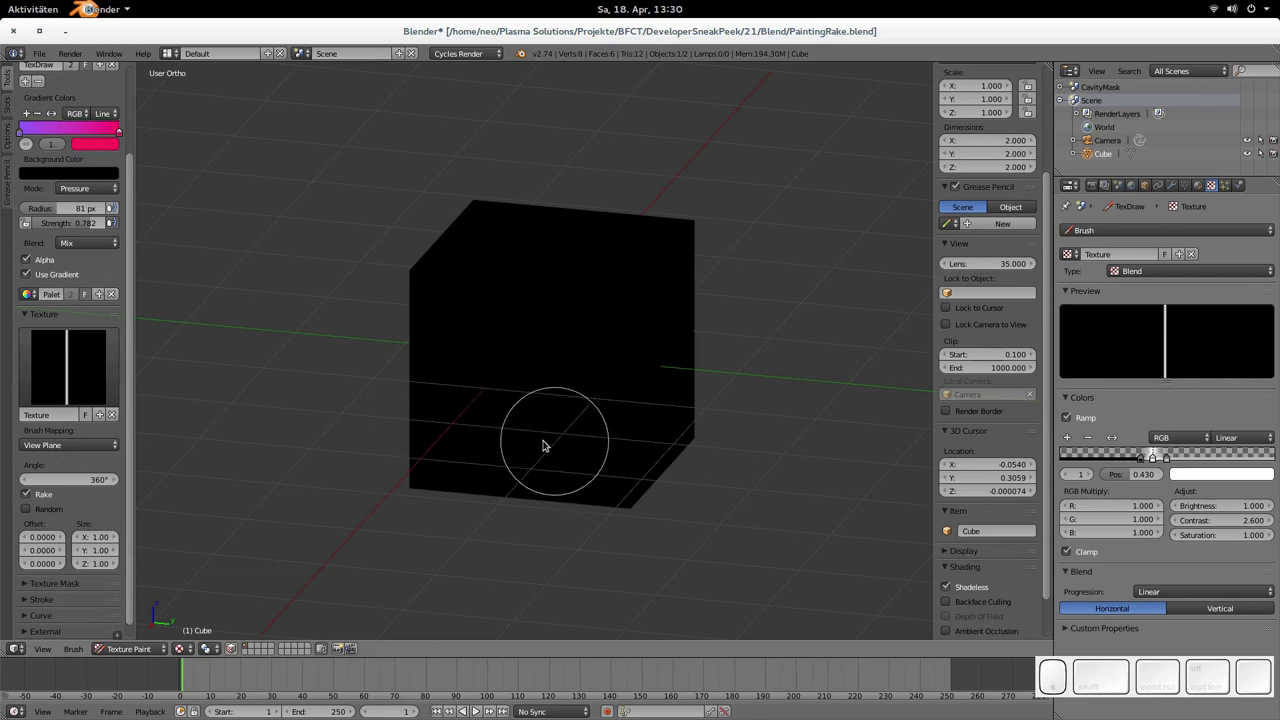
mouse_move(566, 440)
left_mouse_down()
mouse_move(560, 452)
mouse_move(518, 442)
mouse_move(507, 398)
mouse_move(522, 352)
mouse_move(571, 366)
mouse_move(571, 400)
mouse_move(523, 377)
mouse_move(531, 414)
mouse_move(586, 406)
mouse_move(586, 349)
mouse_move(534, 306)
mouse_move(508, 249)
mouse_move(563, 229)
mouse_move(583, 286)
mouse_move(537, 273)
mouse_move(529, 440)
mouse_move(470, 440)
mouse_move(422, 411)
mouse_move(426, 346)
mouse_move(463, 346)
mouse_move(471, 371)
mouse_move(443, 381)
mouse_move(437, 364)
mouse_move(643, 363)
mouse_move(669, 303)
mouse_move(623, 288)
mouse_move(617, 331)
mouse_move(629, 331)
mouse_move(634, 292)
mouse_move(568, 385)
left_mouse_up()
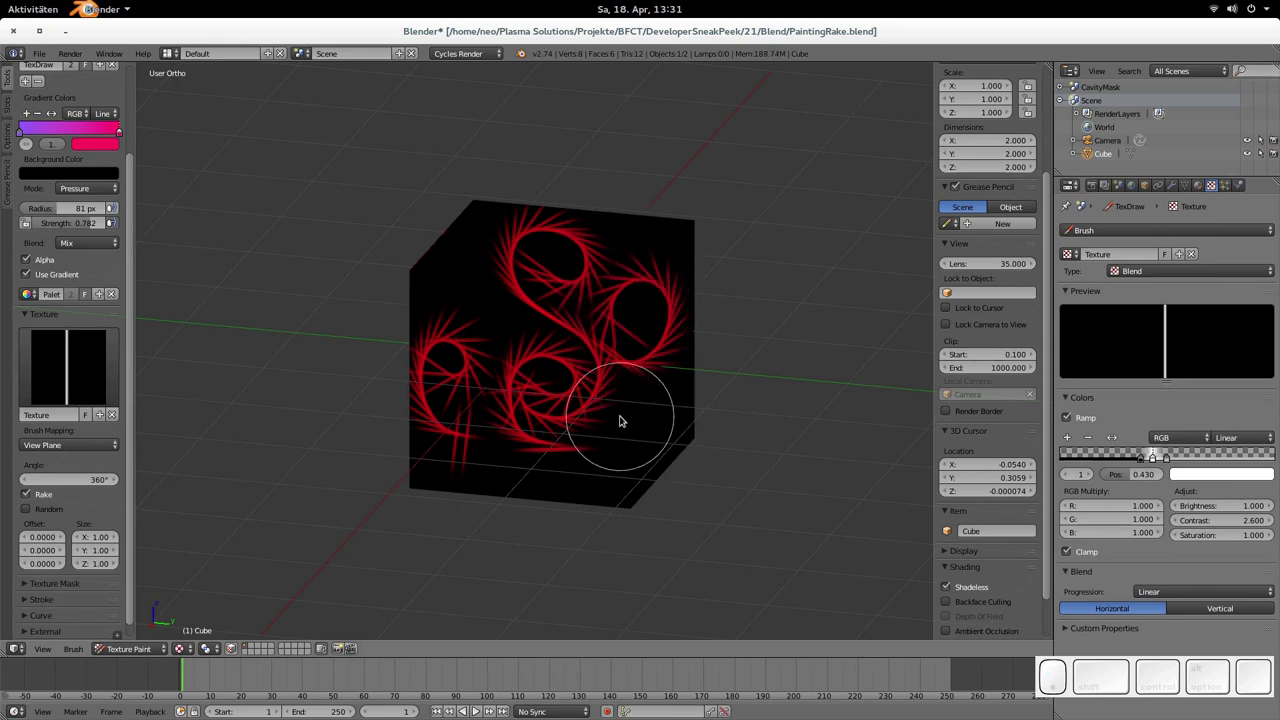
mouse_move(620, 420)
left_mouse_down()
mouse_move(660, 404)
mouse_move(667, 430)
mouse_move(640, 457)
mouse_move(614, 423)
left_mouse_up()
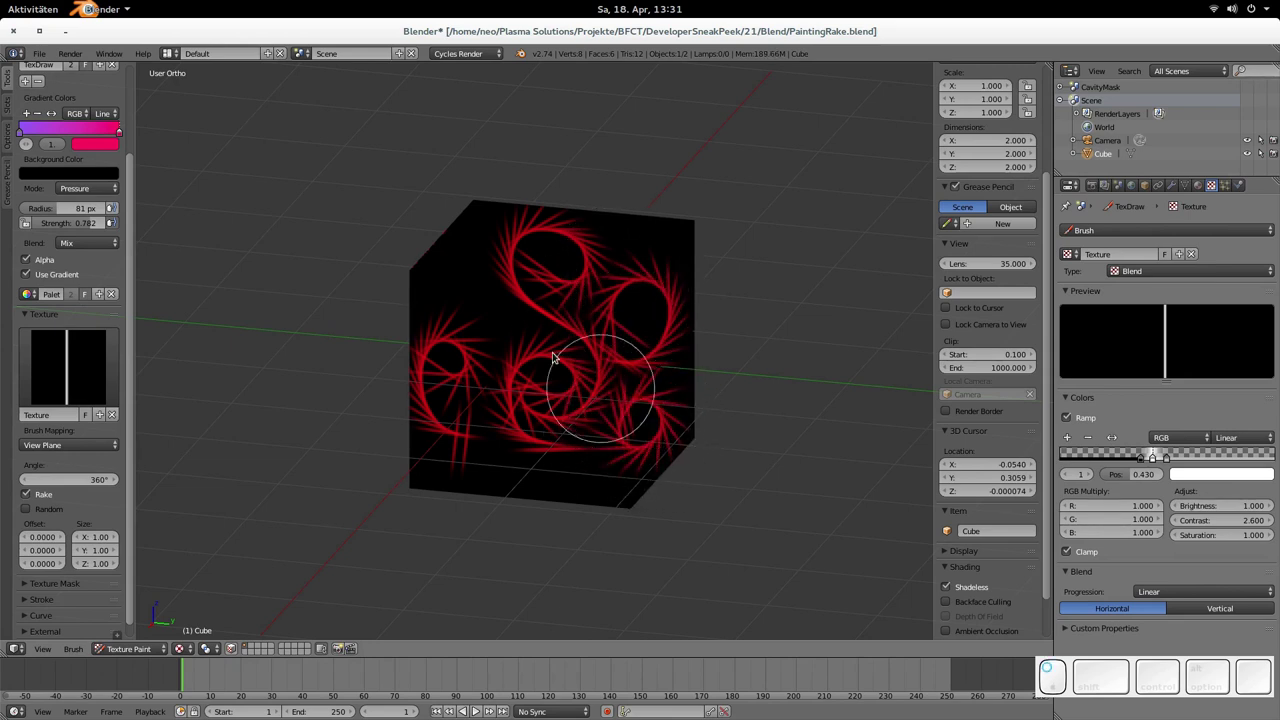
mouse_move(510, 311)
left_mouse_down()
mouse_move(506, 268)
mouse_move(461, 296)
mouse_move(489, 337)
mouse_move(483, 291)
mouse_move(521, 316)
left_mouse_up()
key("ctrl+z")
key("ctrl+z")
key("ctrl+z")
key("ctrl+z")
key("ctrl+z")
key("ctrl+z")
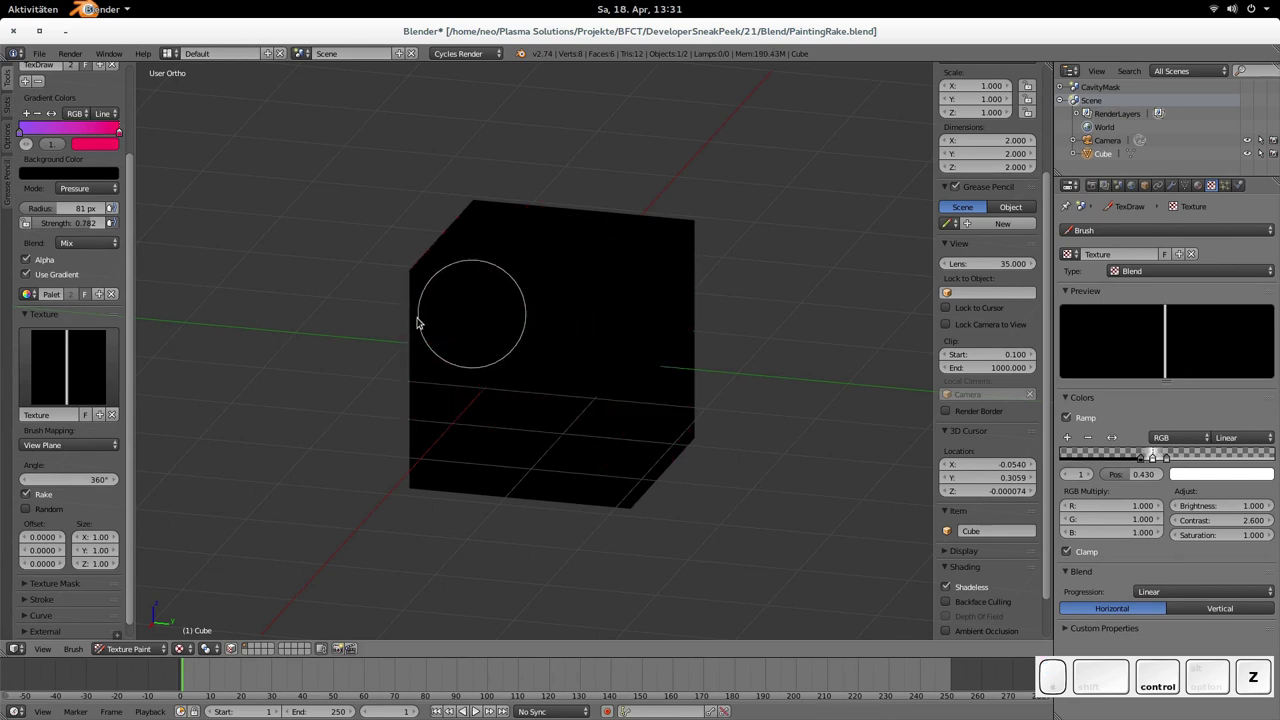
- Turn on Random texture rotation, paint test strokes on the cube, and undo them
left_click(26, 510)
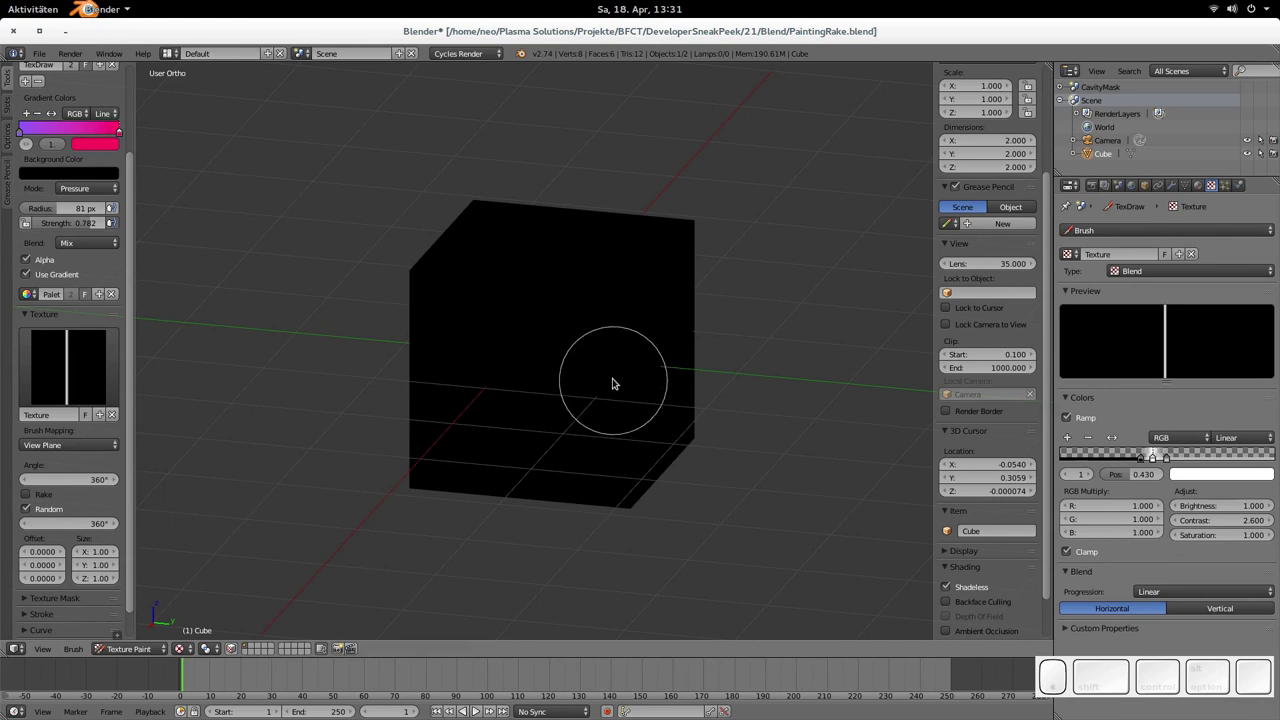
mouse_move(612, 381)
left_mouse_down()
mouse_move(571, 402)
mouse_move(518, 385)
mouse_move(475, 322)
mouse_move(465, 296)
mouse_move(481, 270)
mouse_move(529, 256)
mouse_move(583, 251)
mouse_move(494, 326)
mouse_move(621, 312)
mouse_move(528, 356)
mouse_move(627, 335)
mouse_move(531, 381)
mouse_move(634, 387)
mouse_move(518, 436)
mouse_move(546, 444)
mouse_move(484, 406)
mouse_move(467, 350)
mouse_move(602, 263)
mouse_move(607, 284)
mouse_move(567, 356)
mouse_move(580, 372)
mouse_move(549, 410)
mouse_move(574, 374)
mouse_move(509, 362)
mouse_move(583, 333)
mouse_move(591, 275)
mouse_move(538, 267)
mouse_move(597, 254)
mouse_move(558, 332)
left_mouse_up()
key("ctrl+z")
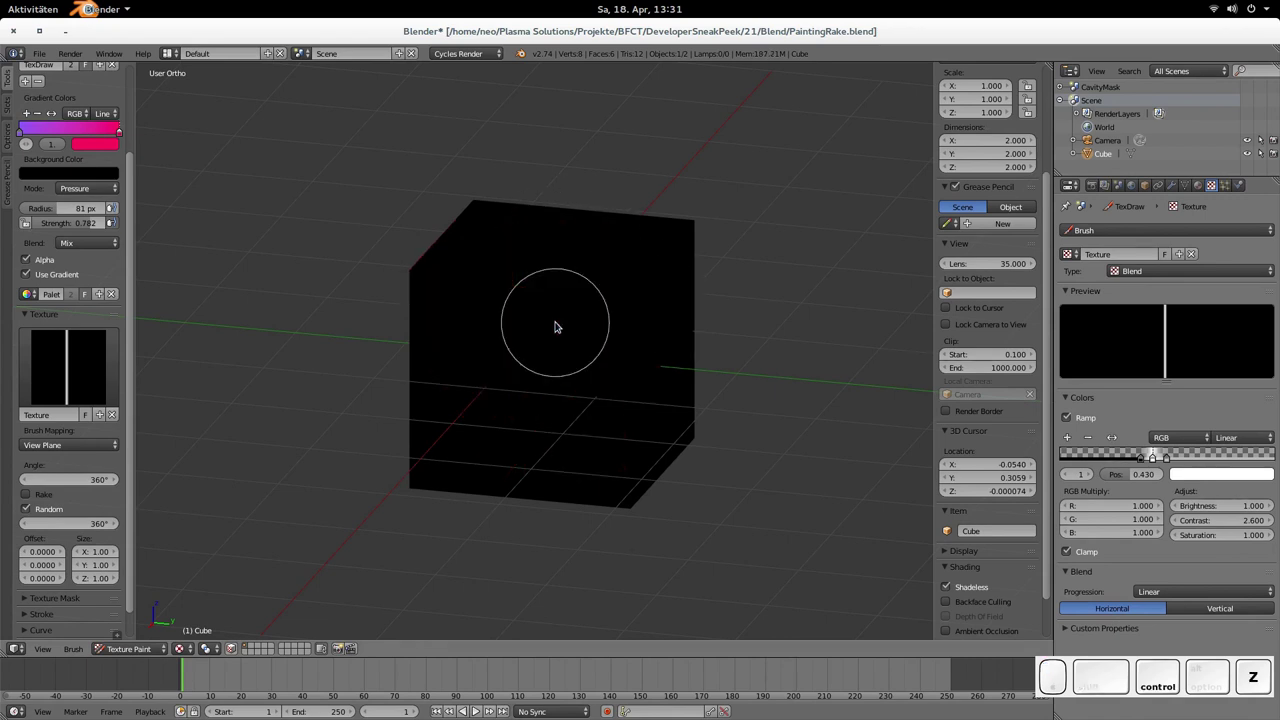
- Limit the random rotation angle to 63°, paint a looping test stroke, and undo it
left_click(96, 525)
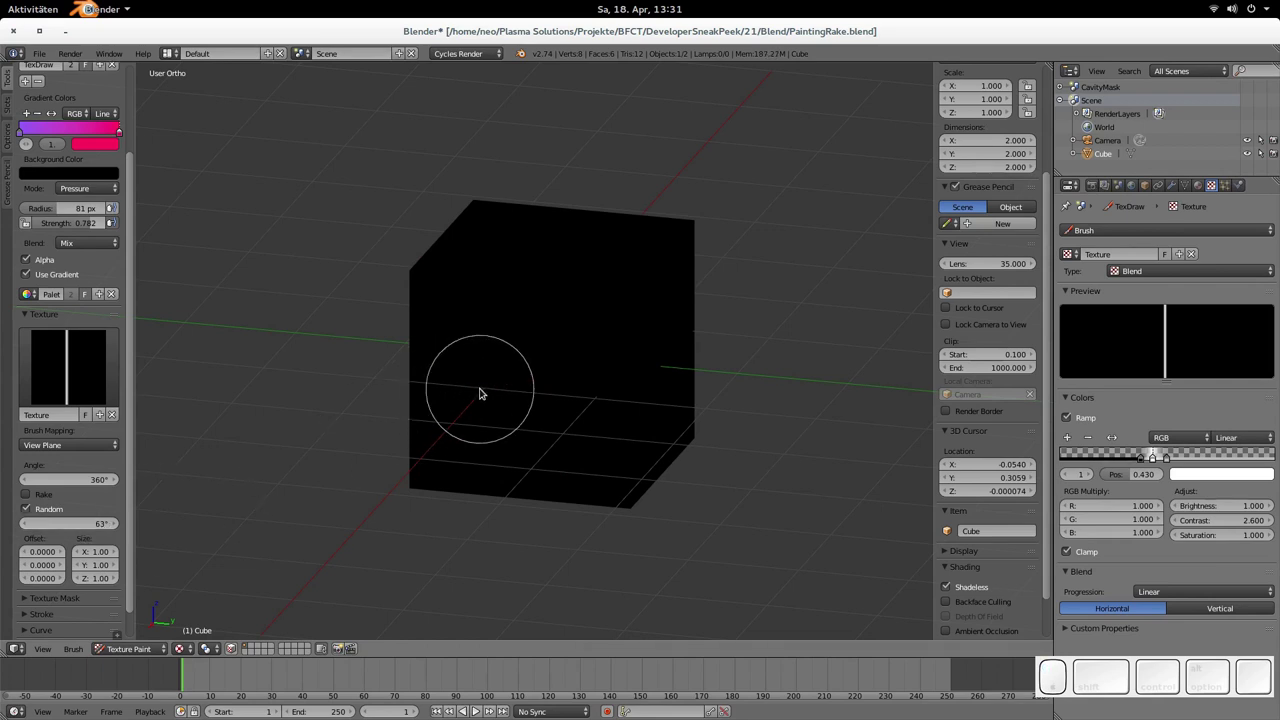
left_click(612, 355)
mouse_move(611, 358)
left_mouse_down()
mouse_move(580, 395)
mouse_move(499, 394)
mouse_move(474, 353)
mouse_move(477, 303)
mouse_move(510, 270)
mouse_move(559, 265)
mouse_move(627, 286)
mouse_move(597, 309)
mouse_move(509, 312)
mouse_move(585, 325)
mouse_move(482, 326)
mouse_move(581, 339)
mouse_move(482, 359)
mouse_move(532, 411)
mouse_move(568, 425)
mouse_move(558, 435)
mouse_move(647, 441)
mouse_move(607, 310)
mouse_move(620, 262)
mouse_move(562, 262)
mouse_move(513, 294)
left_mouse_up()
key("ctrl+z")
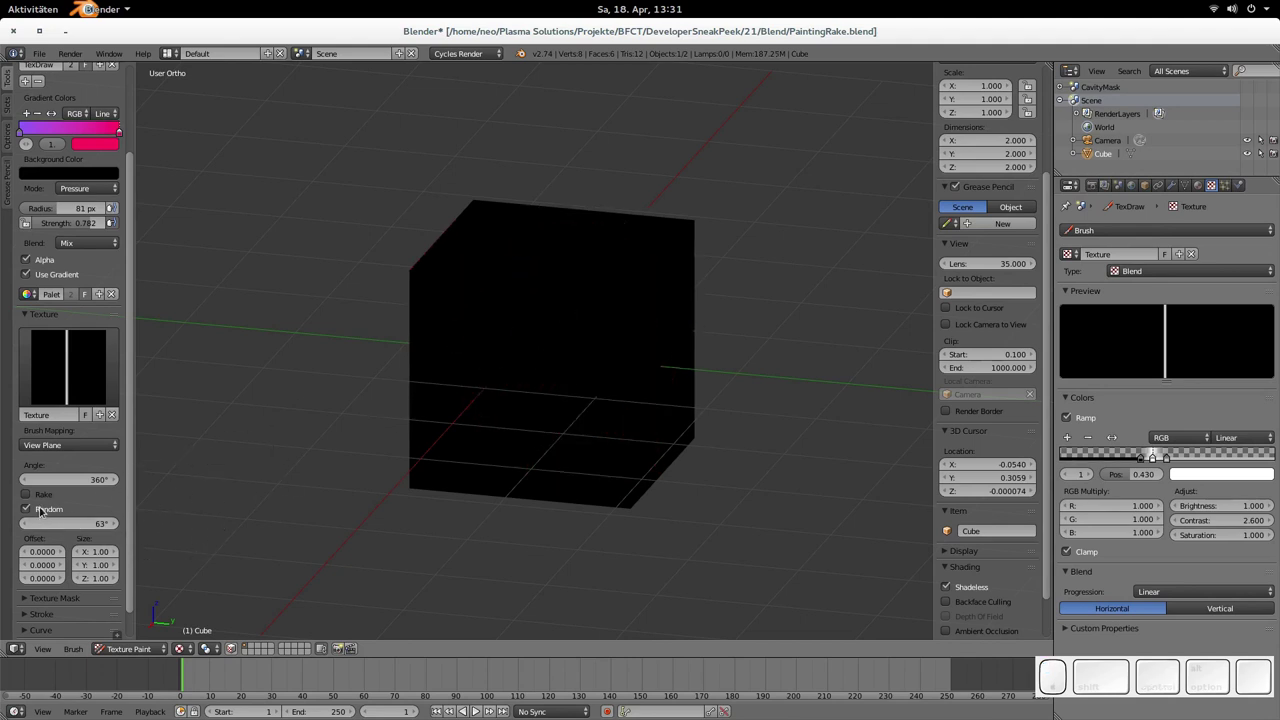
- Lower the brush's random rotation to 35° and paint two raked red looping strokes on the cube's front
left_click_drag(96, 528, 84, 528)
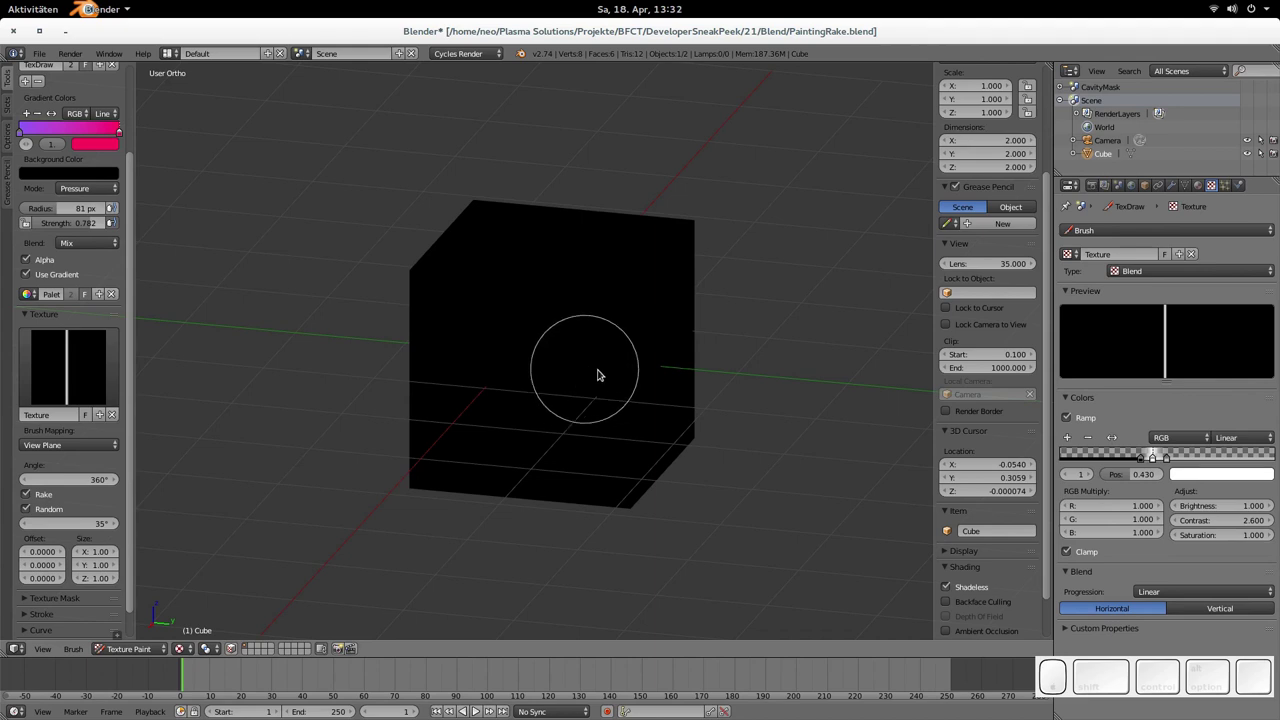
mouse_move(592, 315)
left_mouse_down()
mouse_move(588, 388)
mouse_move(525, 380)
mouse_move(497, 354)
mouse_move(498, 302)
mouse_move(514, 272)
mouse_move(546, 268)
mouse_move(578, 295)
mouse_move(589, 343)
left_mouse_up()
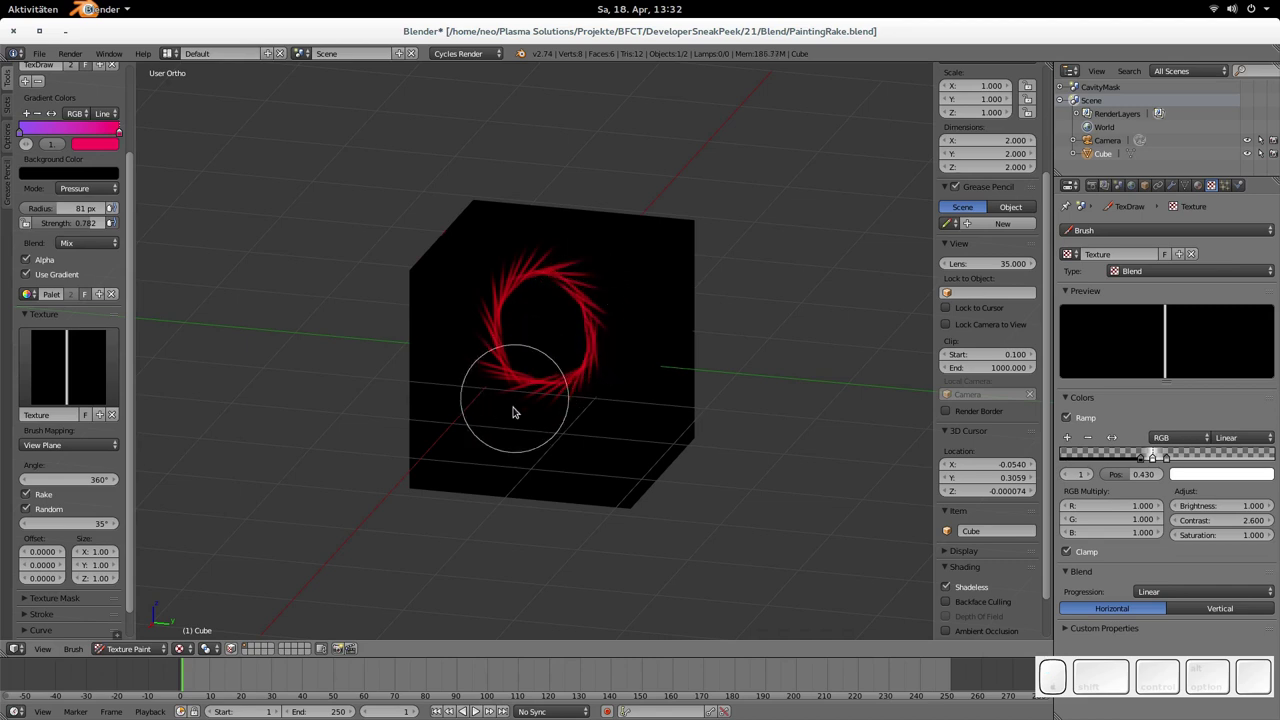
mouse_move(557, 445)
left_mouse_down()
mouse_move(629, 424)
mouse_move(638, 398)
mouse_move(622, 343)
mouse_move(597, 336)
mouse_move(573, 352)
mouse_move(570, 397)
mouse_move(601, 400)
mouse_move(614, 356)
mouse_move(445, 411)
mouse_move(425, 326)
mouse_move(457, 279)
mouse_move(507, 293)
mouse_move(516, 340)
mouse_move(463, 355)
mouse_move(449, 305)
mouse_move(440, 317)
mouse_move(461, 365)
mouse_move(526, 335)
mouse_move(489, 285)
mouse_move(428, 357)
mouse_move(476, 449)
mouse_move(529, 414)
mouse_move(615, 295)
mouse_move(620, 259)
mouse_move(669, 285)
mouse_move(615, 372)
mouse_move(578, 306)
mouse_move(660, 250)
left_mouse_up()
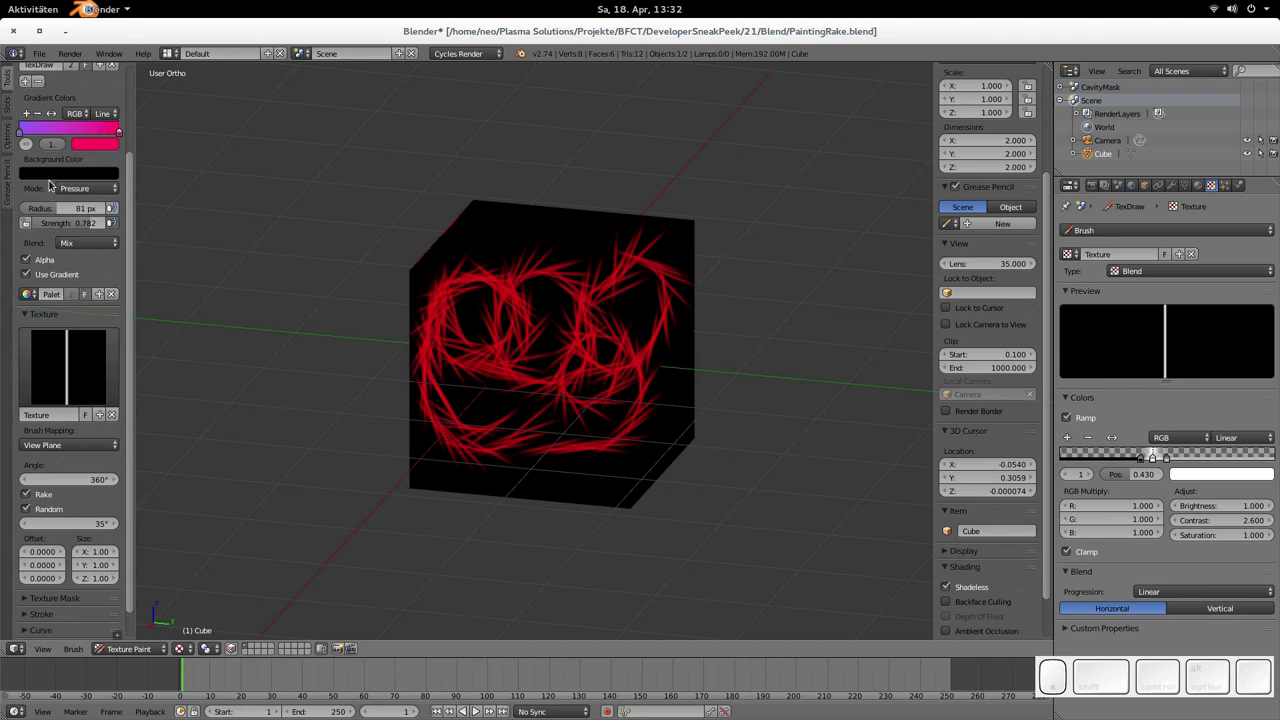
- Switch to the TexDraw brush with no gradient and no texture, then undo an orange test stroke
scroll(73, 157, "up", 3)
left_click(72, 150)
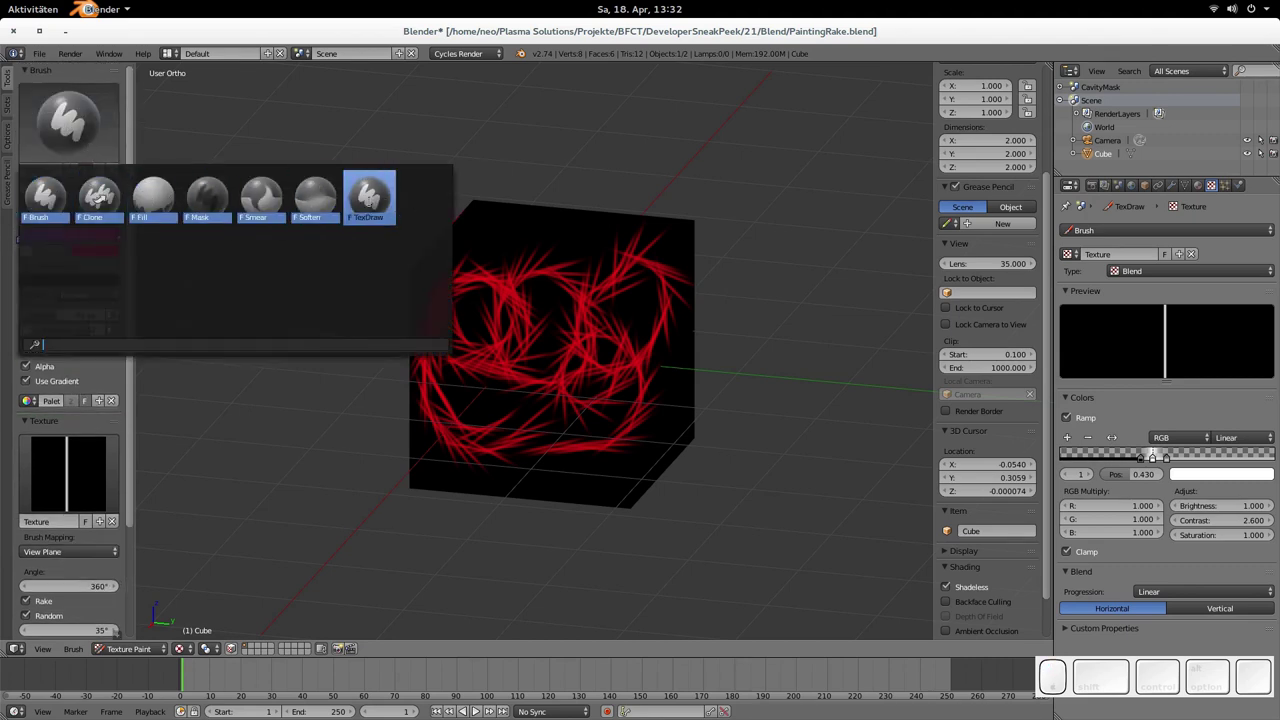
left_click(379, 190)
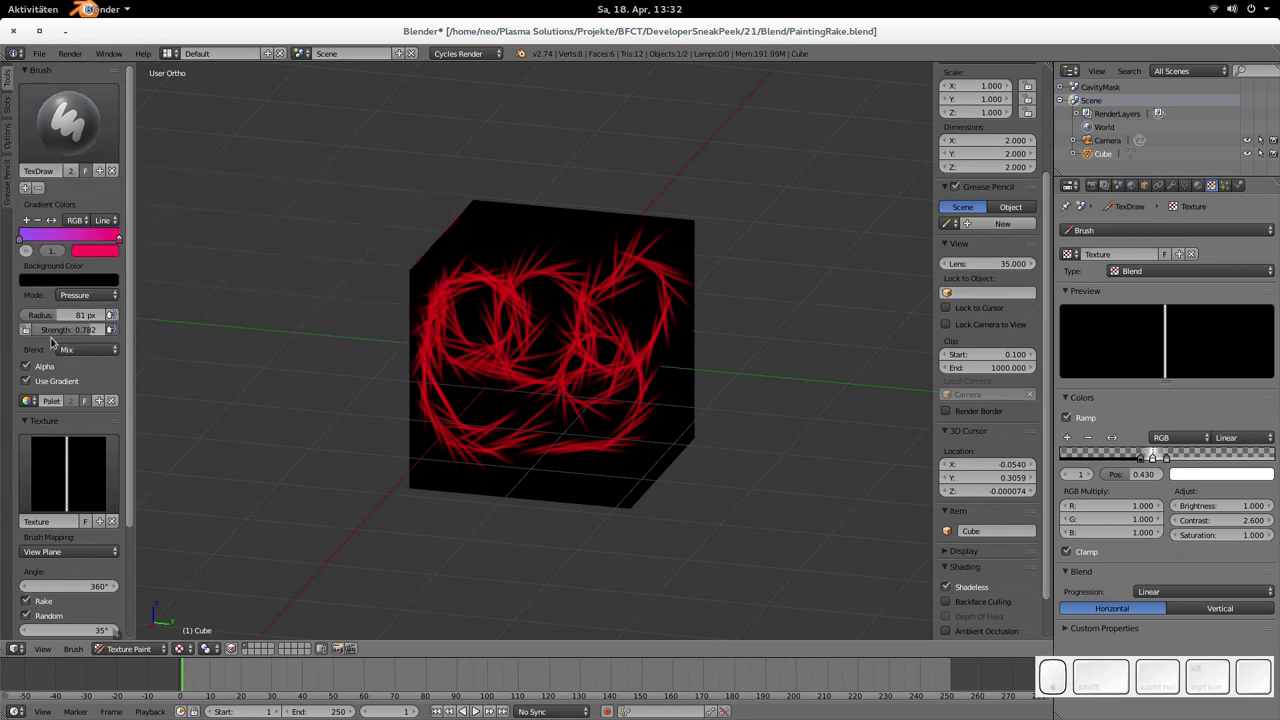
left_click(53, 382)
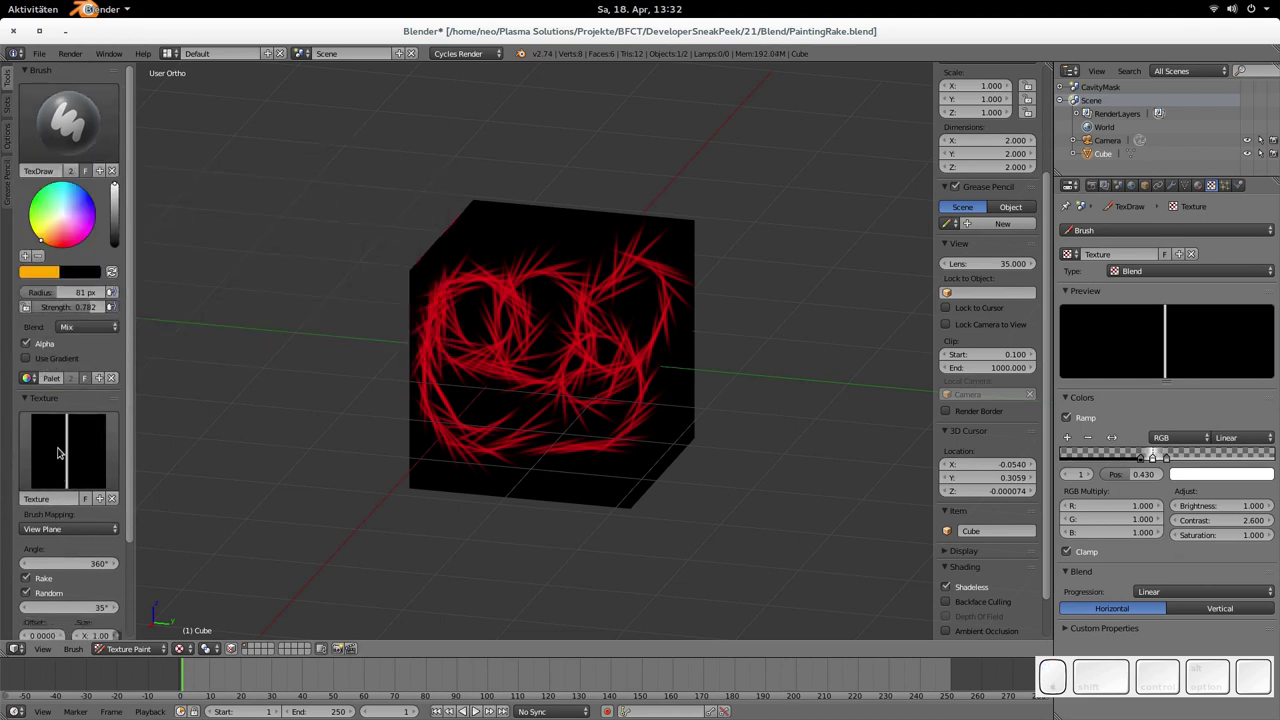
left_click(111, 498)
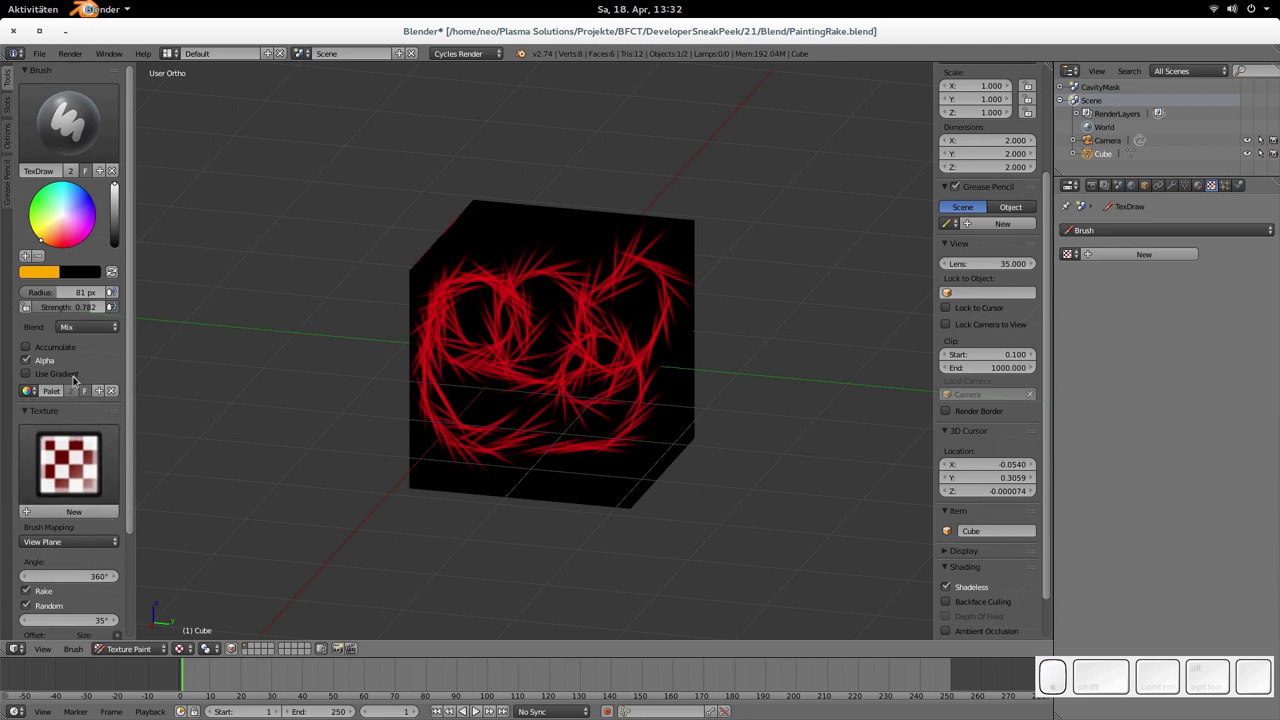
scroll(75, 362, "down", 2)
scroll(75, 362, "up", 2)
mouse_move(480, 348)
left_mouse_down()
mouse_move(501, 350)
mouse_move(464, 349)
mouse_move(534, 346)
mouse_move(517, 348)
left_mouse_up()
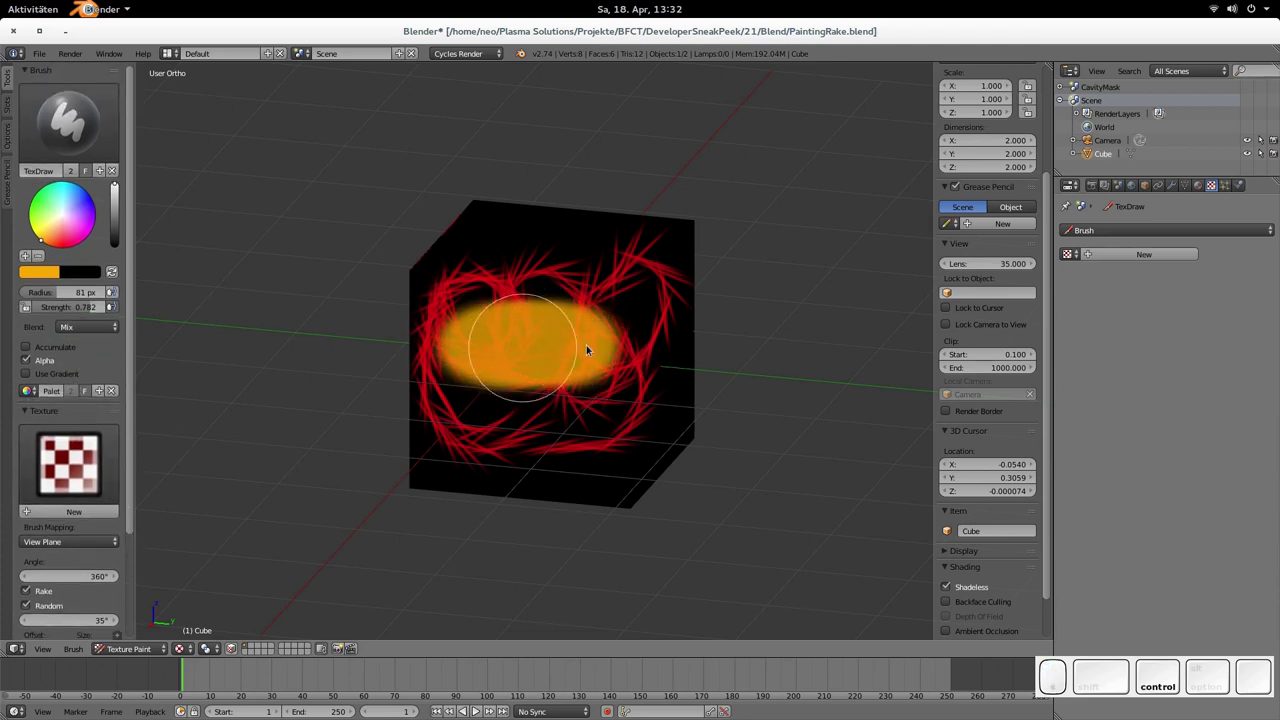
key("ctrl+z")
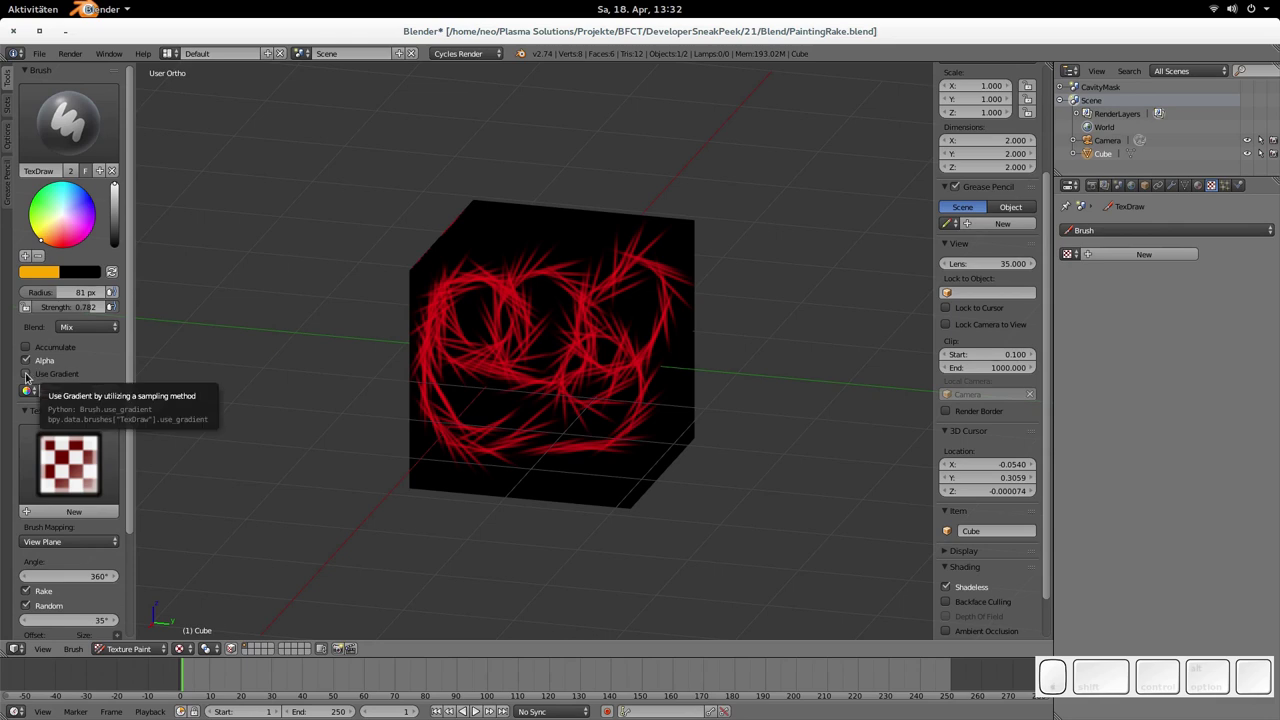
- Set the stroke method to Line and shrink the brush radius to 32 px
scroll(92, 395, "down", 4)
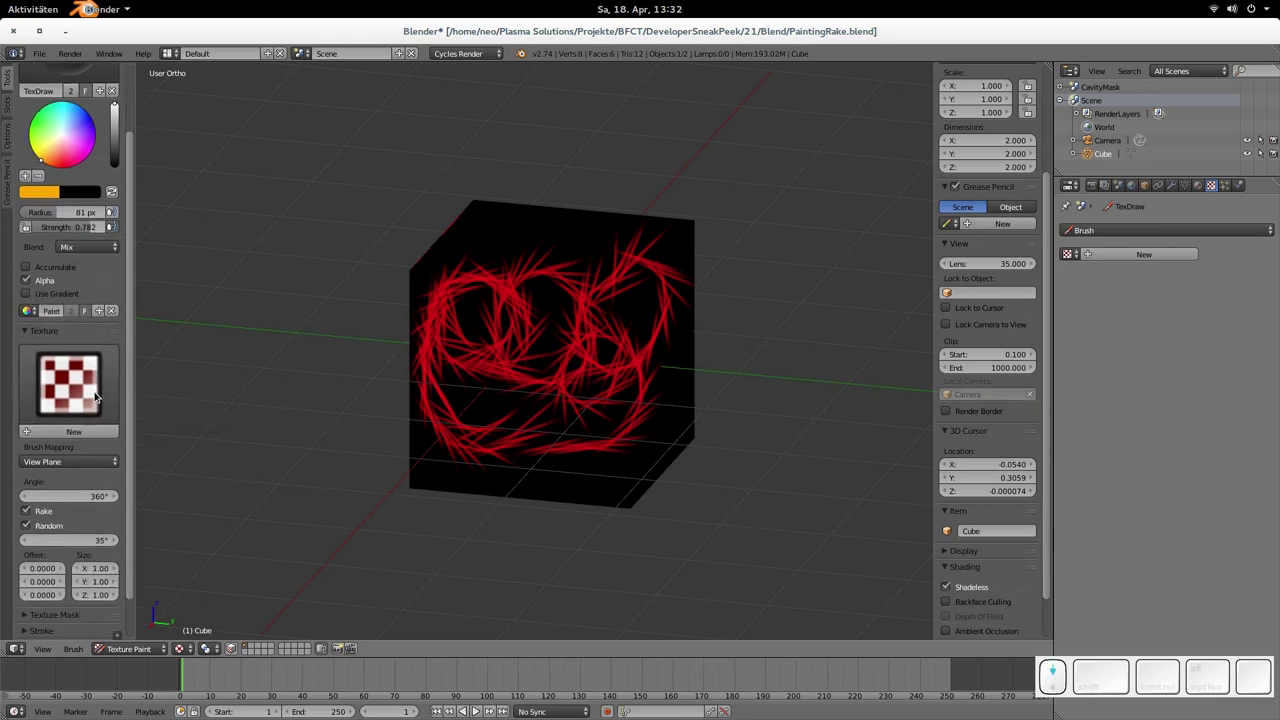
scroll(60, 578, "down", 1)
left_click(48, 584)
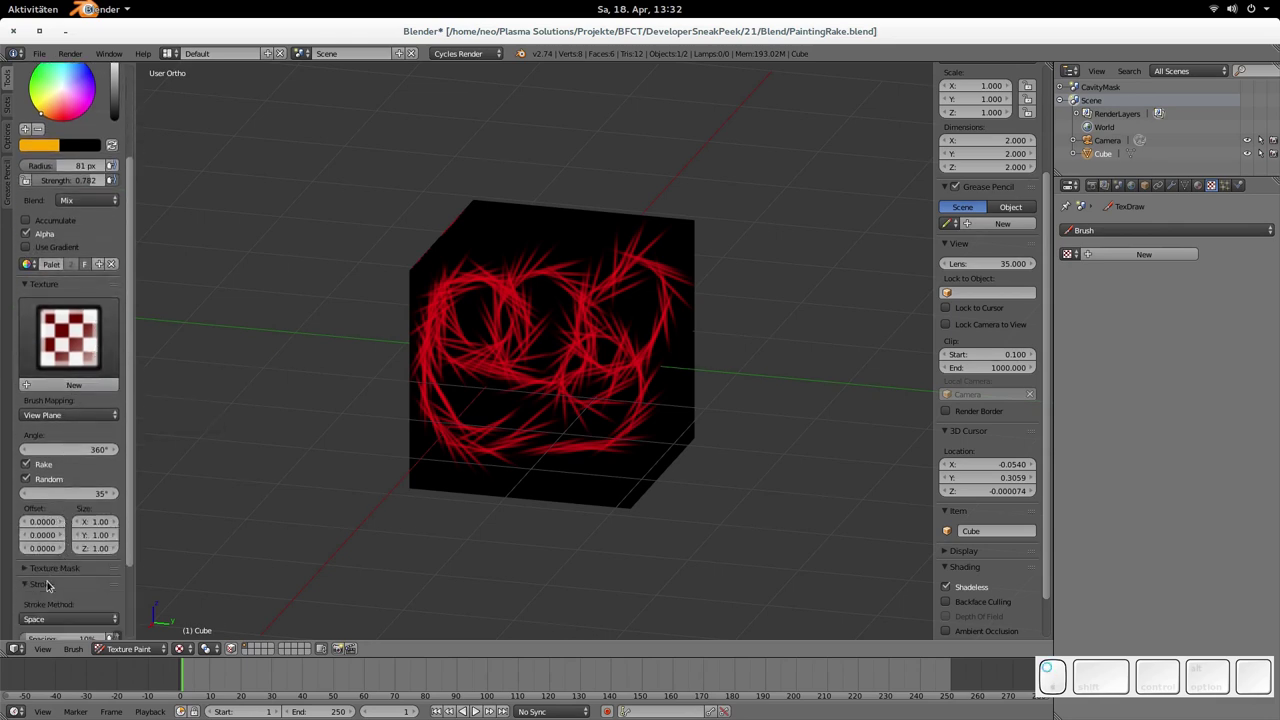
left_click(60, 619)
left_click(60, 541)
key("f")
left_click(611, 369)
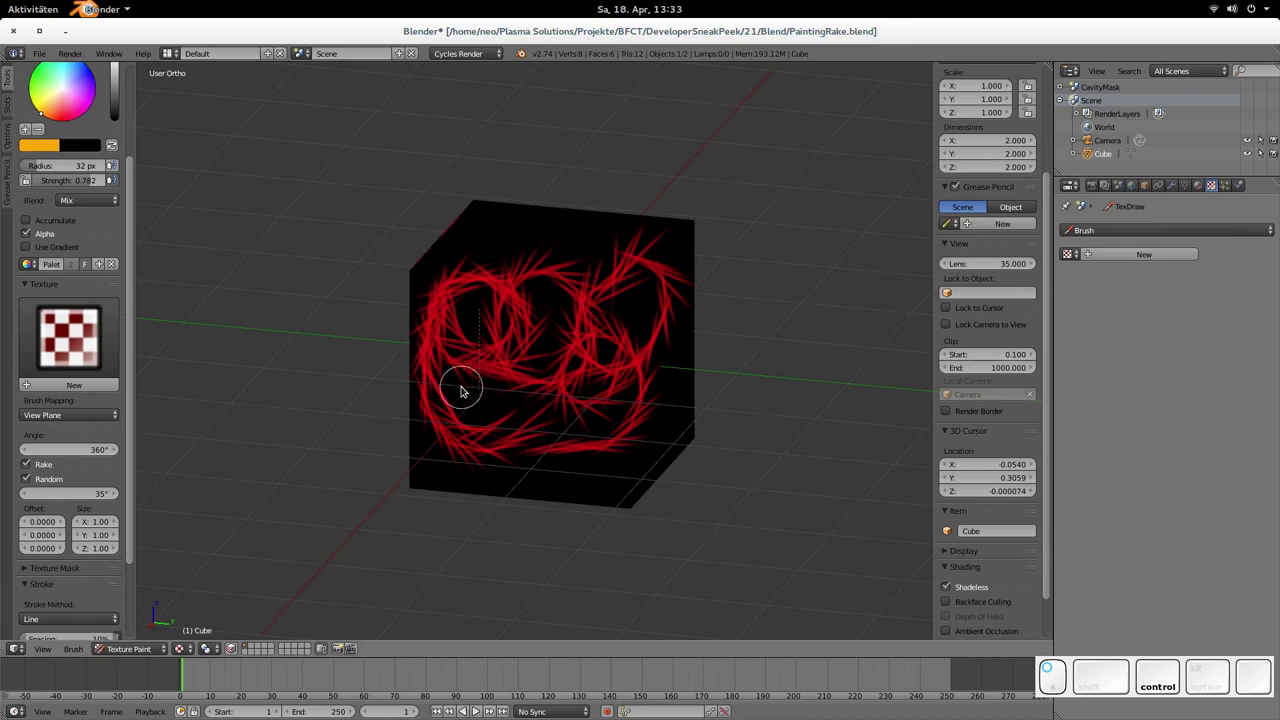
- Paint an orange straight-line rectangle plus a diagonal over the red strokes, then switch to the CavityMask scene
left_click_drag(461, 391, 497, 403, "ctrl")
left_click_drag(584, 395, 588, 392, "ctrl")
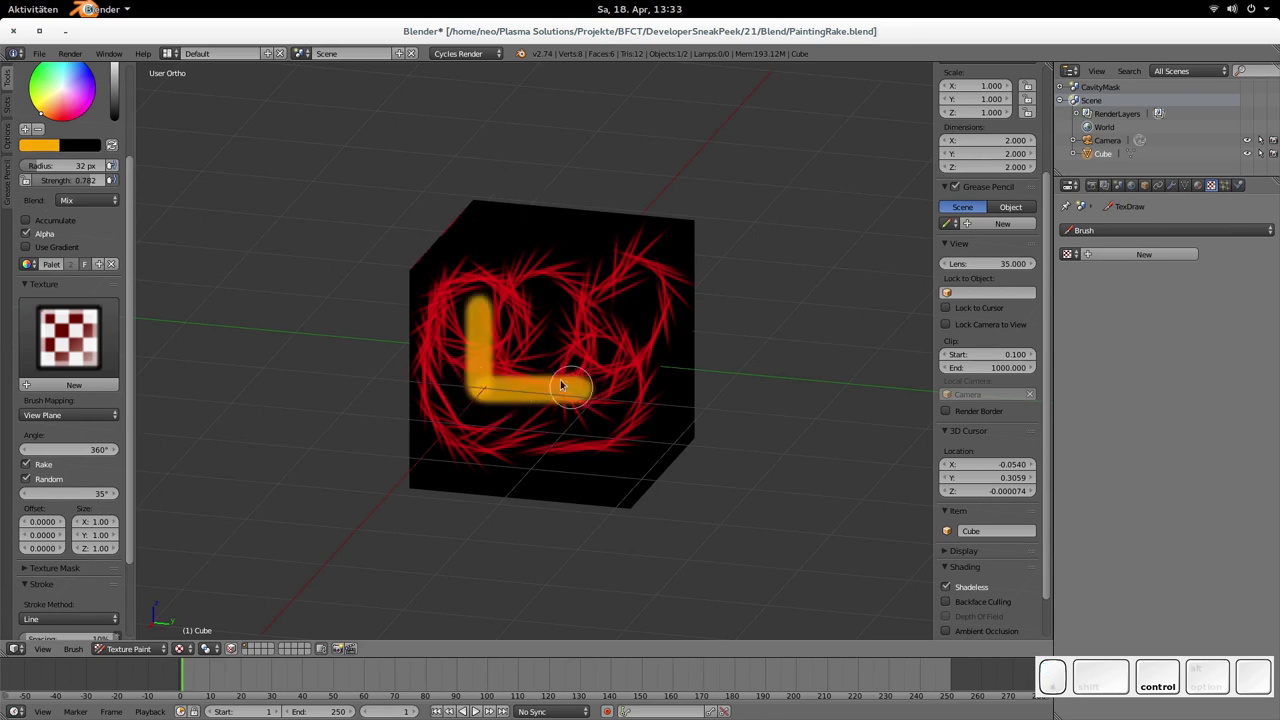
left_click_drag(607, 313, 607, 313, "ctrl")
mouse_move(607, 313)
left_mouse_down("ctrl")
mouse_move(600, 390)
mouse_move(563, 400)
left_mouse_up("ctrl")
left_click_drag(478, 397, 617, 397, "ctrl")
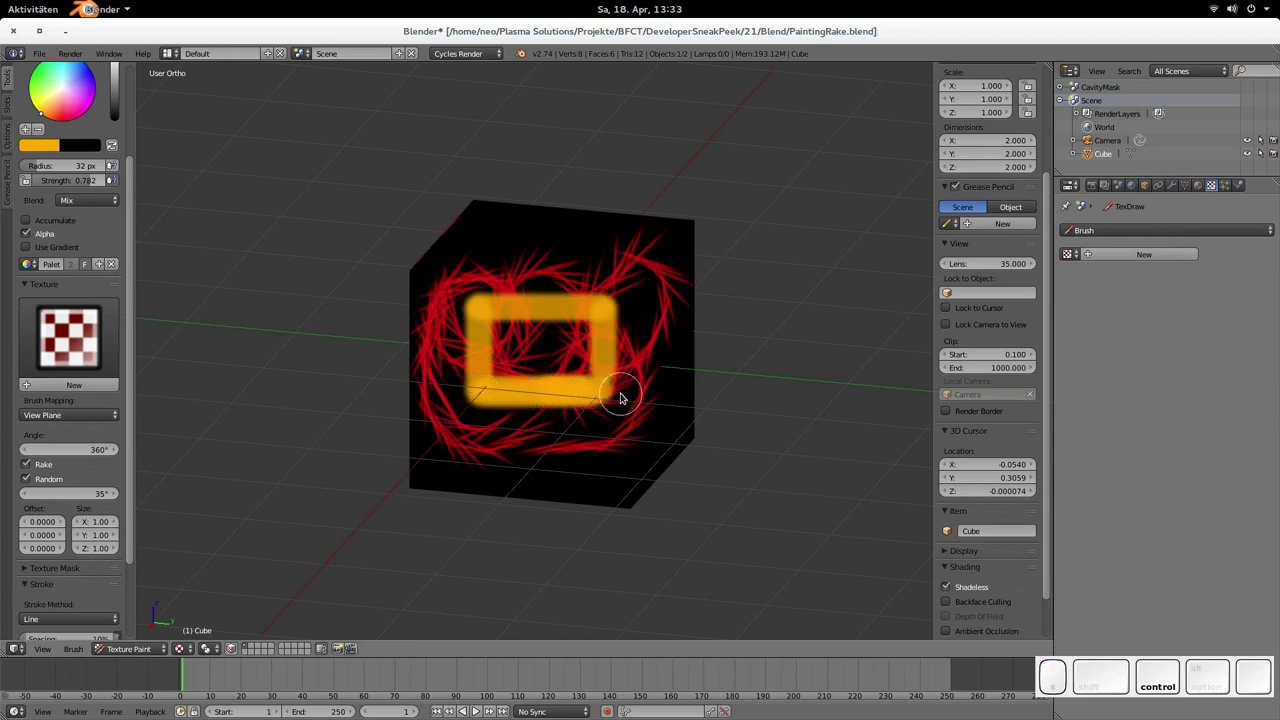
left_click_drag(599, 318, 597, 333, "ctrl")
left_click_drag(440, 320, 438, 318, "ctrl")
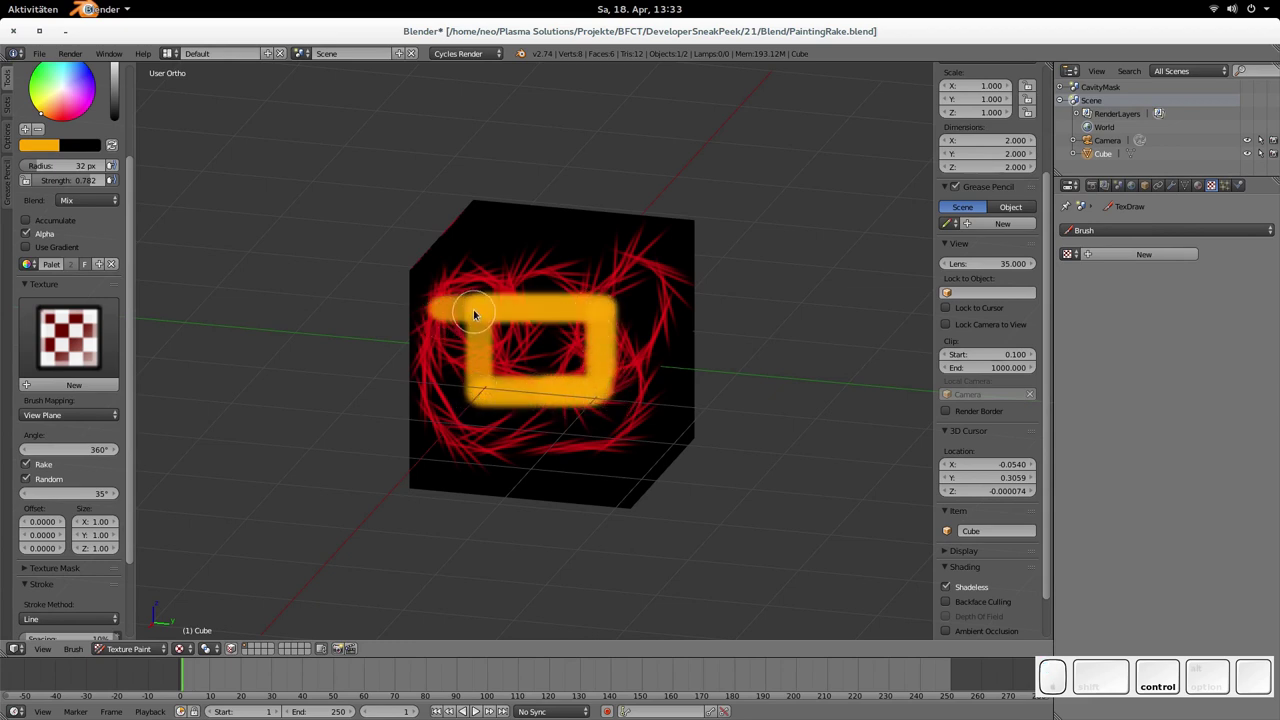
mouse_move(491, 396)
left_mouse_down("ctrl")
mouse_move(599, 390)
mouse_move(599, 308)
mouse_move(399, 318)
left_mouse_up("ctrl")
left_click_drag(489, 312, 578, 218, "ctrl")
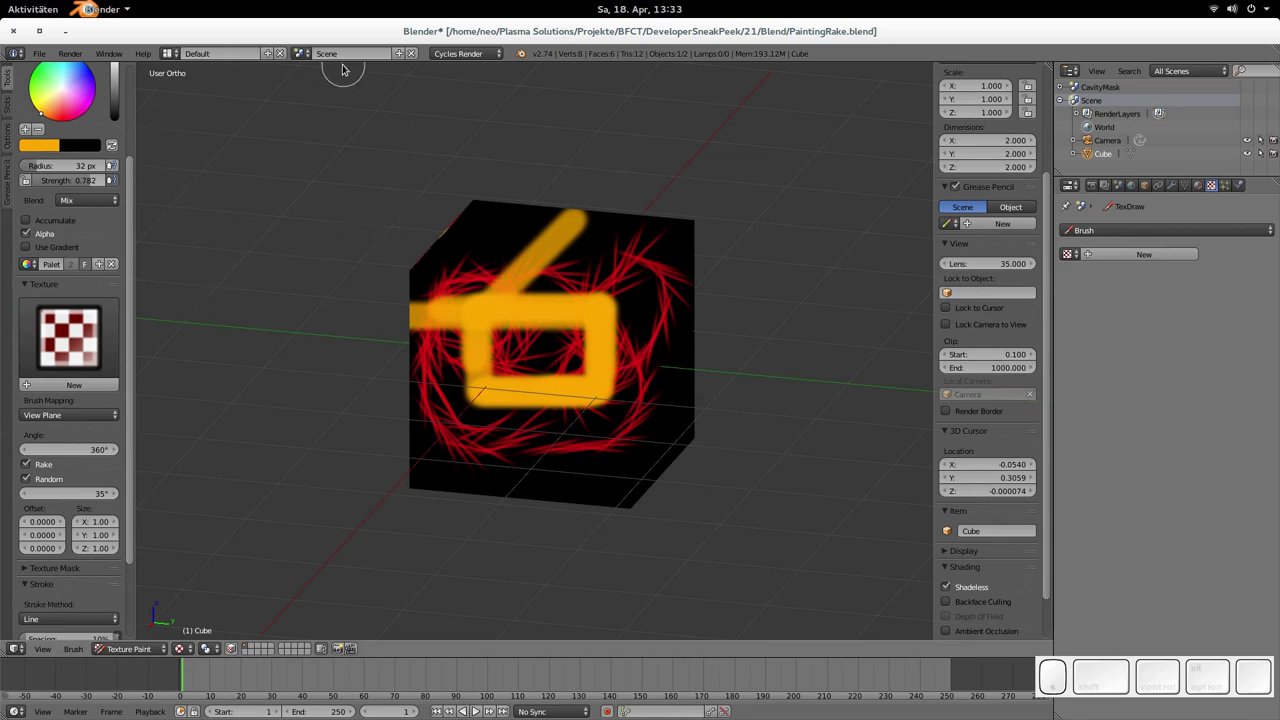
left_click(300, 53)
left_click(319, 73)
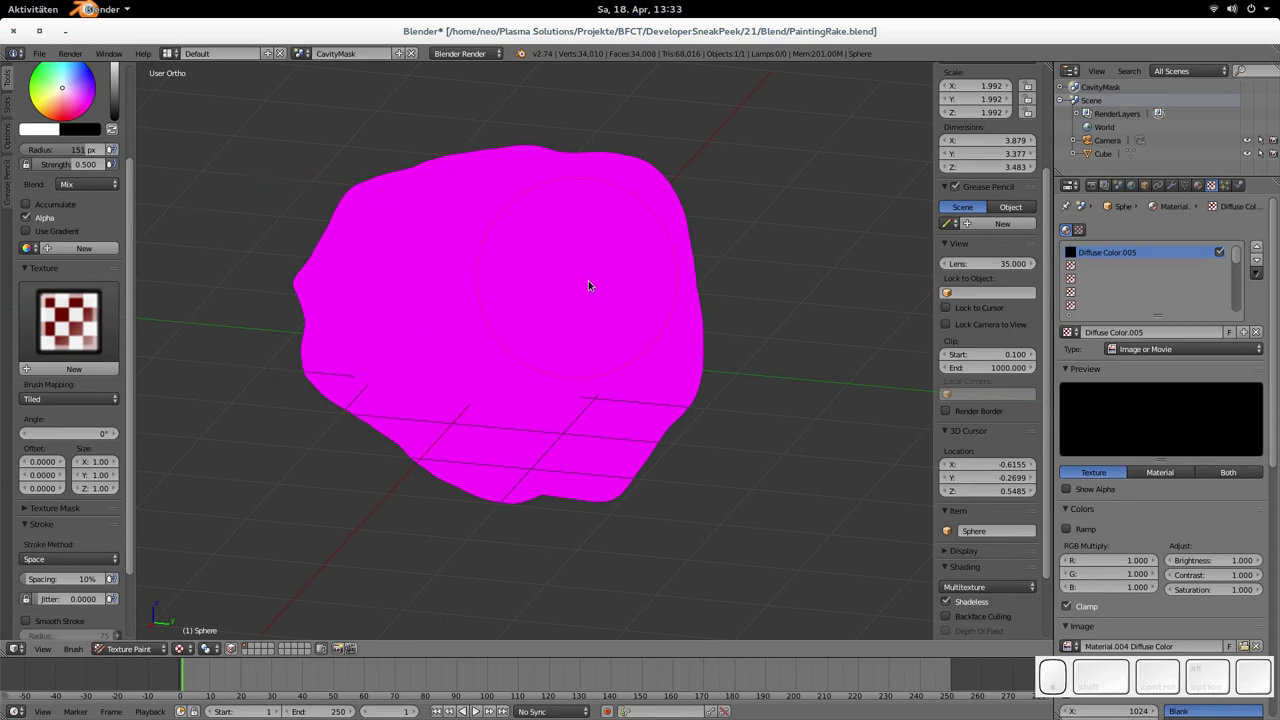
- In the Slots tab, add a Diffuse Color paint slot to the rock and delete the duplicate slot
middle_click_drag(620, 286, 559, 302)
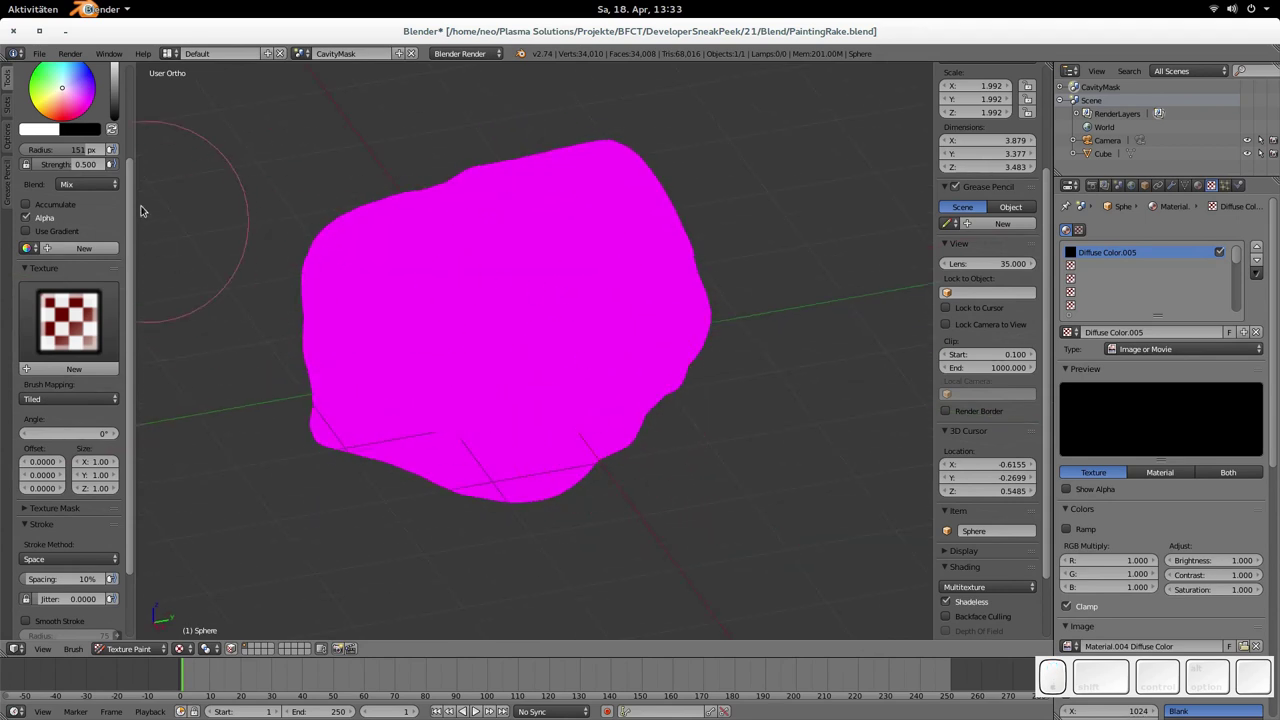
scroll(134, 190, "up", 3)
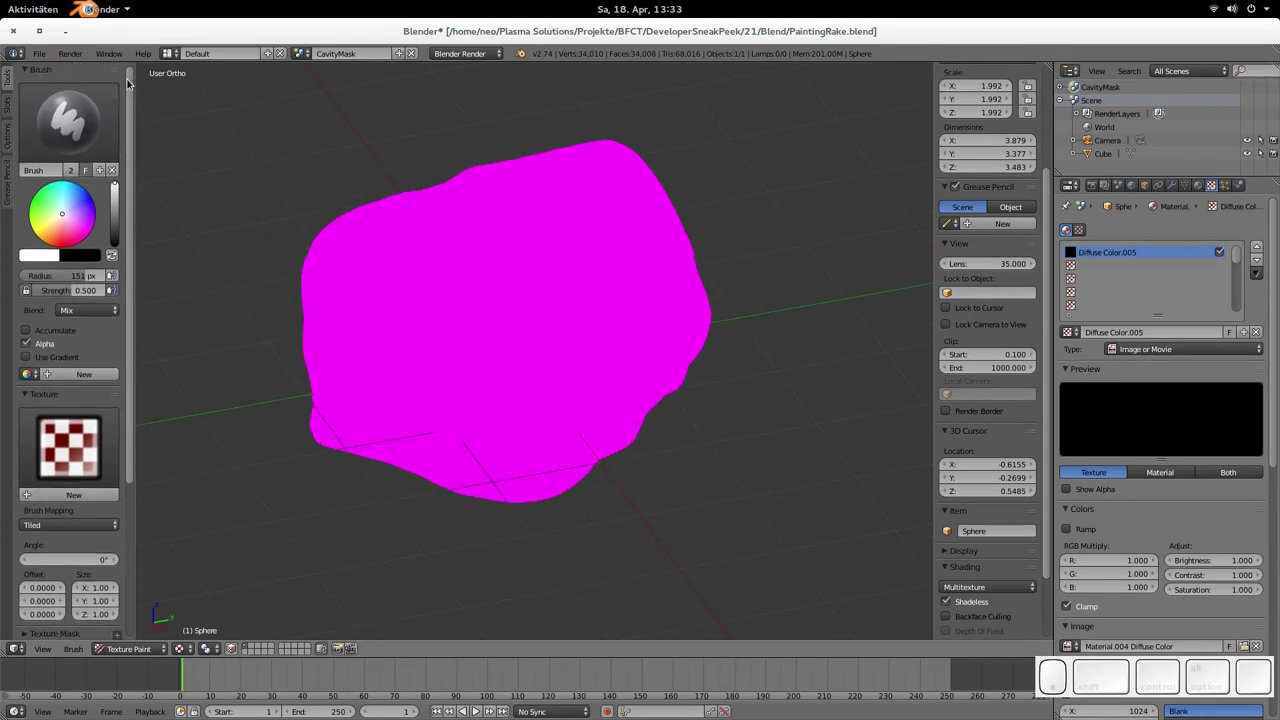
left_click_drag(128, 83, 129, 76)
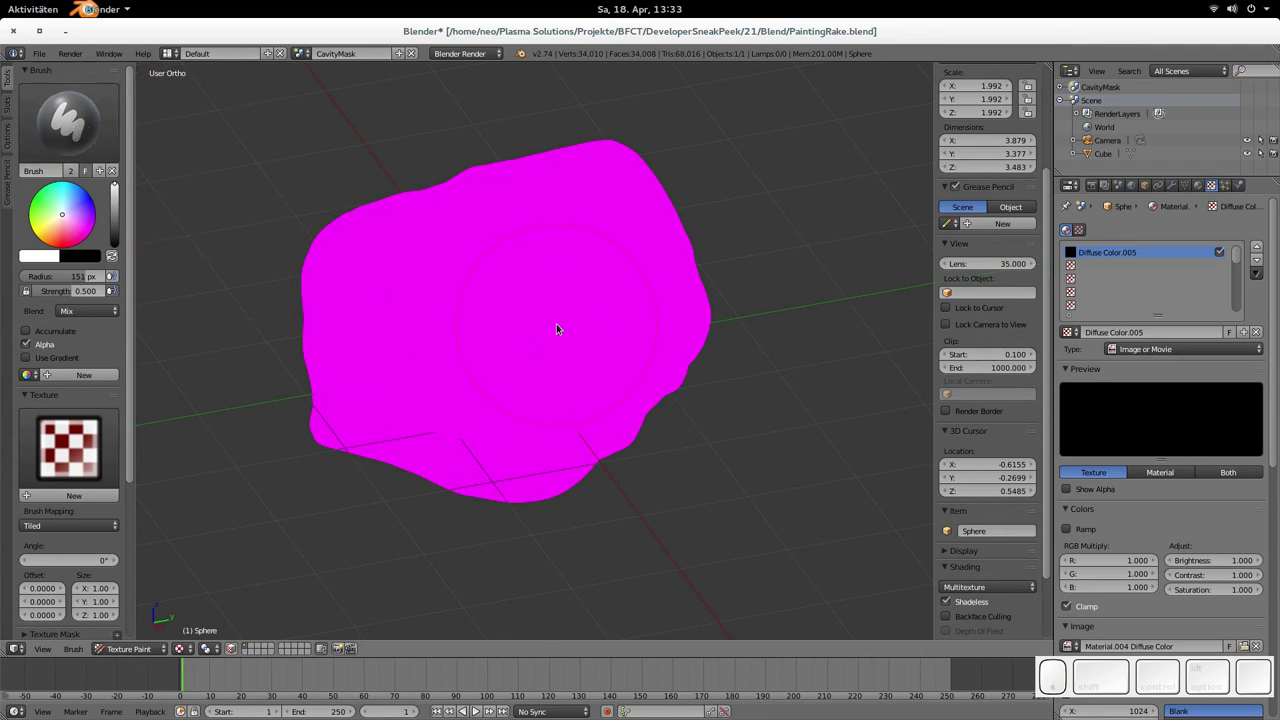
left_click(7, 106)
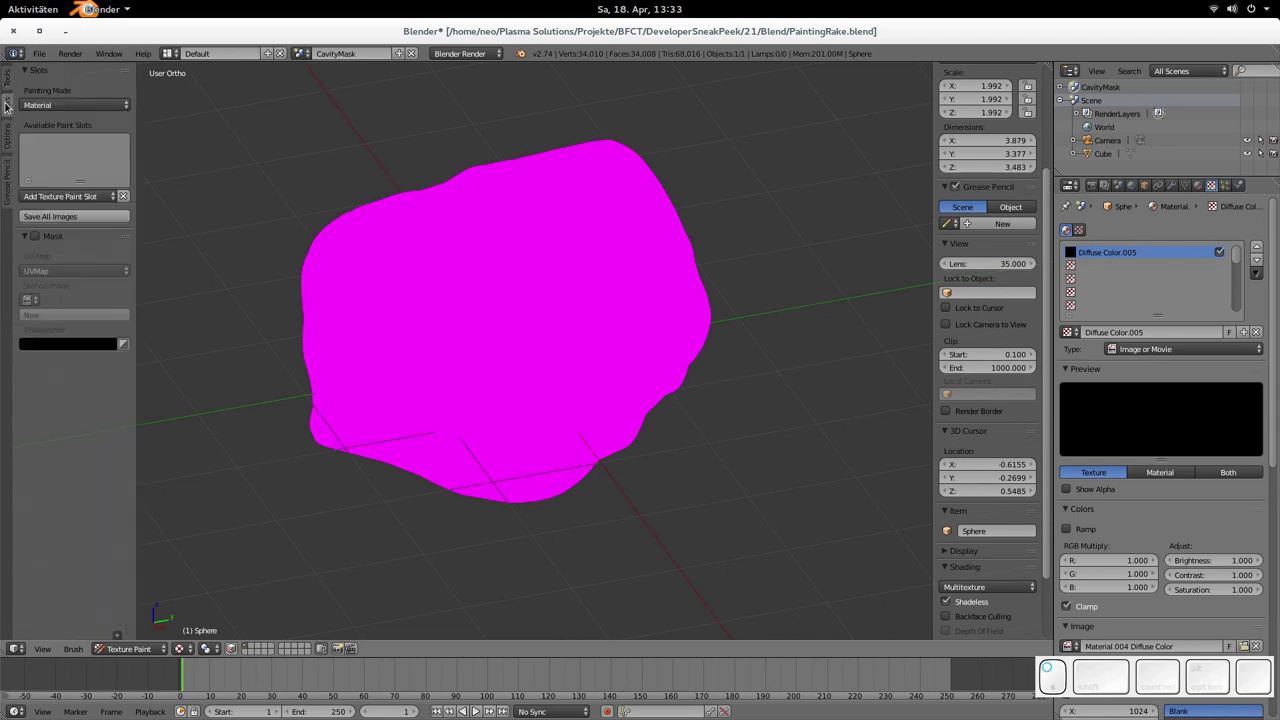
left_click(62, 200)
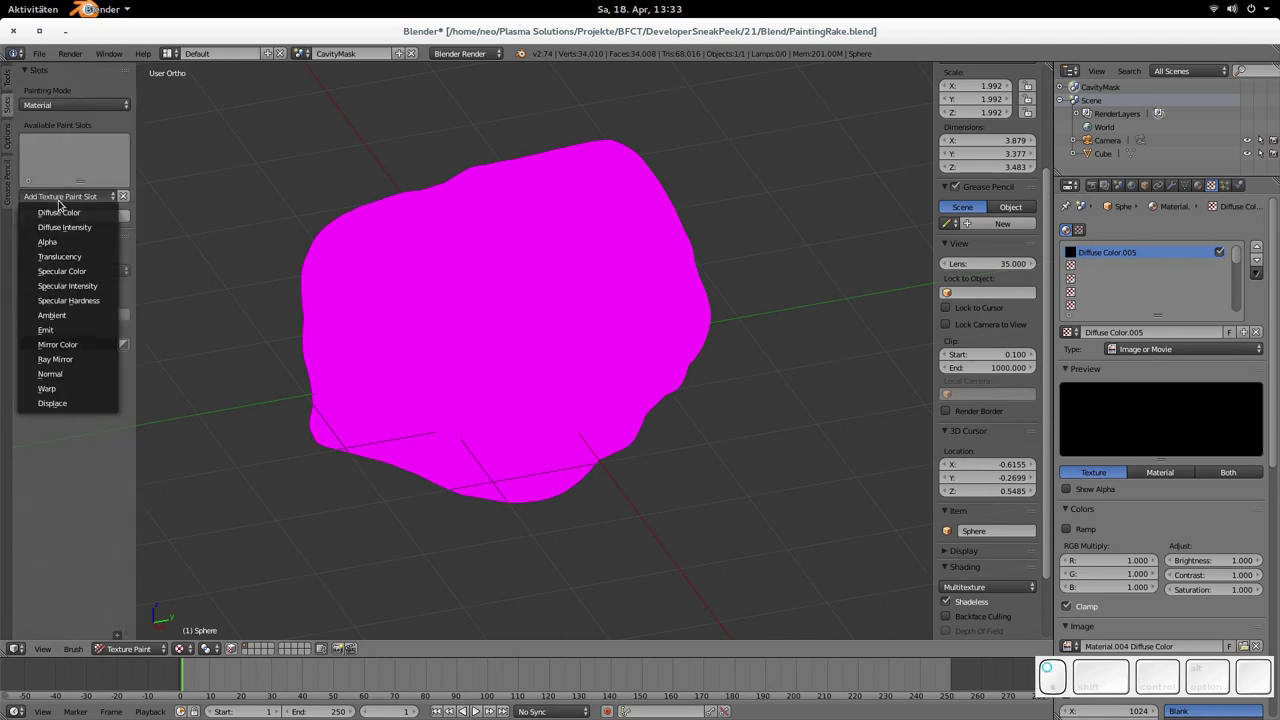
left_click(65, 216)
left_click(110, 320)
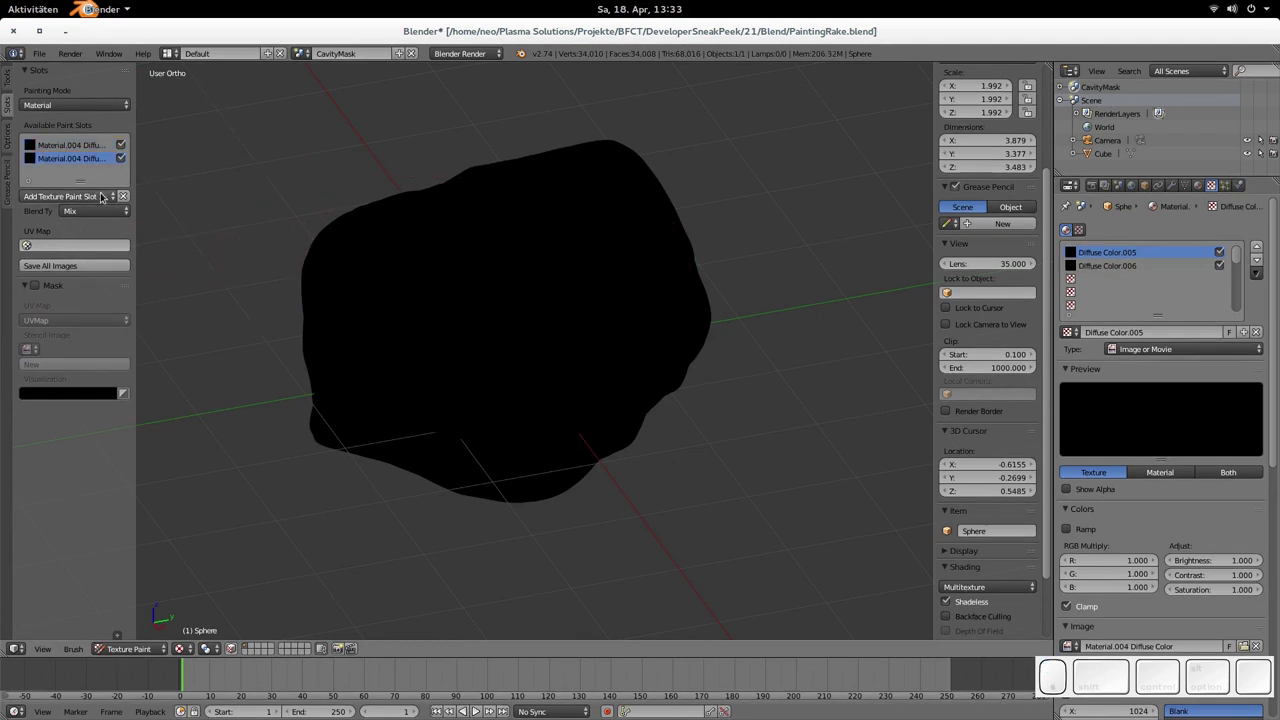
left_click(123, 196)
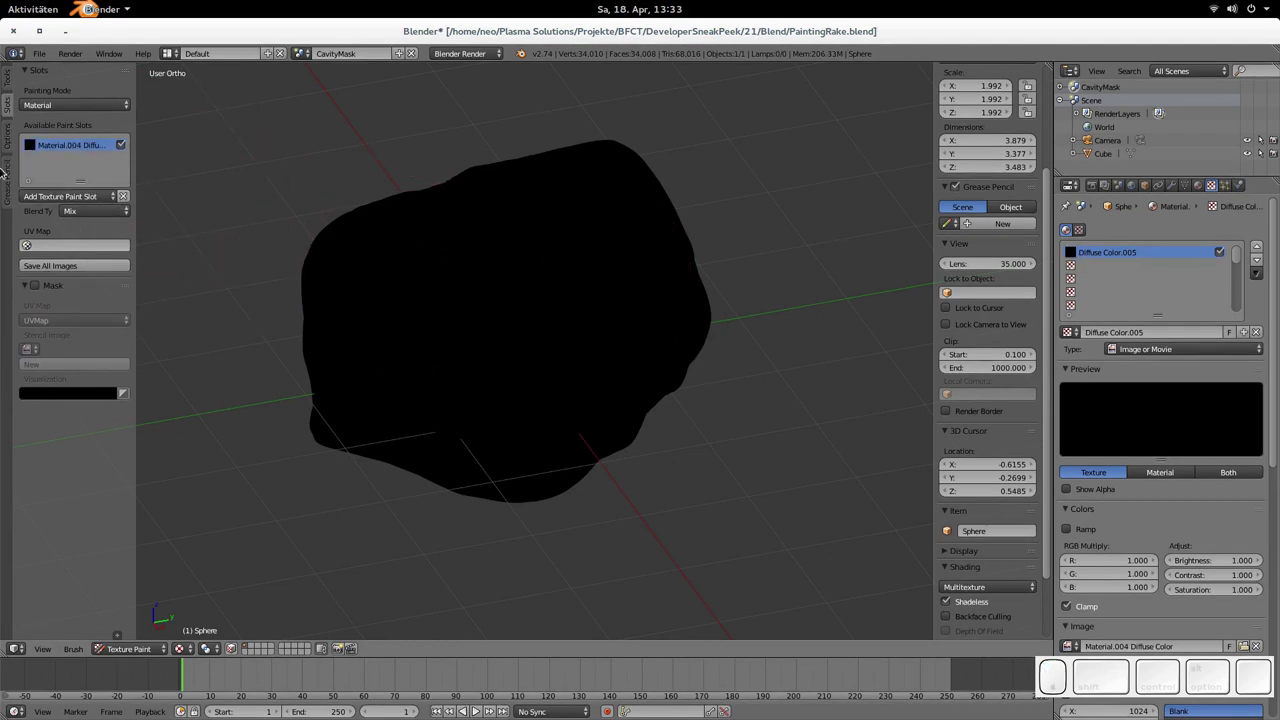
- Tick Cavity Mask under Project Paint and paint white into the black rock's crevices from two angles
left_click(8, 141)
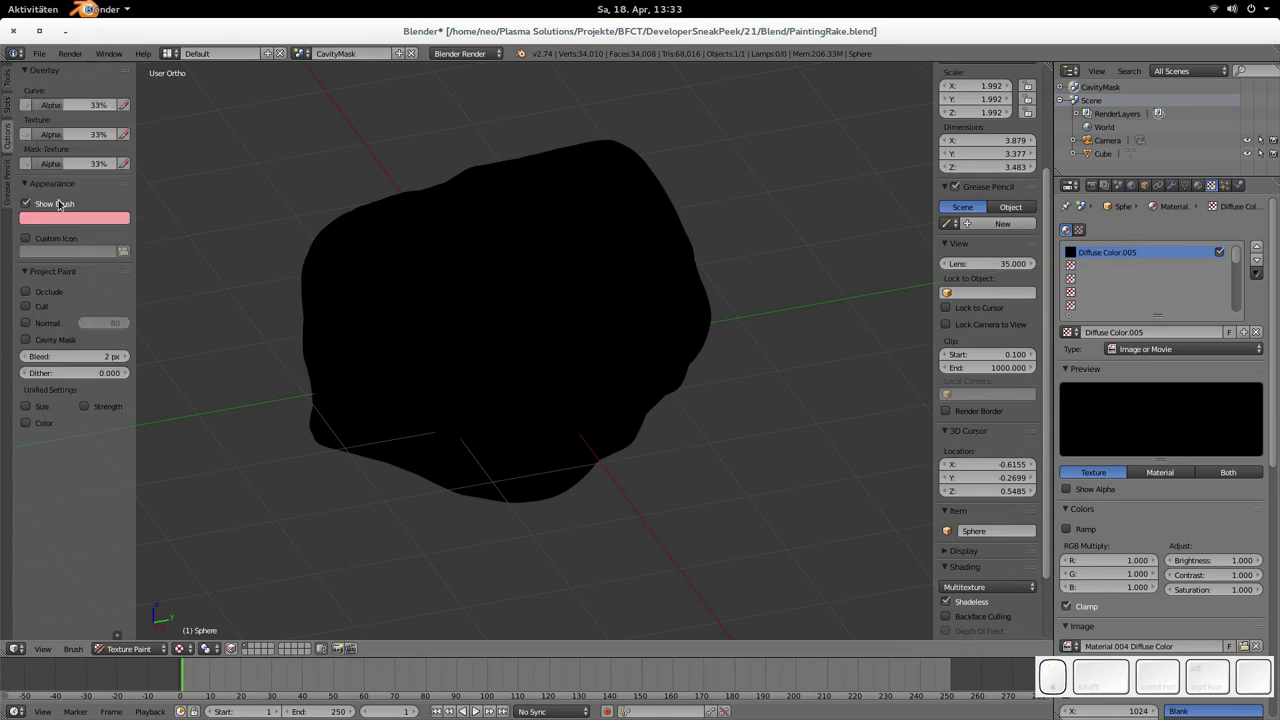
left_click(27, 340)
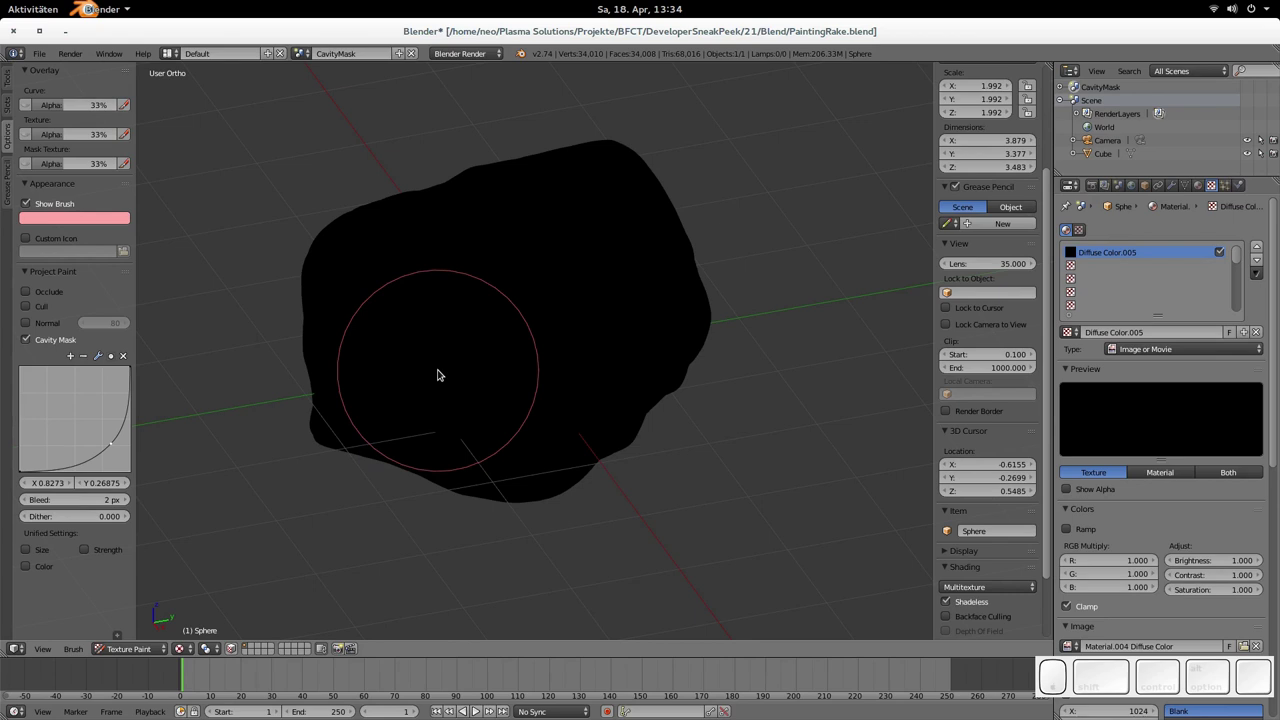
mouse_move(437, 375)
left_mouse_down()
mouse_move(461, 338)
mouse_move(575, 328)
mouse_move(605, 286)
mouse_move(588, 266)
mouse_move(358, 352)
mouse_move(481, 251)
mouse_move(346, 286)
mouse_move(381, 259)
mouse_move(417, 265)
mouse_move(368, 390)
mouse_move(406, 451)
mouse_move(490, 447)
mouse_move(461, 452)
mouse_move(523, 461)
mouse_move(604, 429)
mouse_move(691, 301)
left_mouse_up()
mouse_move(517, 214)
middle_mouse_down()
mouse_move(528, 331)
mouse_move(575, 255)
mouse_move(552, 240)
middle_mouse_up()
mouse_move(552, 240)
left_mouse_down()
mouse_move(402, 477)
mouse_move(527, 500)
mouse_move(509, 489)
mouse_move(532, 434)
mouse_move(525, 401)
mouse_move(578, 481)
mouse_move(596, 473)
mouse_move(587, 465)
mouse_move(663, 441)
mouse_move(688, 369)
mouse_move(681, 309)
mouse_move(575, 212)
mouse_move(547, 222)
mouse_move(564, 286)
mouse_move(470, 347)
mouse_move(431, 349)
mouse_move(535, 323)
mouse_move(414, 371)
left_mouse_up()
- Paint white crevices on the rock's lower left side, orbiting around the other faces and zooming out
mouse_move(414, 371)
middle_mouse_down()
mouse_move(486, 400)
mouse_move(427, 309)
middle_mouse_up()
mouse_move(427, 309)
left_mouse_down()
mouse_move(386, 380)
mouse_move(357, 397)
mouse_move(489, 569)
left_mouse_up()
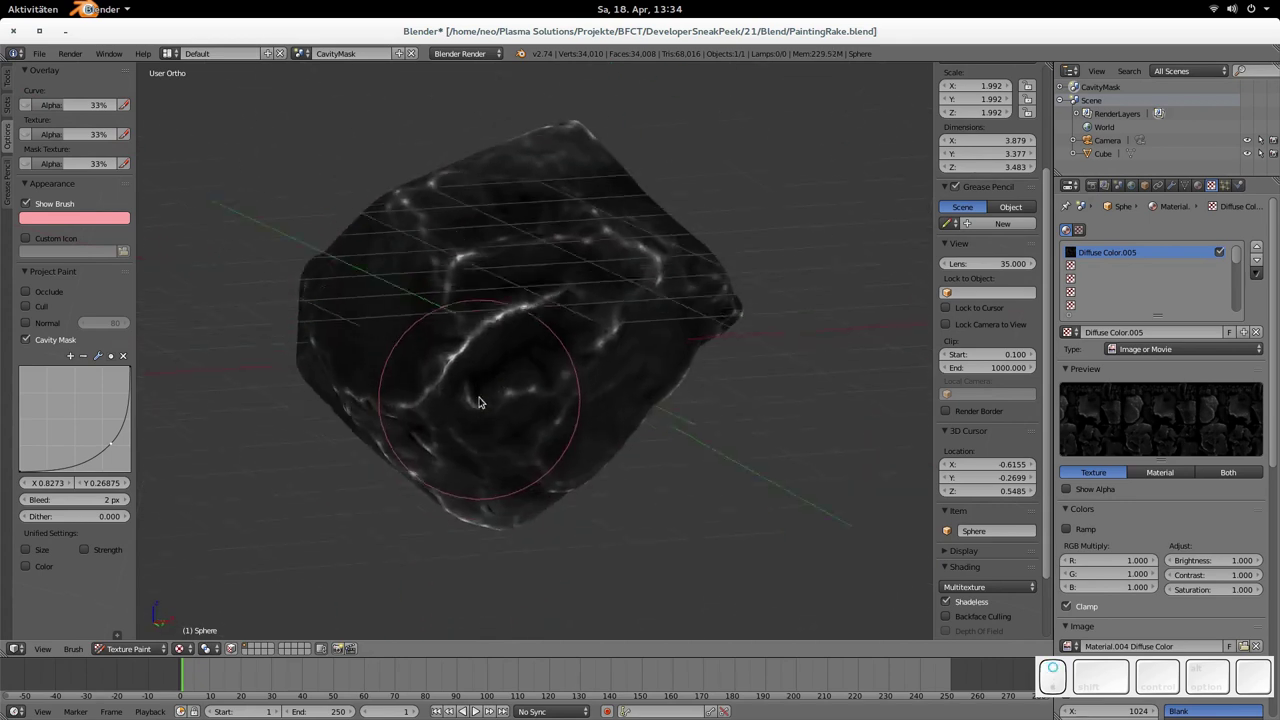
mouse_move(479, 402)
middle_mouse_down()
mouse_move(445, 360)
mouse_move(534, 354)
mouse_move(466, 387)
middle_mouse_up()
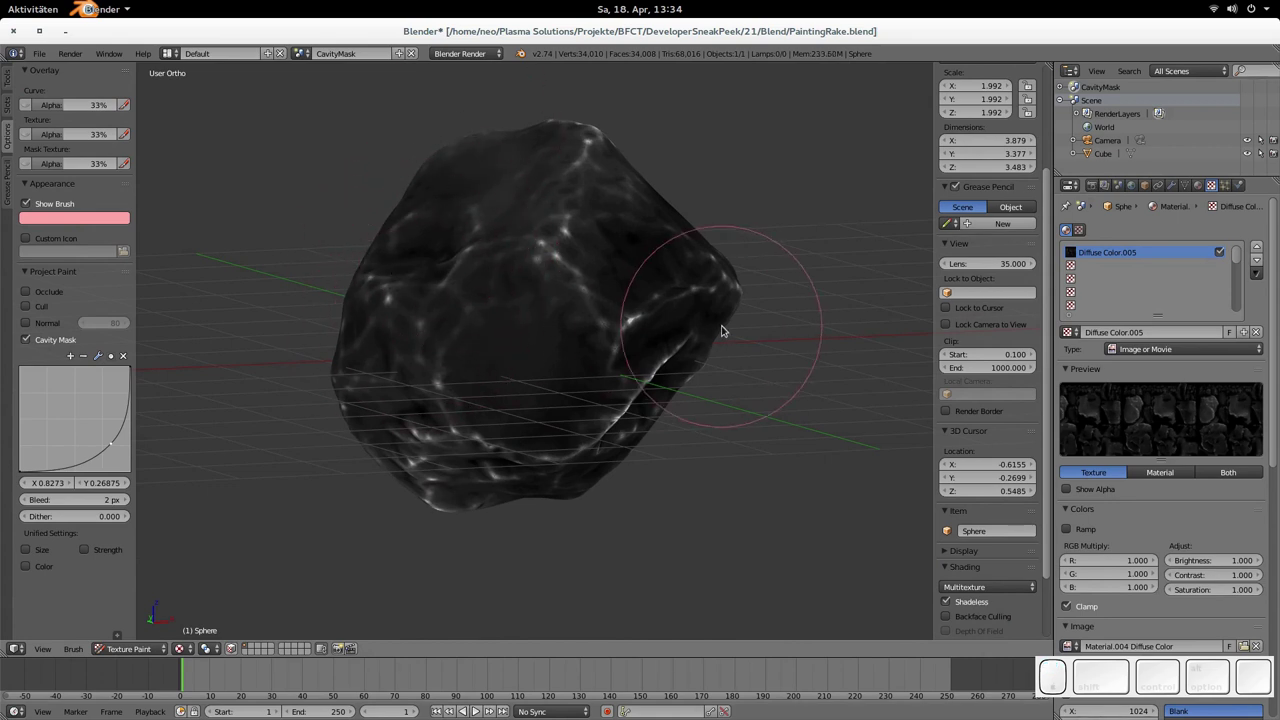
middle_click_drag(720, 334, 617, 332)
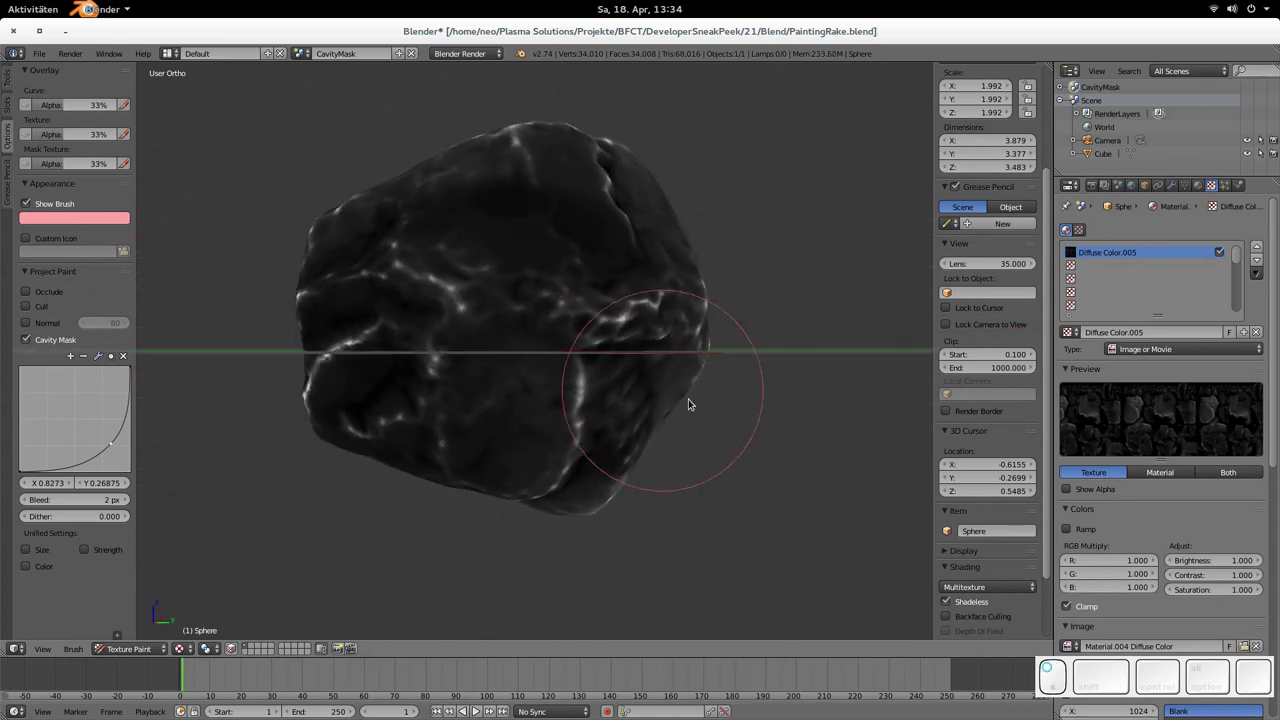
middle_click_drag(714, 414, 515, 378)
middle_click_drag(466, 314, 508, 230)
middle_click_drag(427, 325, 500, 314)
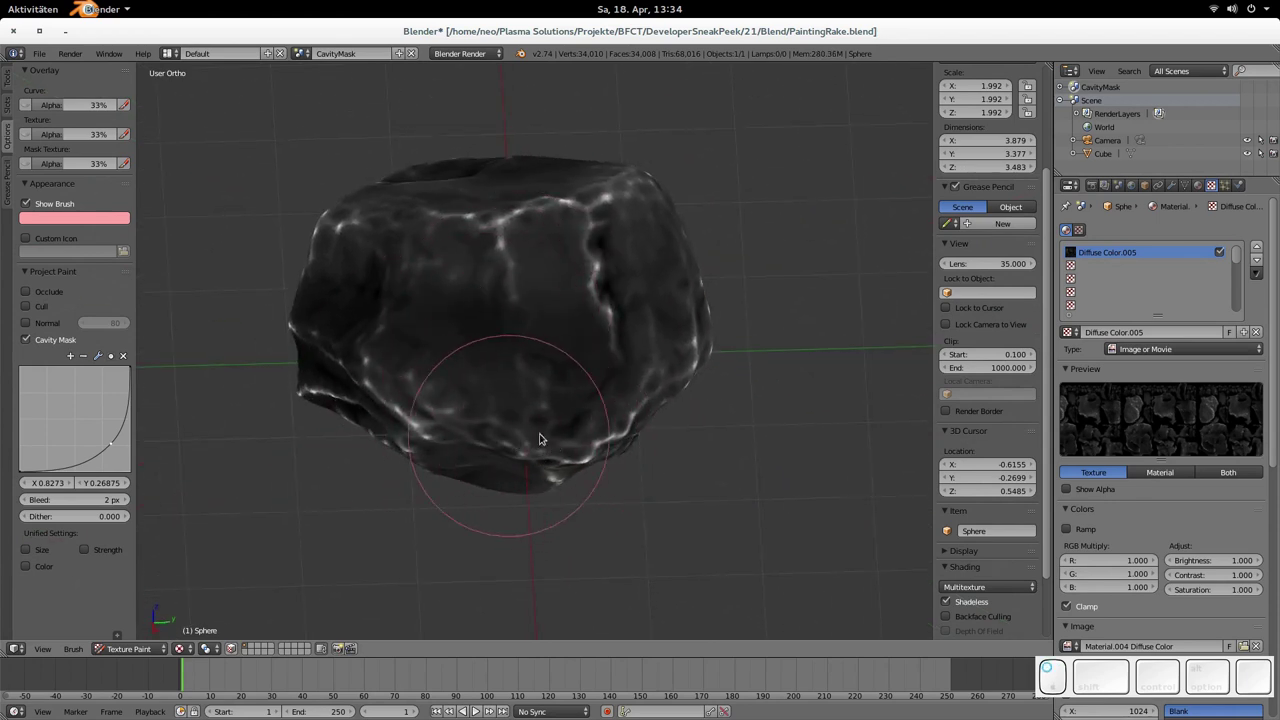
middle_click_drag(357, 306, 501, 402)
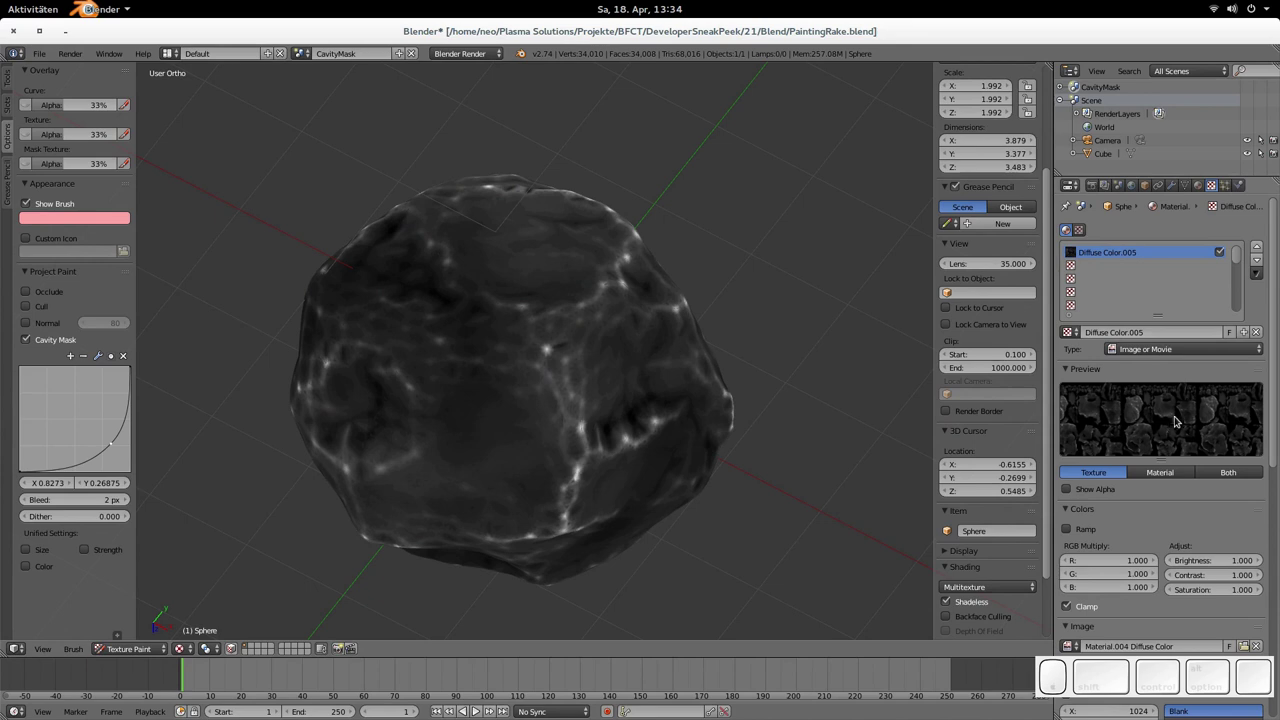
scroll(620, 440, "down", 5)
middle_click_drag(600, 423, 496, 380)
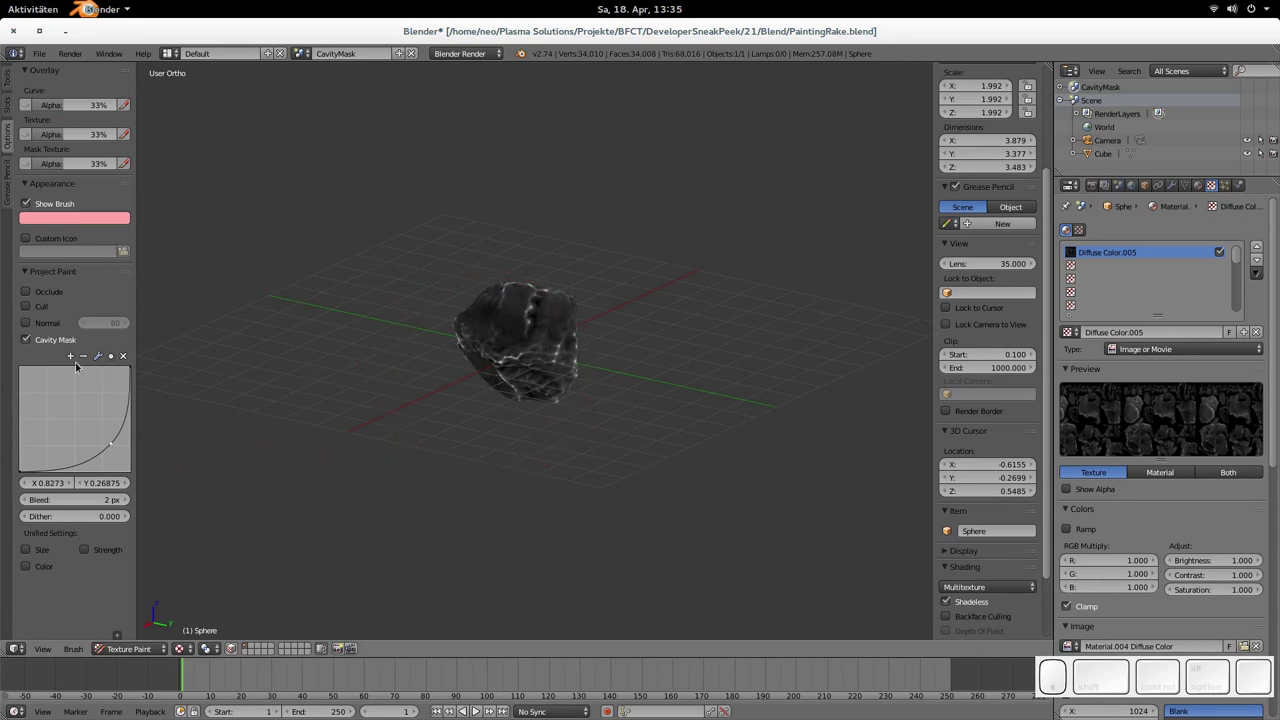
- Test two gentler Cavity Mask curves with strokes, undo the grey overpaint, and restore the steep curve
mouse_move(110, 448)
left_mouse_down()
mouse_move(74, 425)
mouse_move(97, 432)
left_mouse_up()
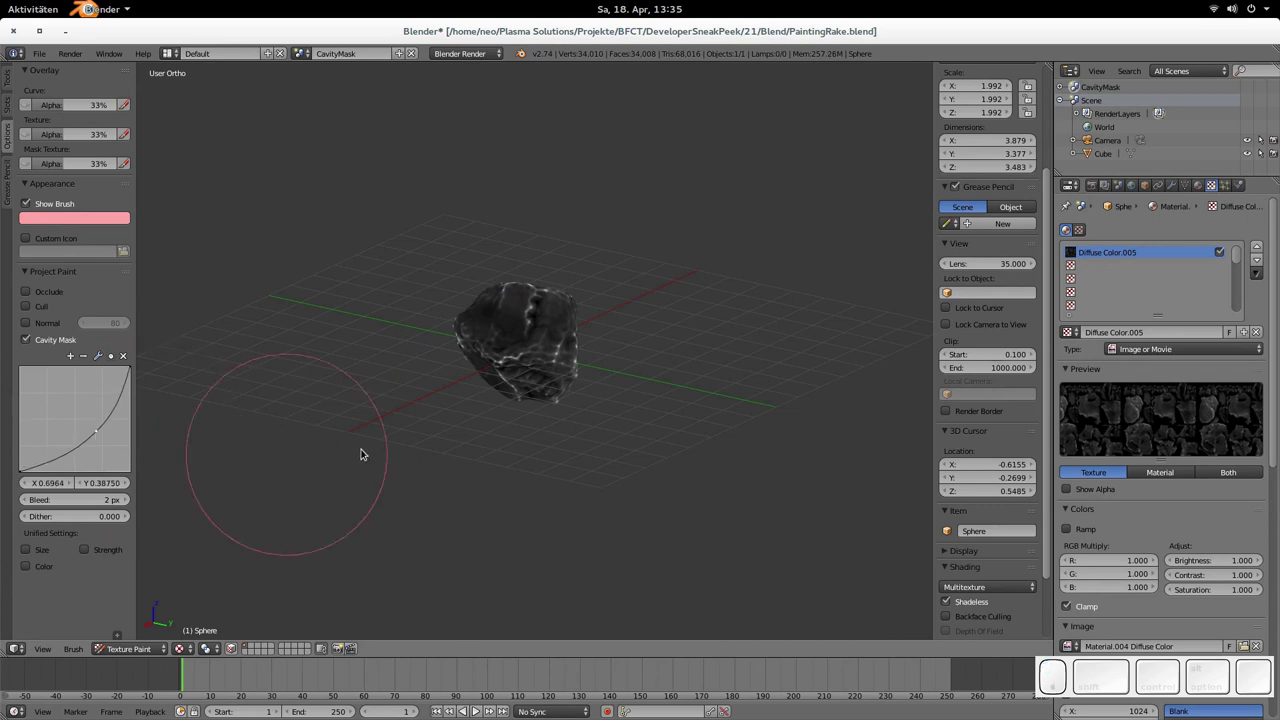
mouse_move(440, 437)
left_mouse_down()
mouse_move(572, 339)
mouse_move(517, 351)
left_mouse_up()
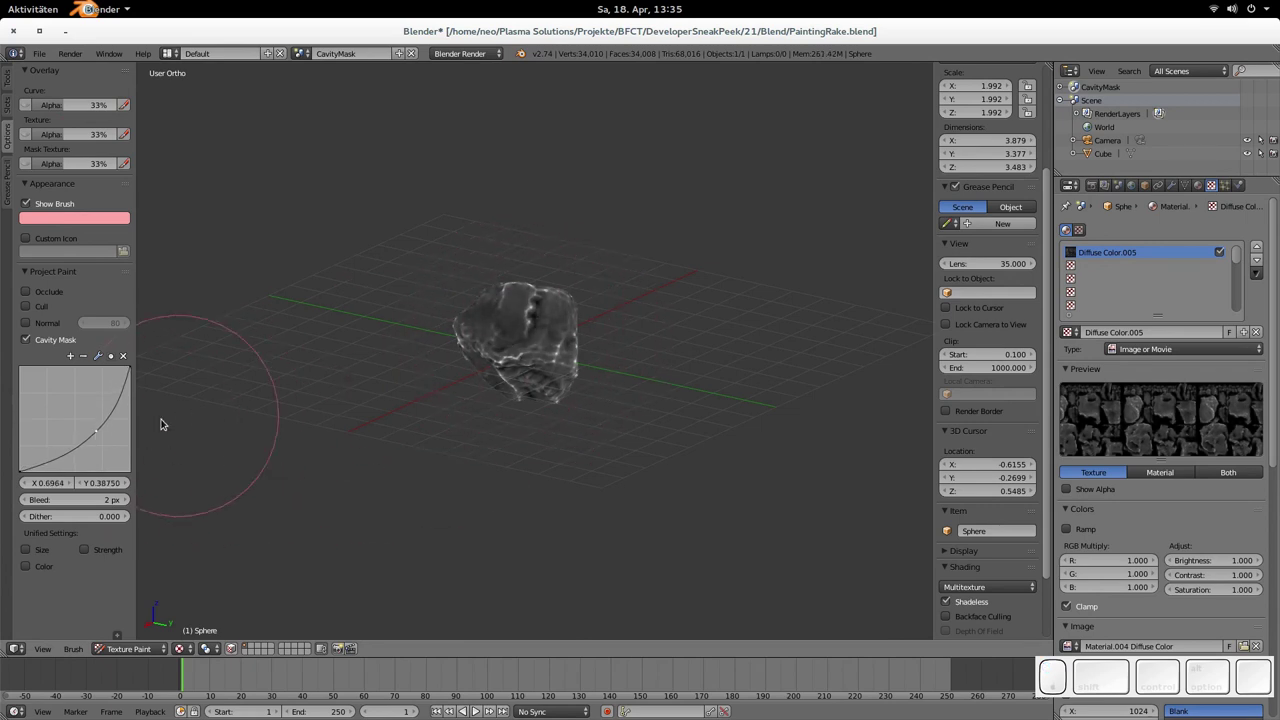
left_click_drag(95, 432, 44, 393)
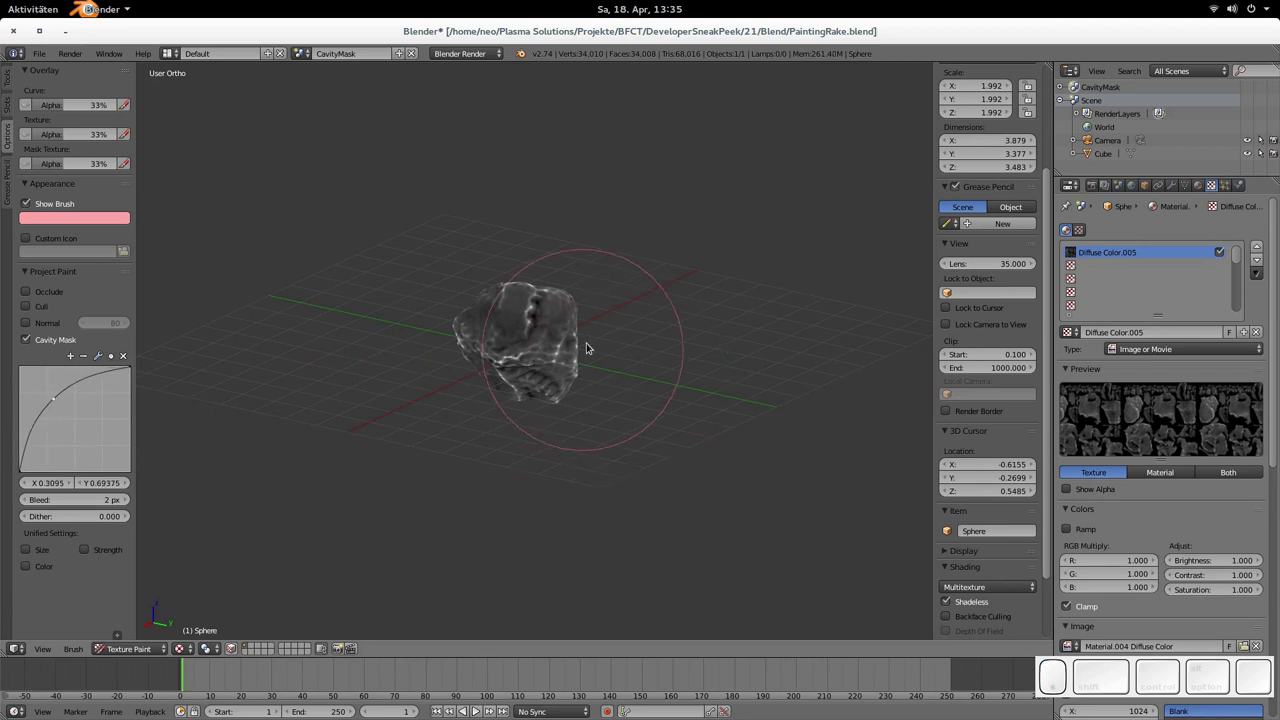
mouse_move(586, 343)
left_mouse_down()
mouse_move(506, 312)
mouse_move(519, 397)
mouse_move(514, 366)
left_mouse_up()
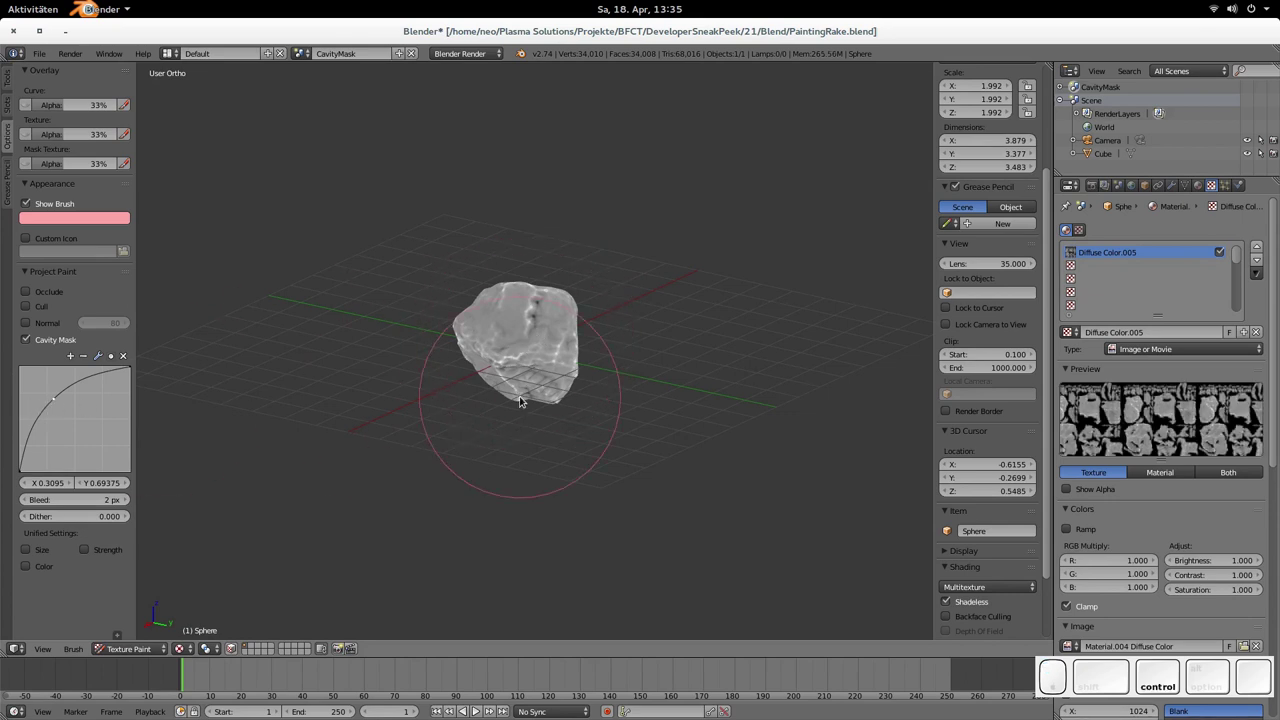
key("ctrl+z")
left_click_drag(61, 404, 109, 455)
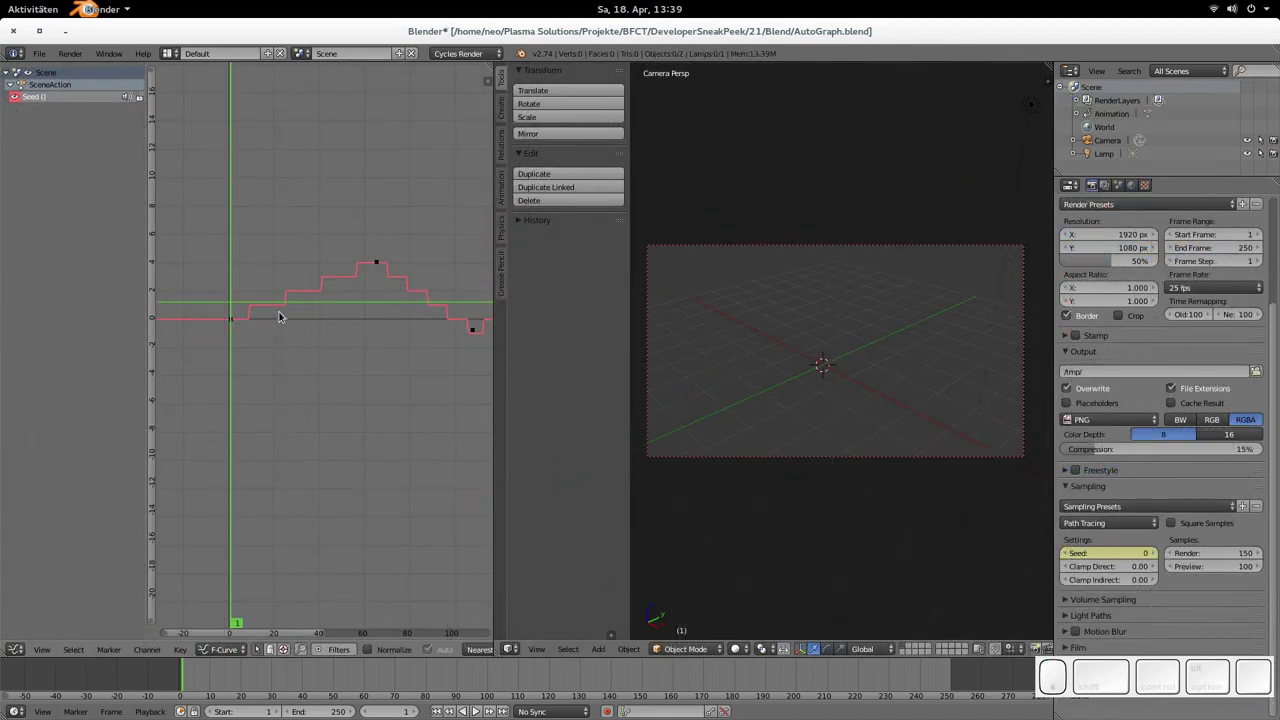
- Turn off Follow in the Timeline's Playback menu
middle_click_drag(365, 313, 326, 330)
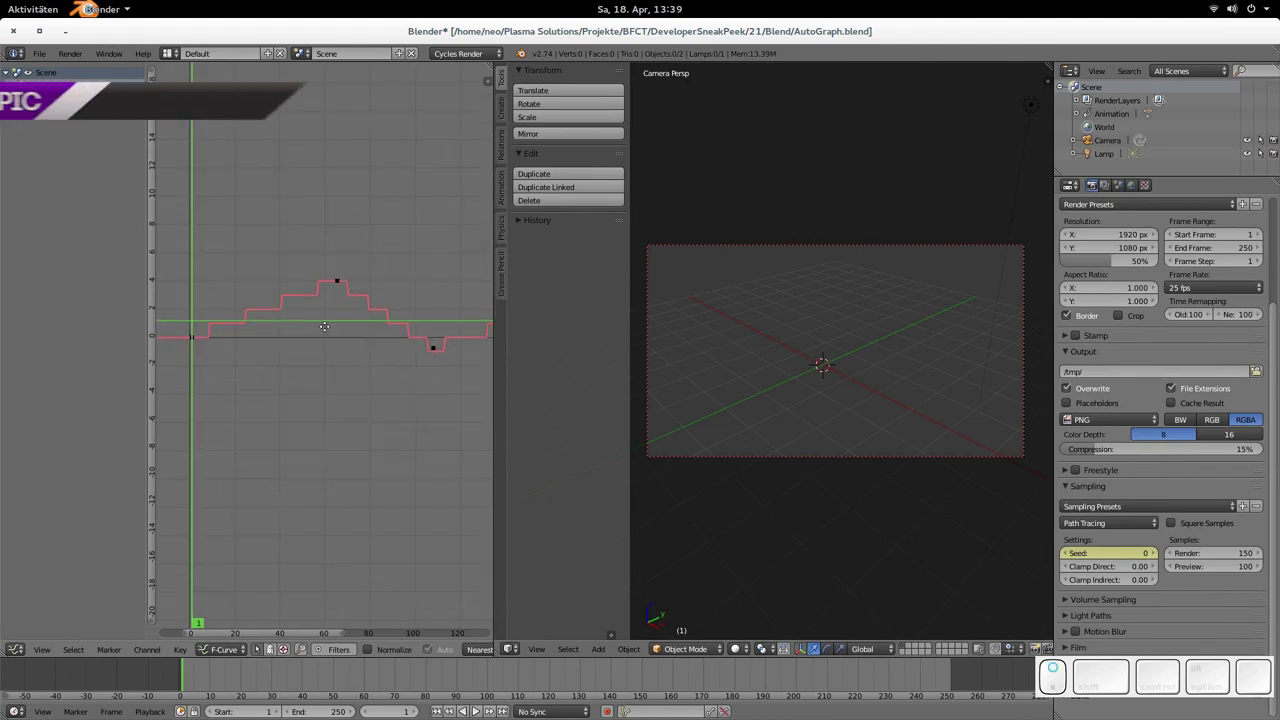
left_click(150, 711)
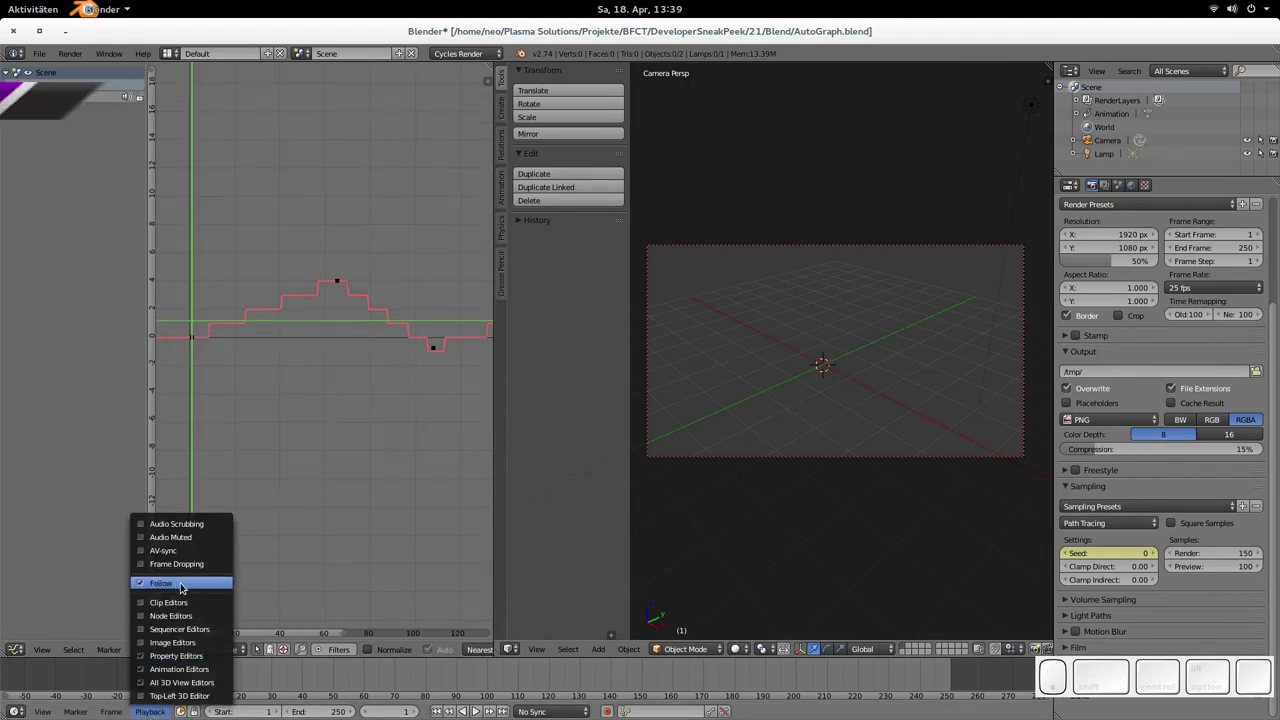
left_click(227, 582)
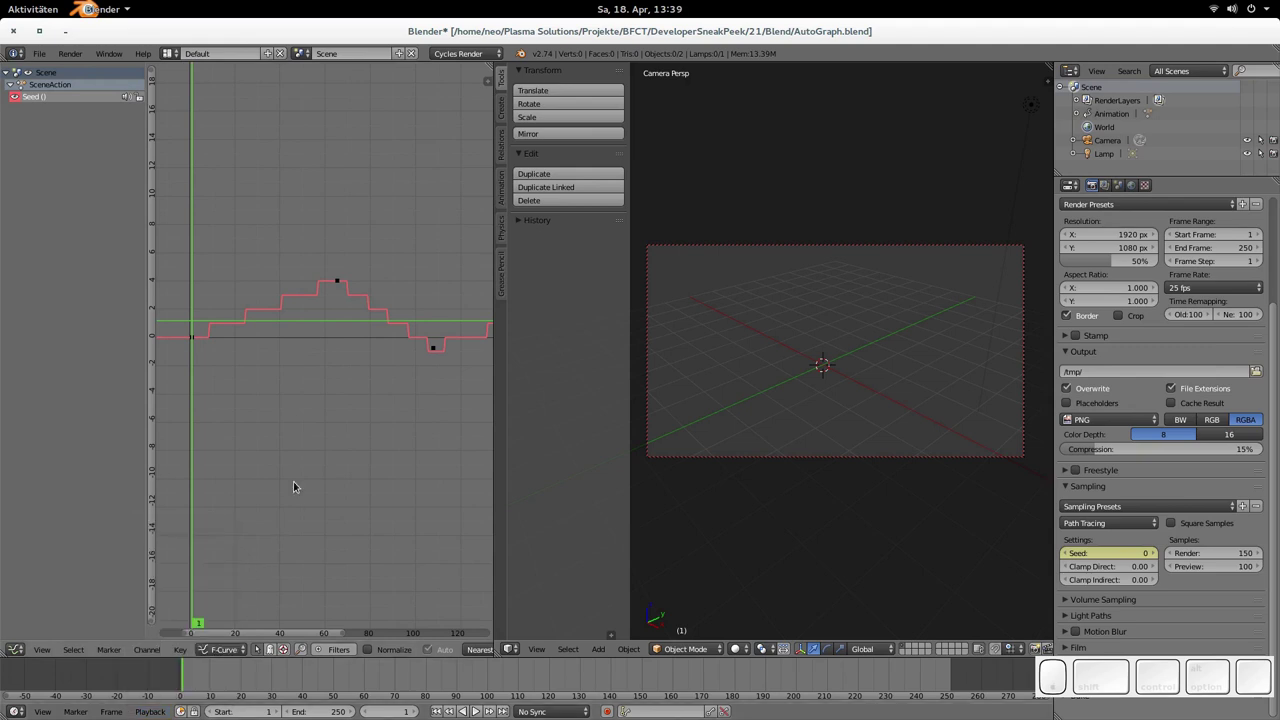
left_click(150, 711)
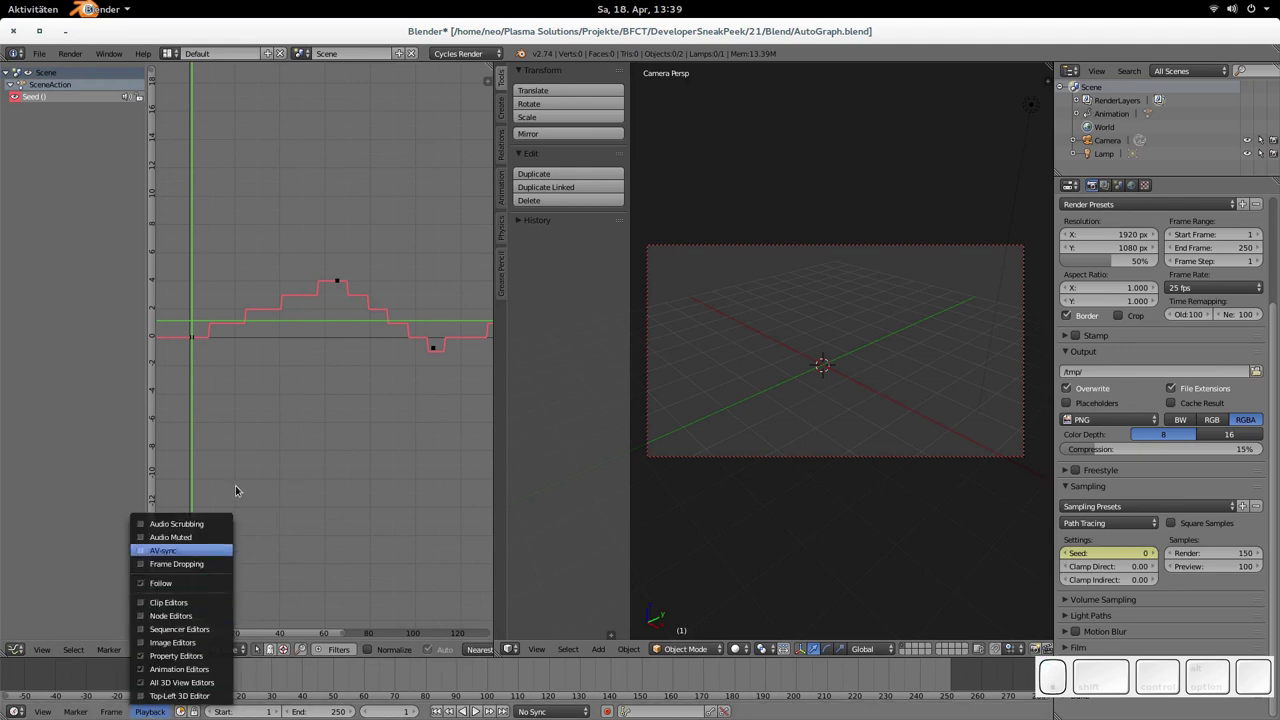
- Play and stop the animation, then open User Preferences on Editing with 256 undo steps
key("alt+a")
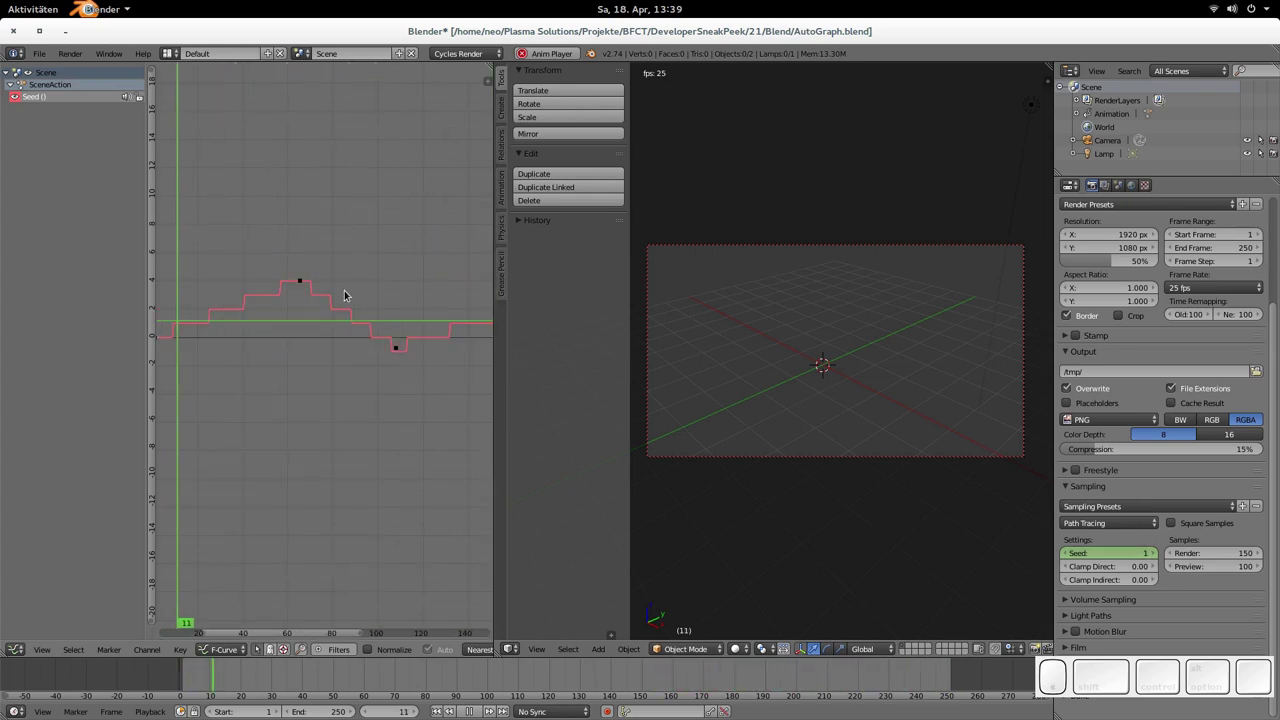
key("Escape")
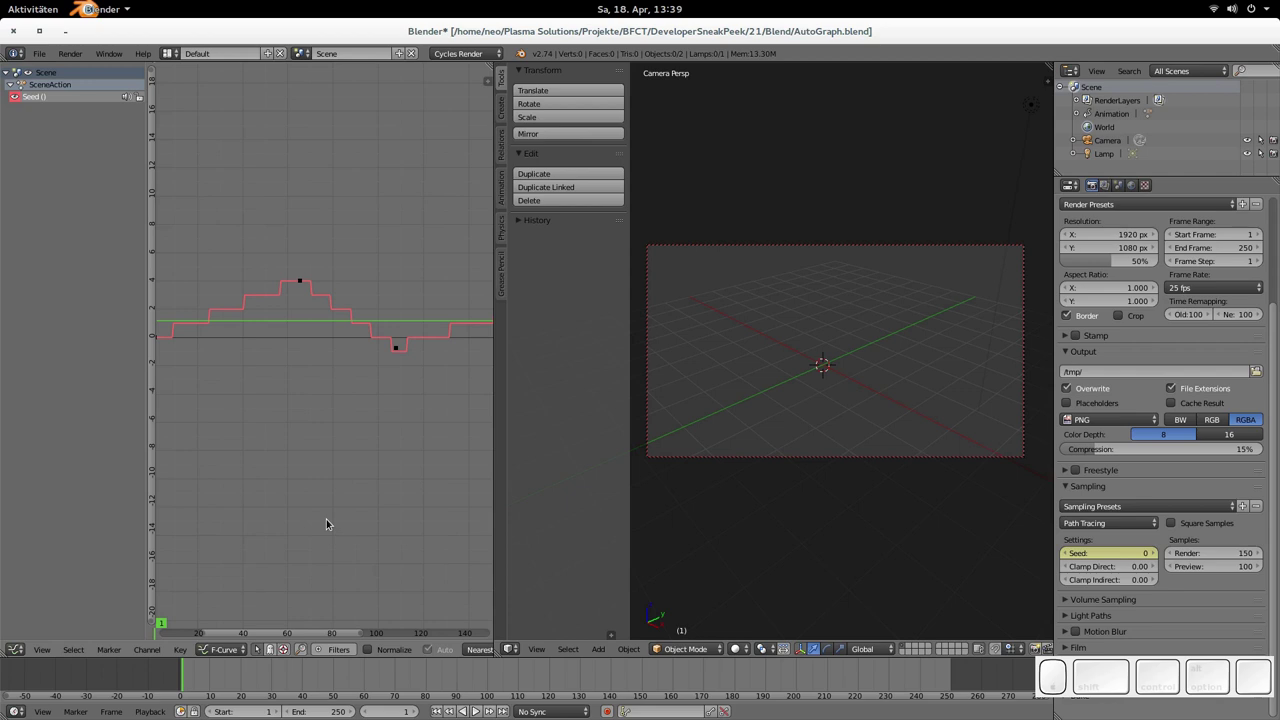
key("ctrl+alt+u")
left_click_drag(335, 371, 572, 166)
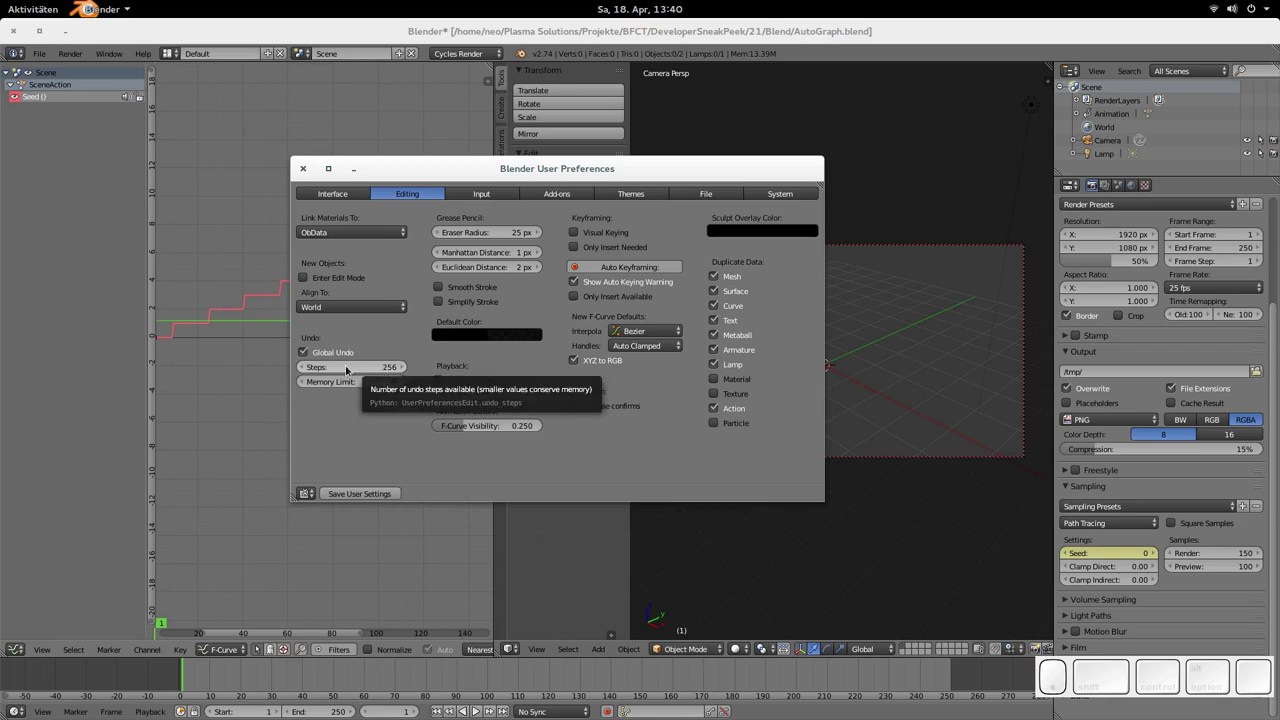
mouse_move(365, 367)
left_mouse_down()
mouse_move(345, 367)
mouse_move(372, 370)
mouse_move(359, 373)
left_mouse_up()
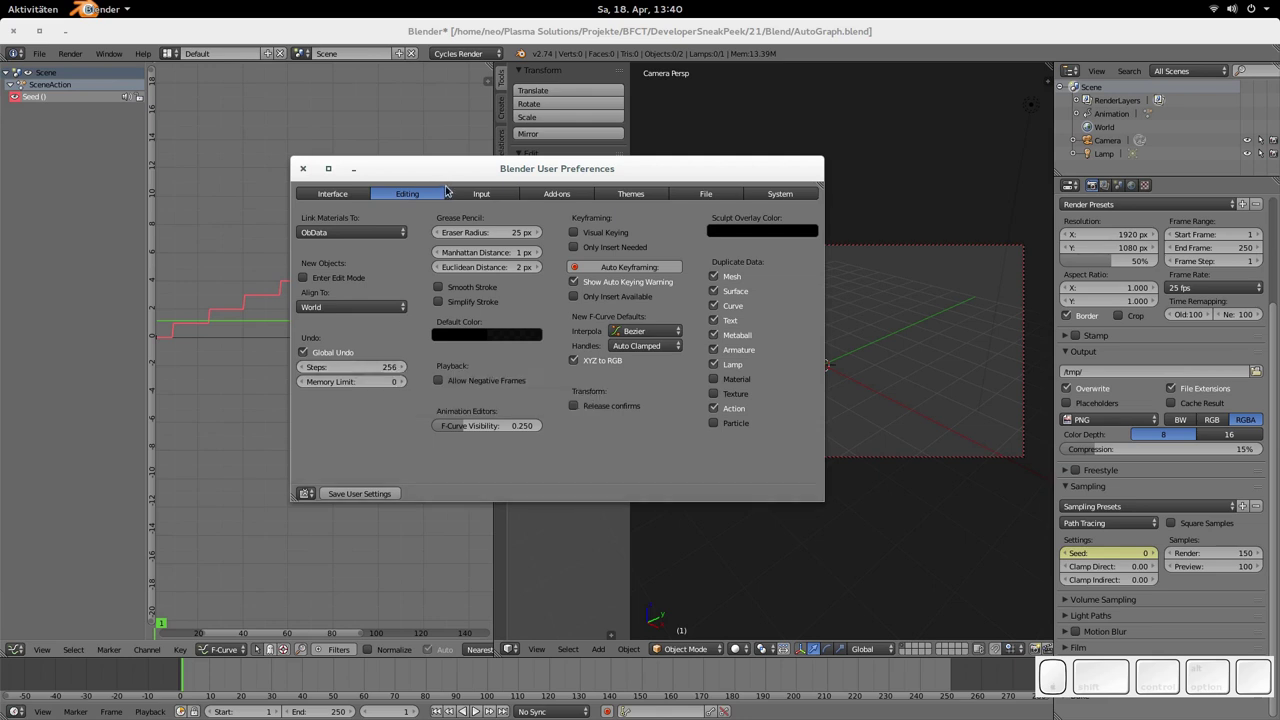
left_click_drag(466, 181, 483, 238)
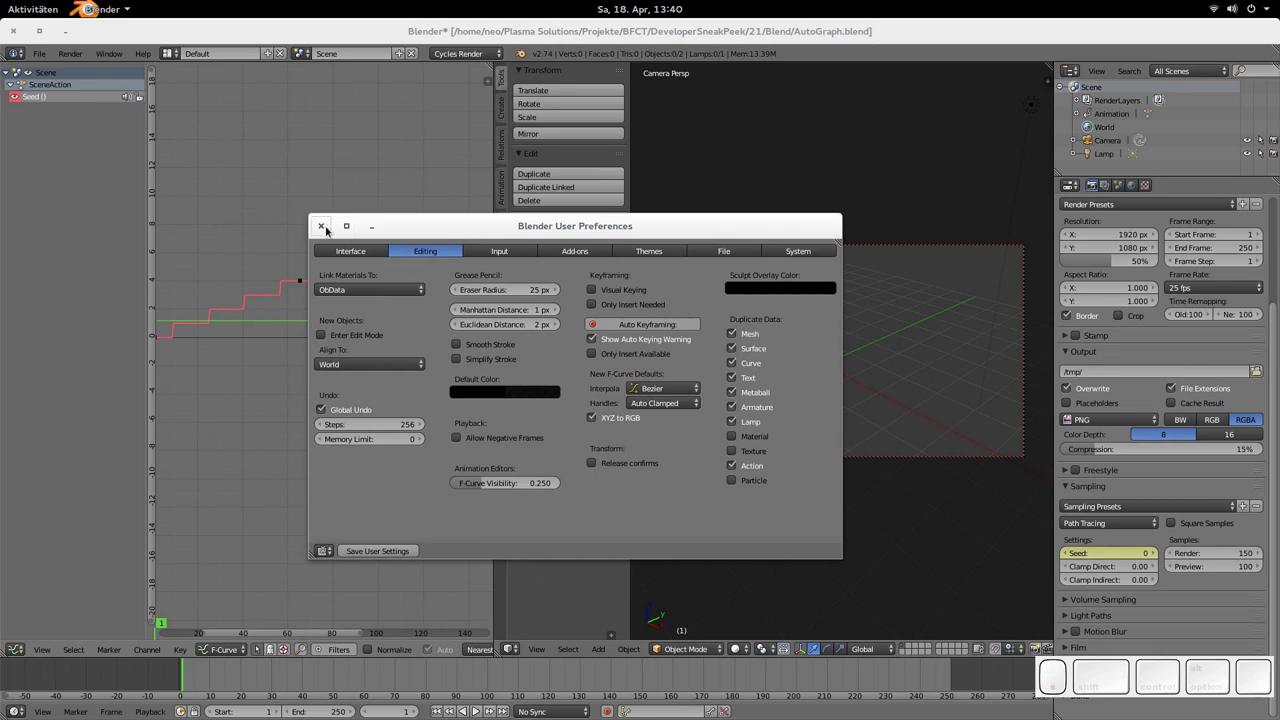